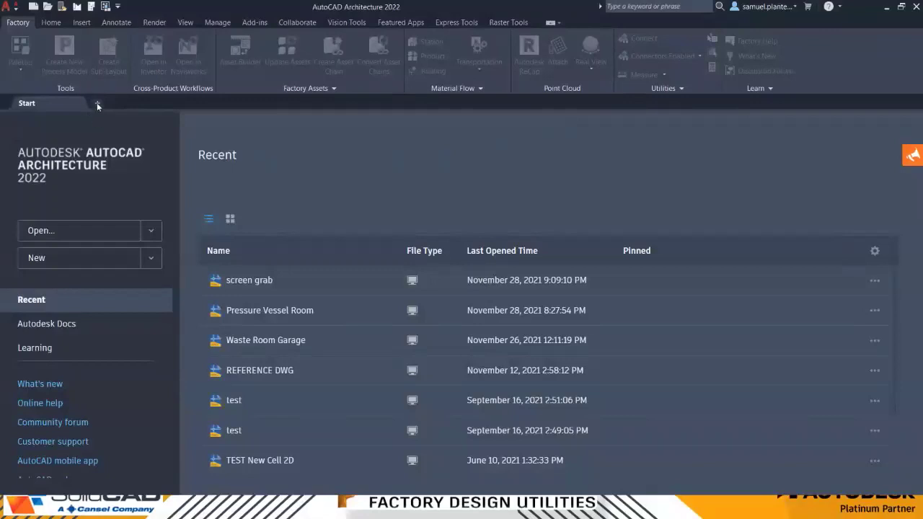
- Start a new drawing, open the Asset Browser and dock it on the opposite side of the drawing area
{"action": "left_click", "coordinate": [97, 104]}
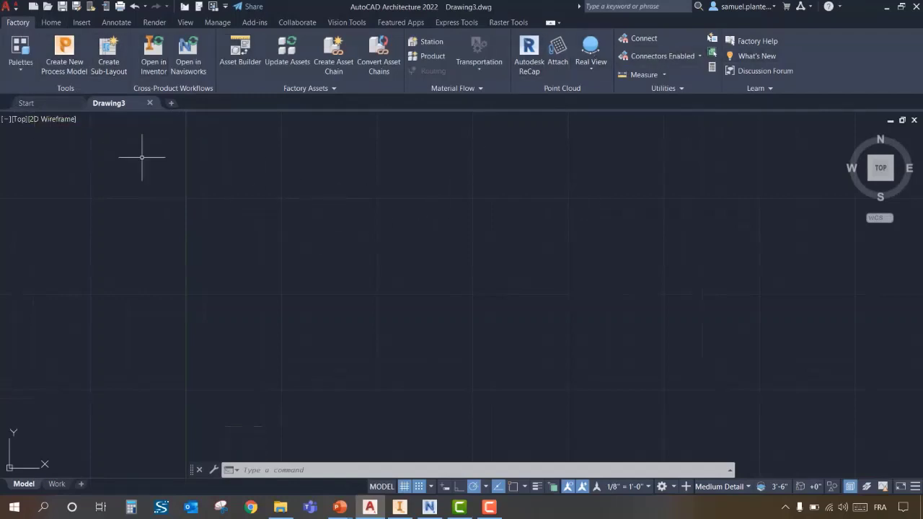
{"action": "left_click", "coordinate": [20, 64]}
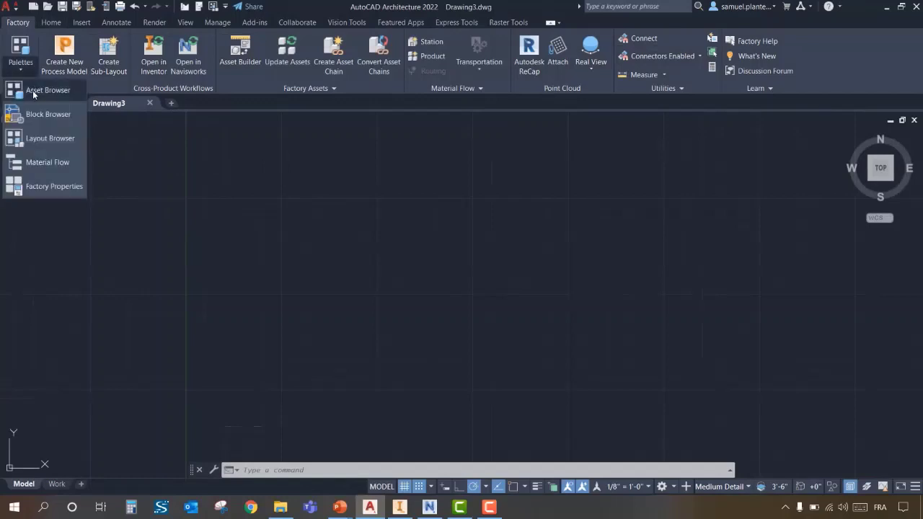
{"action": "left_click", "coordinate": [34, 93]}
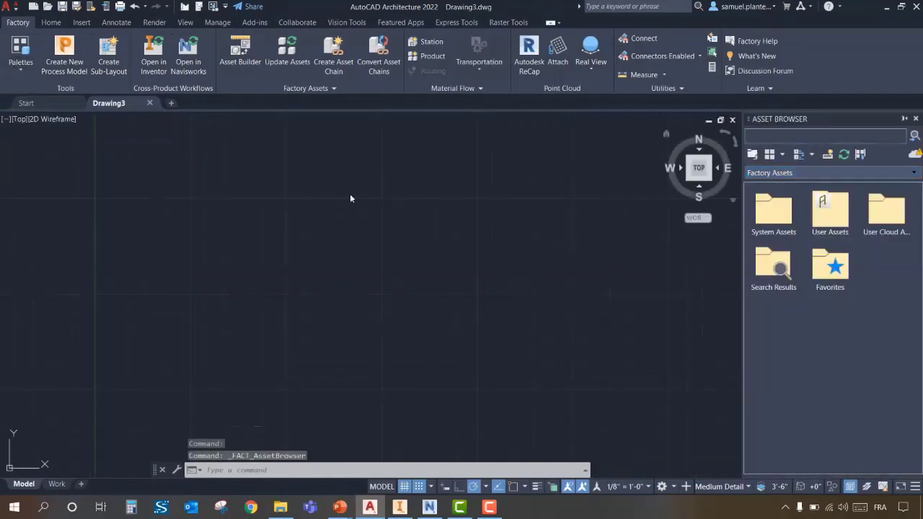
{"action": "left_click_drag", "start_coordinate": [41, 142], "coordinate": [7, 153]}
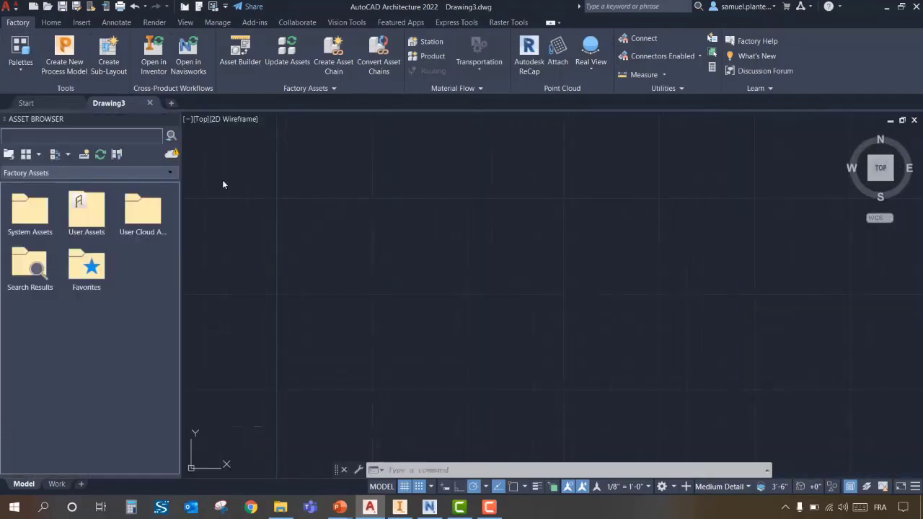
- Examine the robot system assets, including the KUKA models and the ABB robots, and return to the Factory Assets level
{"action": "double_click", "coordinate": [30, 210]}
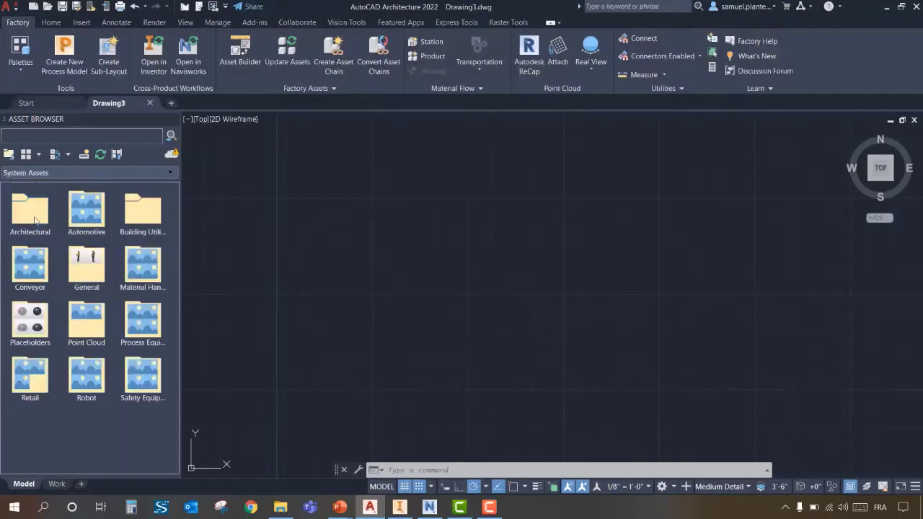
{"action": "double_click", "coordinate": [92, 381]}
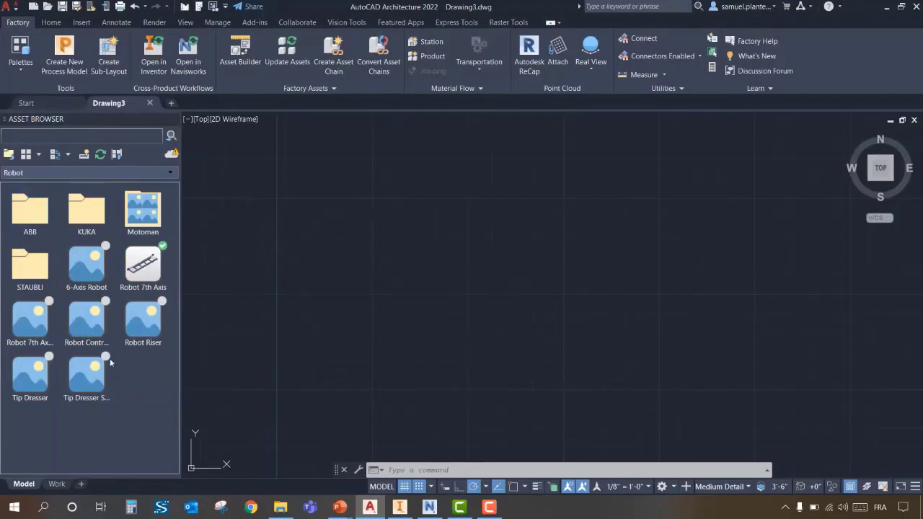
{"action": "double_click", "coordinate": [85, 213]}
{"action": "scroll", "coordinate": [160, 271], "scroll_direction": "down", "scroll_amount": 2}
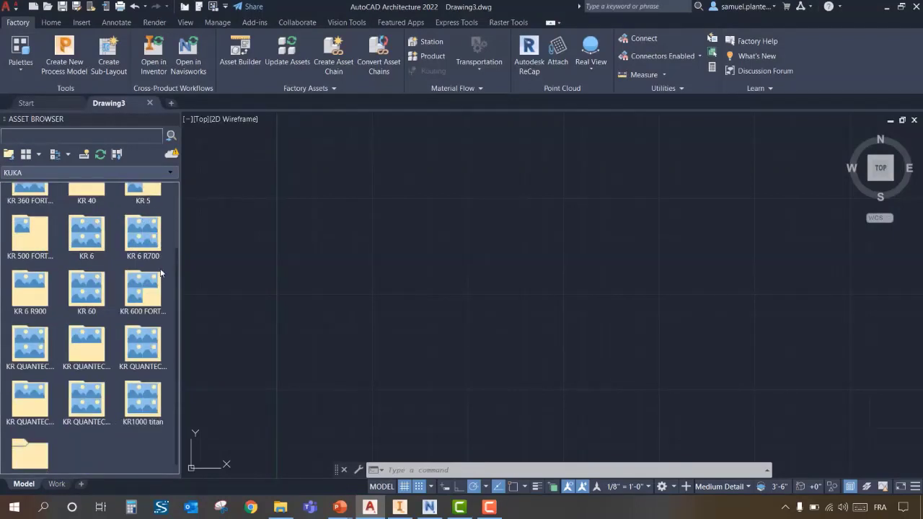
{"action": "scroll", "coordinate": [160, 272], "scroll_direction": "up", "scroll_amount": 2}
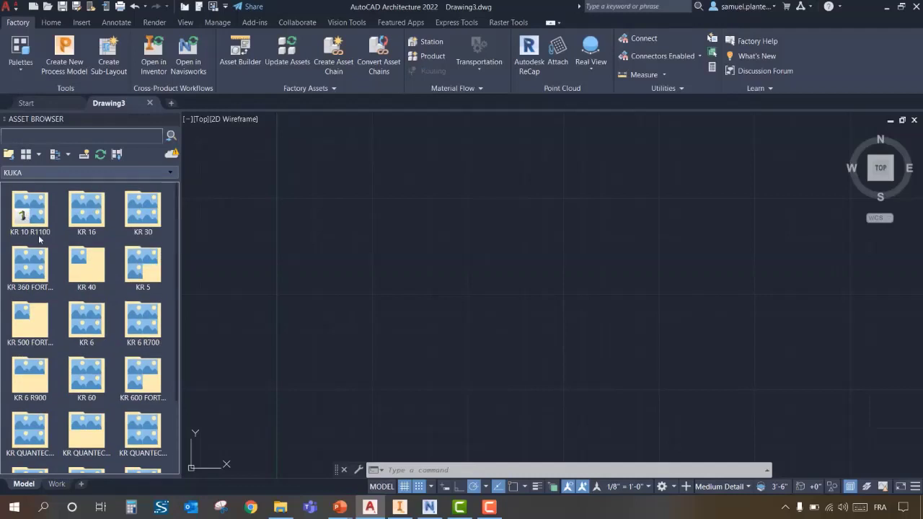
{"action": "left_click", "coordinate": [9, 153]}
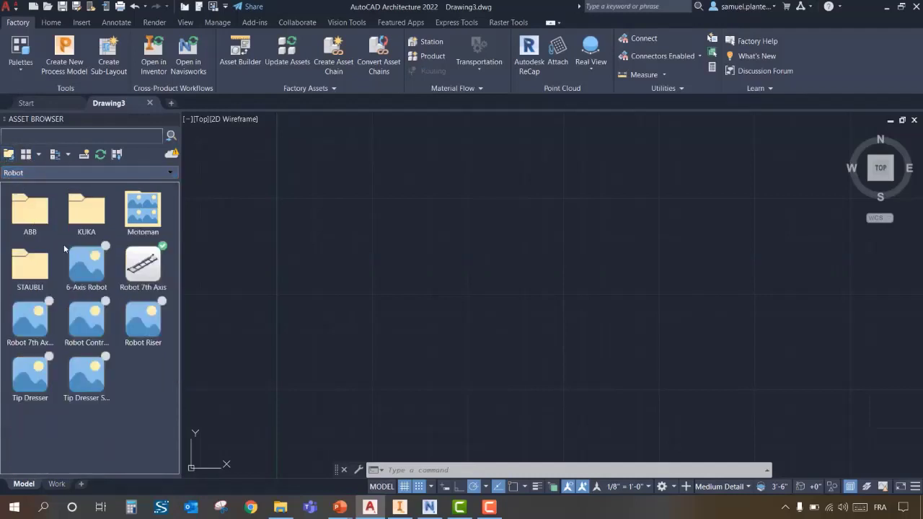
{"action": "double_click", "coordinate": [30, 212]}
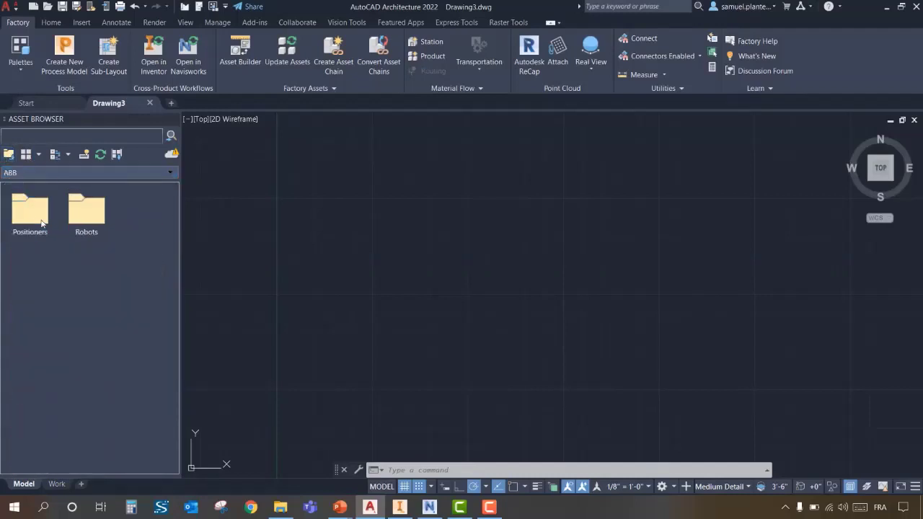
{"action": "double_click", "coordinate": [83, 216]}
{"action": "scroll", "coordinate": [92, 261], "scroll_direction": "down", "scroll_amount": 10}
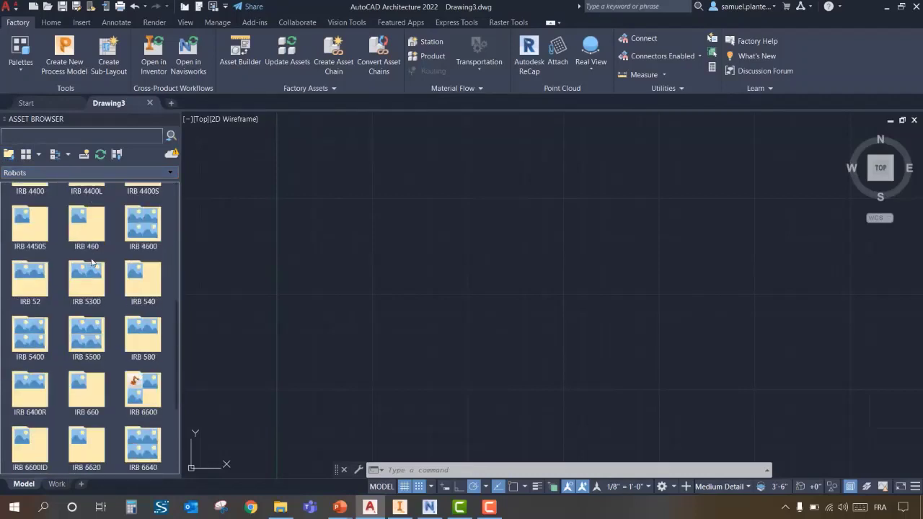
{"action": "left_click", "coordinate": [14, 155]}
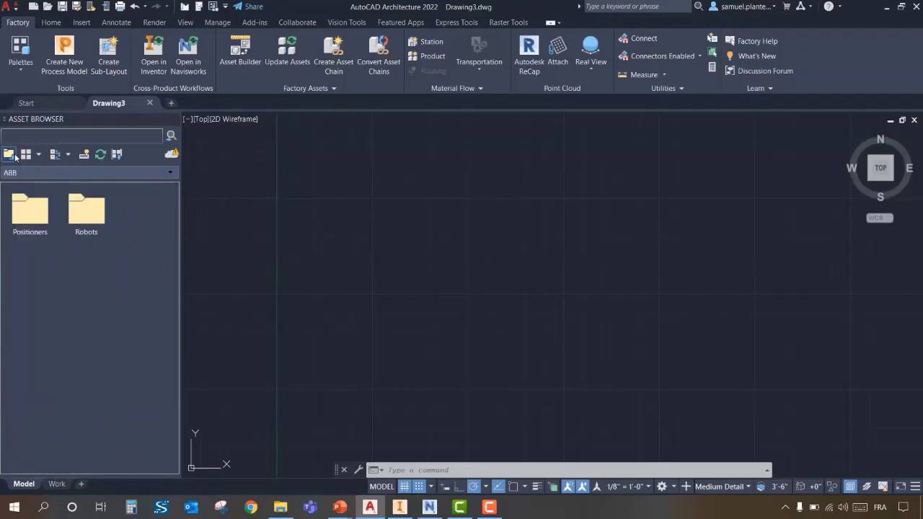
{"action": "left_click", "coordinate": [13, 156]}
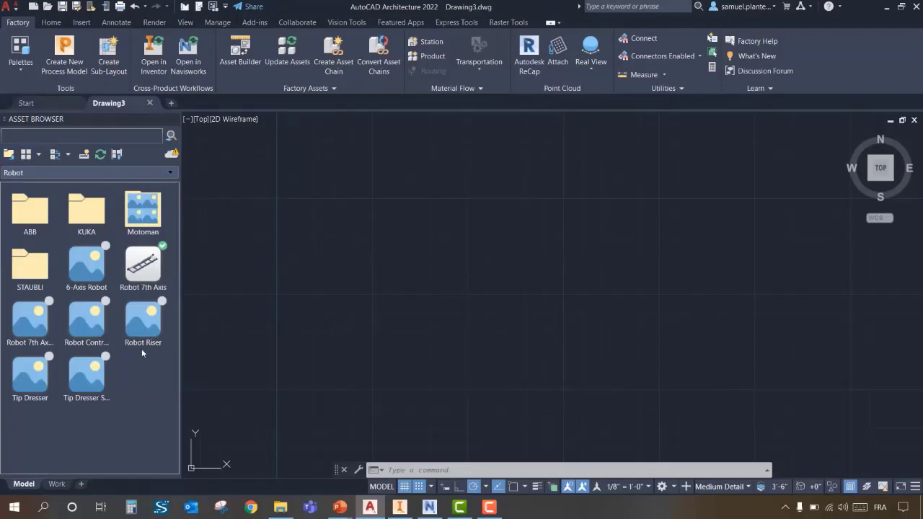
{"action": "left_click", "coordinate": [14, 156]}
{"action": "left_click", "coordinate": [14, 156]}
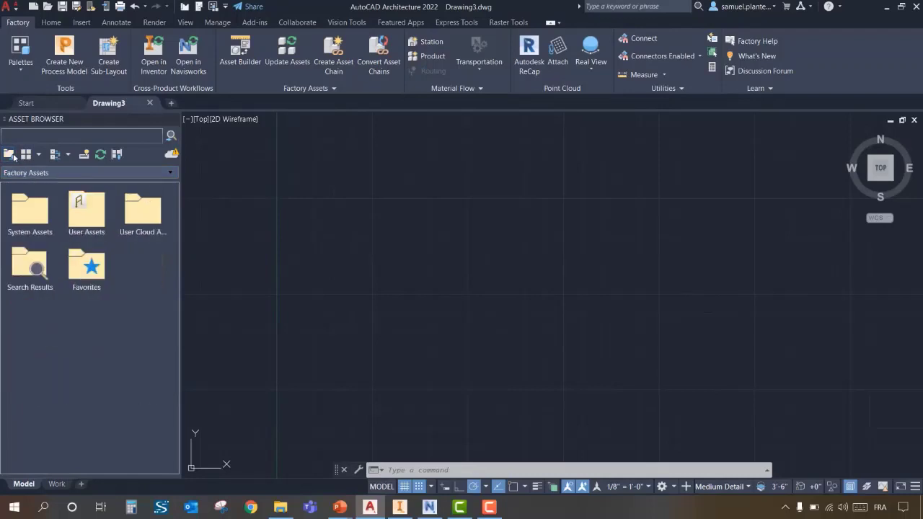
- Look through the conveyor categories in System Assets and open the Belt folder
{"action": "double_click", "coordinate": [30, 213]}
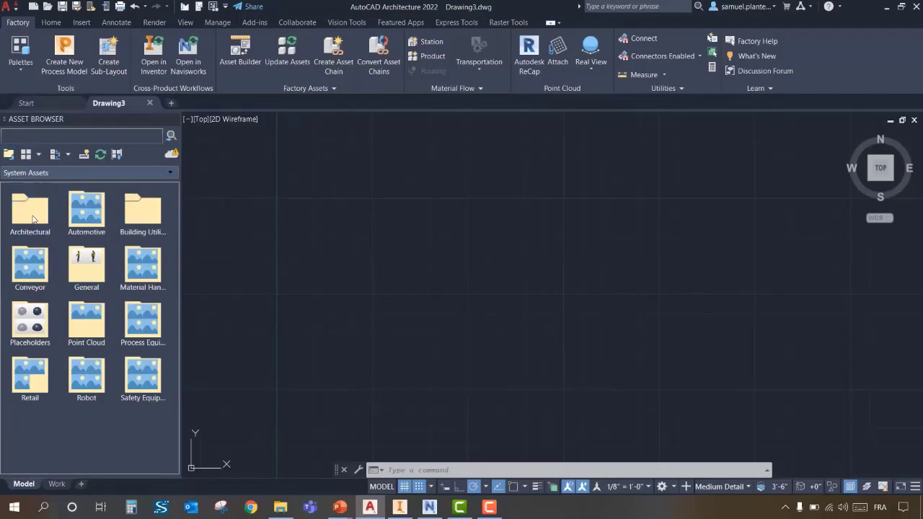
{"action": "left_click", "coordinate": [37, 254]}
{"action": "double_click", "coordinate": [37, 253]}
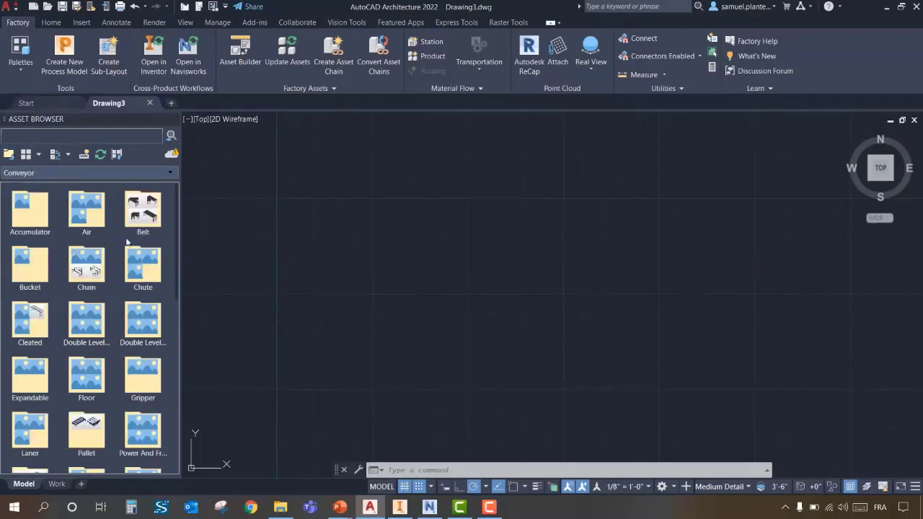
{"action": "scroll", "coordinate": [76, 245], "scroll_direction": "down", "scroll_amount": 4}
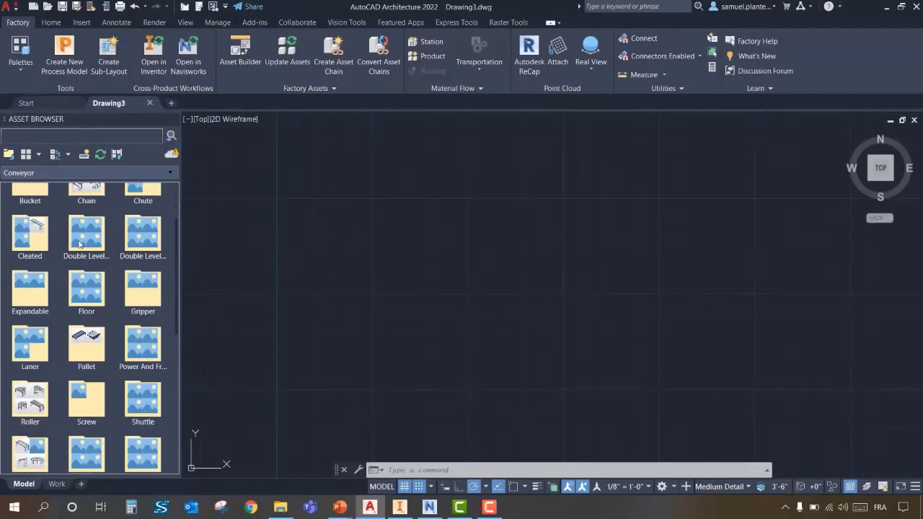
{"action": "scroll", "coordinate": [79, 245], "scroll_direction": "down", "scroll_amount": 6}
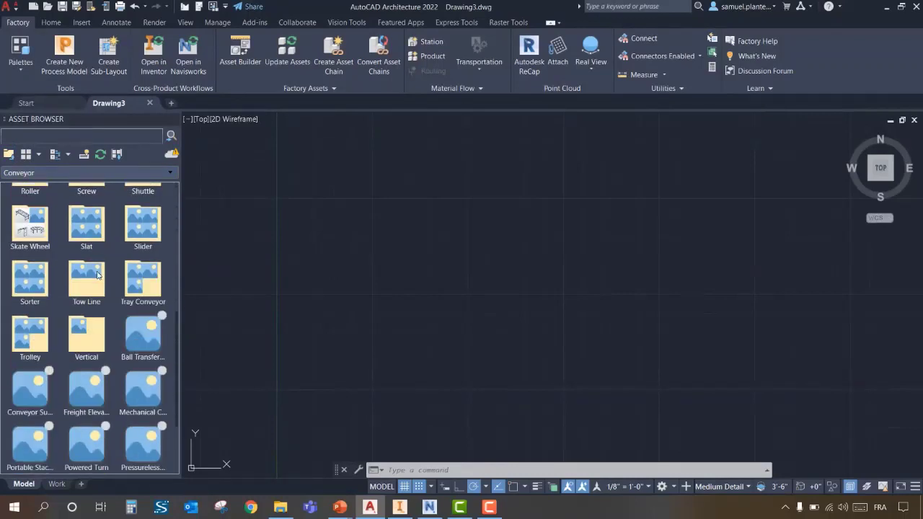
{"action": "scroll", "coordinate": [99, 274], "scroll_direction": "up", "scroll_amount": 10}
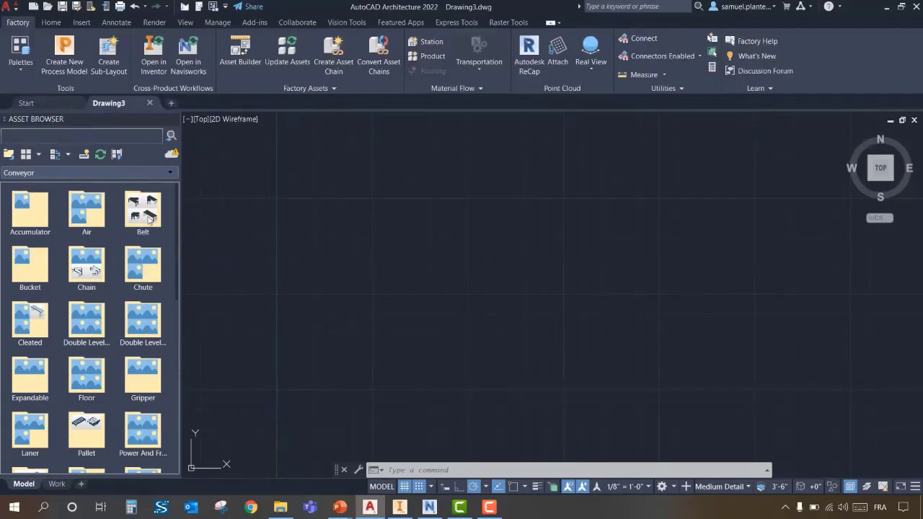
{"action": "double_click", "coordinate": [148, 220]}
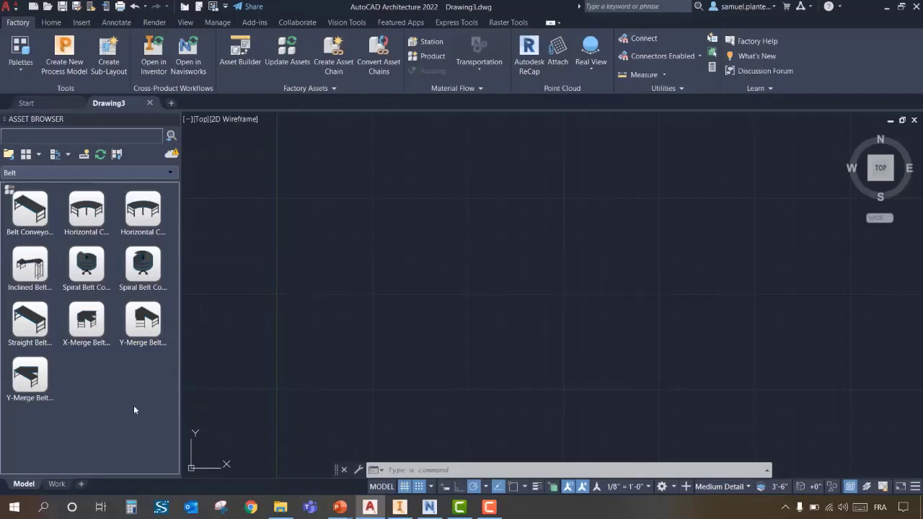
- Place four straight belt conveyors end to end in a horizontal row at 0° rotation
{"action": "left_click", "coordinate": [27, 323]}
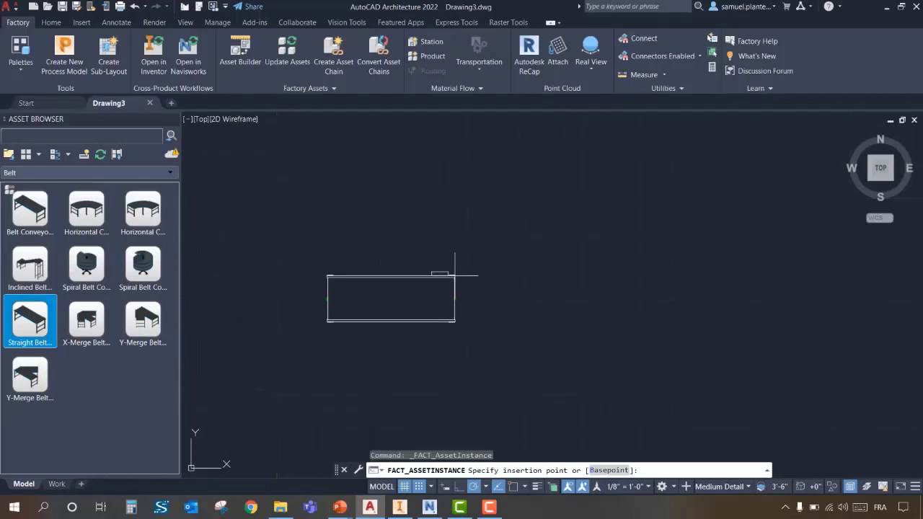
{"action": "left_click", "coordinate": [449, 272]}
{"action": "left_click", "coordinate": [516, 273]}
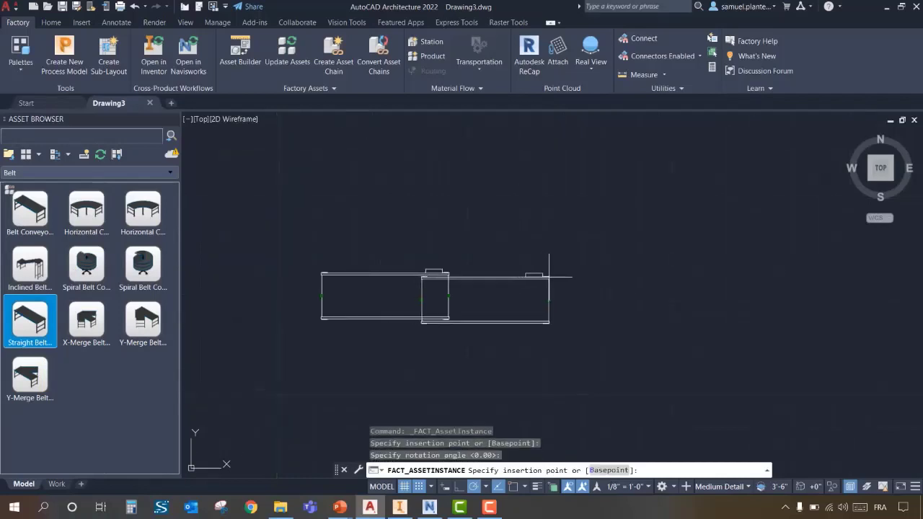
{"action": "scroll", "coordinate": [583, 274], "scroll_direction": "down", "scroll_amount": 3}
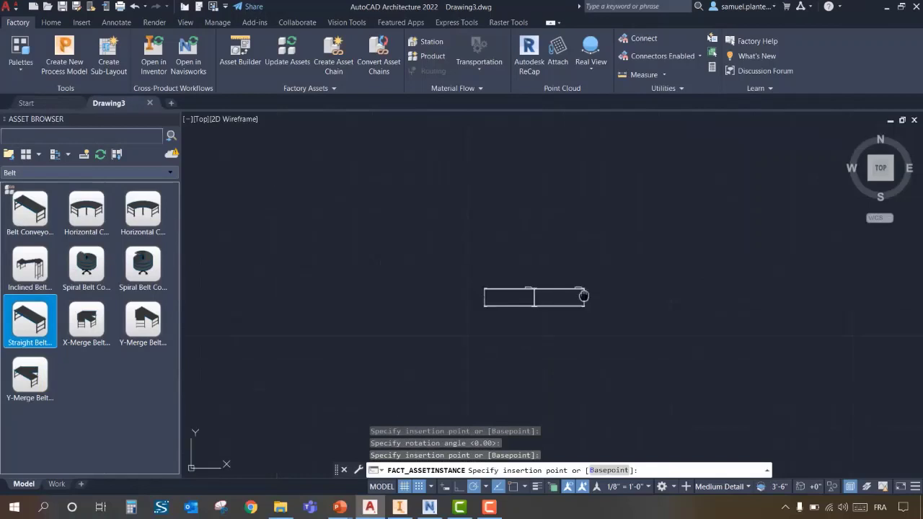
{"action": "left_click", "coordinate": [423, 285]}
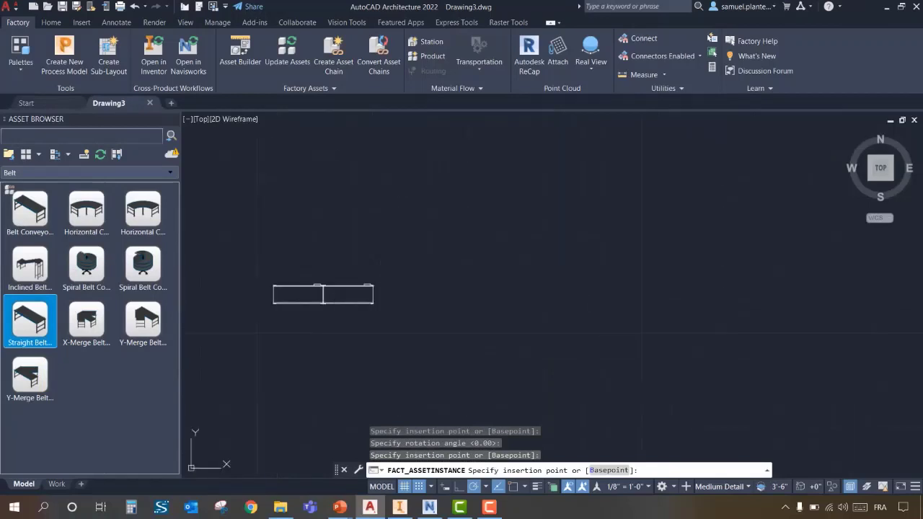
{"action": "left_click", "coordinate": [472, 285]}
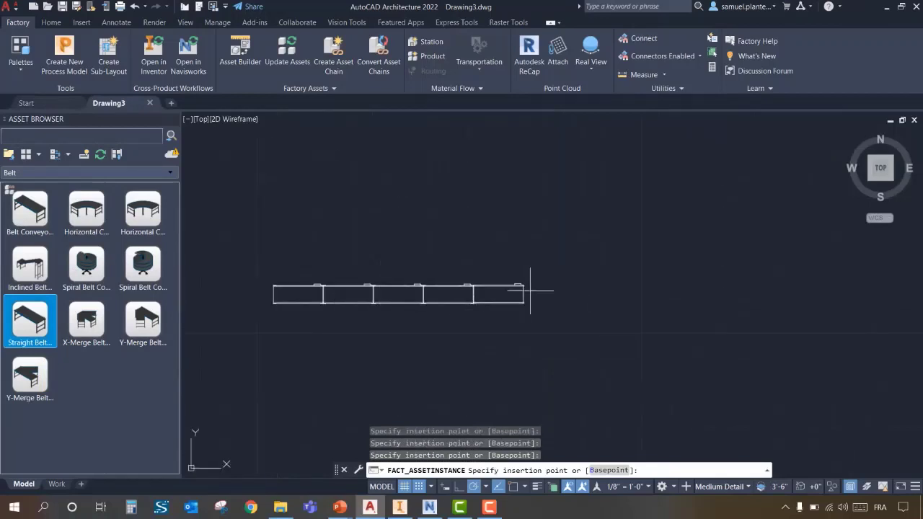
{"action": "right_click", "coordinate": [530, 255]}
{"action": "left_click", "coordinate": [554, 261]}
{"action": "scroll", "coordinate": [426, 294], "scroll_direction": "down", "scroll_amount": 1}
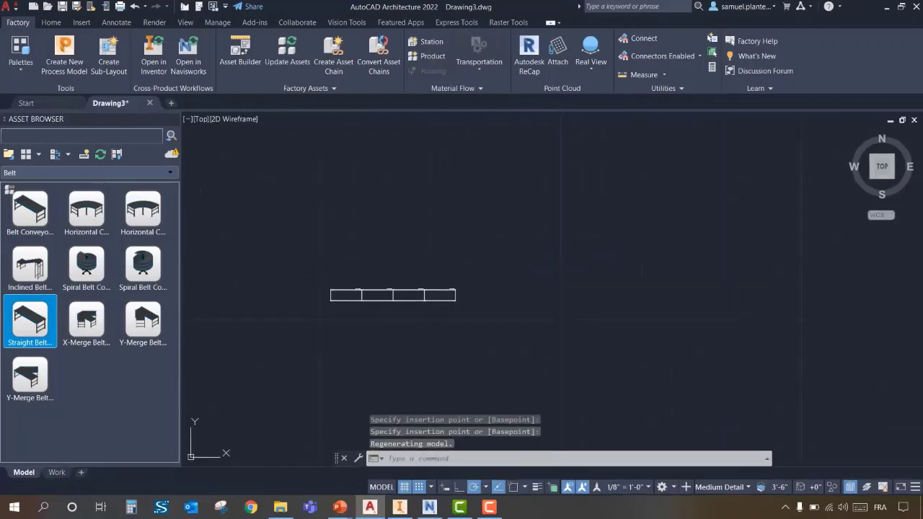
- Attach a horizontal curved belt conveyor to each end of the straight row, both turning downward in plan
{"action": "left_click", "coordinate": [86, 209]}
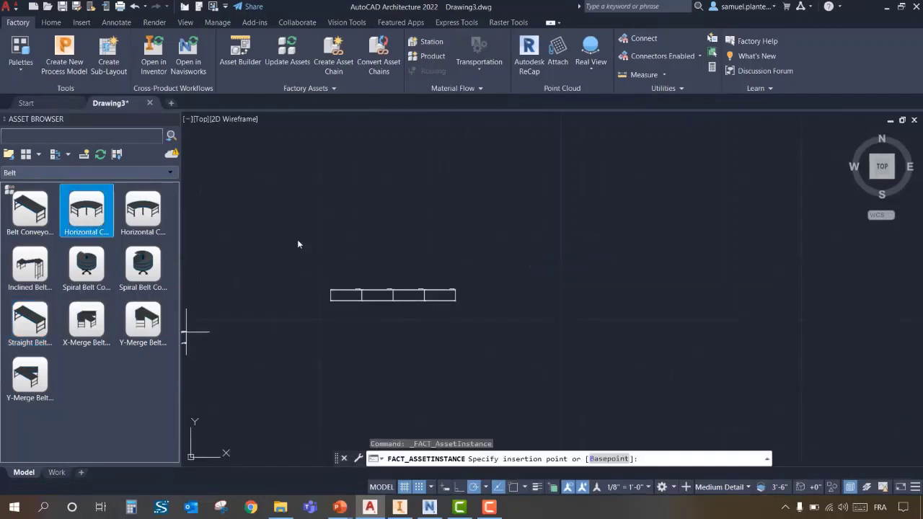
{"action": "left_click", "coordinate": [478, 265]}
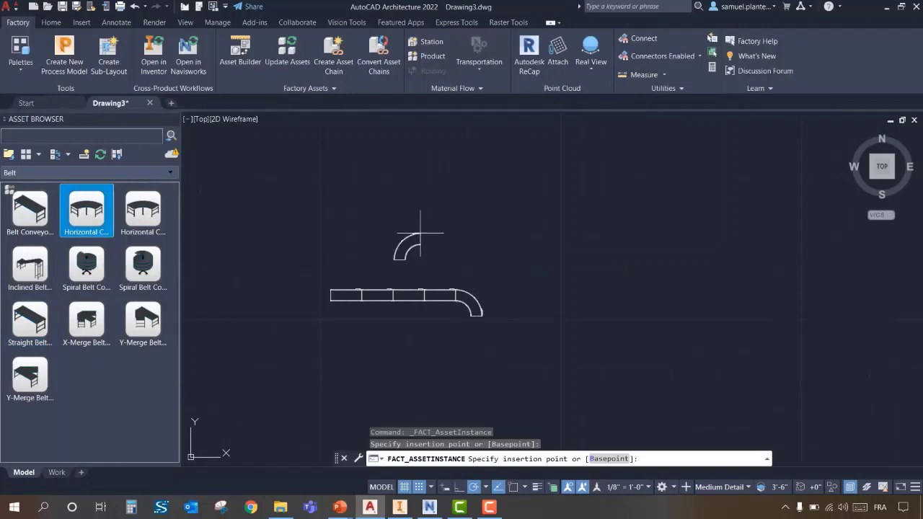
{"action": "left_click", "coordinate": [326, 291]}
{"action": "left_click", "coordinate": [27, 282]}
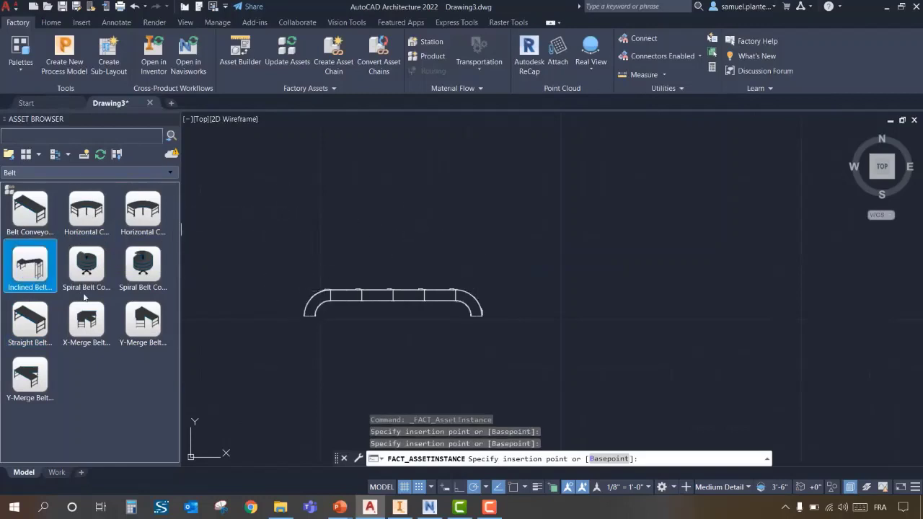
{"action": "left_click", "coordinate": [536, 264]}
{"action": "right_click", "coordinate": [413, 342]}
{"action": "left_click", "coordinate": [425, 350]}
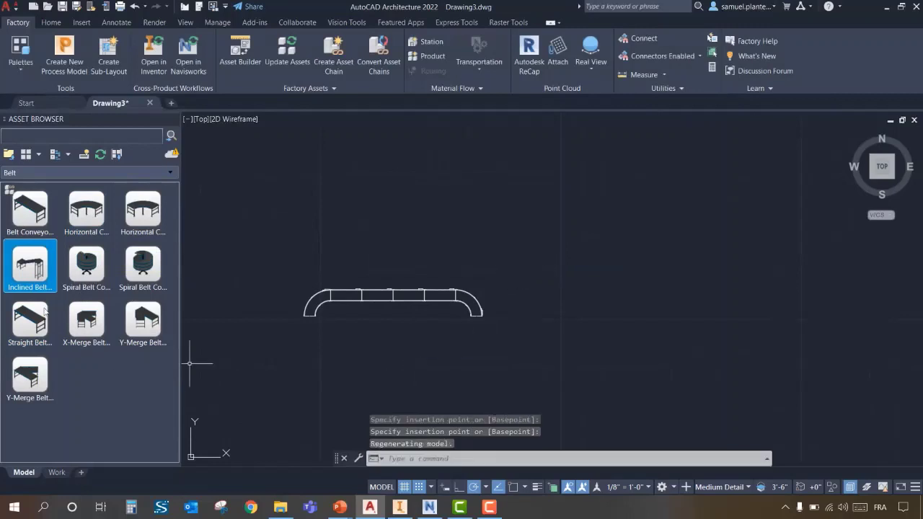
- Attach an inclined belt conveyor to the free end of each curved conveyor and end the placement
{"action": "left_click", "coordinate": [27, 279]}
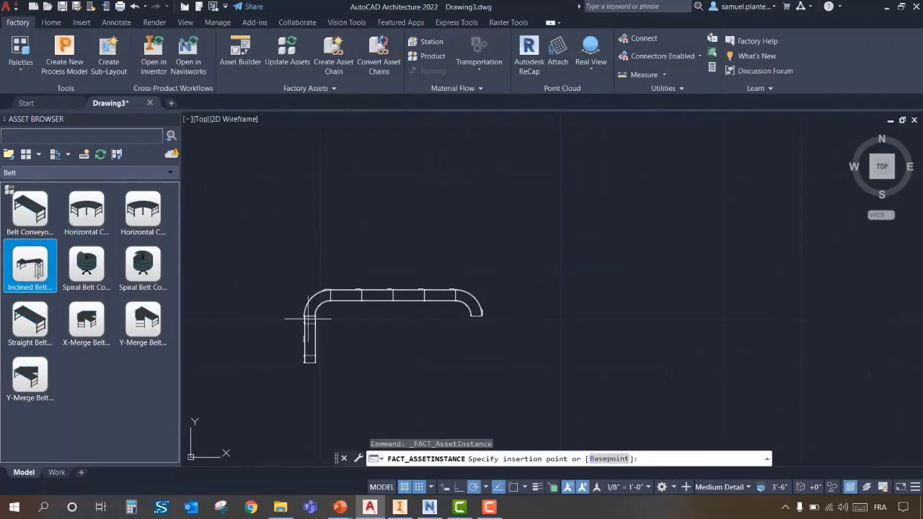
{"action": "left_click", "coordinate": [309, 318]}
{"action": "left_click", "coordinate": [476, 318]}
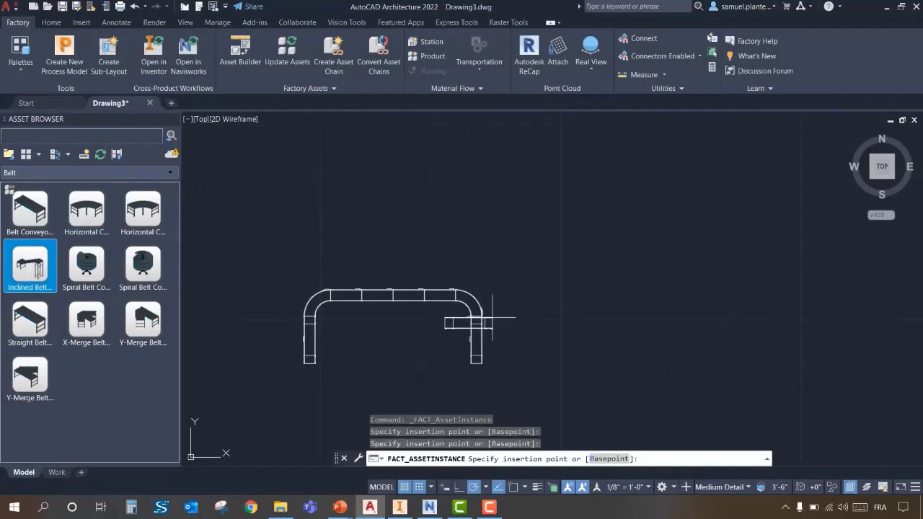
{"action": "right_click", "coordinate": [585, 290]}
{"action": "left_click", "coordinate": [605, 296]}
{"action": "middle_click_drag", "start_coordinate": [605, 299], "coordinate": [657, 270]}
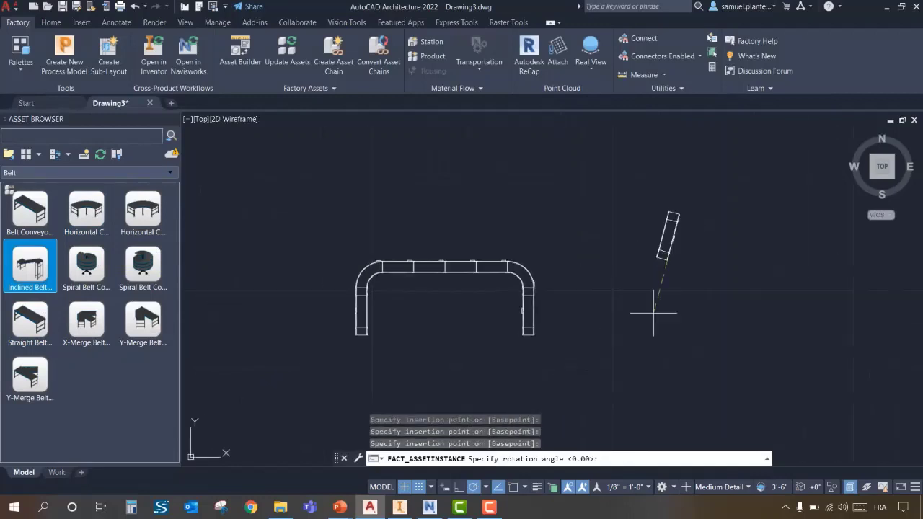
{"action": "key", "text": "Escape"}
- Orbit from the plan view to a tilted front view to examine the conveyor line in 3D
{"action": "scroll", "coordinate": [488, 329], "scroll_direction": "down", "scroll_amount": 2}
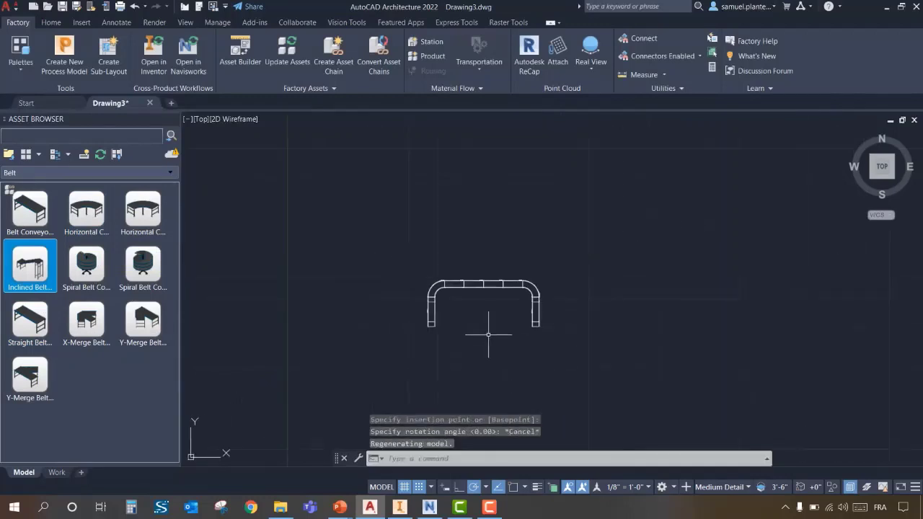
{"action": "scroll", "coordinate": [488, 329], "scroll_direction": "up", "scroll_amount": 5}
{"action": "mouse_move", "coordinate": [466, 304]}
{"action": "middle_mouse_down"}
{"action": "mouse_move", "coordinate": [507, 310]}
{"action": "mouse_move", "coordinate": [512, 261]}
{"action": "mouse_move", "coordinate": [532, 272]}
{"action": "middle_mouse_up"}
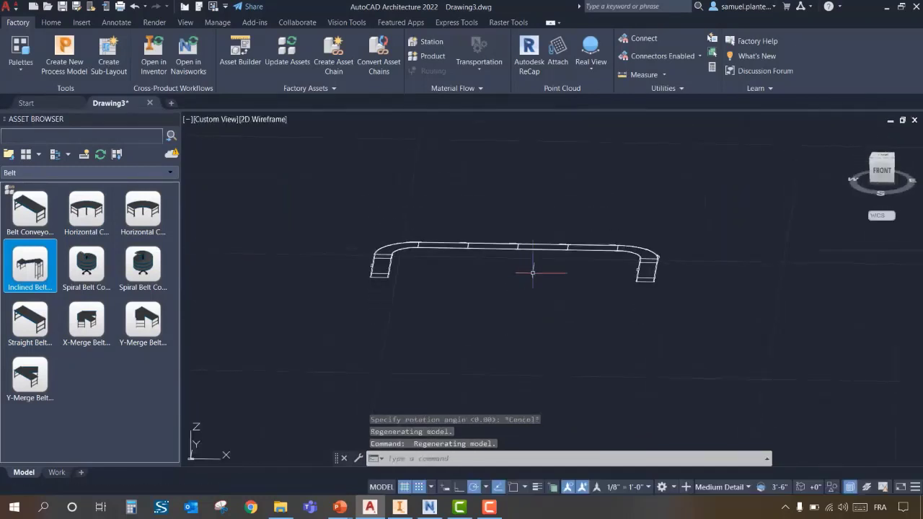
- Return to the top view and open the factory properties of the leftmost straight conveyor, enlarging the palette to show all its parameters
{"action": "left_click", "coordinate": [880, 158]}
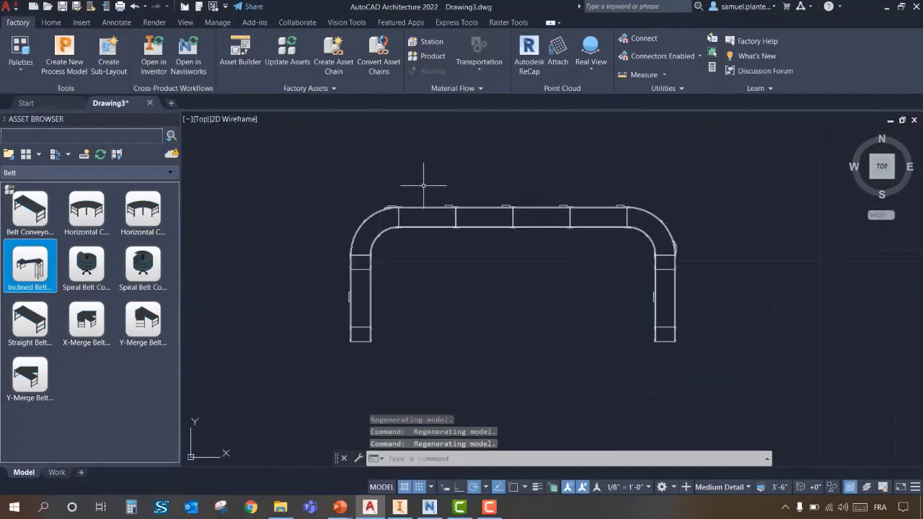
{"action": "left_click", "coordinate": [449, 204]}
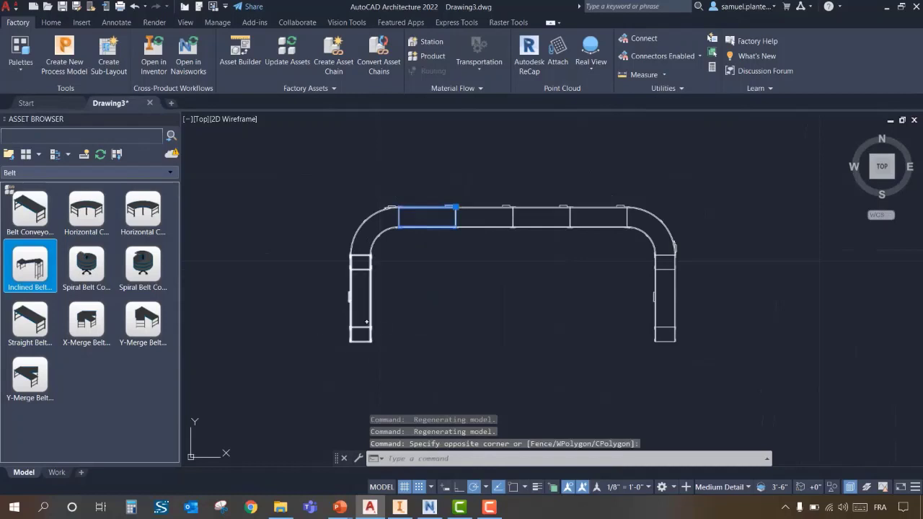
{"action": "left_click", "coordinate": [7, 72]}
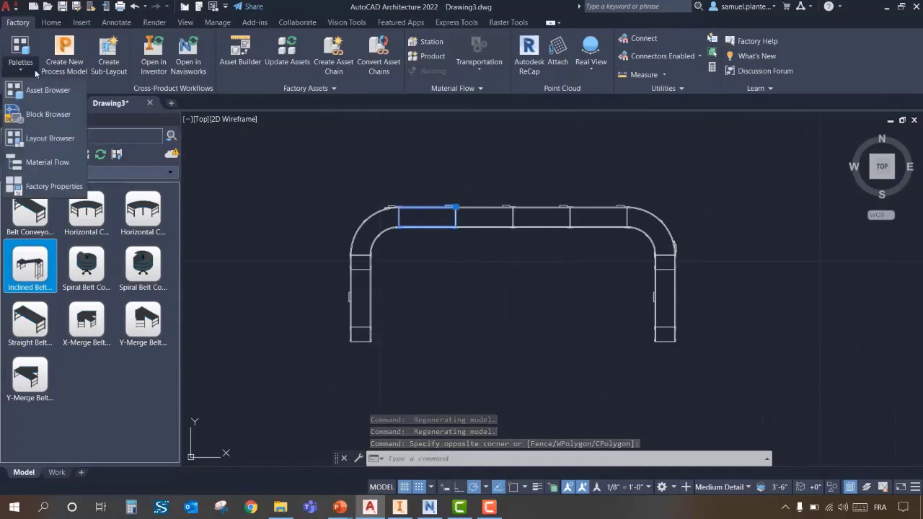
{"action": "left_click", "coordinate": [70, 186]}
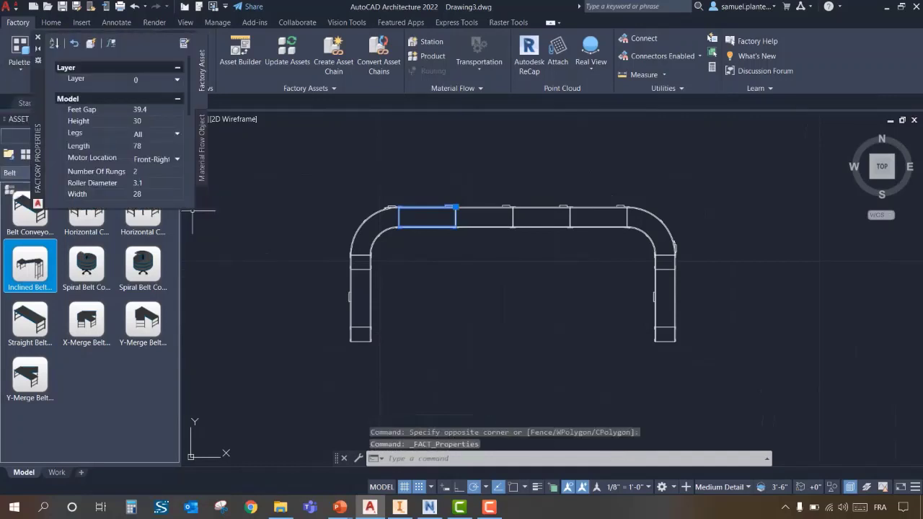
{"action": "left_click_drag", "start_coordinate": [193, 210], "coordinate": [256, 409]}
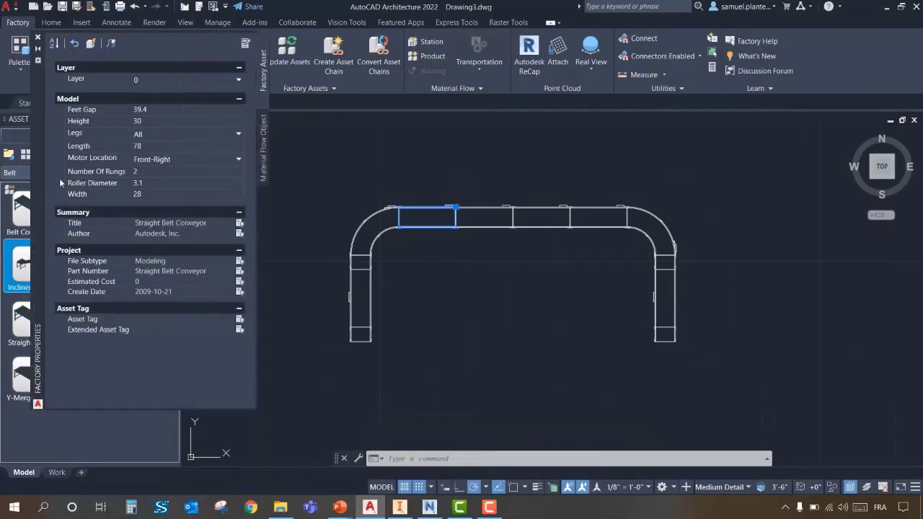
{"action": "left_click_drag", "start_coordinate": [43, 178], "coordinate": [218, 202]}
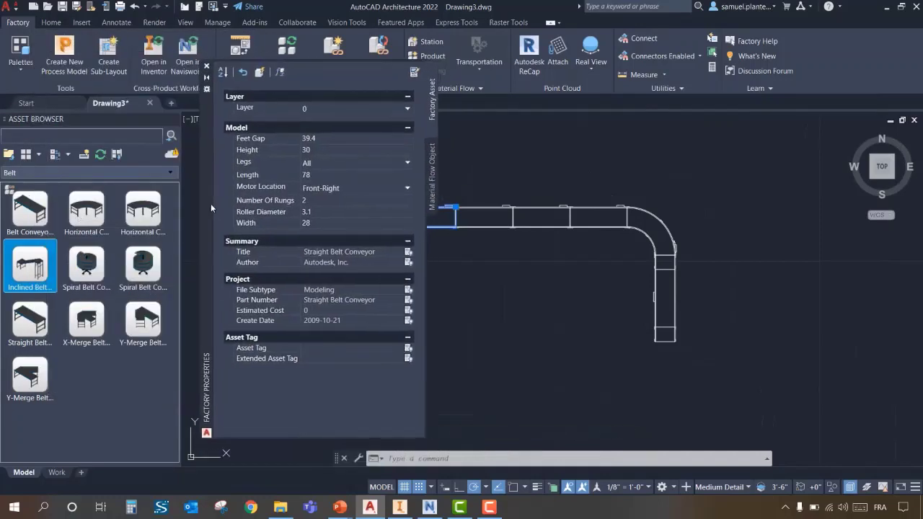
- Examine the conveyor's available motor location options, close the factory properties, and deselect the conveyor
{"action": "middle_click_drag", "start_coordinate": [515, 303], "coordinate": [666, 280]}
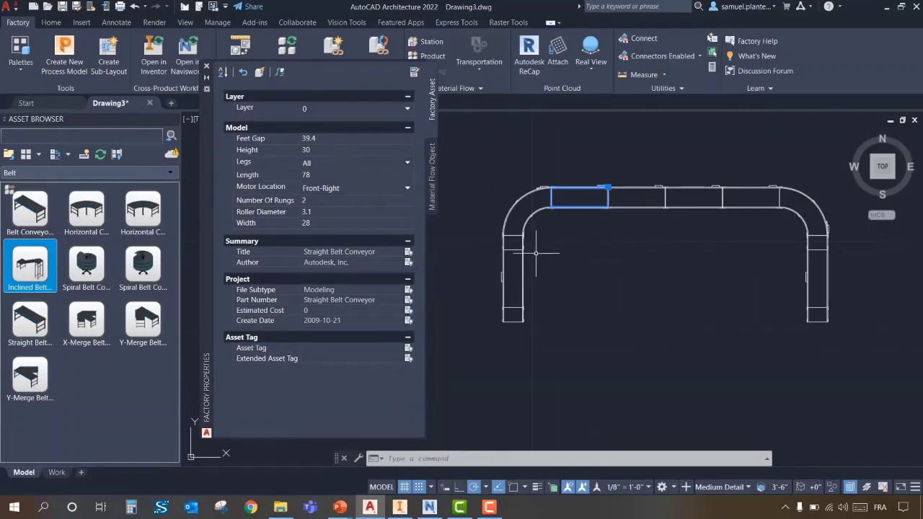
{"action": "left_click", "coordinate": [407, 187]}
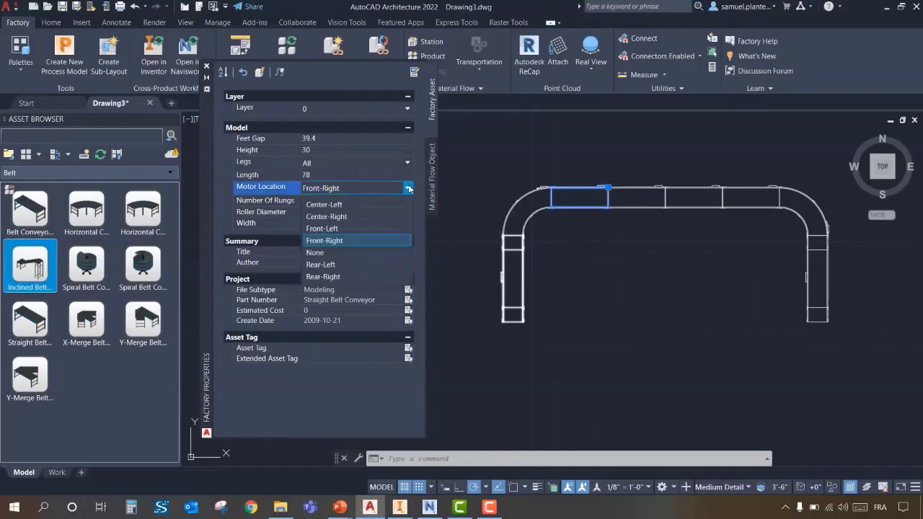
{"action": "left_click", "coordinate": [587, 305]}
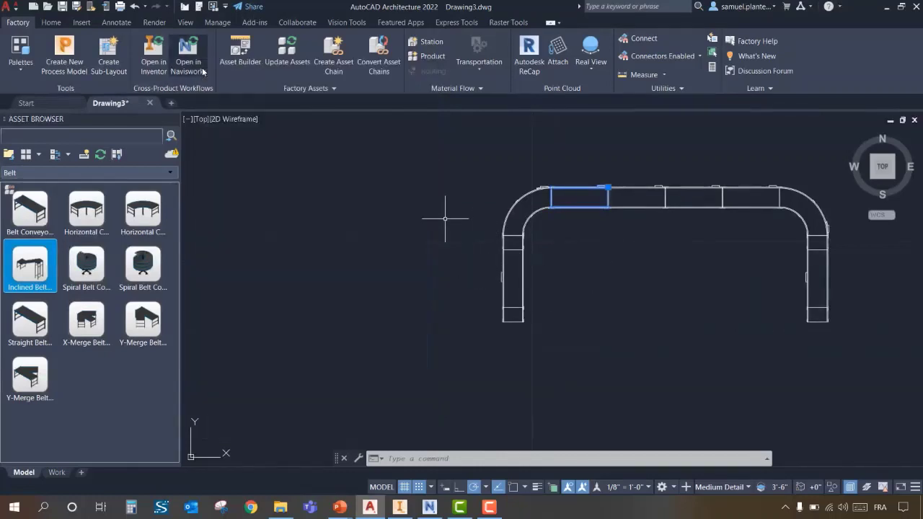
{"action": "middle_click_drag", "start_coordinate": [495, 230], "coordinate": [407, 246]}
{"action": "scroll", "coordinate": [407, 247], "scroll_direction": "up", "scroll_amount": 3}
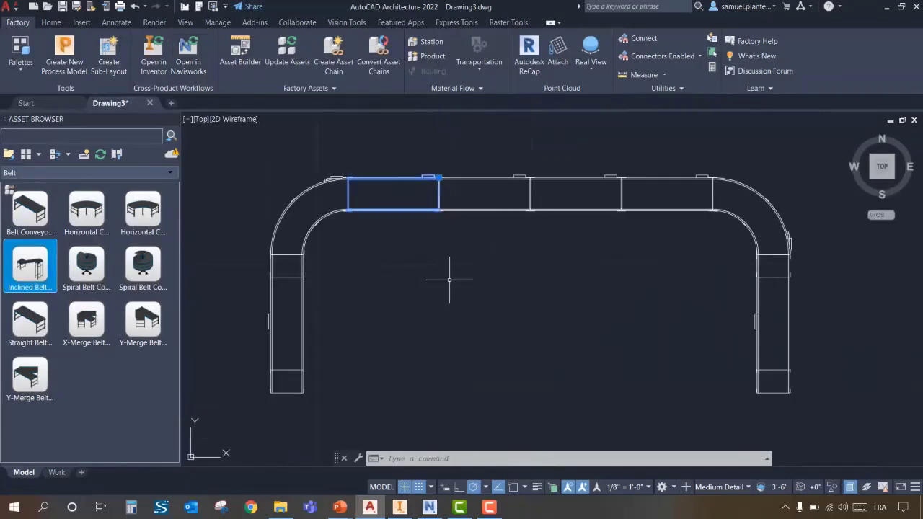
{"action": "scroll", "coordinate": [512, 331], "scroll_direction": "down", "scroll_amount": 3}
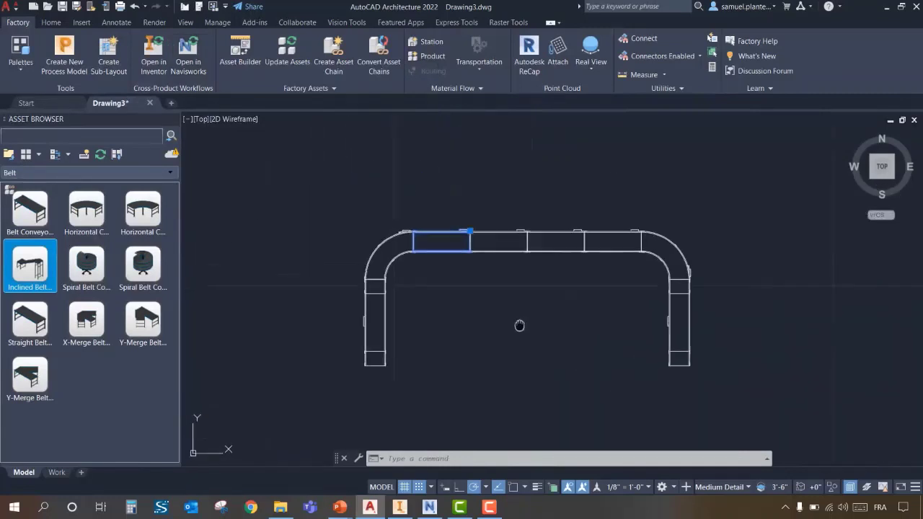
{"action": "key", "text": "Escape"}
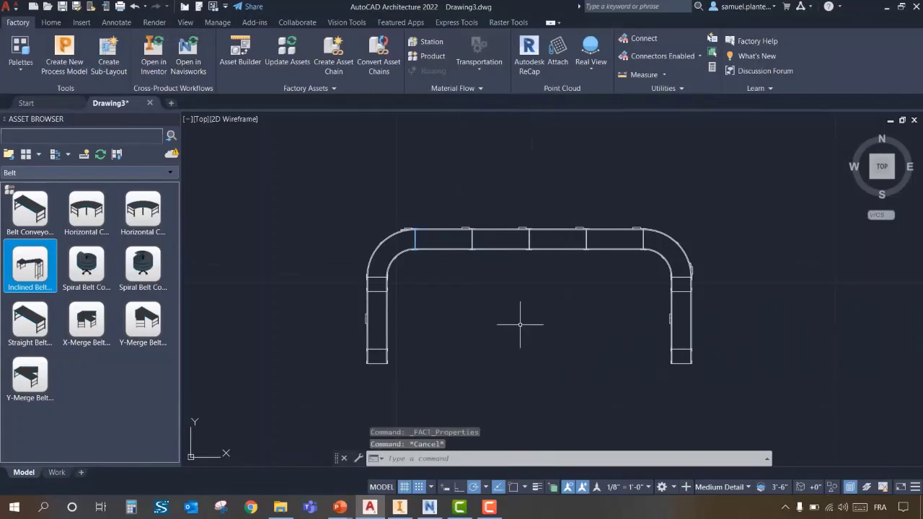
- Place a Weight Scale asset from the Blending category inside the conveyor line near its left leg, rotated 270°, and end the placement
{"action": "left_click", "coordinate": [8, 154]}
{"action": "left_click", "coordinate": [8, 153]}
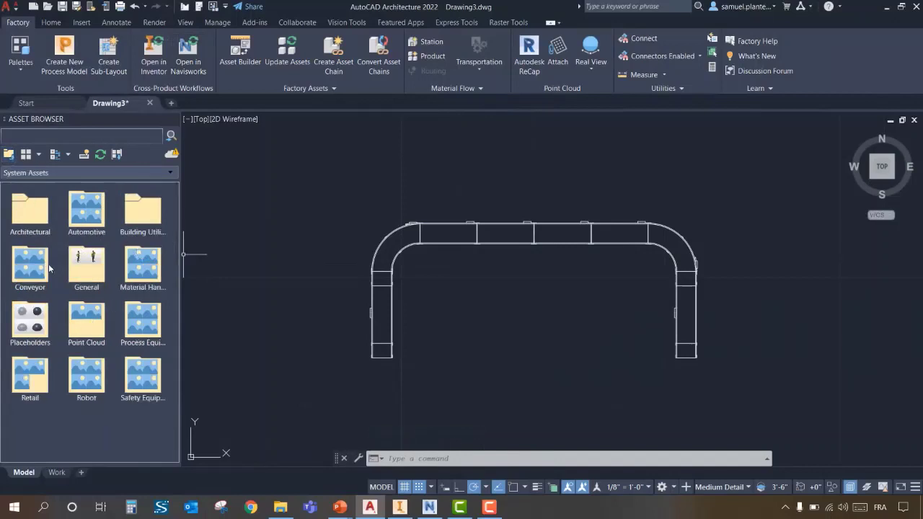
{"action": "double_click", "coordinate": [108, 340]}
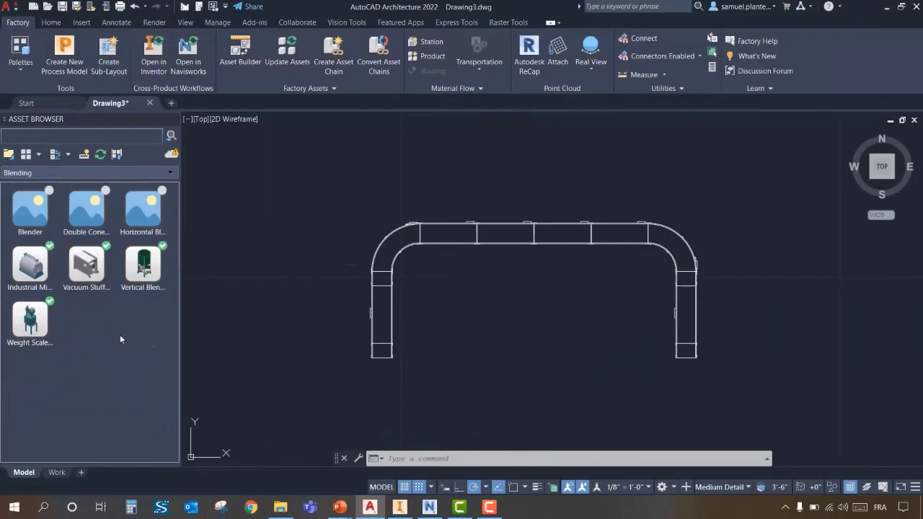
{"action": "left_click_drag", "start_coordinate": [34, 328], "coordinate": [458, 341]}
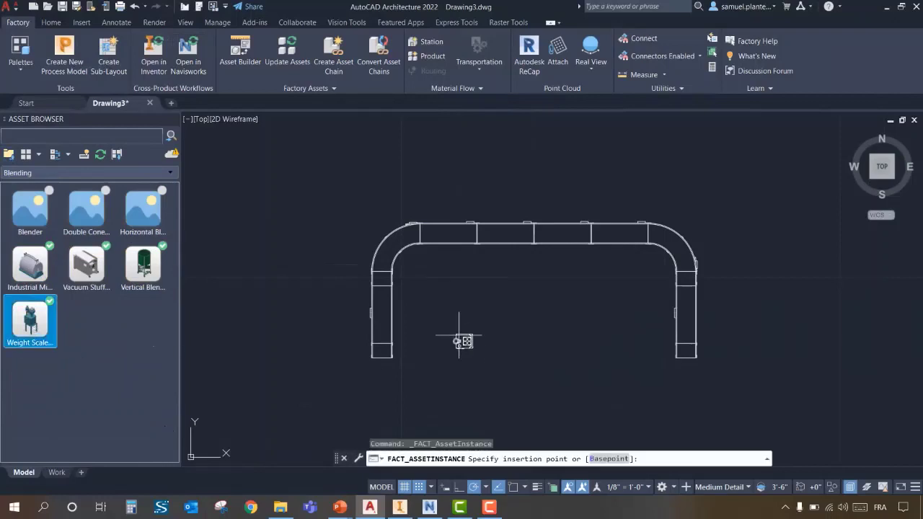
{"action": "left_click", "coordinate": [417, 301]}
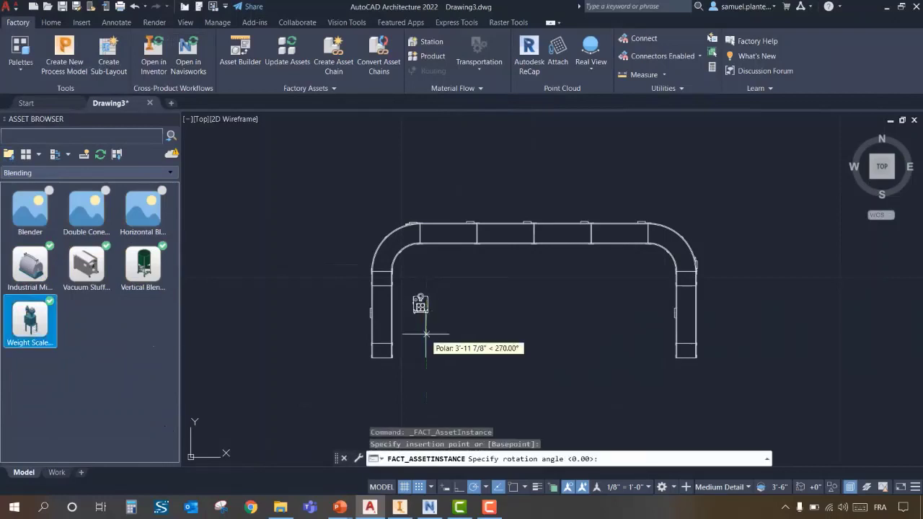
{"action": "key", "text": "Return"}
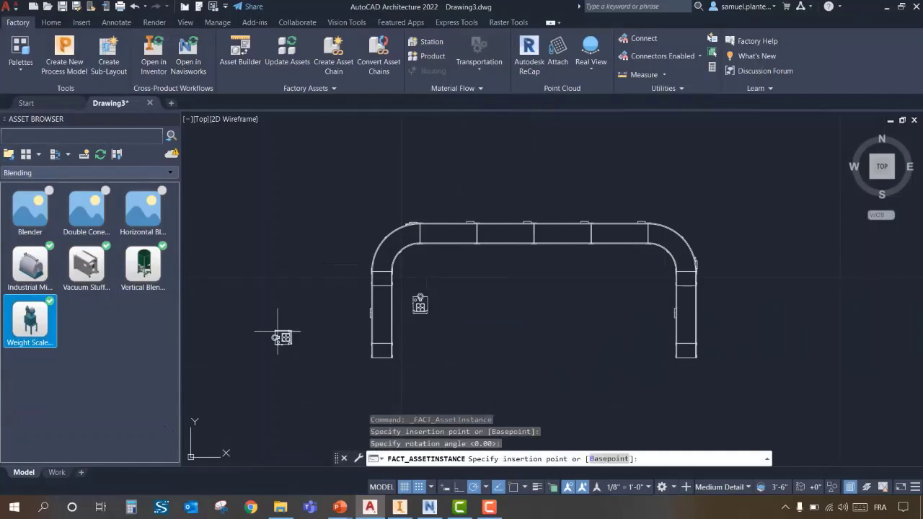
{"action": "key", "text": "Escape"}
- Place a Vertical Blender inside the conveyor line near its right leg and end the placement
{"action": "left_click_drag", "start_coordinate": [142, 265], "coordinate": [575, 339]}
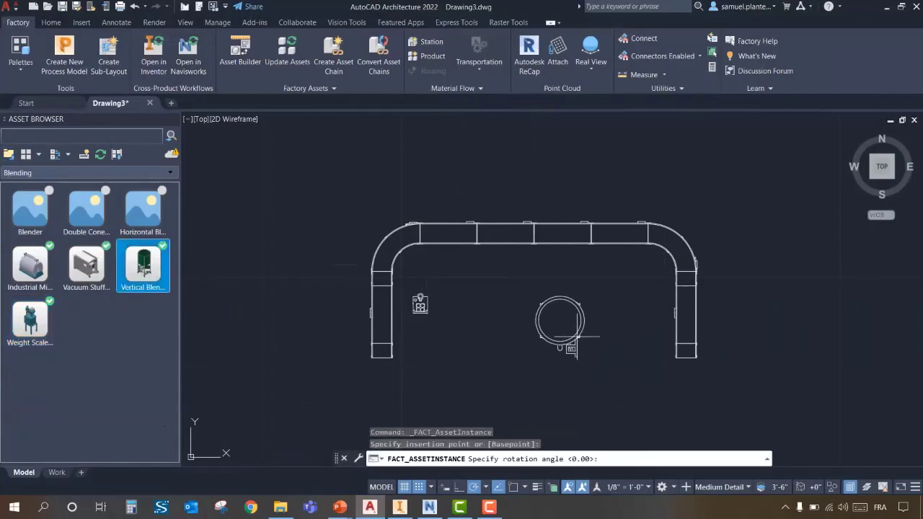
{"action": "left_click", "coordinate": [583, 377]}
{"action": "key", "text": "Escape"}
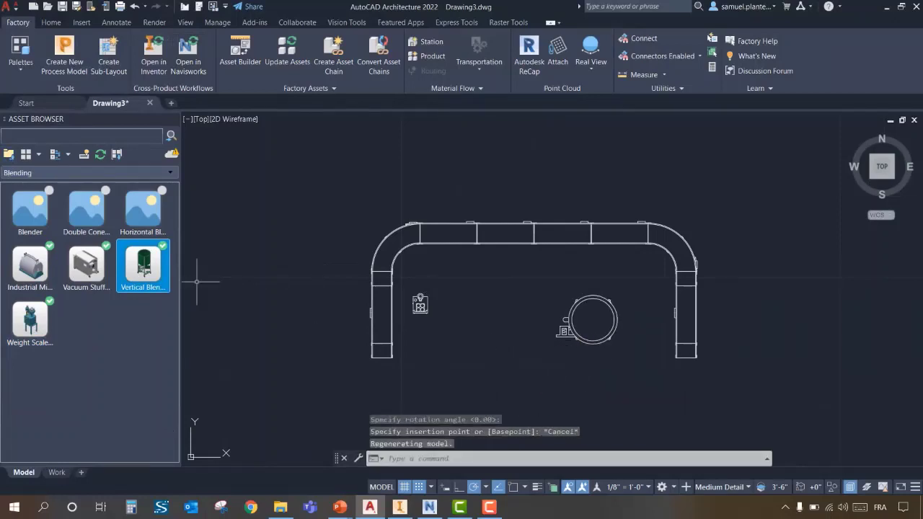
{"action": "scroll", "coordinate": [453, 311], "scroll_direction": "up", "scroll_amount": 1}
{"action": "scroll", "coordinate": [539, 205], "scroll_direction": "down", "scroll_amount": 1}
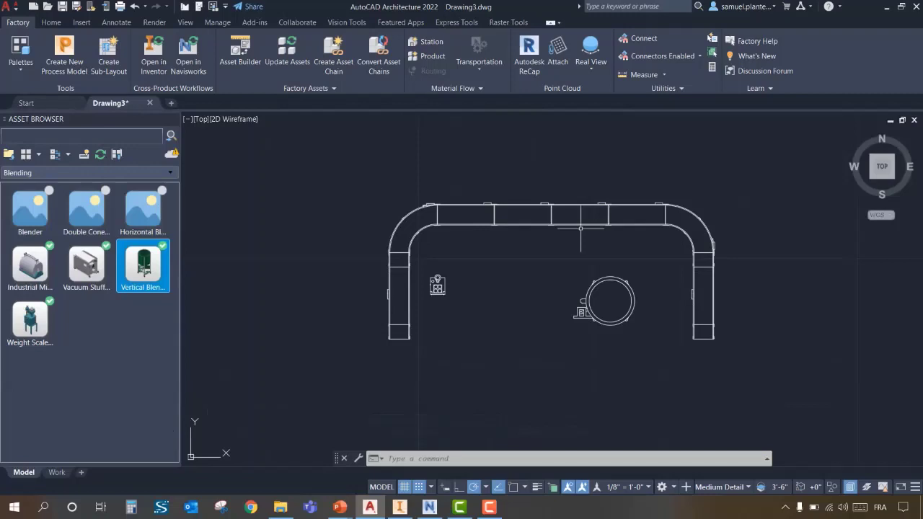
{"action": "middle_click_drag", "start_coordinate": [589, 294], "coordinate": [557, 299]}
{"action": "middle_click_drag", "start_coordinate": [472, 342], "coordinate": [481, 343]}
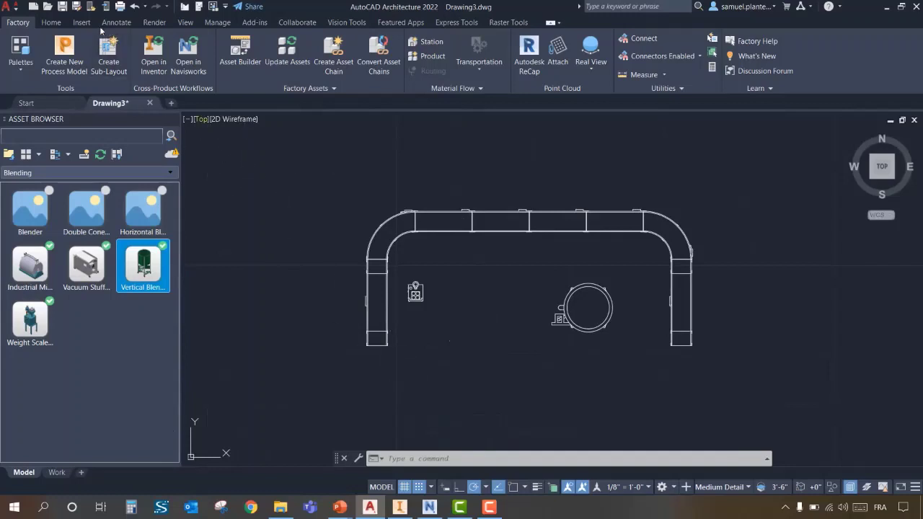
- Save the drawing as 22 in a new folder named test inside the Factory WEBINAR folder
{"action": "left_click", "coordinate": [62, 6]}
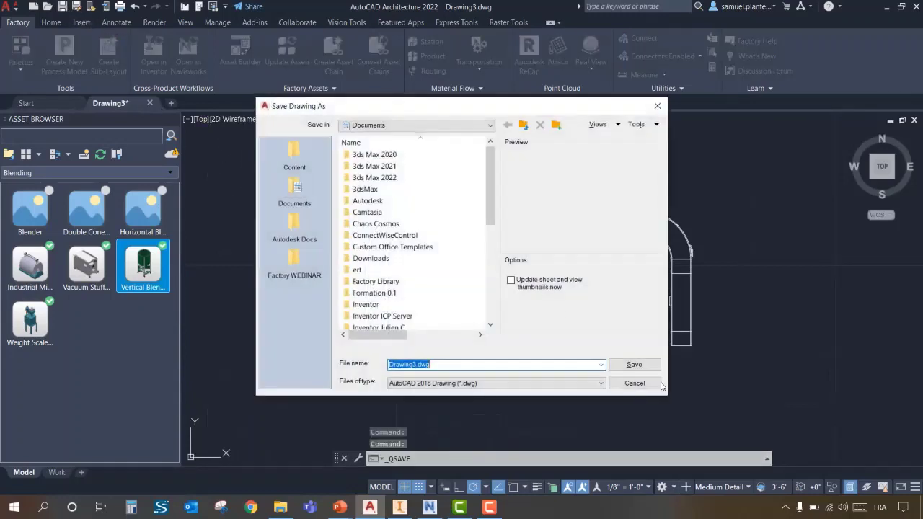
{"action": "left_click", "coordinate": [291, 265]}
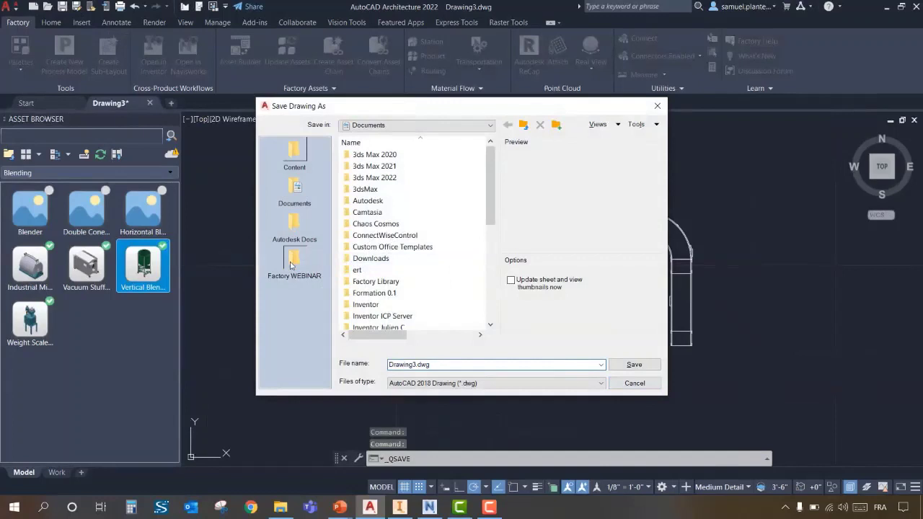
{"action": "left_click", "coordinate": [566, 362]}
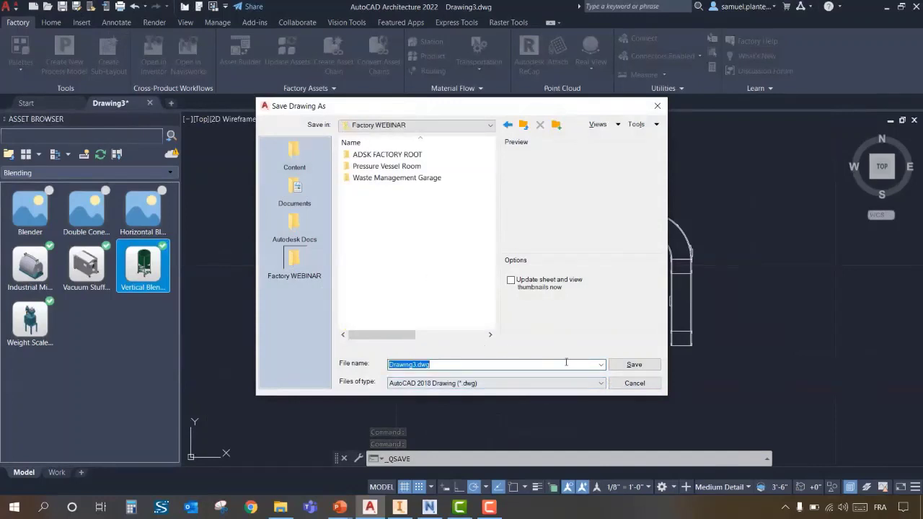
{"action": "type", "text": "22"}
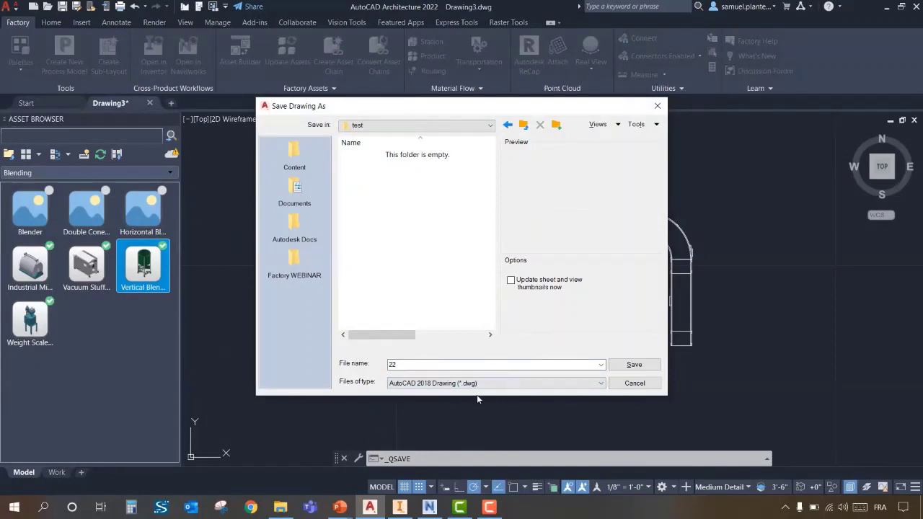
{"action": "left_click", "coordinate": [630, 366]}
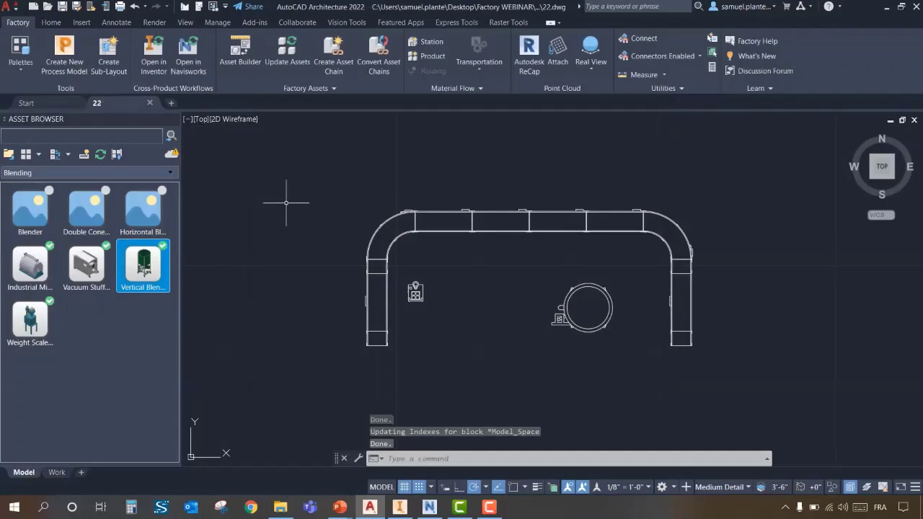
- Open the saved layout in Inventor and examine the 3D conveyor line and blending equipment from several sides, ending in the home view
{"action": "left_click", "coordinate": [153, 67]}
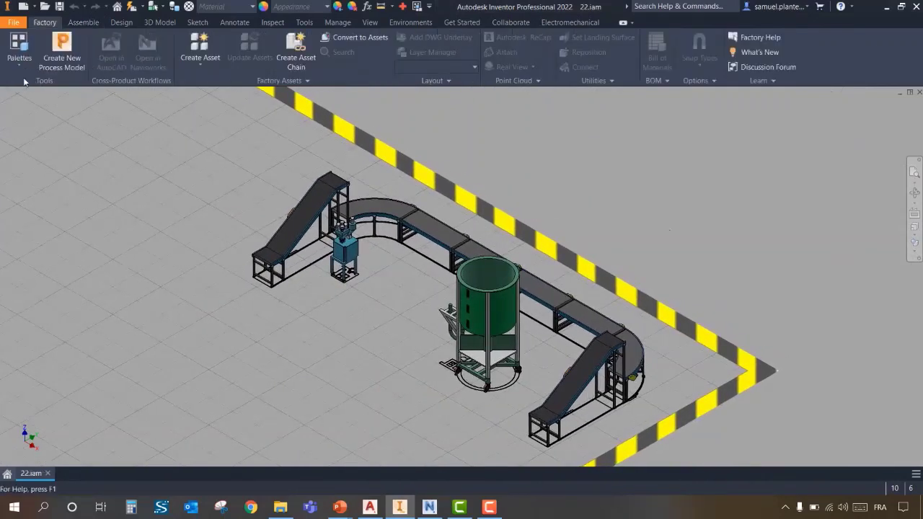
{"action": "middle_click_drag", "start_coordinate": [372, 268], "coordinate": [438, 243], "text": "shift"}
{"action": "scroll", "coordinate": [439, 244], "scroll_direction": "up", "scroll_amount": 3}
{"action": "scroll", "coordinate": [438, 244], "scroll_direction": "down", "scroll_amount": 3}
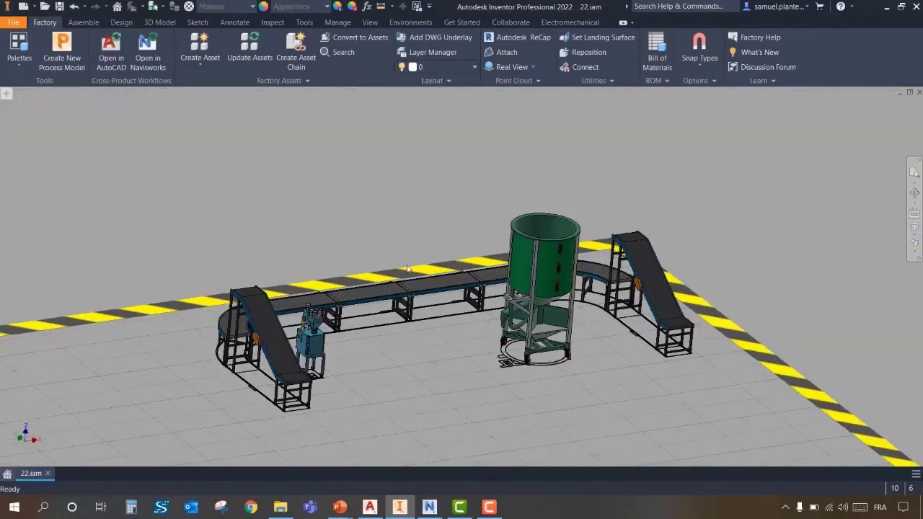
{"action": "middle_click_drag", "start_coordinate": [430, 299], "coordinate": [314, 312], "text": "shift"}
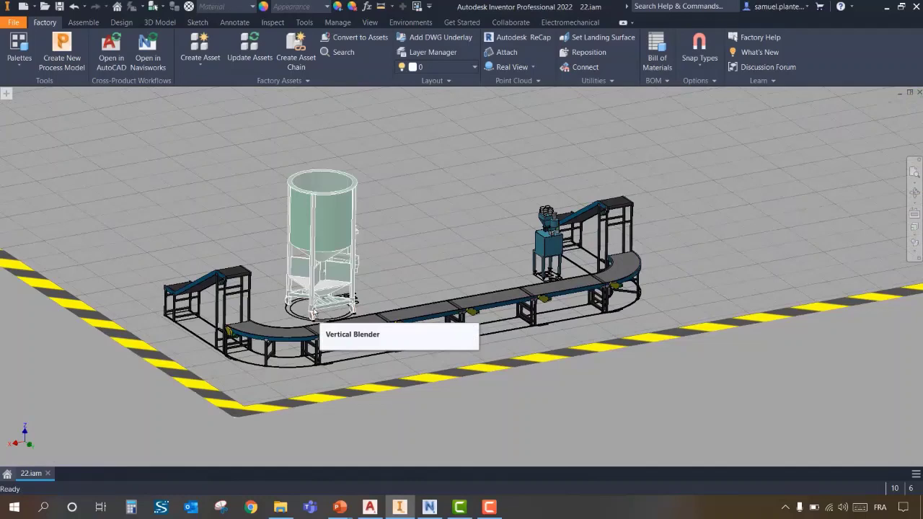
{"action": "middle_click_drag", "start_coordinate": [490, 274], "coordinate": [485, 258], "text": "shift"}
{"action": "key", "text": "F6"}
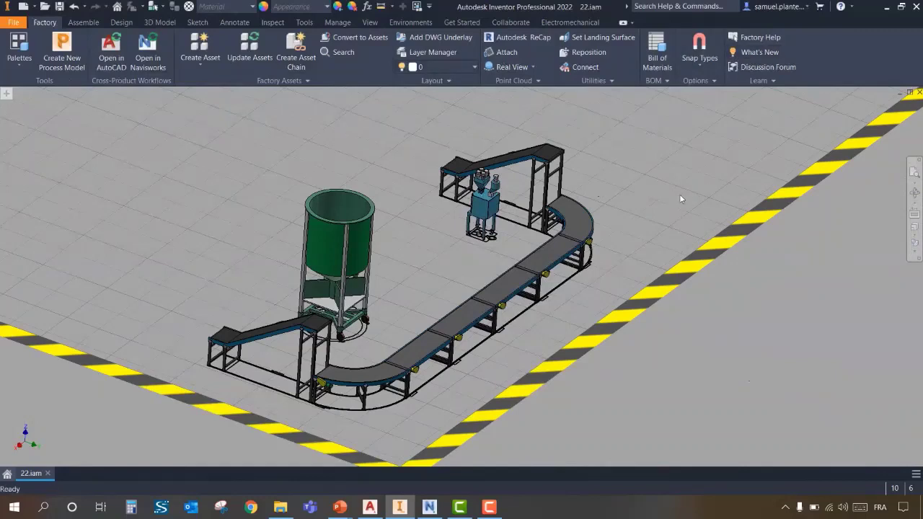
- Connect the far curved conveyor's end to the upper end of the adjacent inclined conveyor, and inspect the joined line from several sides
{"action": "left_click", "coordinate": [580, 66]}
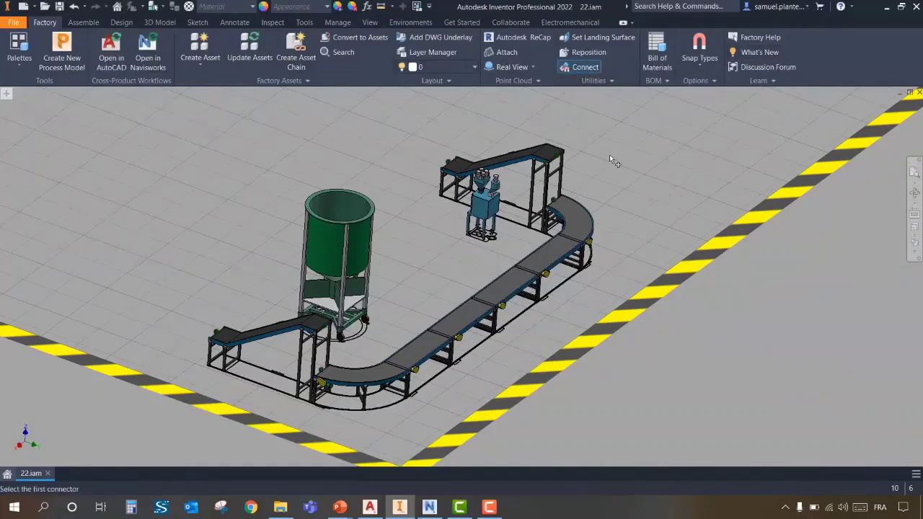
{"action": "left_click", "coordinate": [556, 203]}
{"action": "left_click", "coordinate": [594, 172]}
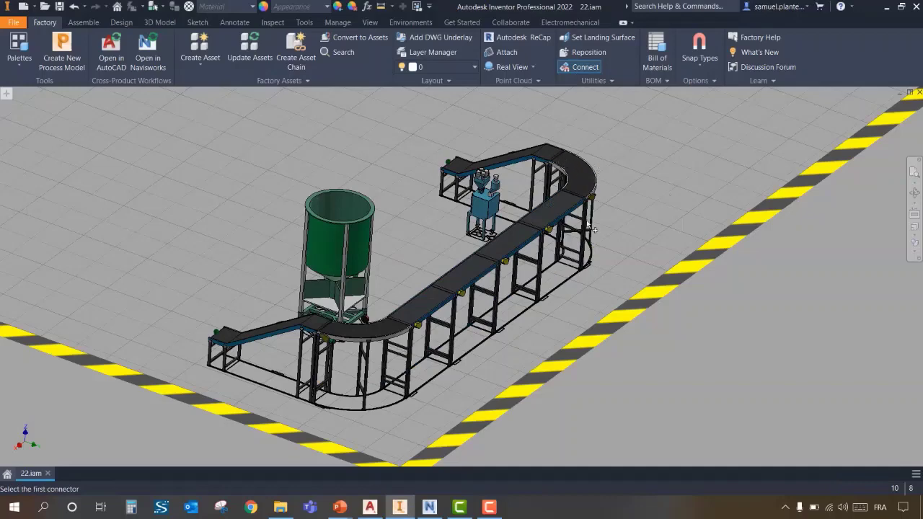
{"action": "middle_click_drag", "start_coordinate": [593, 228], "coordinate": [611, 364], "text": "shift"}
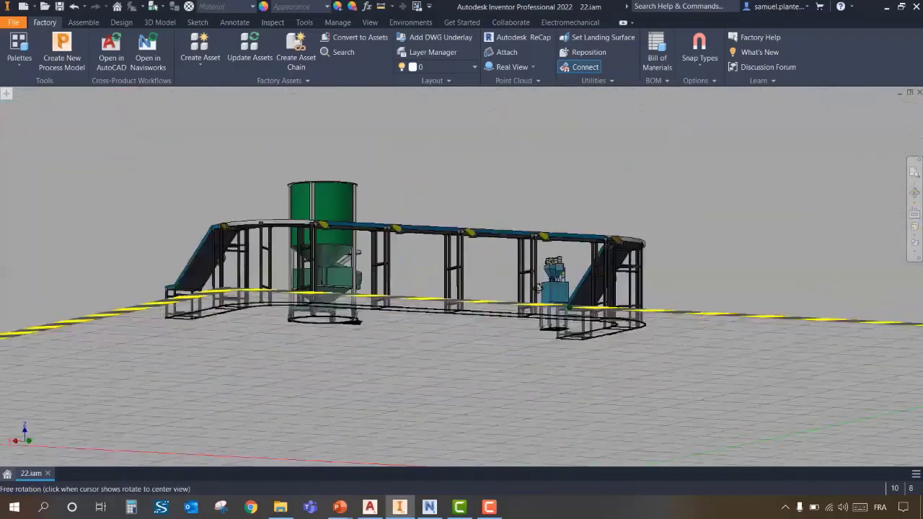
{"action": "middle_click_drag", "start_coordinate": [537, 289], "coordinate": [595, 297], "text": "shift"}
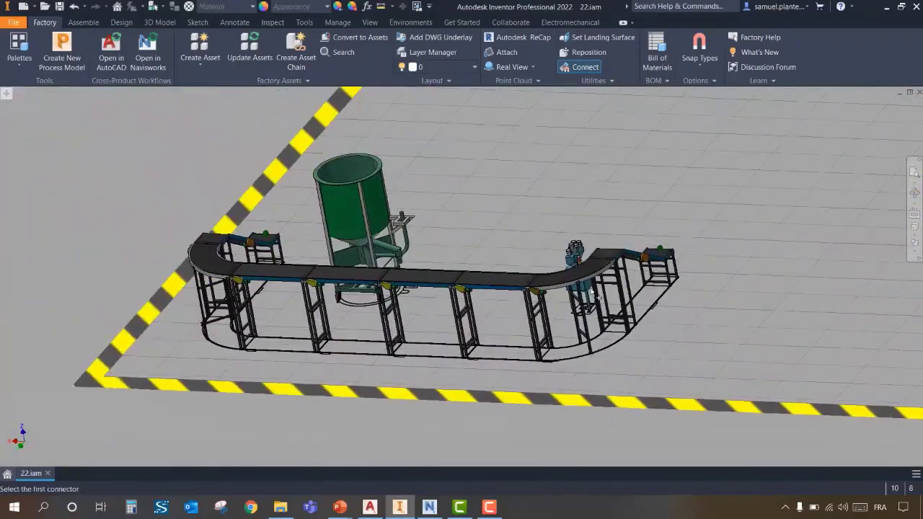
{"action": "middle_click_drag", "start_coordinate": [576, 339], "coordinate": [698, 301], "text": "shift"}
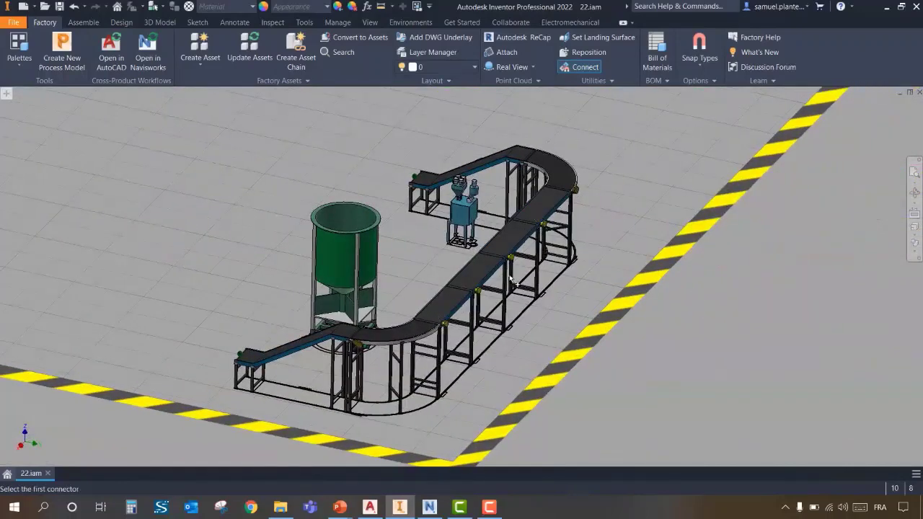
- Show the Asset Browser and browse the system assets to the Lift category under Material Handling
{"action": "middle_click_drag", "start_coordinate": [519, 302], "coordinate": [542, 247], "text": "shift"}
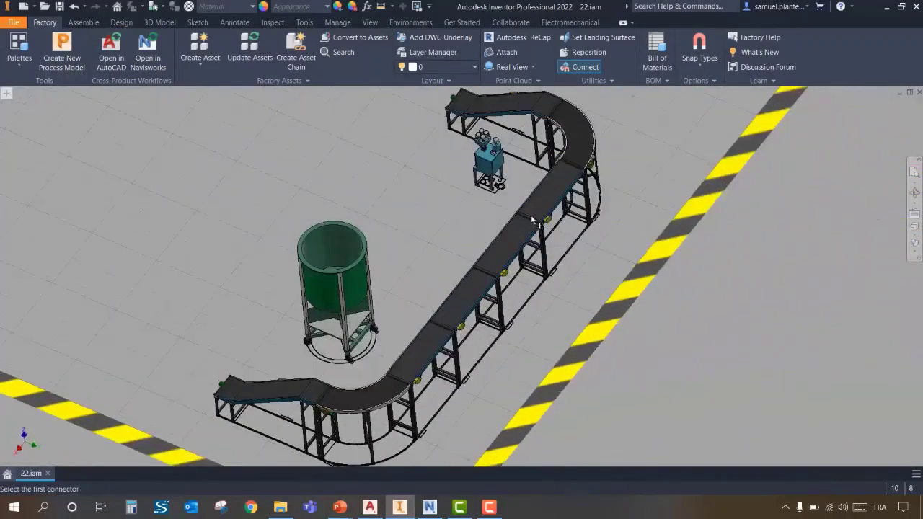
{"action": "middle_click_drag", "start_coordinate": [559, 294], "coordinate": [632, 210], "text": "shift"}
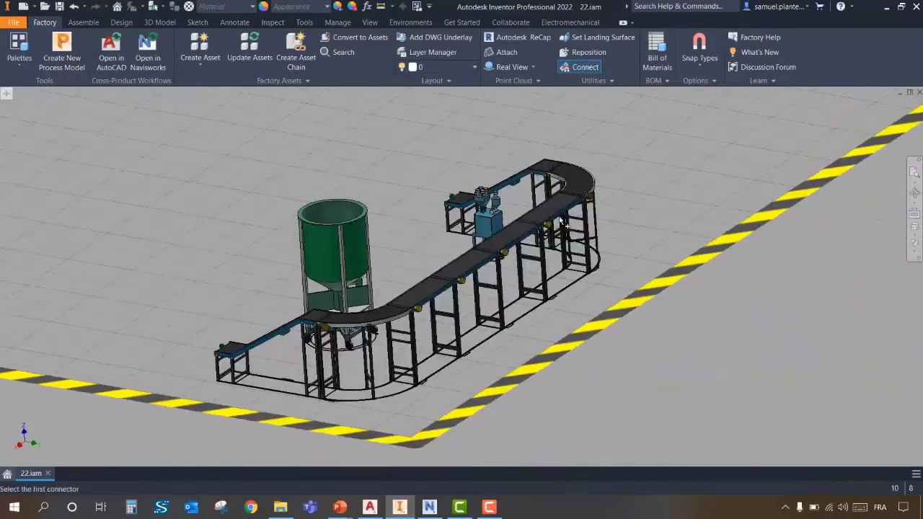
{"action": "middle_click_drag", "start_coordinate": [364, 311], "coordinate": [540, 363], "text": "shift"}
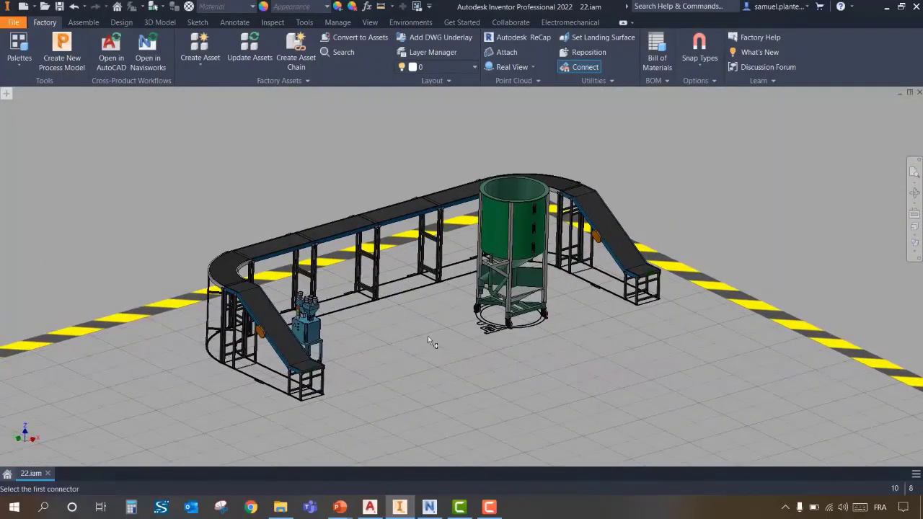
{"action": "middle_click_drag", "start_coordinate": [427, 335], "coordinate": [416, 326], "text": "shift"}
{"action": "left_click", "coordinate": [18, 59]}
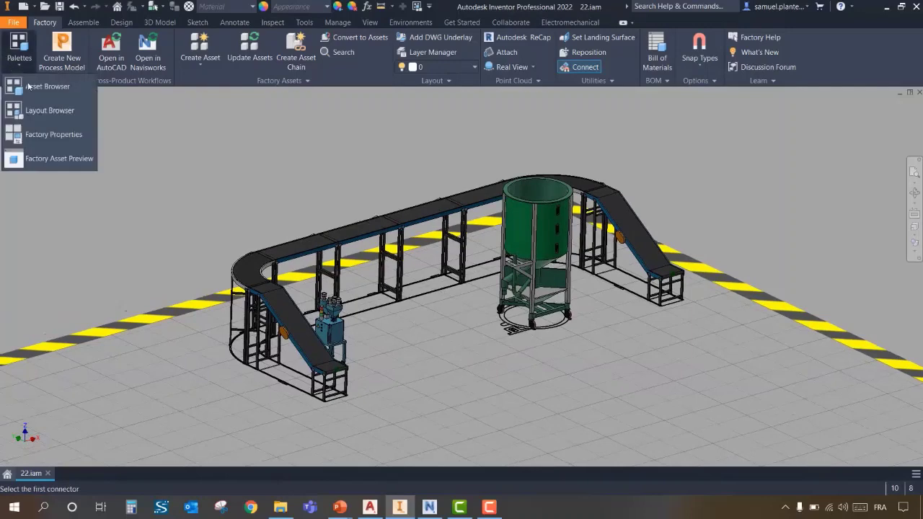
{"action": "left_click", "coordinate": [54, 87]}
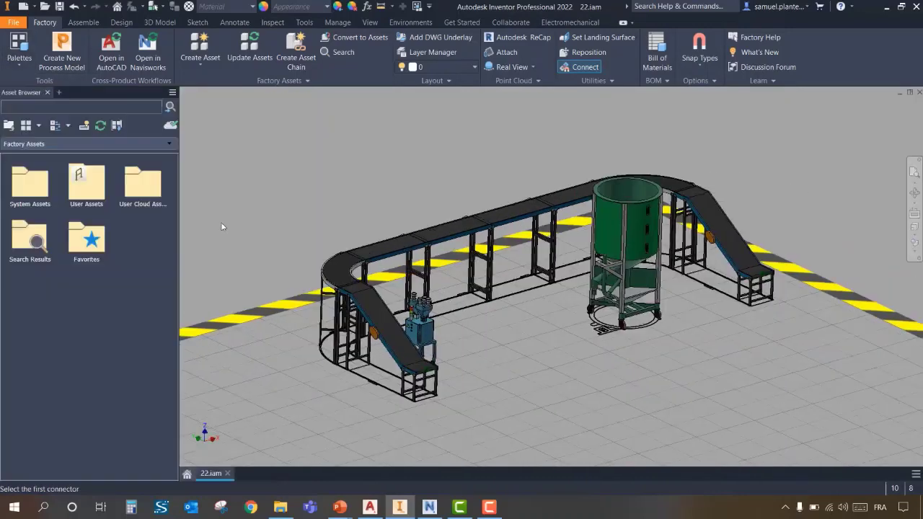
{"action": "double_click", "coordinate": [34, 191]}
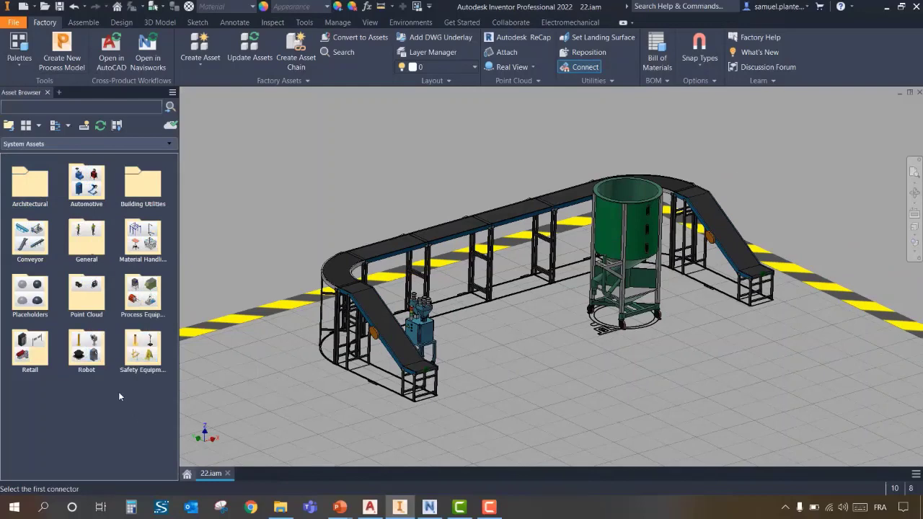
{"action": "middle_click_drag", "start_coordinate": [299, 396], "coordinate": [270, 380]}
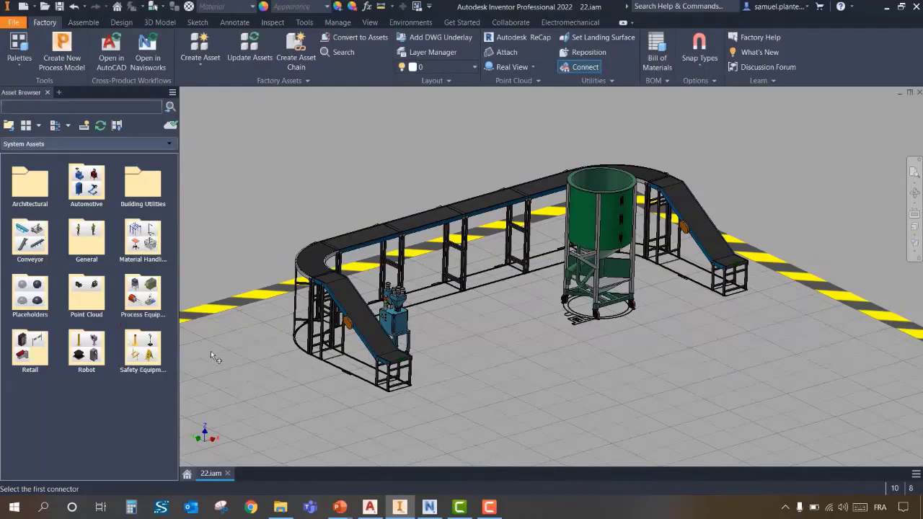
{"action": "double_click", "coordinate": [144, 245]}
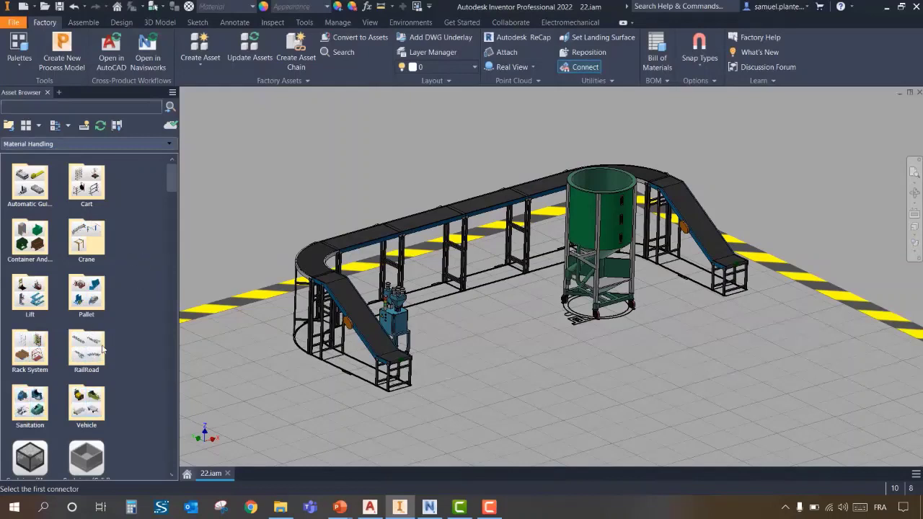
{"action": "double_click", "coordinate": [31, 305]}
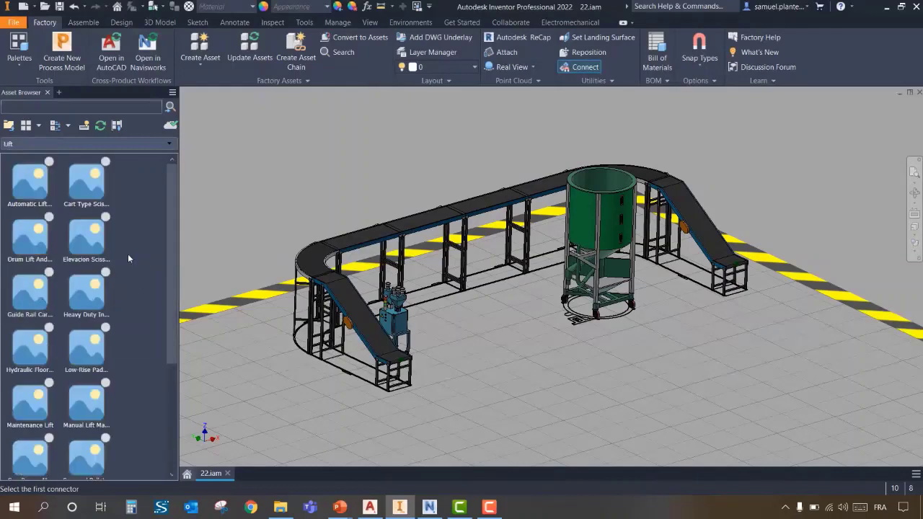
{"action": "left_click_drag", "start_coordinate": [170, 257], "coordinate": [186, 365]}
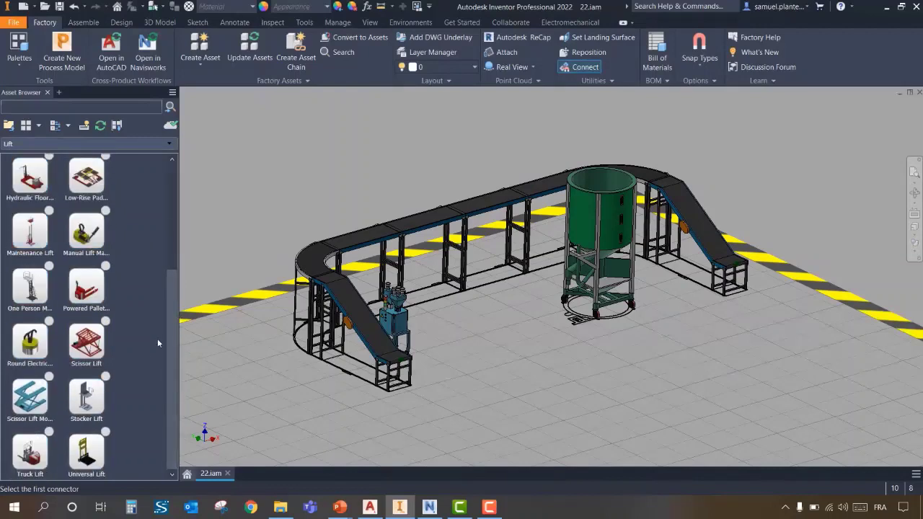
- Download the Scissor Lift asset and place it on the floor in front of the conveyor line, between the two blenders
{"action": "mouse_move", "coordinate": [90, 346]}
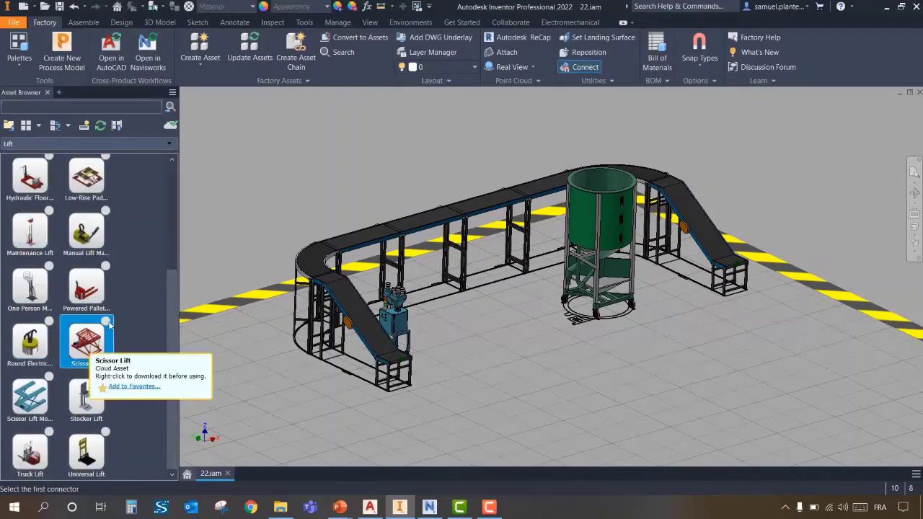
{"action": "left_click", "coordinate": [81, 343]}
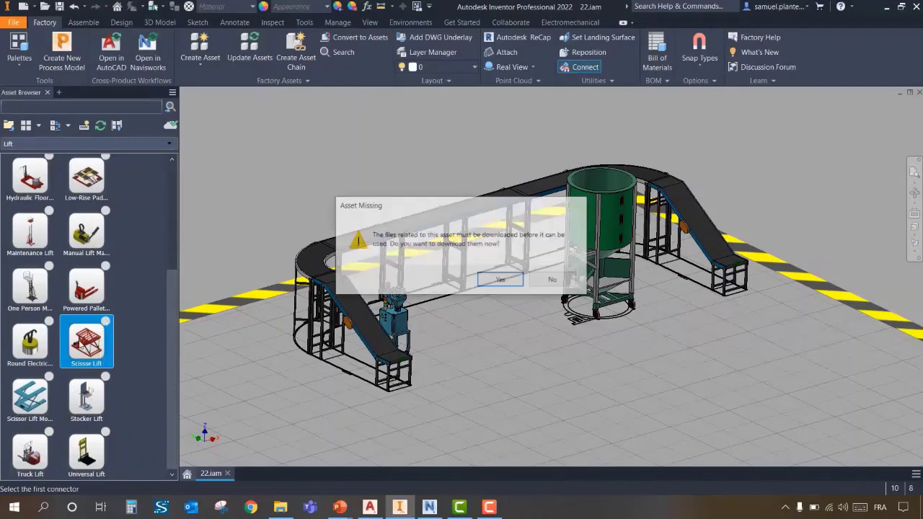
{"action": "left_click", "coordinate": [501, 280]}
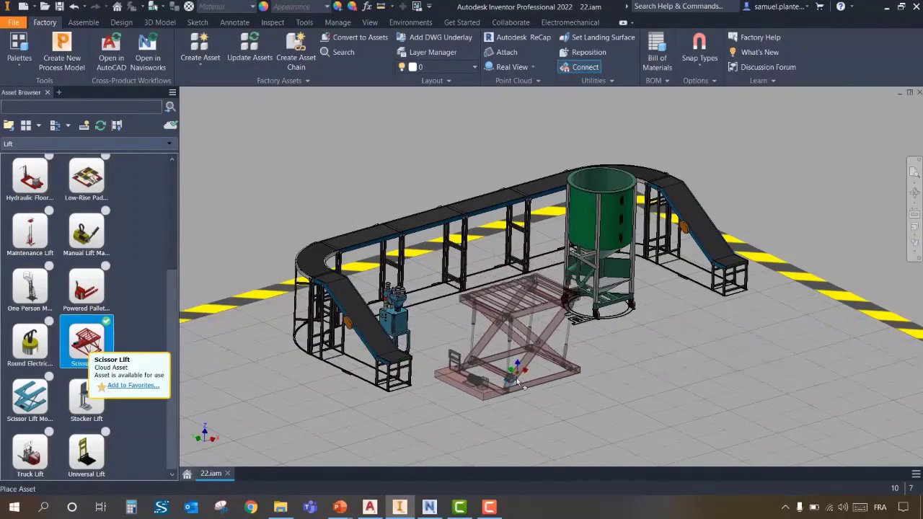
{"action": "left_click", "coordinate": [519, 367]}
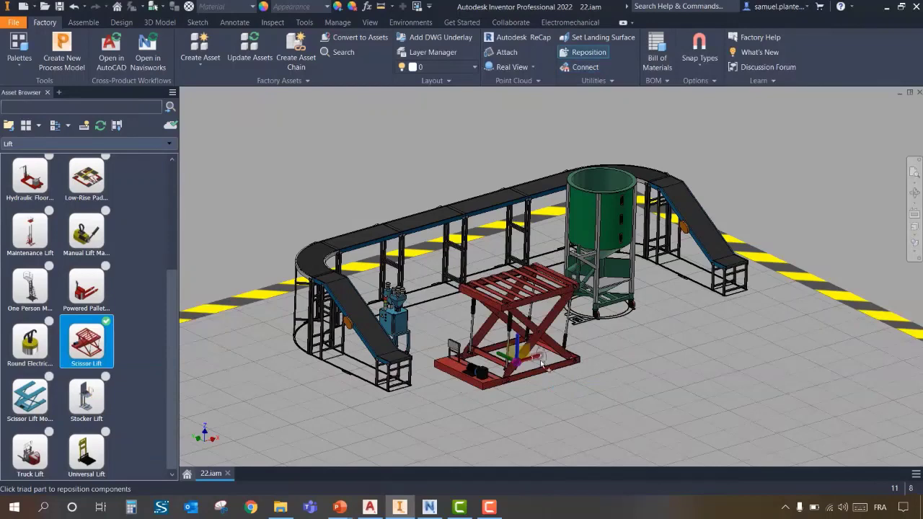
- Rotate the placed scissor lift about its vertical axis and end the placement
{"action": "left_click_drag", "start_coordinate": [529, 363], "coordinate": [600, 364]}
{"action": "right_click", "coordinate": [638, 356]}
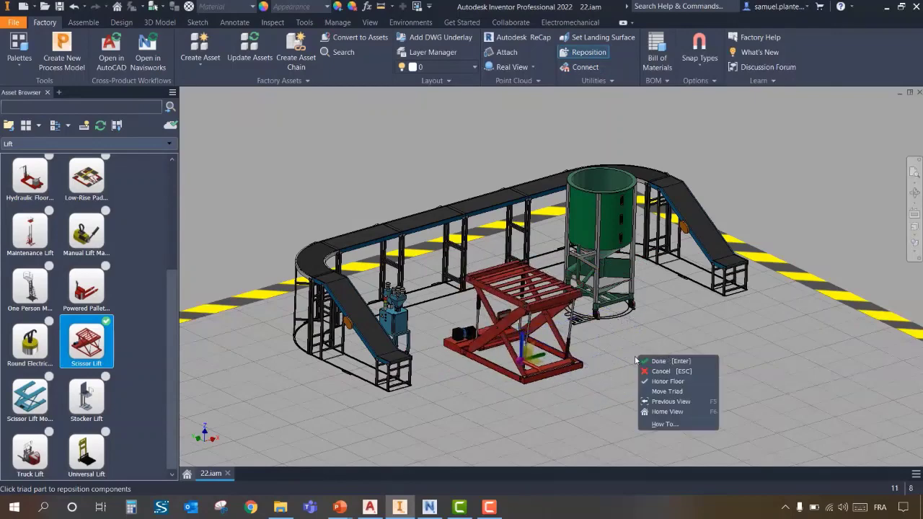
{"action": "key", "text": "Escape"}
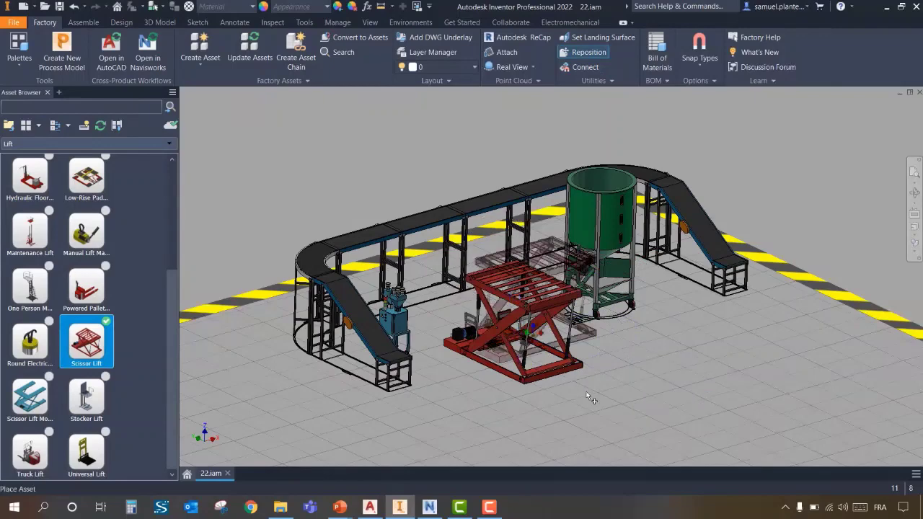
{"action": "key", "text": "Escape"}
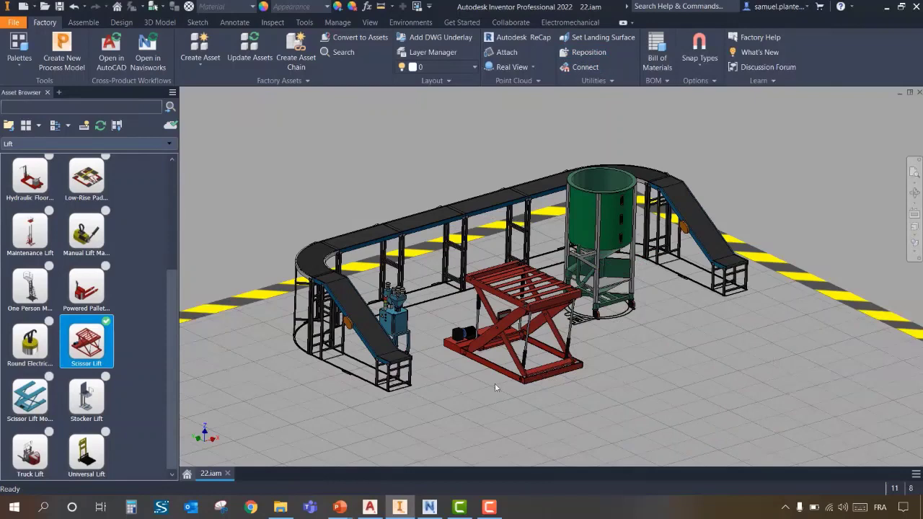
- Look through the assembly Constrain and Joint options, including the list of joint types, and close them without applying anything
{"action": "left_click", "coordinate": [81, 22]}
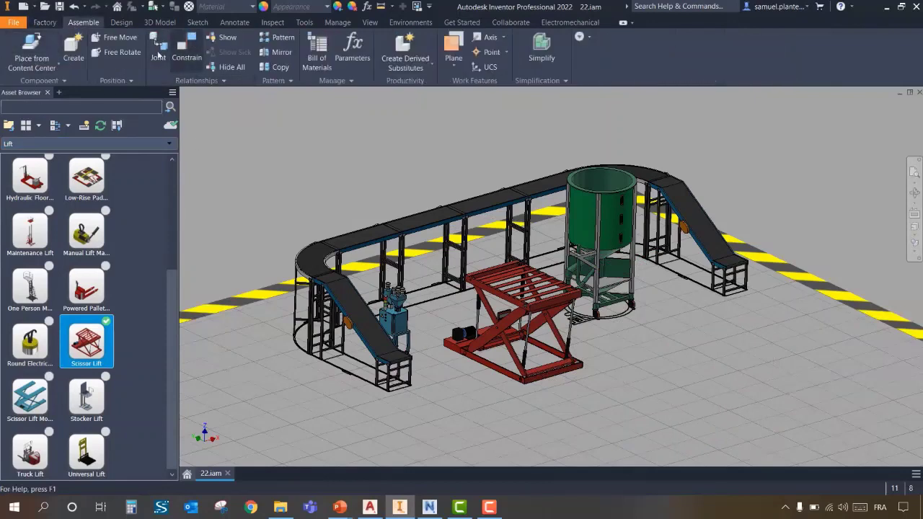
{"action": "left_click", "coordinate": [186, 49]}
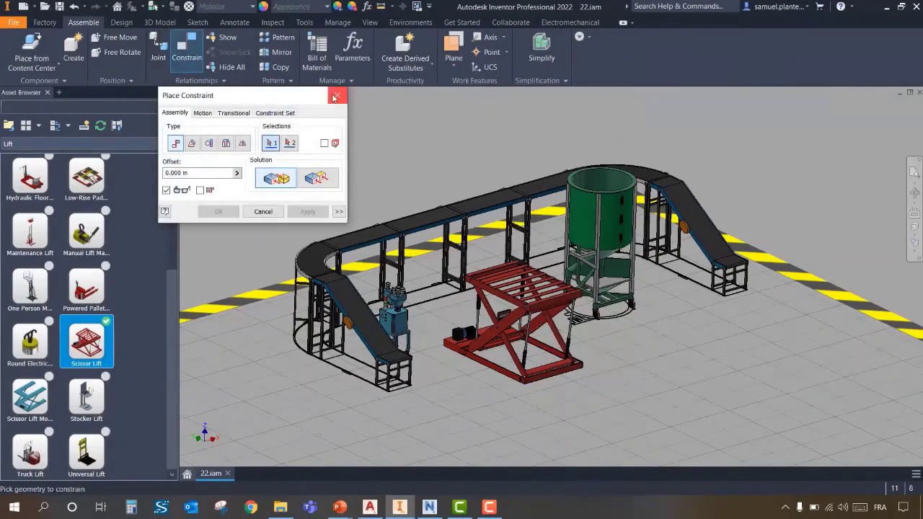
{"action": "left_click", "coordinate": [334, 97]}
{"action": "left_click", "coordinate": [158, 49]}
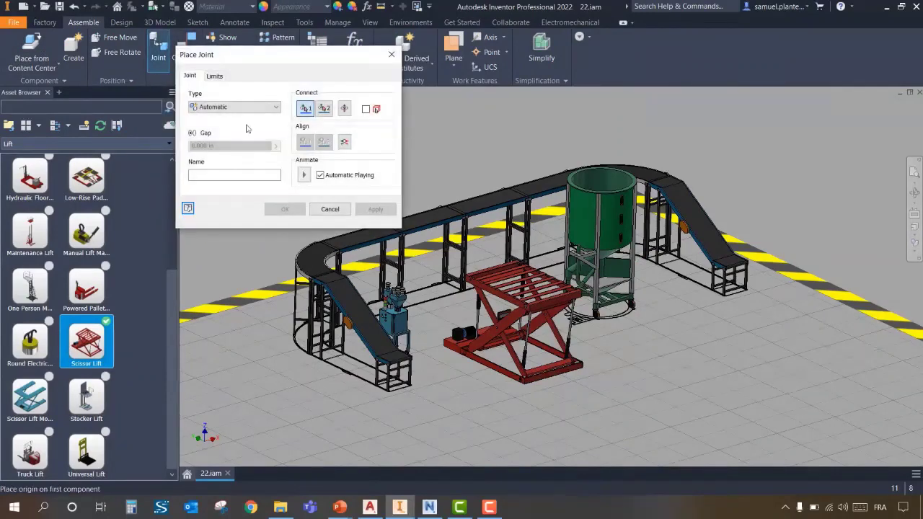
{"action": "left_click", "coordinate": [249, 109]}
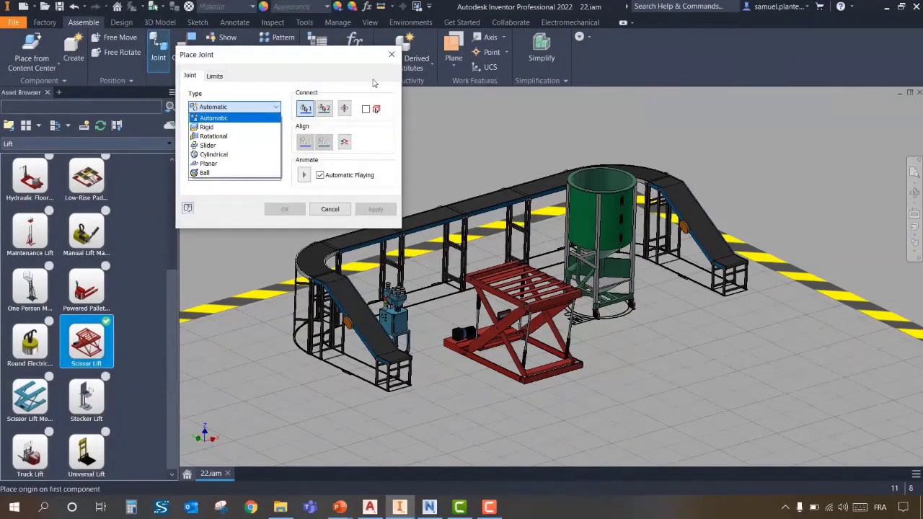
{"action": "left_click", "coordinate": [375, 83]}
{"action": "left_click", "coordinate": [391, 54]}
- Open the assembly's bill of materials, enable its Structured view, review the listed equipment and close it
{"action": "middle_click_drag", "start_coordinate": [347, 164], "coordinate": [381, 178]}
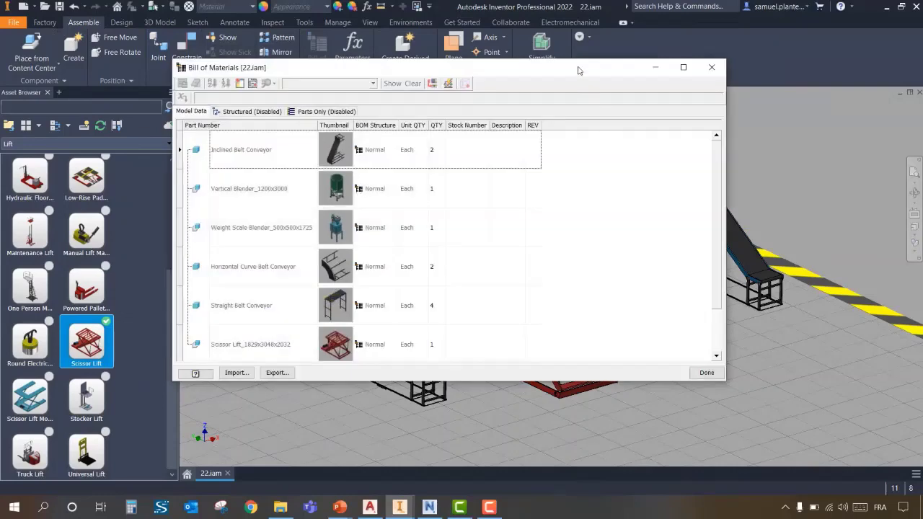
{"action": "left_click_drag", "start_coordinate": [578, 70], "coordinate": [503, 36]}
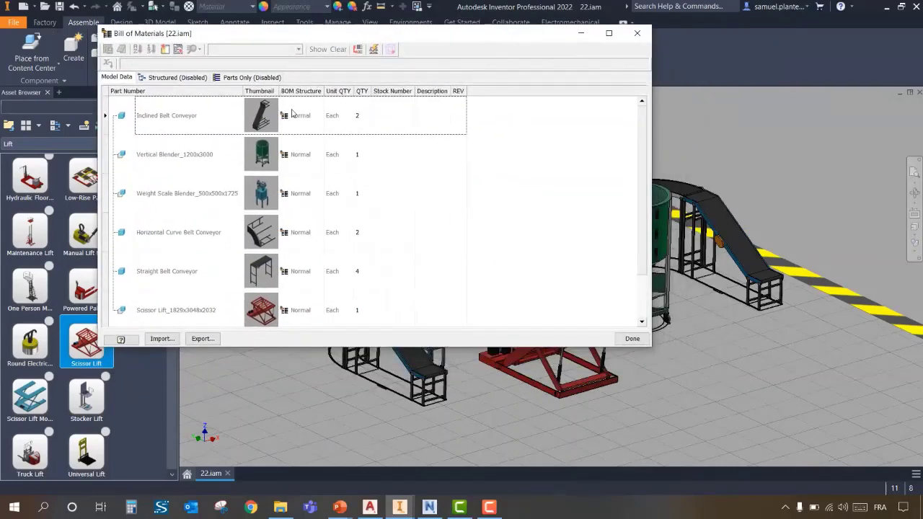
{"action": "left_click", "coordinate": [193, 79]}
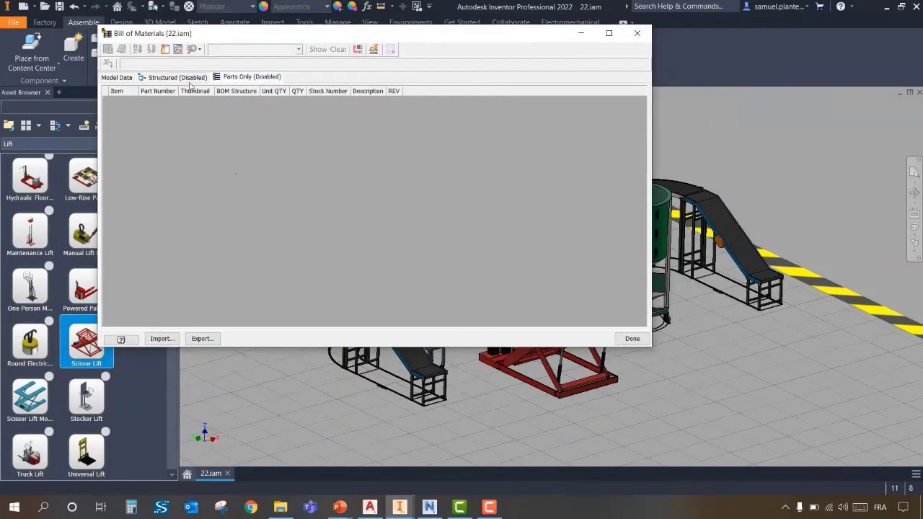
{"action": "right_click", "coordinate": [221, 160]}
{"action": "left_click", "coordinate": [234, 182]}
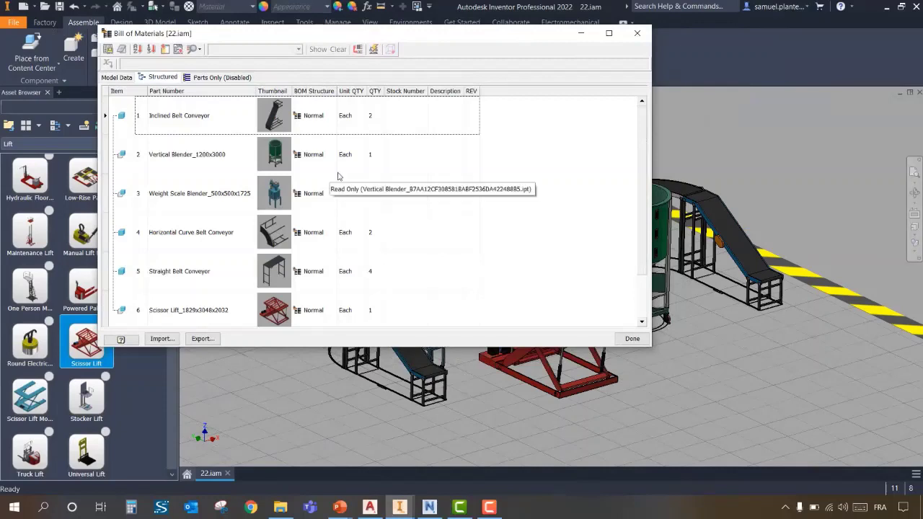
{"action": "scroll", "coordinate": [326, 149], "scroll_direction": "down", "scroll_amount": 1}
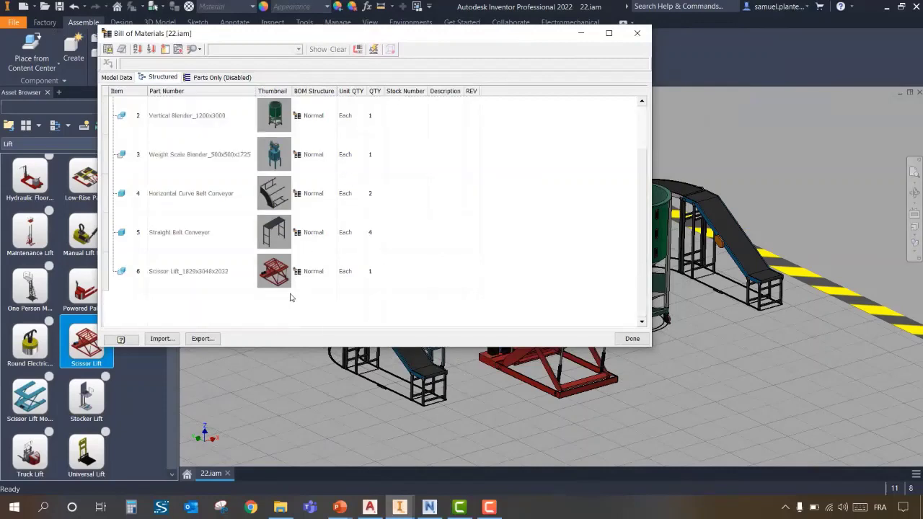
{"action": "scroll", "coordinate": [314, 266], "scroll_direction": "up", "scroll_amount": 1}
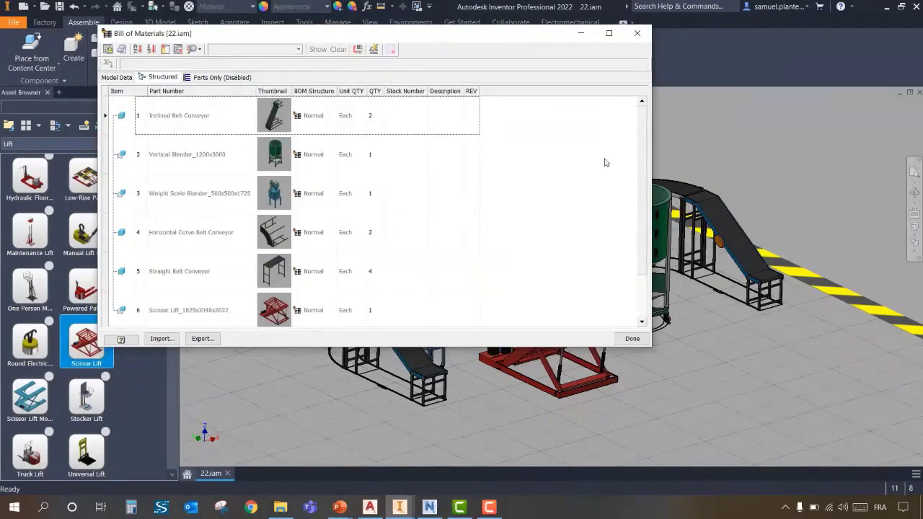
{"action": "left_click", "coordinate": [636, 34]}
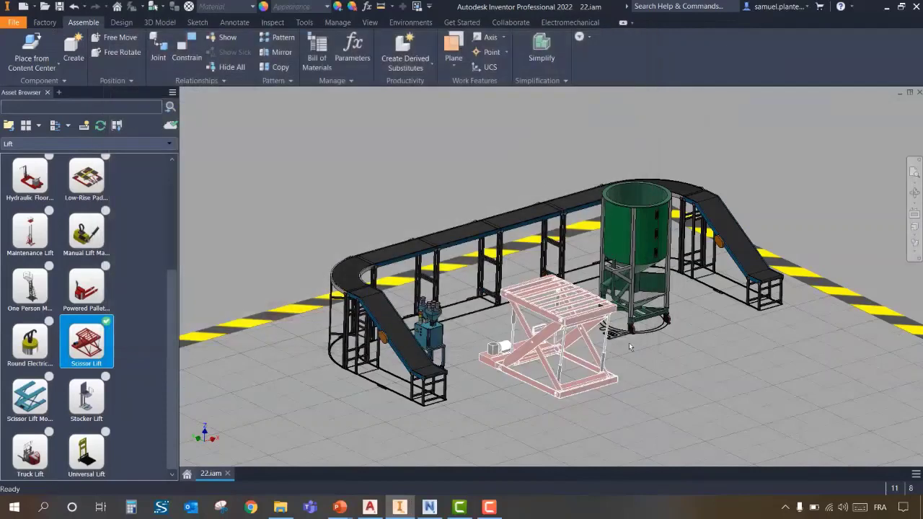
{"action": "middle_click_drag", "start_coordinate": [633, 336], "coordinate": [535, 330], "text": "shift"}
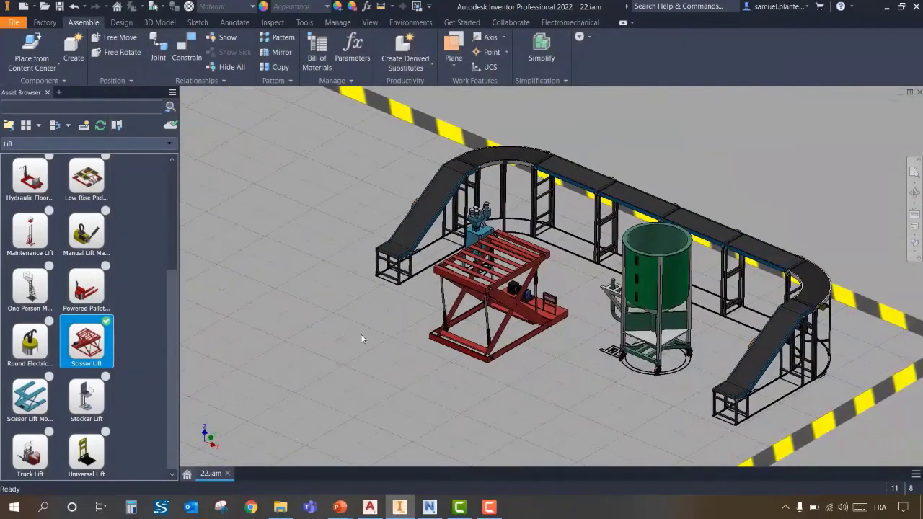
{"action": "middle_click_drag", "start_coordinate": [435, 272], "coordinate": [399, 287]}
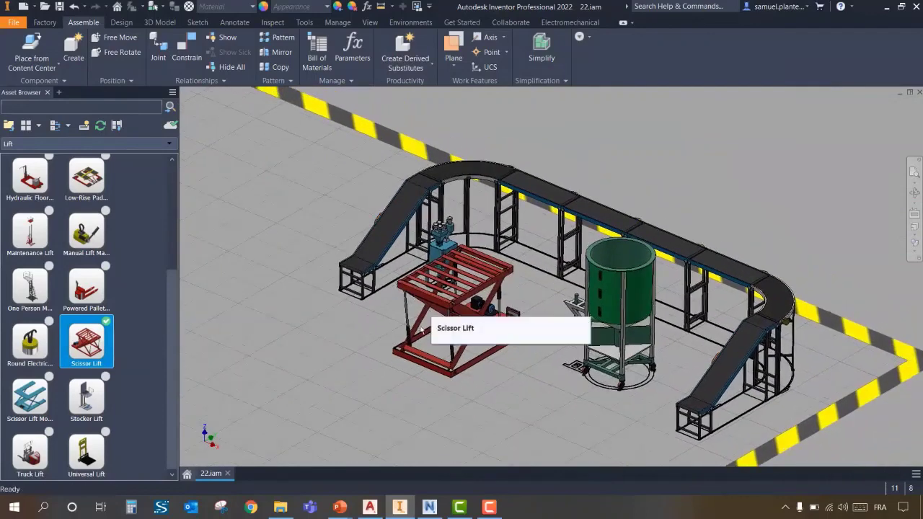
{"action": "middle_click_drag", "start_coordinate": [442, 385], "coordinate": [443, 383]}
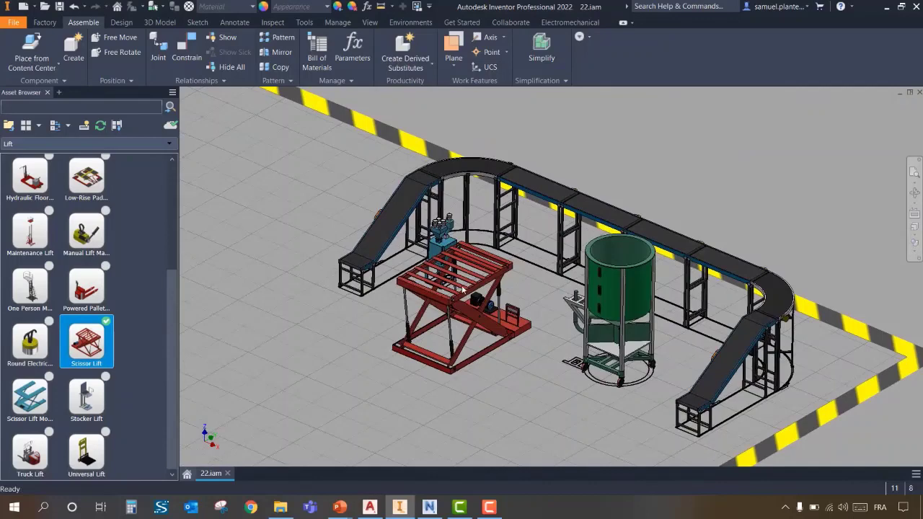
{"action": "mouse_move", "coordinate": [557, 331]}
{"action": "middle_mouse_down"}
{"action": "mouse_move", "coordinate": [566, 322]}
{"action": "mouse_move", "coordinate": [555, 326]}
{"action": "middle_mouse_up"}
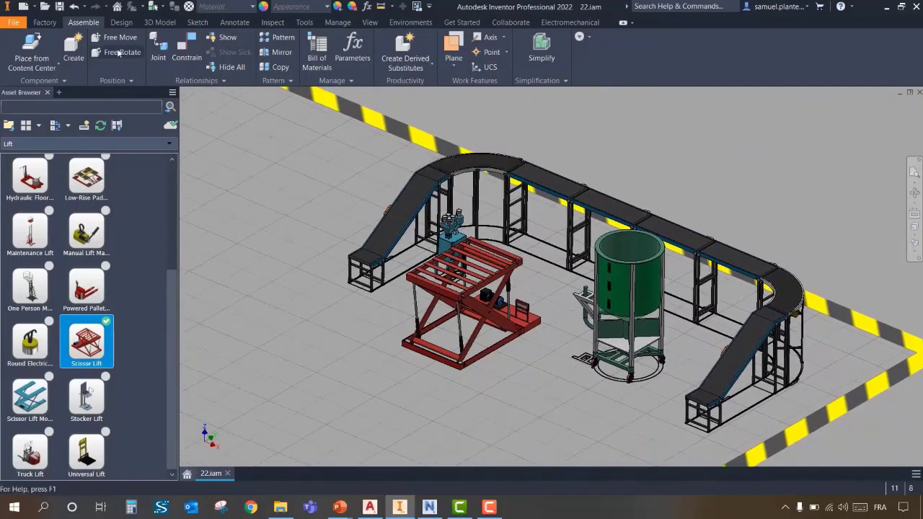
- Save the factory assembly, open it in Navisworks and maximize the Navisworks window
{"action": "left_click", "coordinate": [45, 22]}
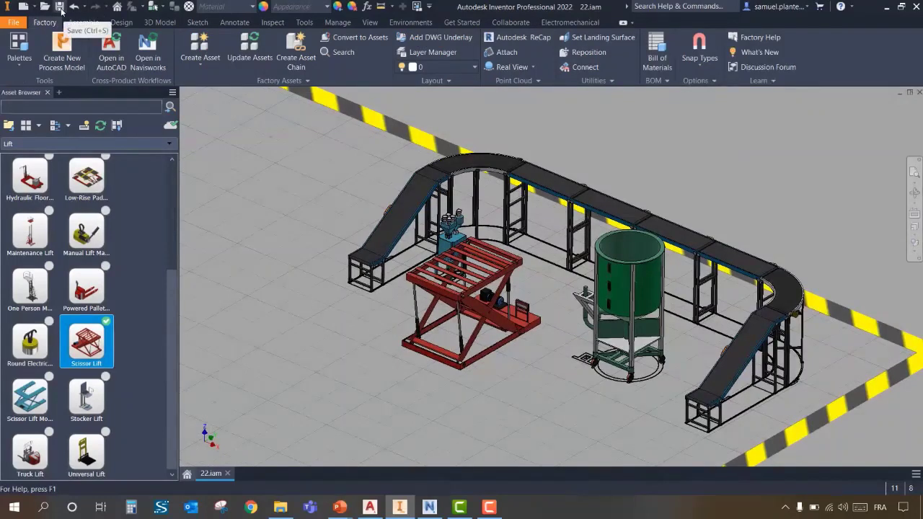
{"action": "left_click", "coordinate": [60, 7]}
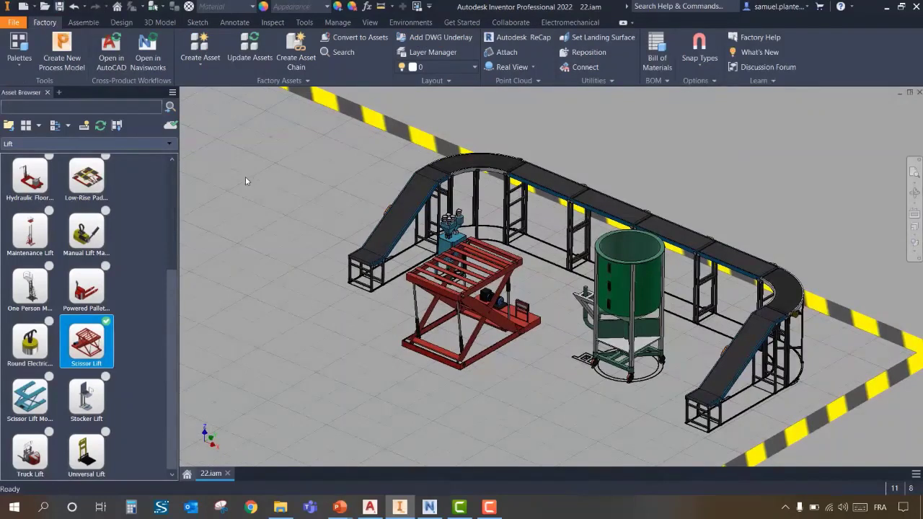
{"action": "left_click", "coordinate": [152, 43]}
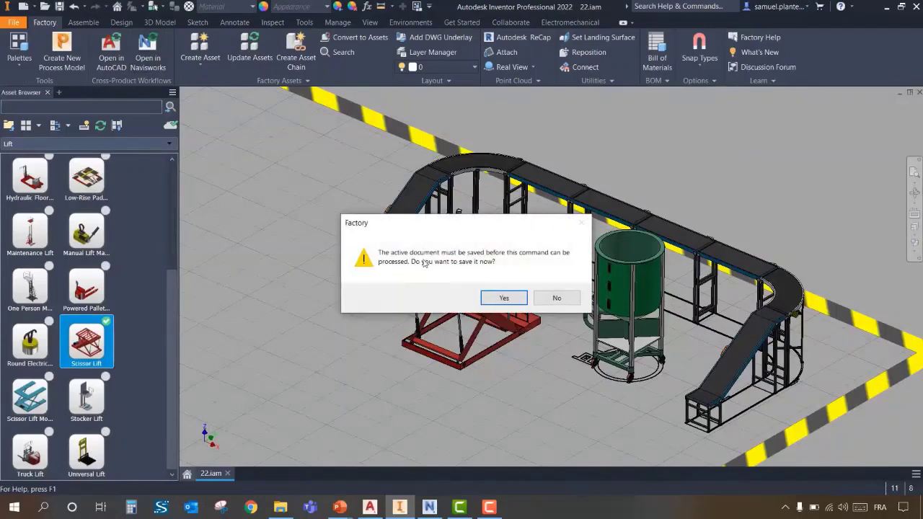
{"action": "left_click", "coordinate": [504, 299]}
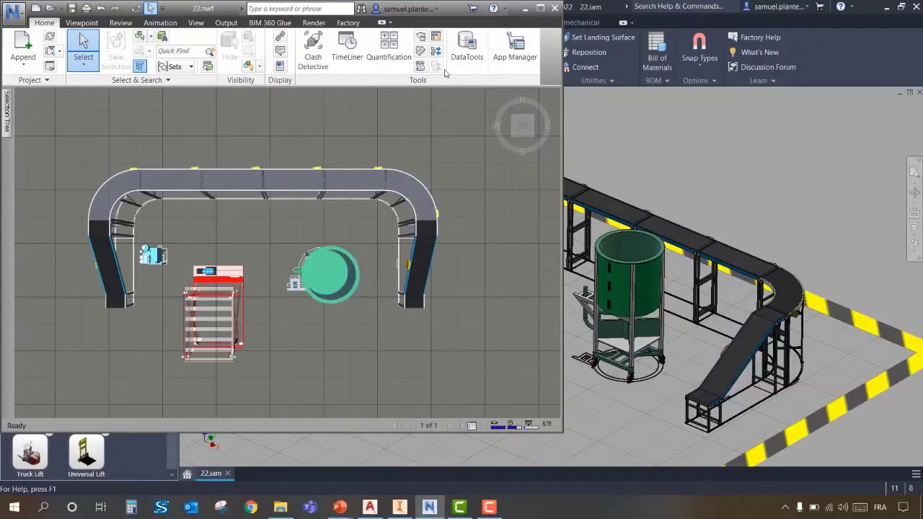
{"action": "left_click", "coordinate": [539, 7]}
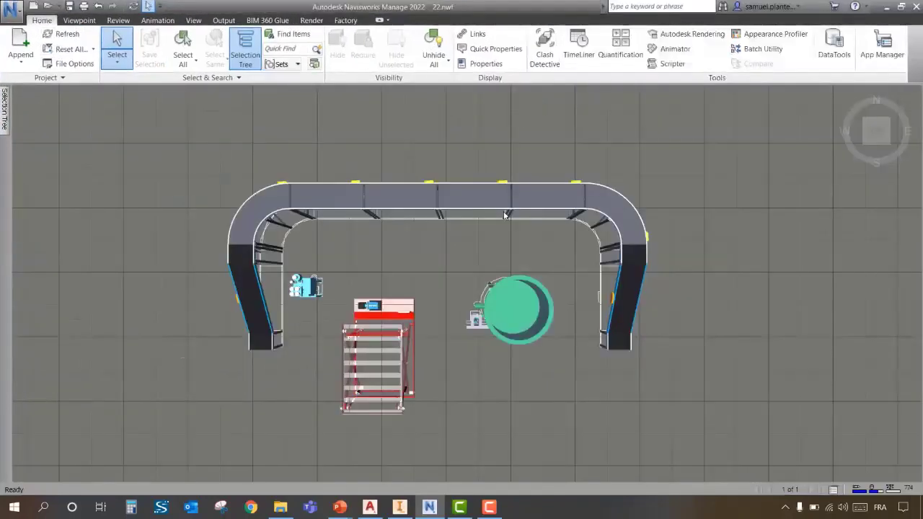
- Examine the transferred layout from an angled 3D view, covering the scissor lift, both blenders and the conveyor line
{"action": "middle_click_drag", "start_coordinate": [532, 310], "coordinate": [340, 339], "text": "shift"}
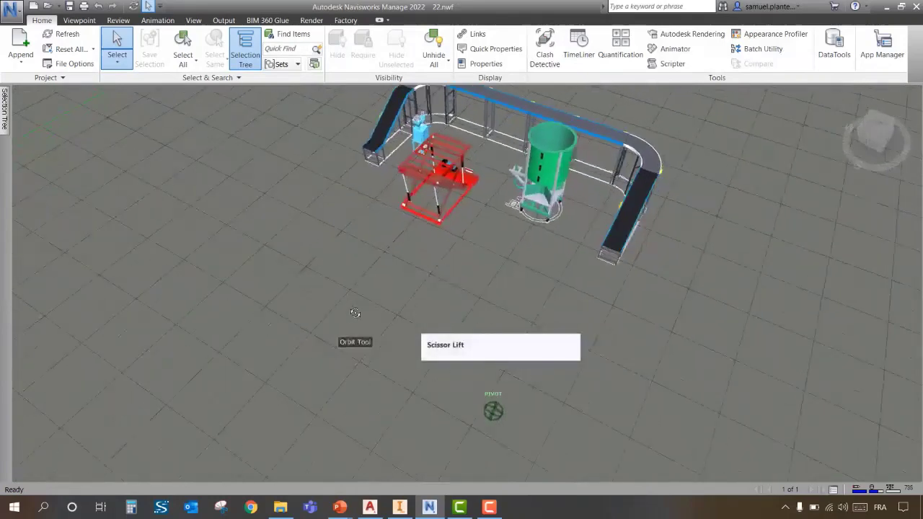
{"action": "middle_click_drag", "start_coordinate": [444, 286], "coordinate": [406, 321]}
{"action": "scroll", "coordinate": [406, 321], "scroll_direction": "down", "scroll_amount": 2}
{"action": "scroll", "coordinate": [396, 231], "scroll_direction": "up", "scroll_amount": 6}
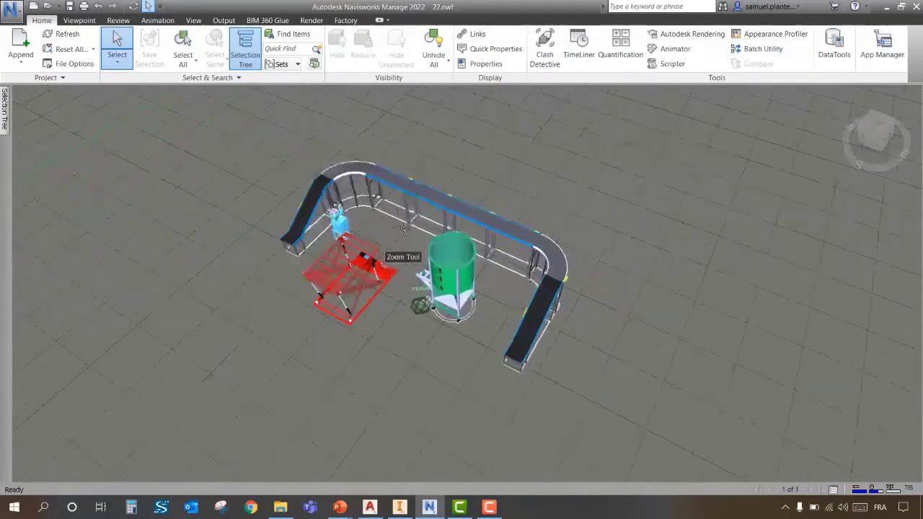
{"action": "middle_click_drag", "start_coordinate": [410, 214], "coordinate": [430, 242], "text": "shift"}
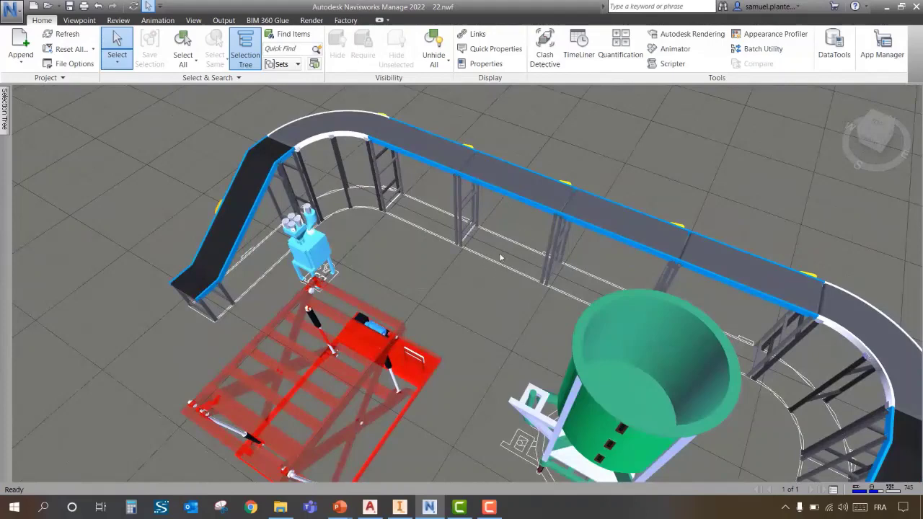
{"action": "scroll", "coordinate": [440, 189], "scroll_direction": "down", "scroll_amount": 3}
{"action": "middle_click_drag", "start_coordinate": [439, 192], "coordinate": [508, 307], "text": "shift"}
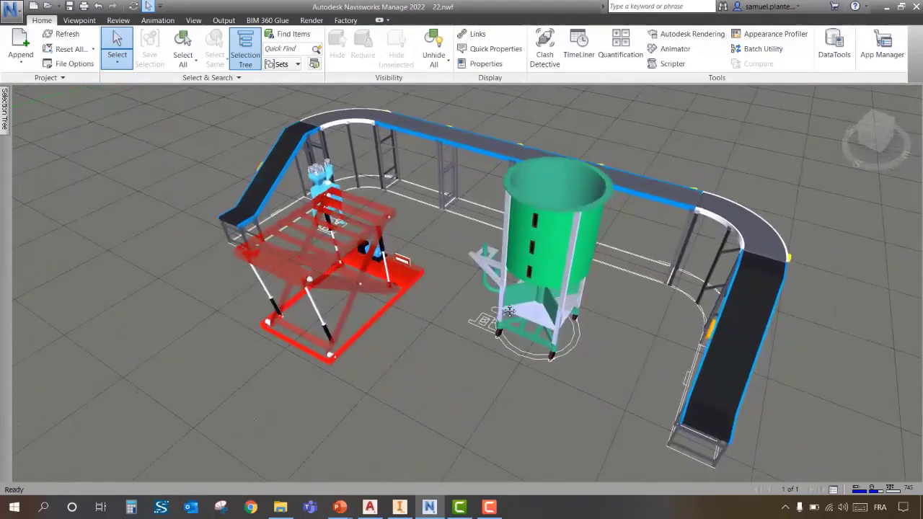
- Look at the TimeLiner and Quantification tools, close their windows and the Sheet Browser, and view the Viewpoint options
{"action": "left_click", "coordinate": [579, 51]}
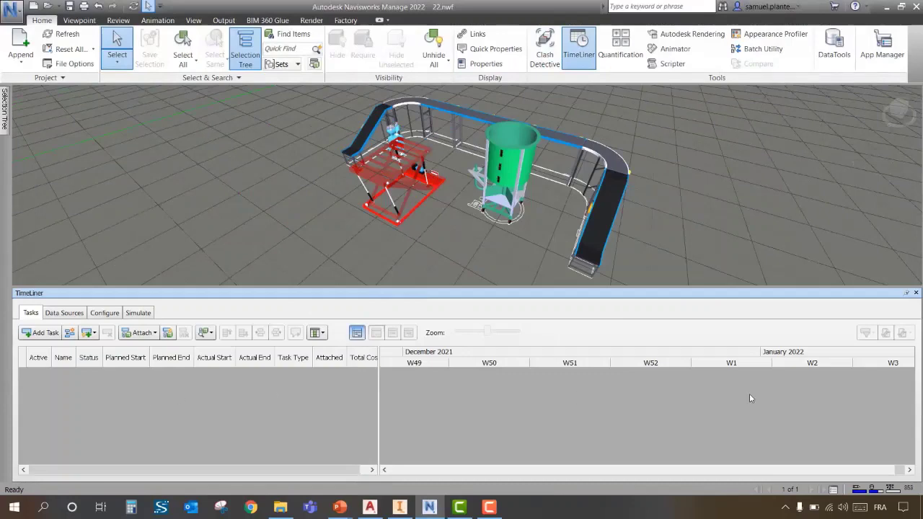
{"action": "left_click", "coordinate": [915, 292]}
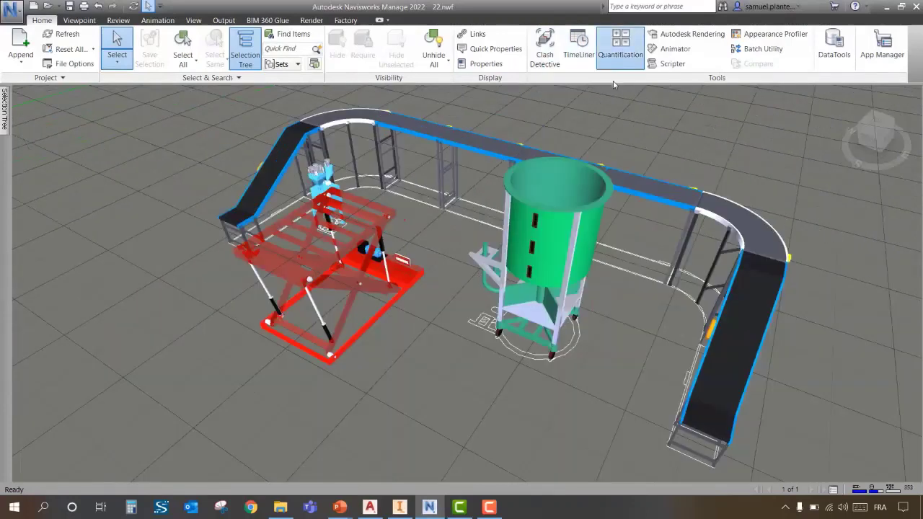
{"action": "left_click", "coordinate": [626, 59]}
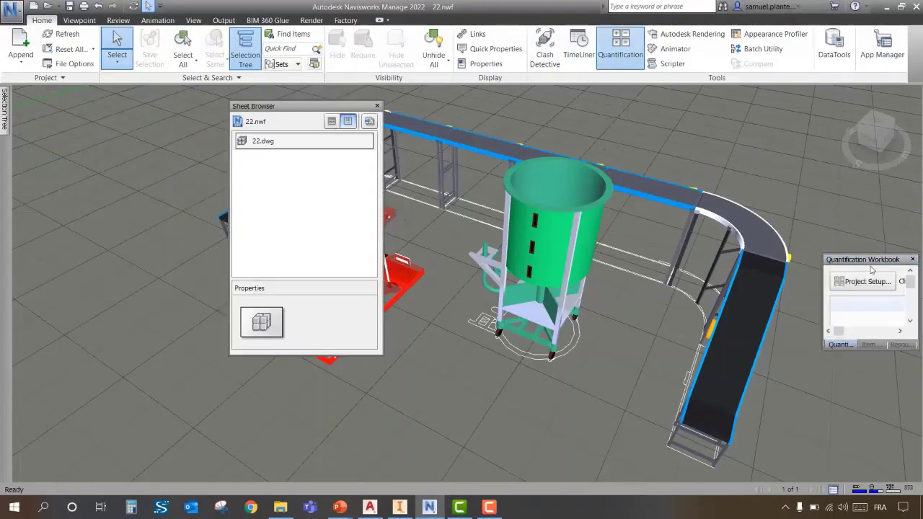
{"action": "left_click", "coordinate": [912, 259]}
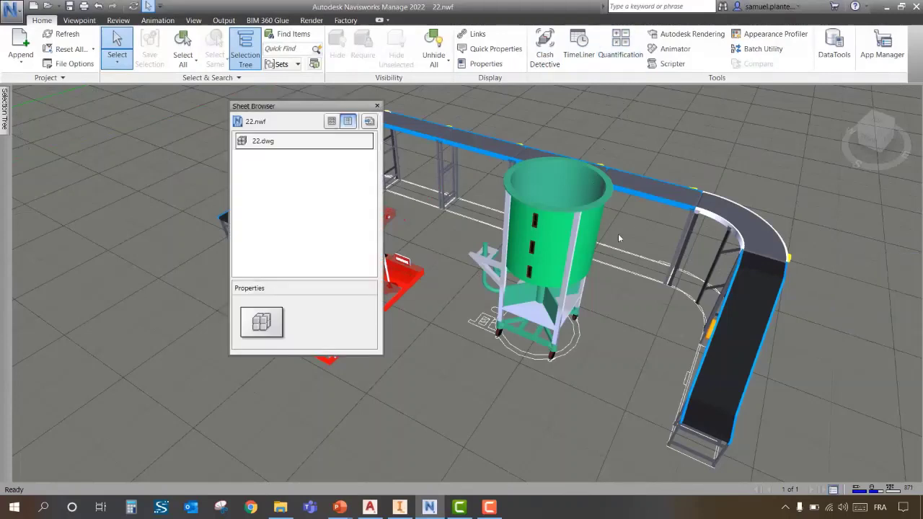
{"action": "left_click", "coordinate": [376, 106]}
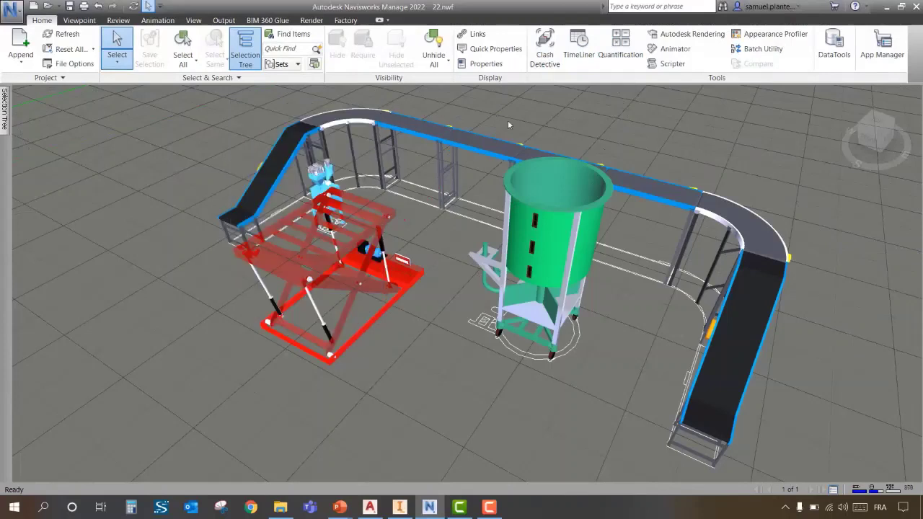
{"action": "left_click", "coordinate": [85, 22]}
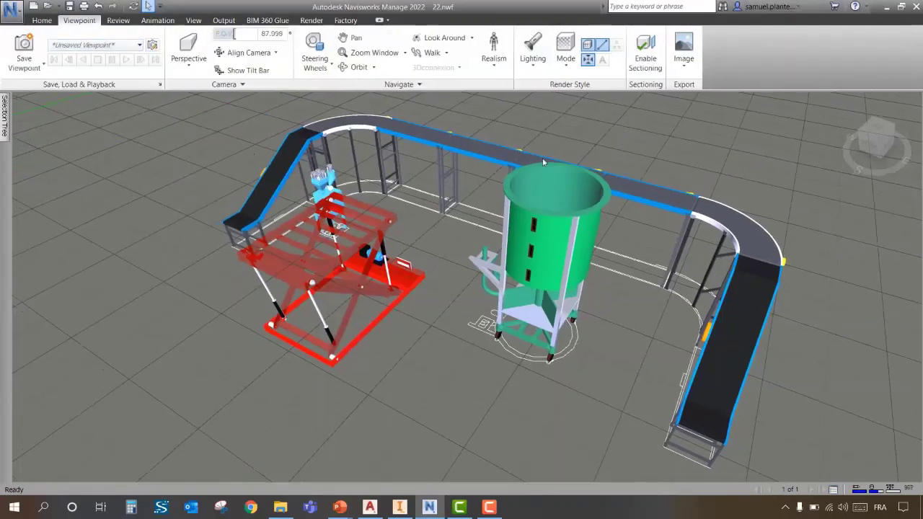
{"action": "middle_click_drag", "start_coordinate": [544, 252], "coordinate": [554, 263], "text": "shift"}
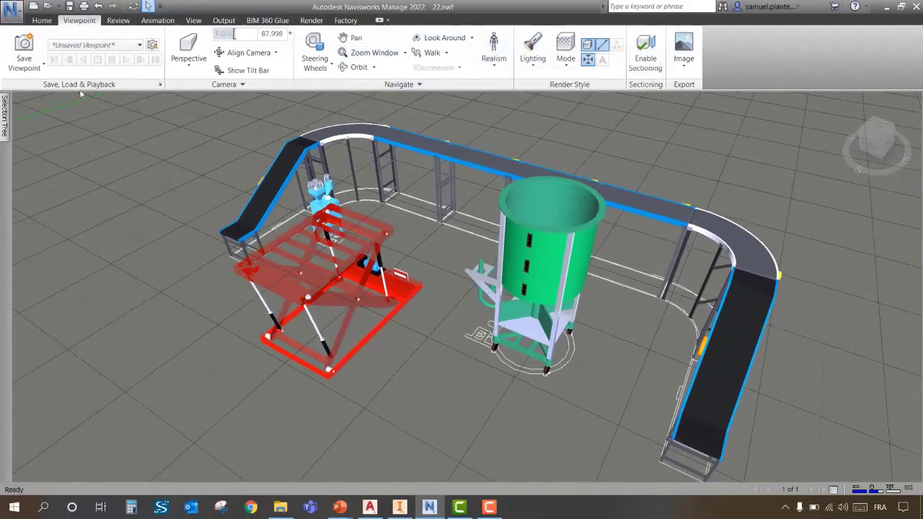
- Measure the distance between the two inclined conveyors at opposite ends of the line and convert the measurement to markup
{"action": "left_click", "coordinate": [118, 20]}
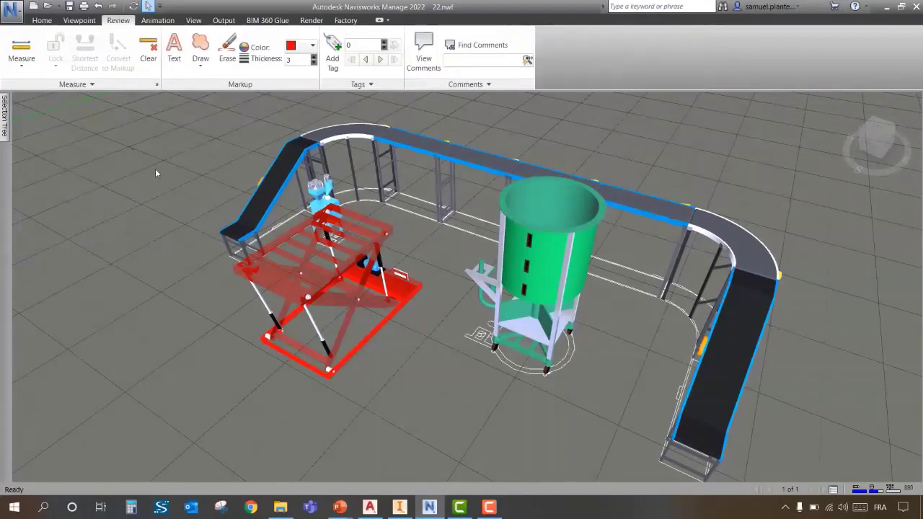
{"action": "middle_click_drag", "start_coordinate": [155, 168], "coordinate": [148, 170], "text": "shift"}
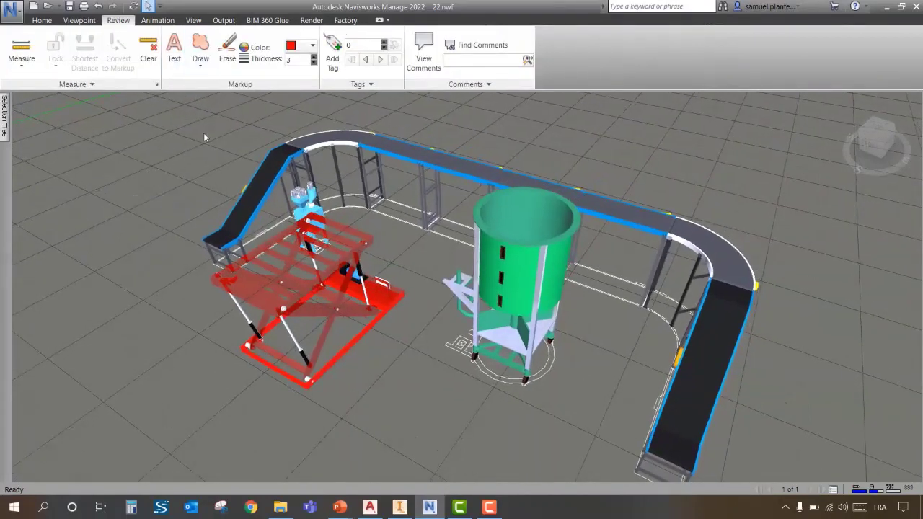
{"action": "left_click", "coordinate": [21, 49]}
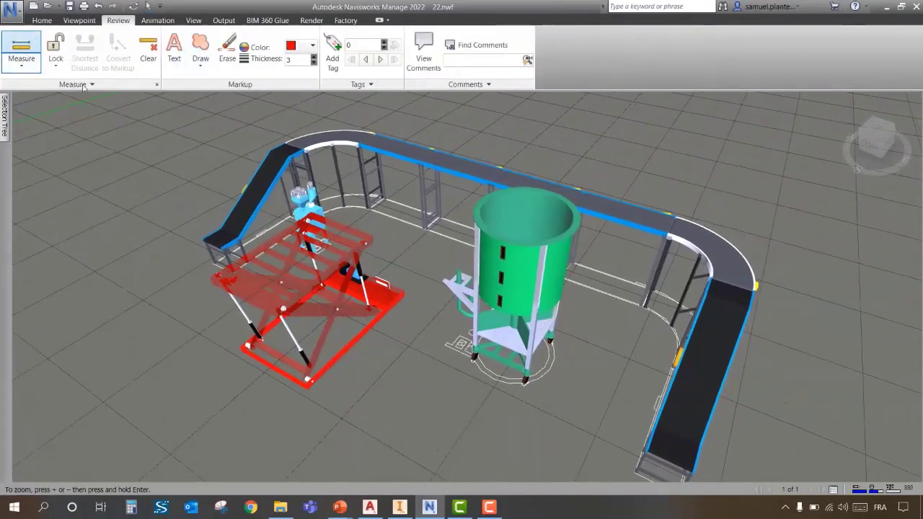
{"action": "left_click", "coordinate": [294, 164]}
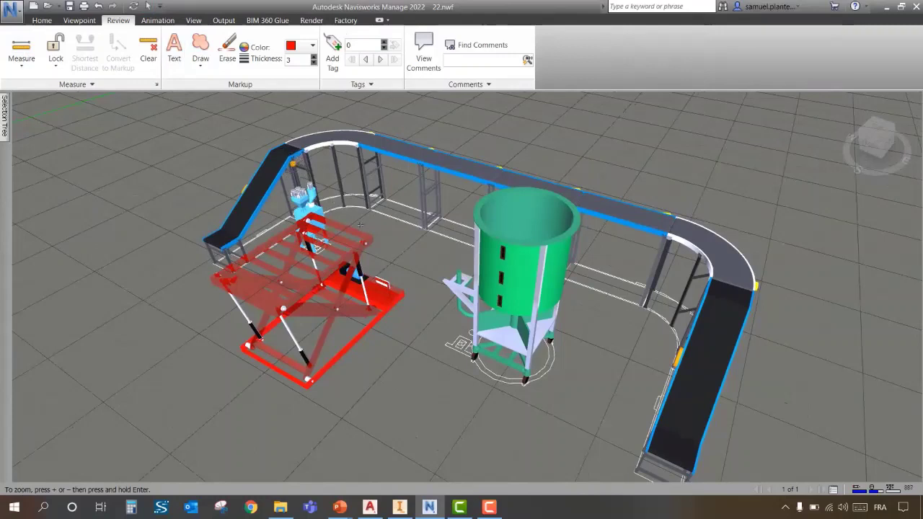
{"action": "left_click", "coordinate": [700, 307]}
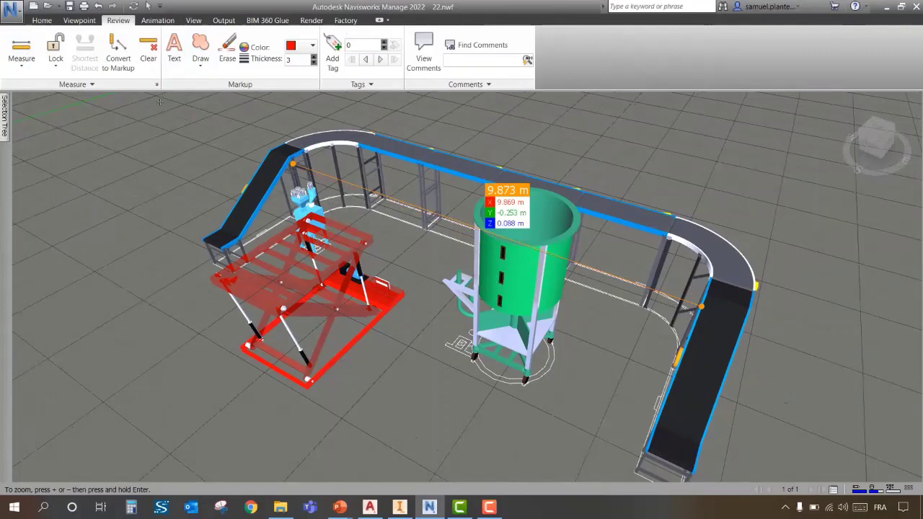
{"action": "left_click", "coordinate": [120, 58]}
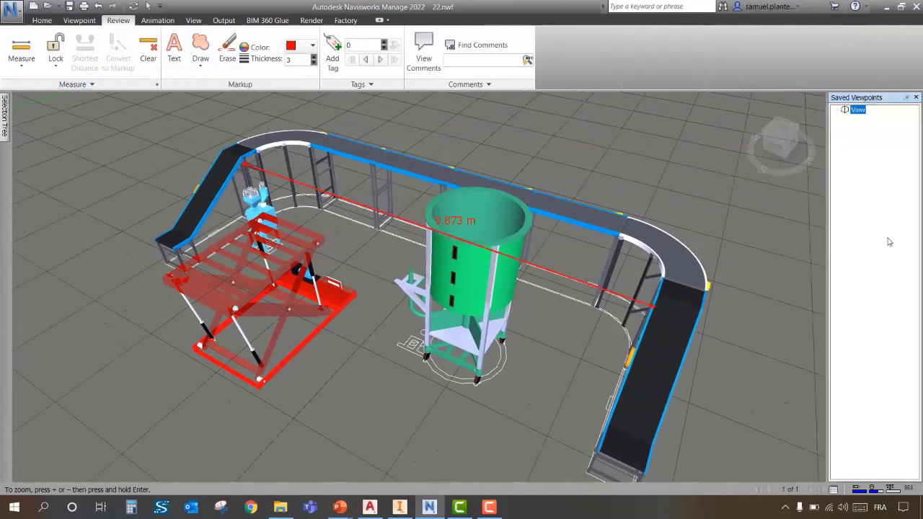
- Draw a red freehand cloud markup around the area between the two inclined conveyors
{"action": "left_click", "coordinate": [200, 52]}
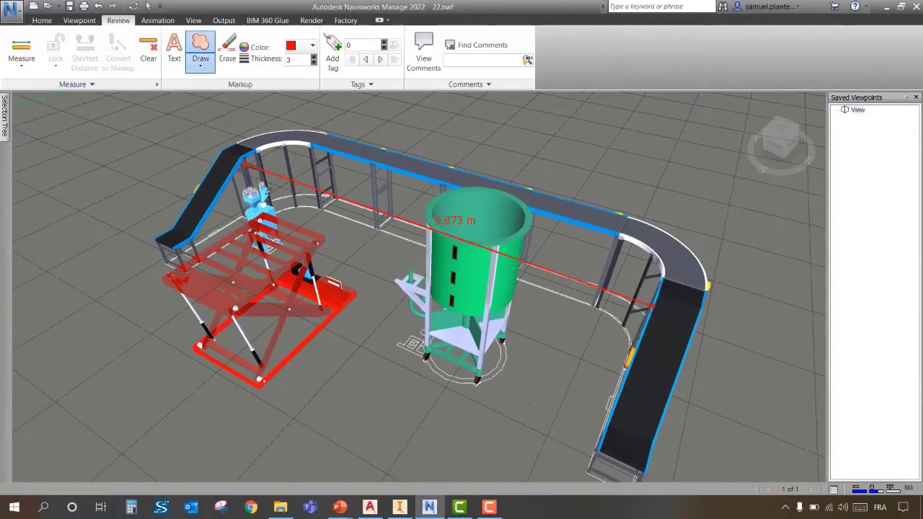
{"action": "mouse_move", "coordinate": [323, 232]}
{"action": "left_mouse_down"}
{"action": "mouse_move", "coordinate": [343, 284]}
{"action": "mouse_move", "coordinate": [559, 342]}
{"action": "left_mouse_up"}
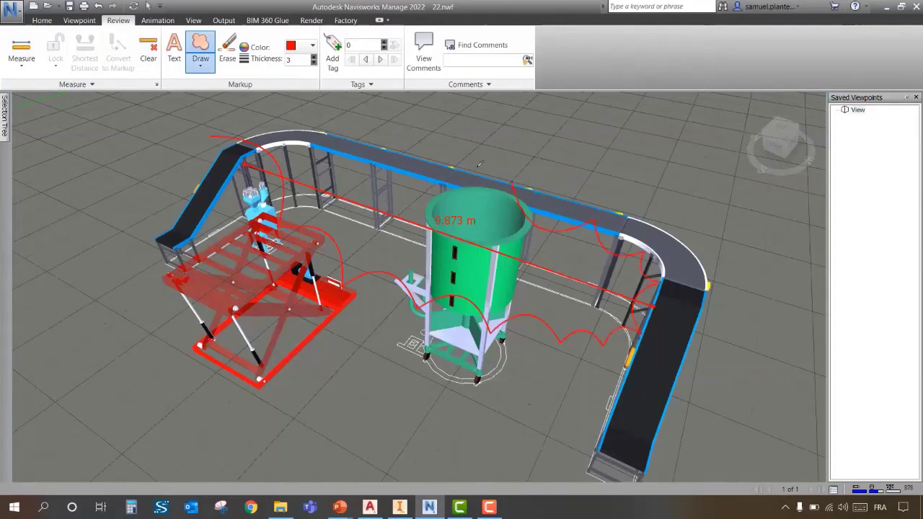
{"action": "left_click_drag", "start_coordinate": [479, 163], "coordinate": [334, 134]}
- Add the markup text "Ajouter 2.5 m de dist" above the conveyor line
{"action": "left_click", "coordinate": [173, 52]}
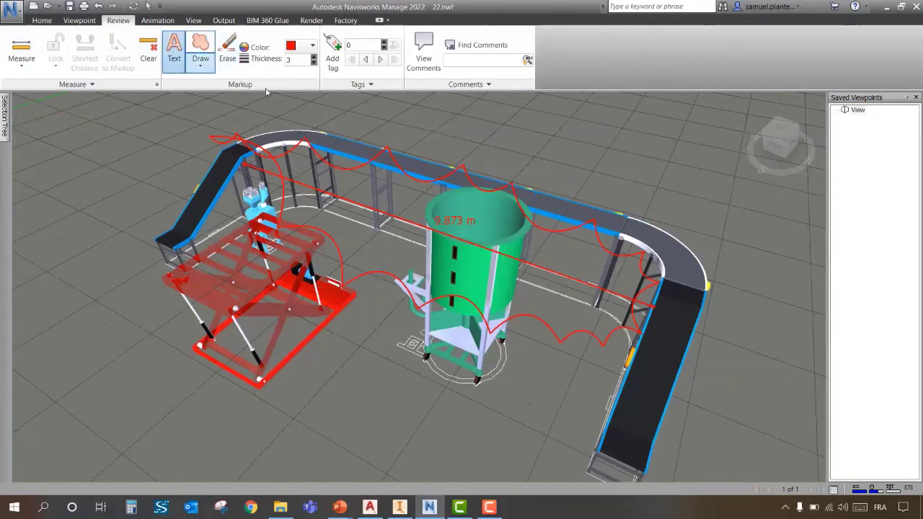
{"action": "left_click", "coordinate": [313, 119]}
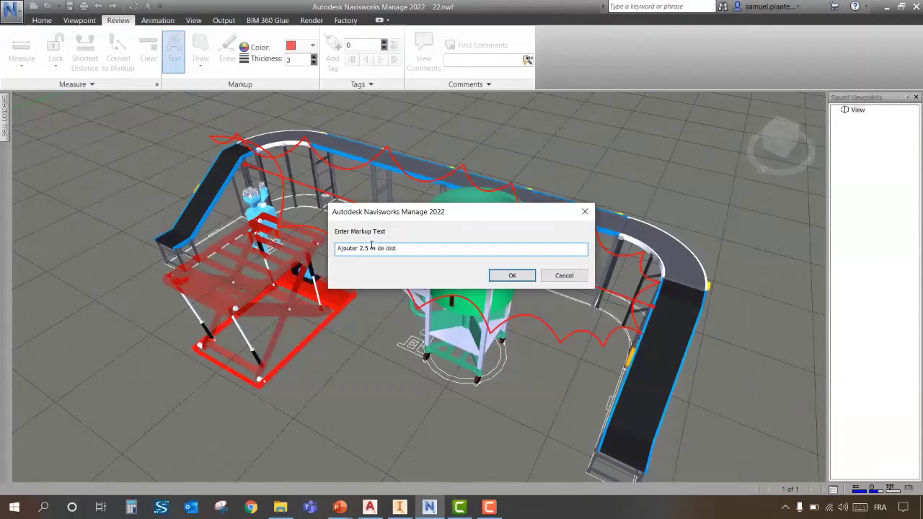
{"action": "left_click", "coordinate": [513, 278]}
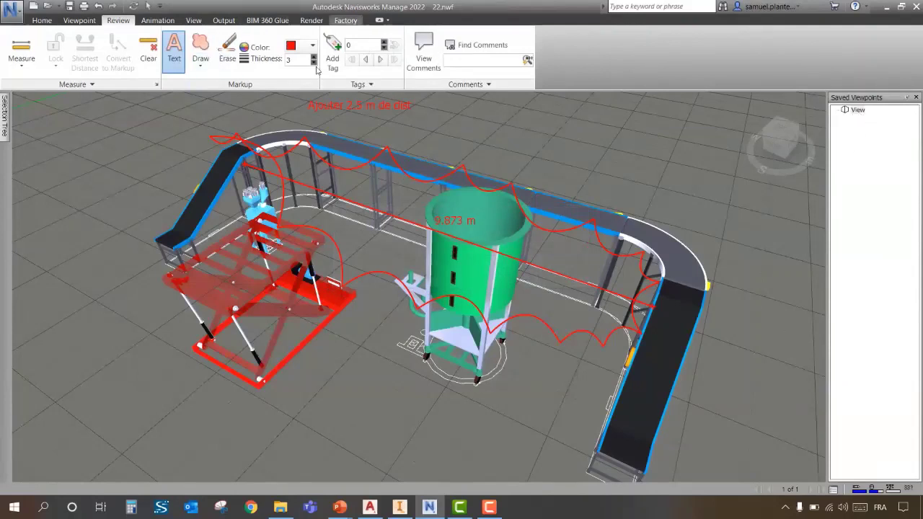
{"action": "left_click", "coordinate": [359, 84]}
{"action": "middle_click_drag", "start_coordinate": [626, 203], "coordinate": [622, 194]}
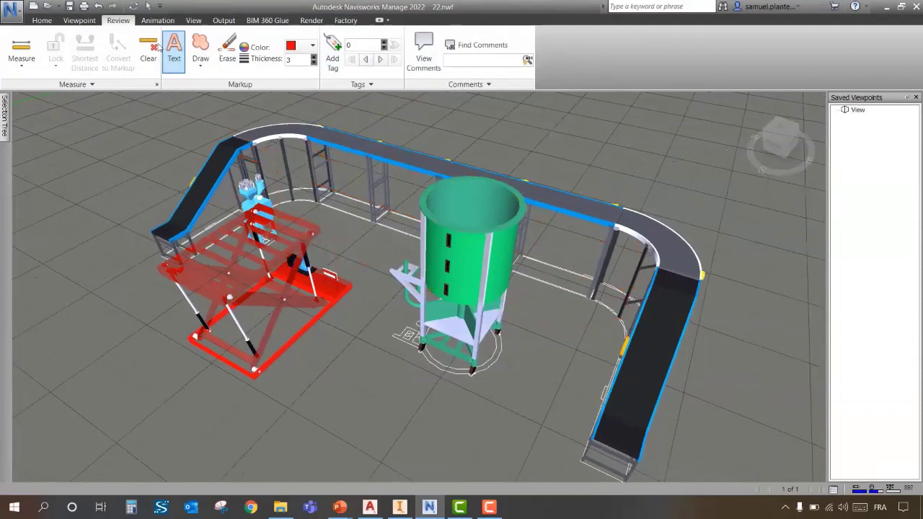
{"action": "left_click", "coordinate": [79, 20]}
{"action": "left_click", "coordinate": [42, 20]}
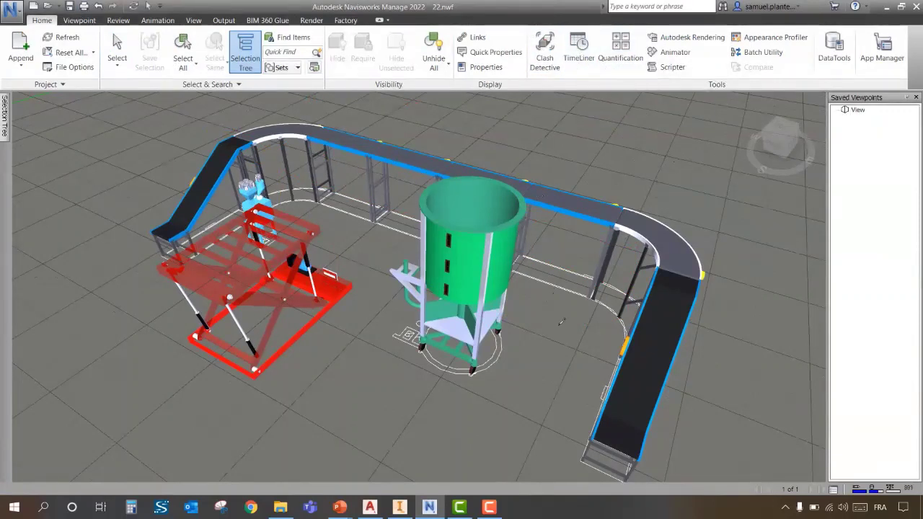
{"action": "middle_click_drag", "start_coordinate": [520, 443], "coordinate": [526, 406], "text": "shift"}
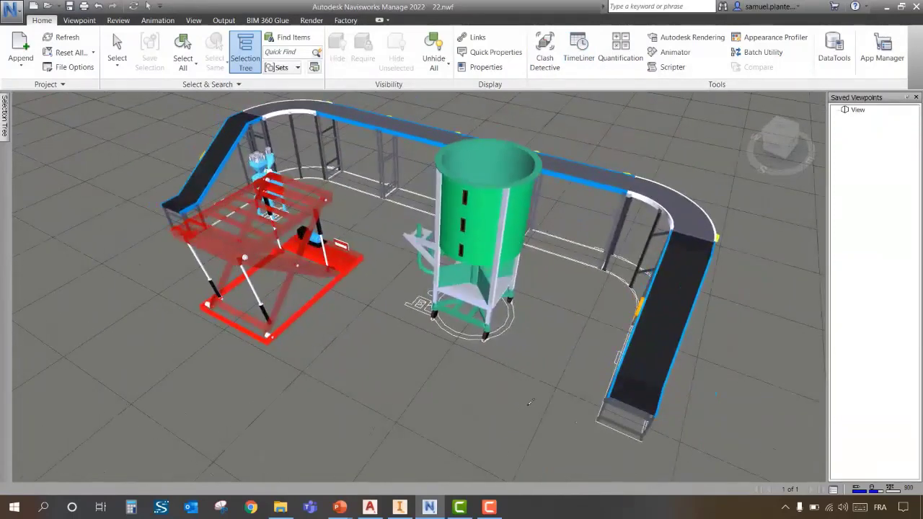
- Switch back to the 22.iam factory assembly in Inventor
{"action": "left_click", "coordinate": [398, 508]}
{"action": "middle_click_drag", "start_coordinate": [503, 369], "coordinate": [460, 349]}
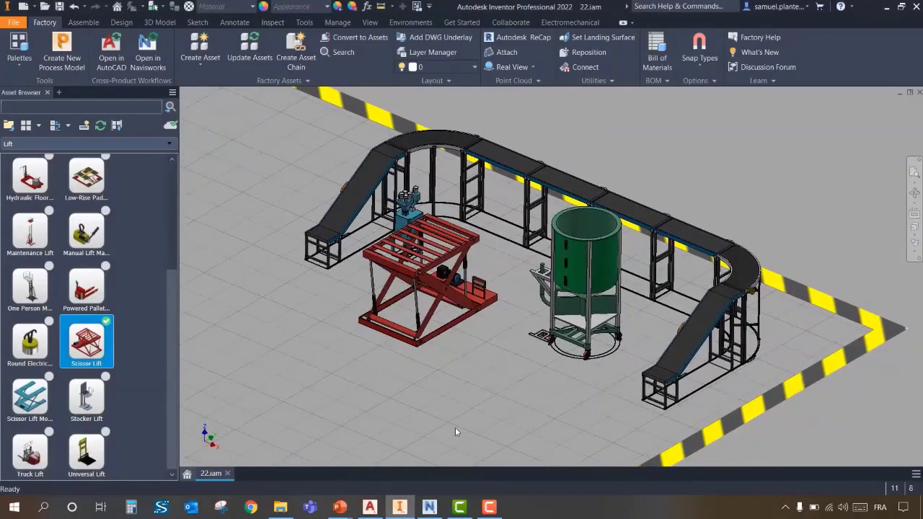
- Compare the 22.dwg layout in AutoCAD with the 22.iam assembly in Inventor
{"action": "left_click", "coordinate": [370, 506]}
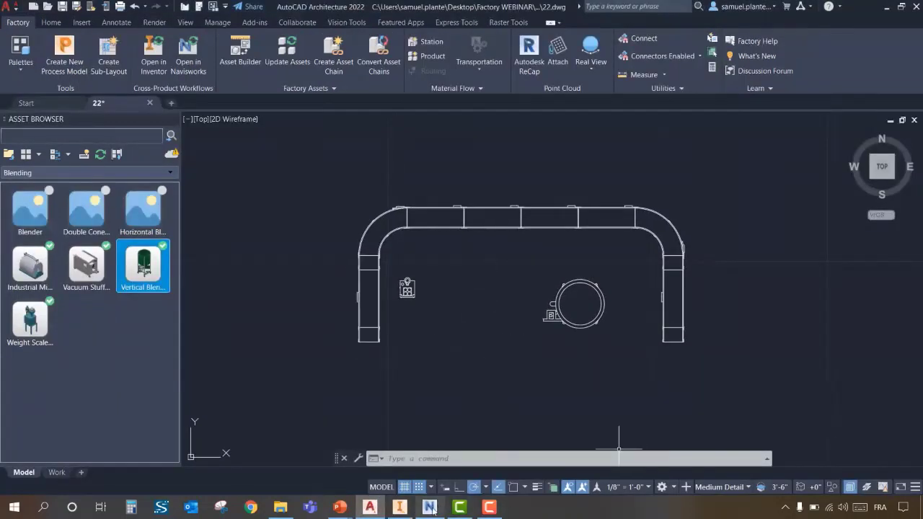
{"action": "left_click", "coordinate": [400, 506]}
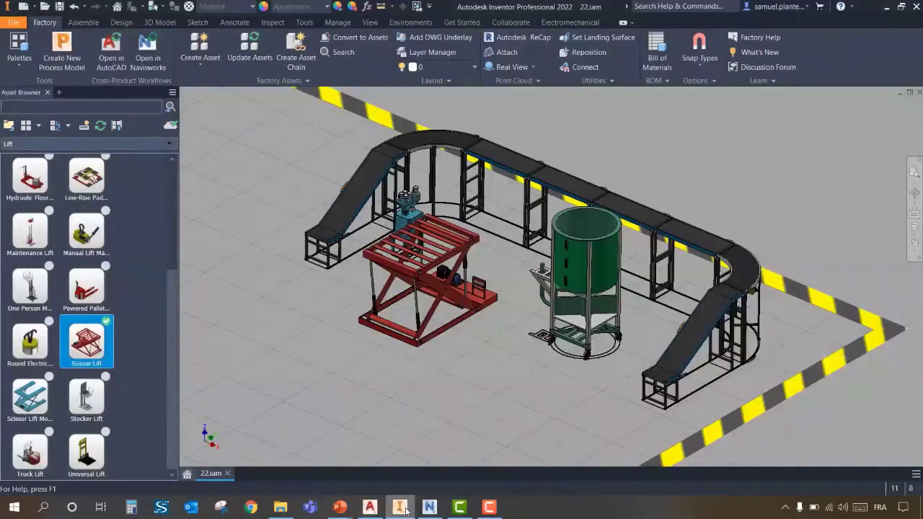
{"action": "mouse_move", "coordinate": [405, 510]}
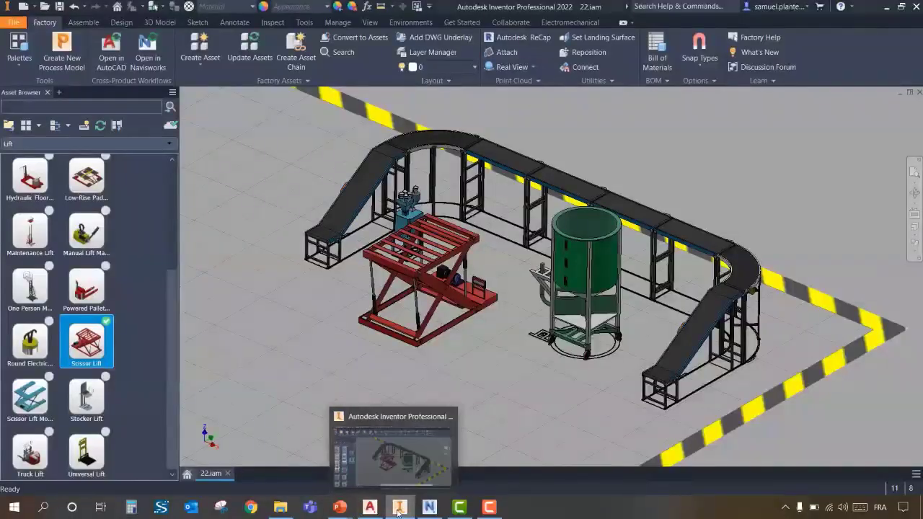
{"action": "left_click", "coordinate": [399, 512]}
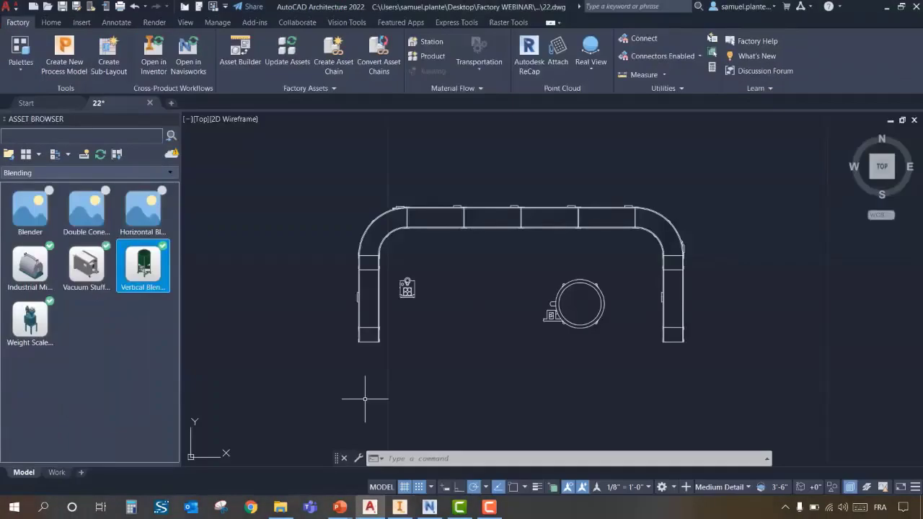
{"action": "left_click", "coordinate": [400, 508]}
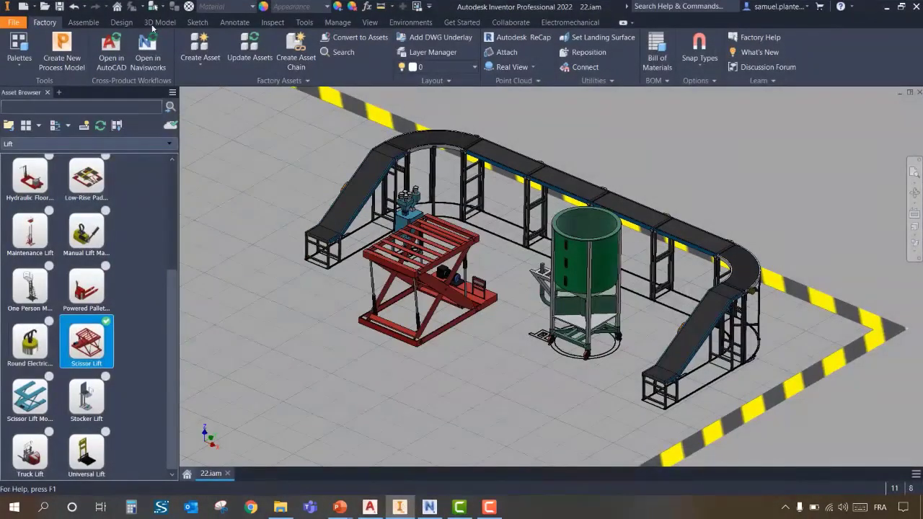
- Open the 22.iam layout with the added scissor lift in AutoCAD and switch to the 22.dwg drawing
{"action": "left_click", "coordinate": [110, 52]}
{"action": "left_click", "coordinate": [504, 305]}
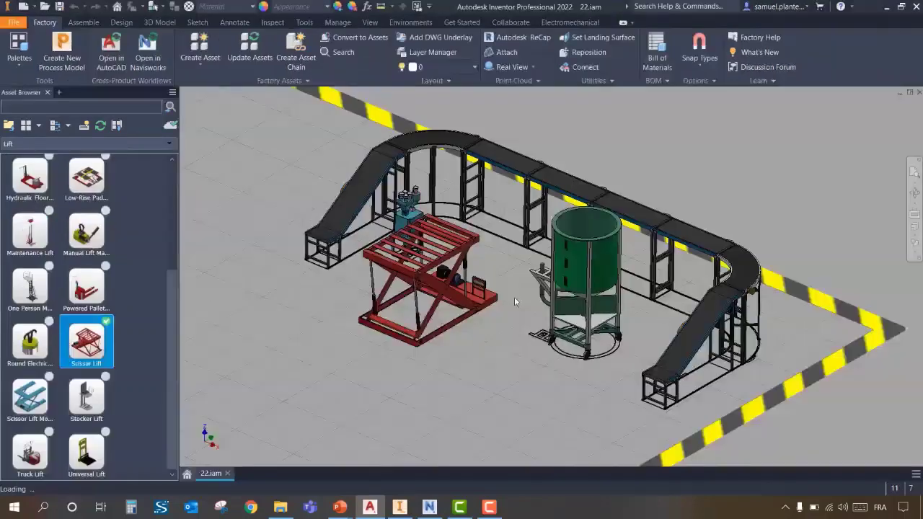
{"action": "left_click", "coordinate": [369, 507]}
- Inspect the scissor lift in the AutoCAD layout in plan and tilted views, and return to Inventor
{"action": "scroll", "coordinate": [429, 346], "scroll_direction": "down", "scroll_amount": 2}
{"action": "scroll", "coordinate": [432, 339], "scroll_direction": "up", "scroll_amount": 2}
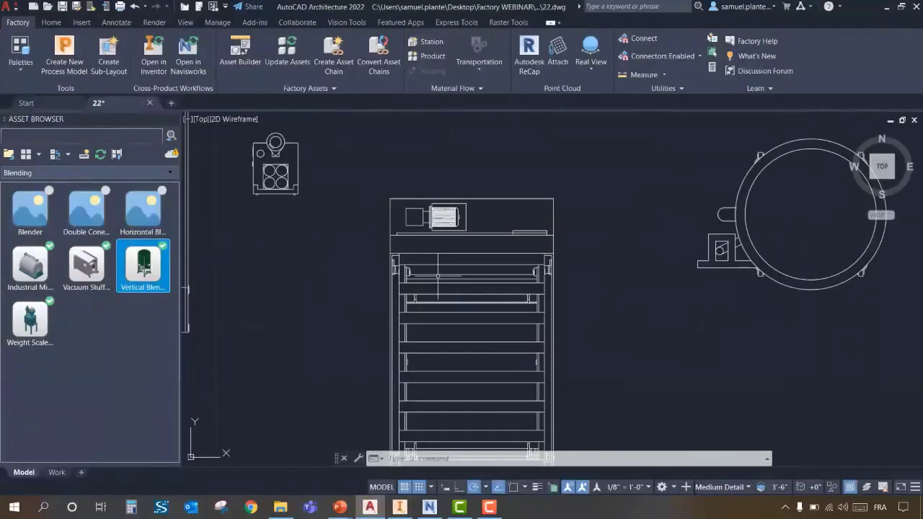
{"action": "scroll", "coordinate": [461, 317], "scroll_direction": "down", "scroll_amount": 4}
{"action": "middle_click_drag", "start_coordinate": [474, 307], "coordinate": [477, 308], "text": "shift"}
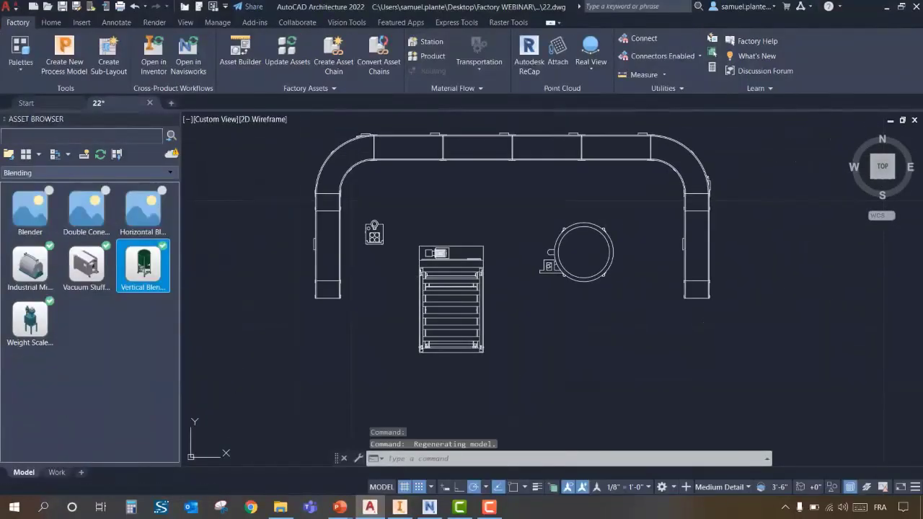
{"action": "middle_click_drag", "start_coordinate": [508, 346], "coordinate": [501, 310], "text": "shift"}
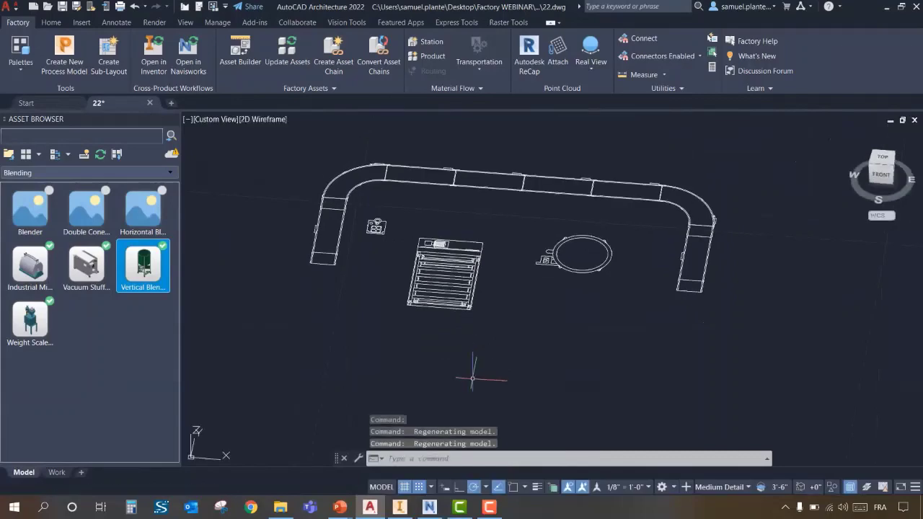
{"action": "left_click", "coordinate": [400, 508]}
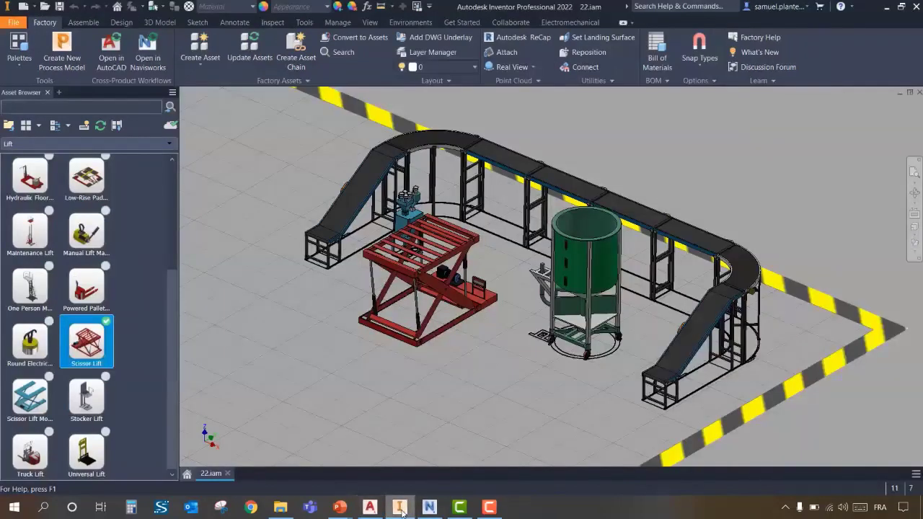
- Review the file types that can be appended in Navisworks, without appending a file
{"action": "left_click", "coordinate": [428, 507]}
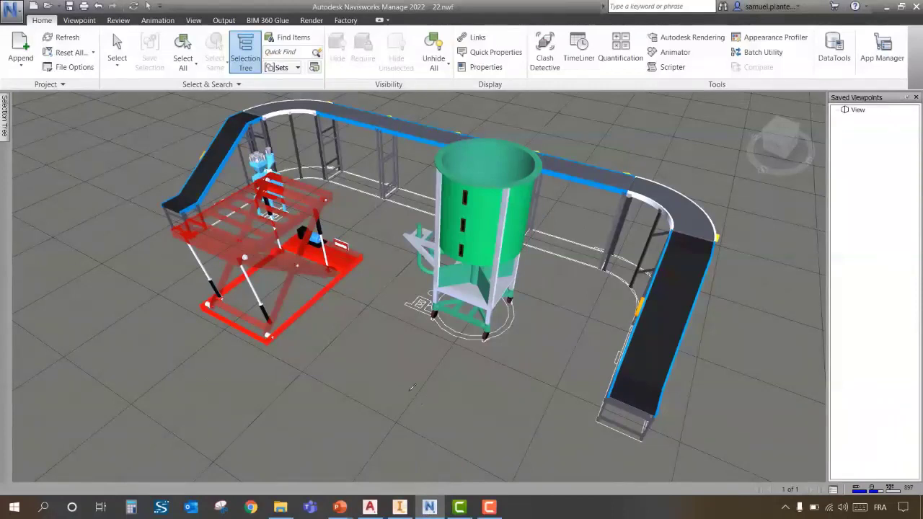
{"action": "left_click", "coordinate": [14, 69]}
{"action": "left_click", "coordinate": [33, 87]}
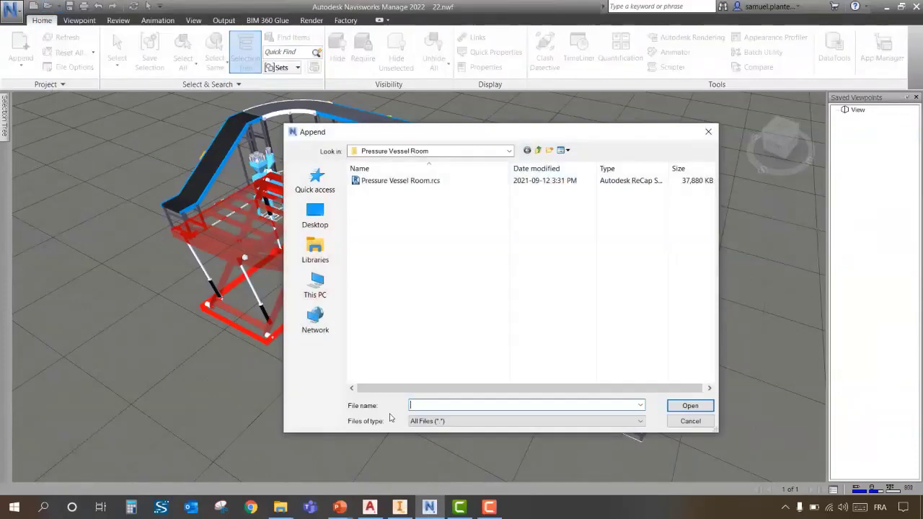
{"action": "left_click", "coordinate": [450, 423]}
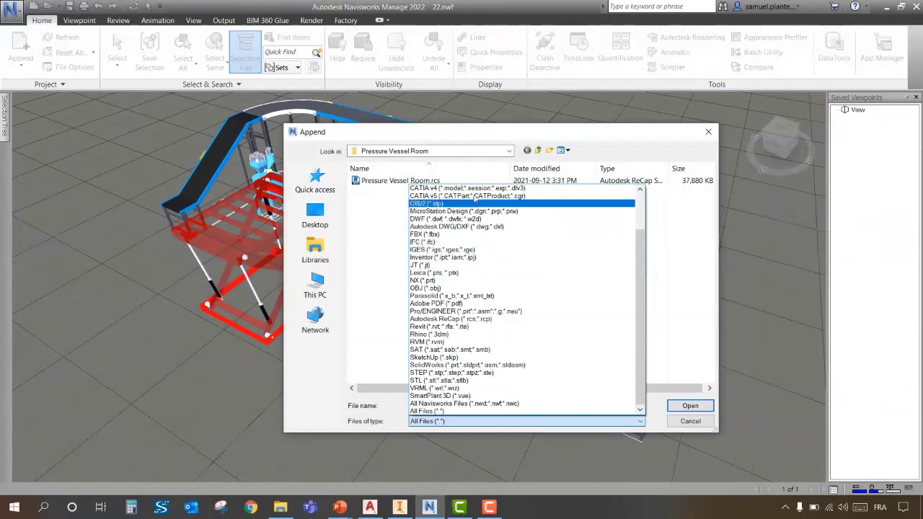
{"action": "left_click", "coordinate": [708, 134]}
{"action": "left_click", "coordinate": [708, 134]}
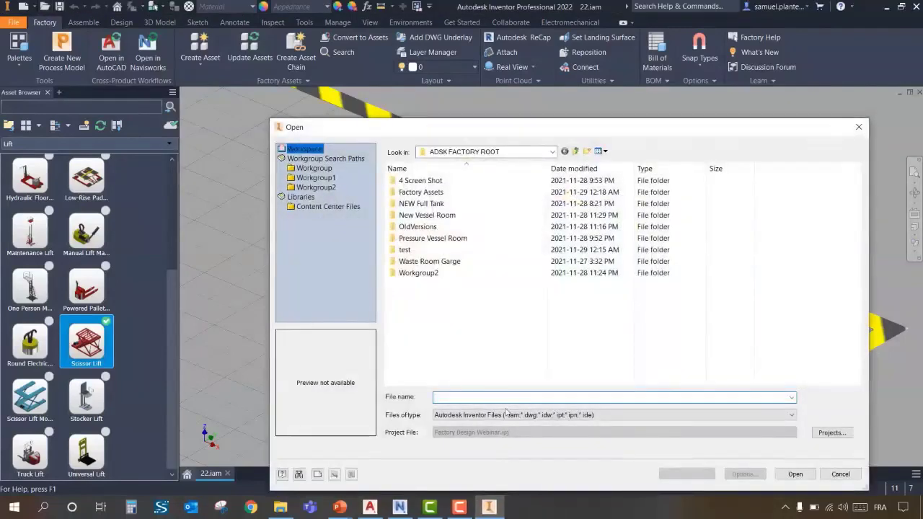
- Review the file types that Inventor can open, and leave the Open dialog without choosing a file
{"action": "left_click", "coordinate": [507, 415]}
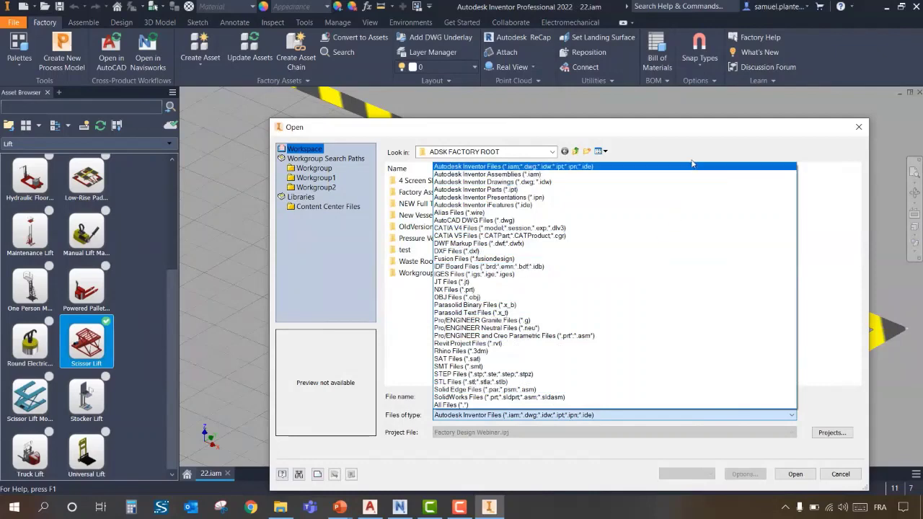
{"action": "left_click", "coordinate": [656, 135]}
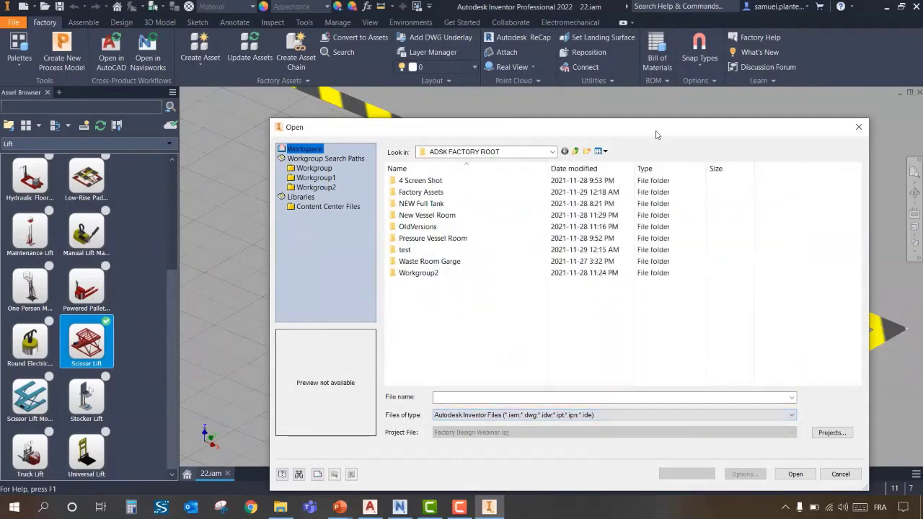
{"action": "left_click", "coordinate": [849, 133]}
{"action": "middle_click_drag", "start_coordinate": [502, 312], "coordinate": [510, 319]}
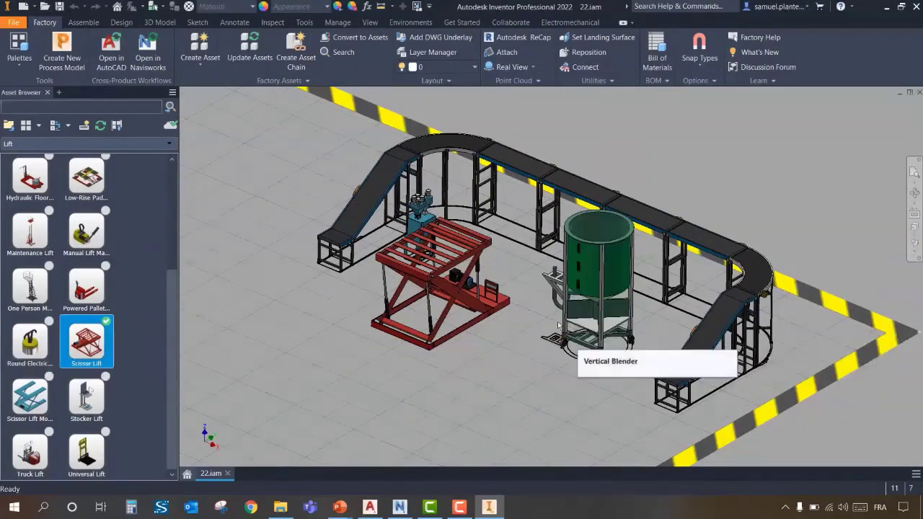
{"action": "middle_click_drag", "start_coordinate": [516, 351], "coordinate": [509, 364]}
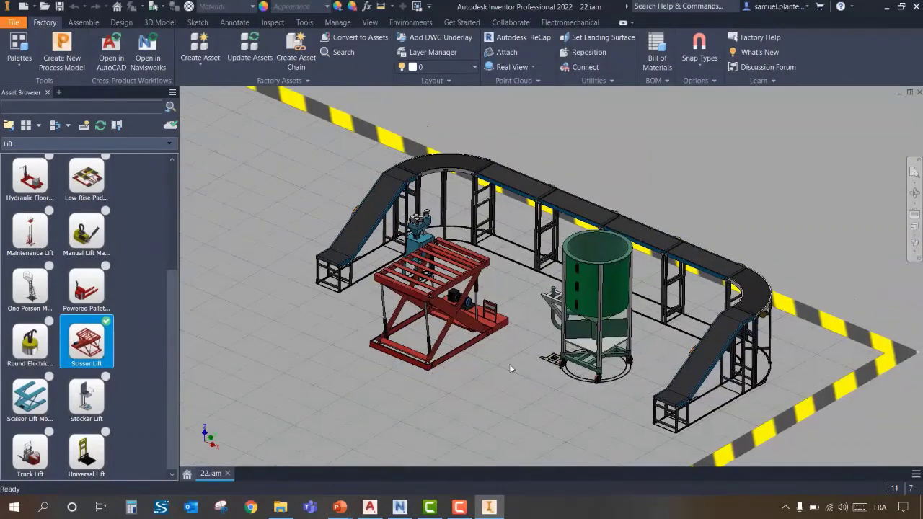
{"action": "scroll", "coordinate": [804, 332], "scroll_direction": "down", "scroll_amount": 5}
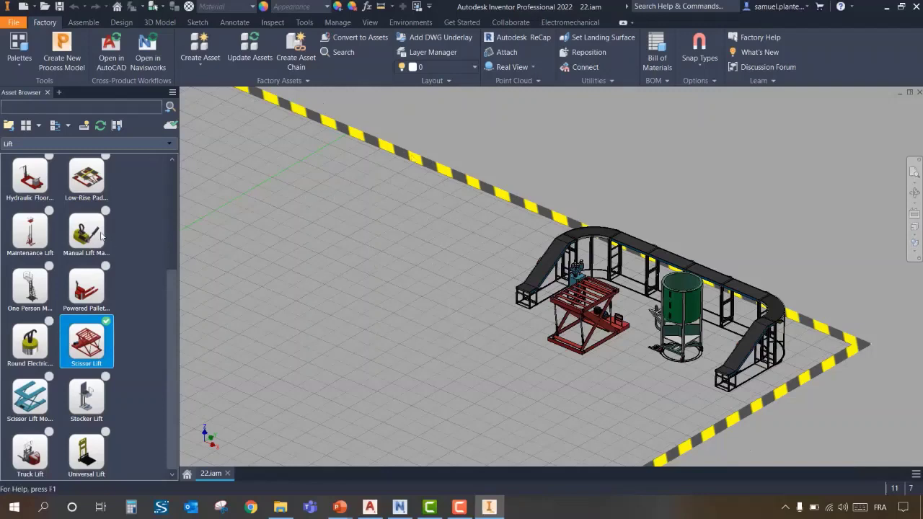
{"action": "scroll", "coordinate": [446, 317], "scroll_direction": "down", "scroll_amount": 3}
{"action": "scroll", "coordinate": [443, 312], "scroll_direction": "up", "scroll_amount": 2}
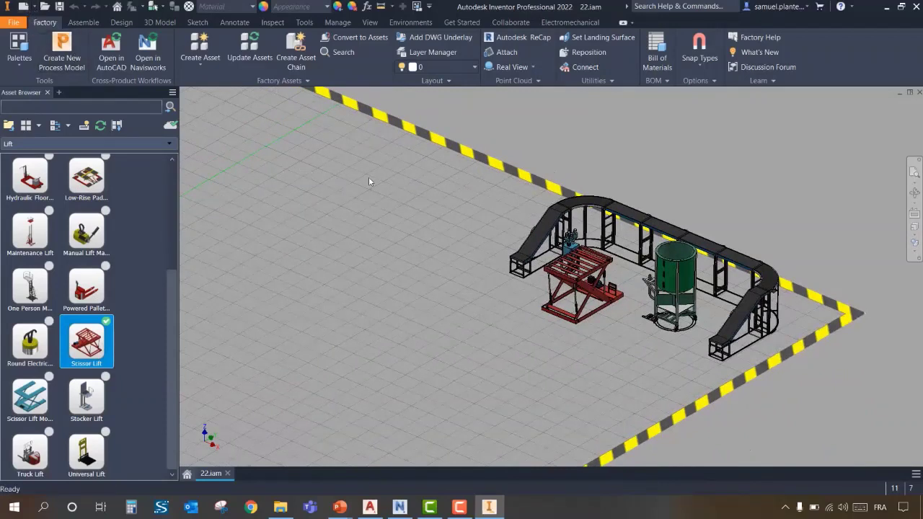
{"action": "middle_click_drag", "start_coordinate": [382, 186], "coordinate": [375, 189], "text": "shift"}
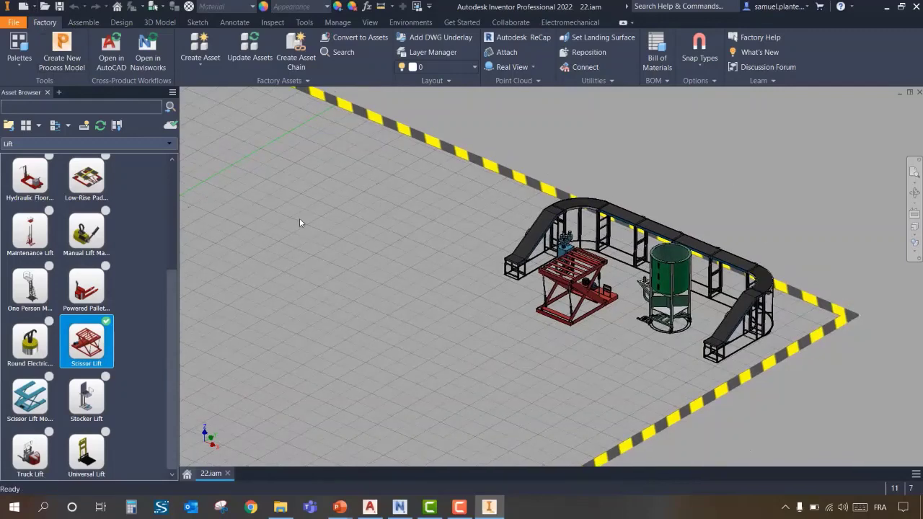
{"action": "scroll", "coordinate": [295, 242], "scroll_direction": "up", "scroll_amount": 3}
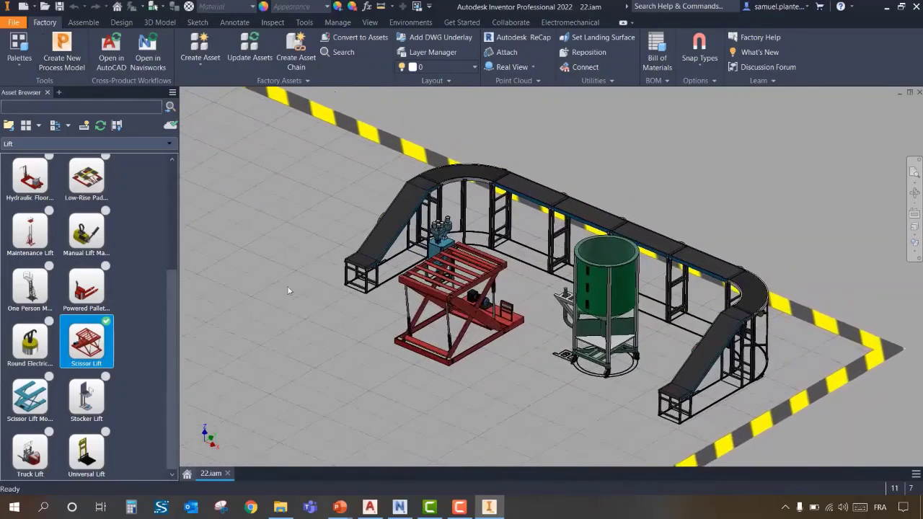
{"action": "scroll", "coordinate": [321, 286], "scroll_direction": "down", "scroll_amount": 3}
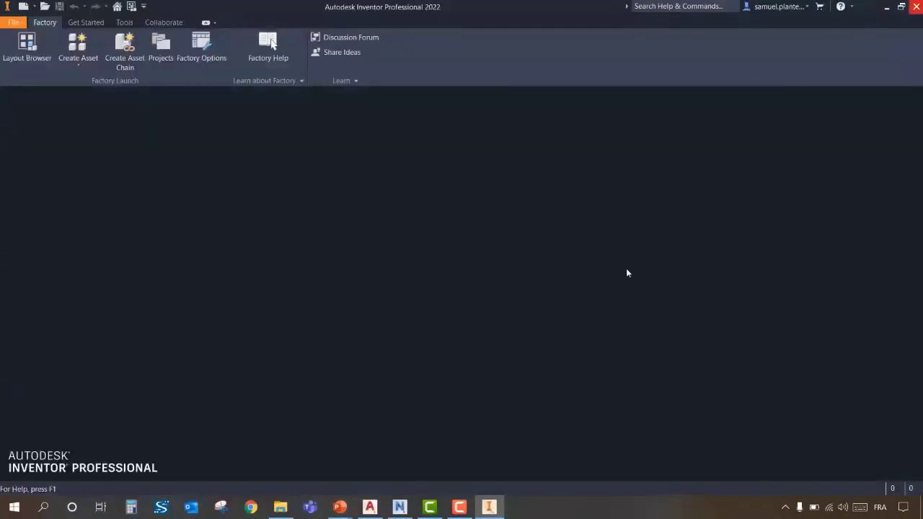
- Switch to Navisworks and close it without saving the changes to 22.nwf
{"action": "left_click", "coordinate": [399, 508]}
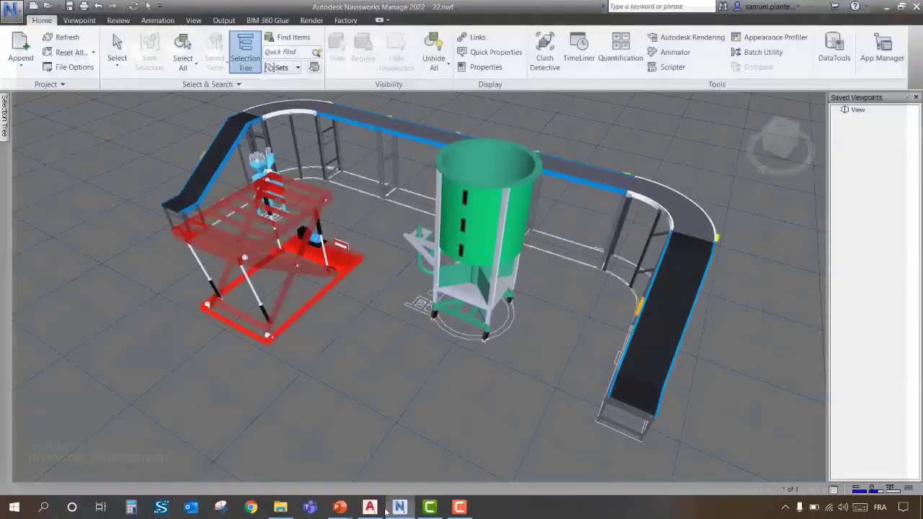
{"action": "left_click", "coordinate": [910, 7]}
{"action": "left_click", "coordinate": [468, 298]}
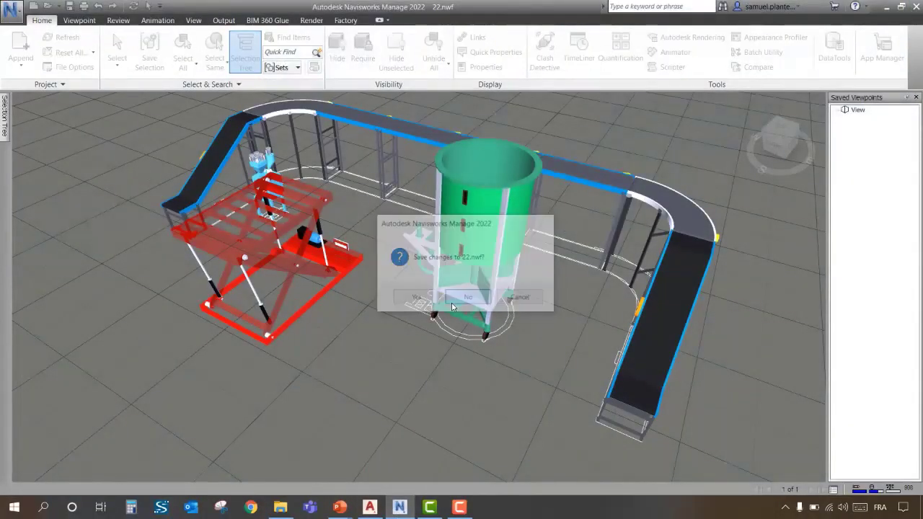
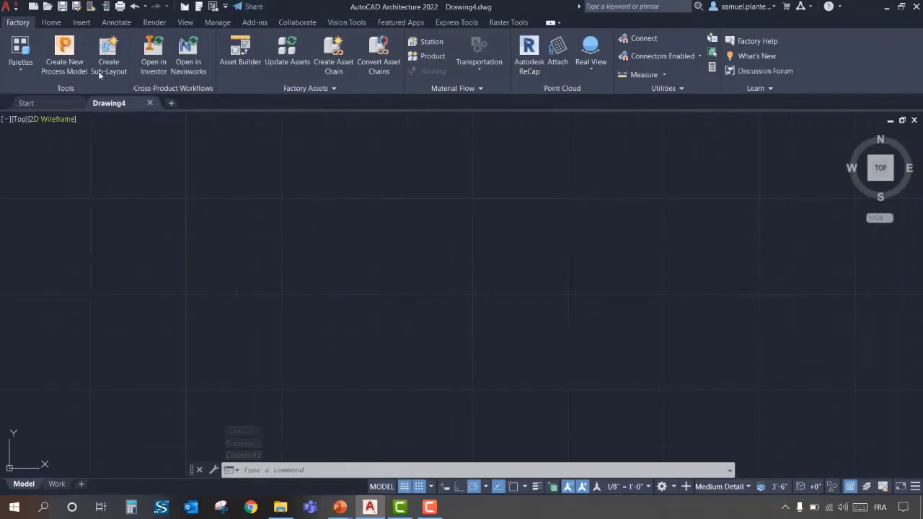
- Review the wall types, the grid, column and beam tools, and the annotation tools of AutoCAD Architecture in Drawing4
{"action": "left_click", "coordinate": [50, 22]}
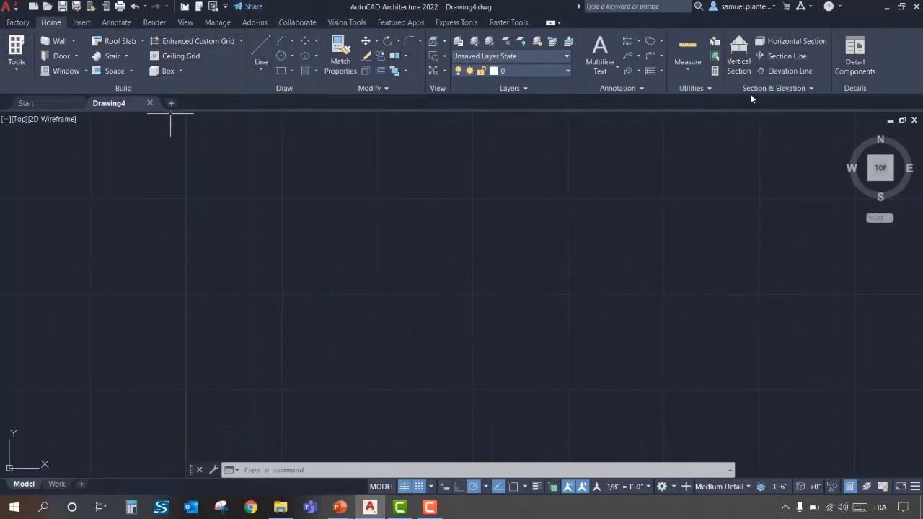
{"action": "left_click", "coordinate": [73, 41]}
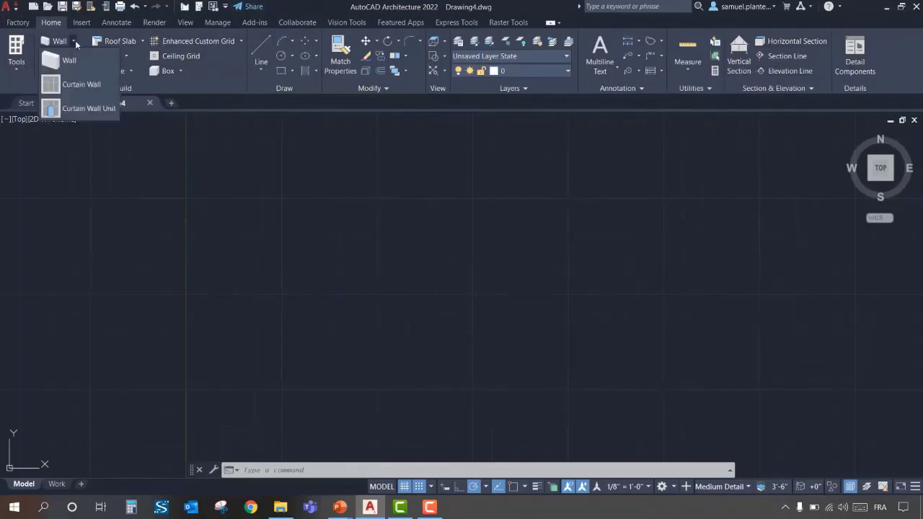
{"action": "left_click", "coordinate": [100, 138]}
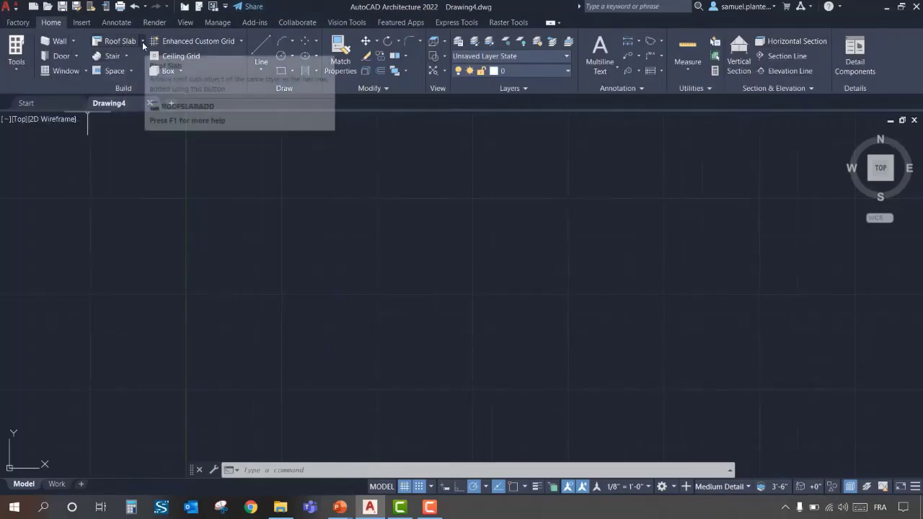
{"action": "left_click", "coordinate": [242, 41]}
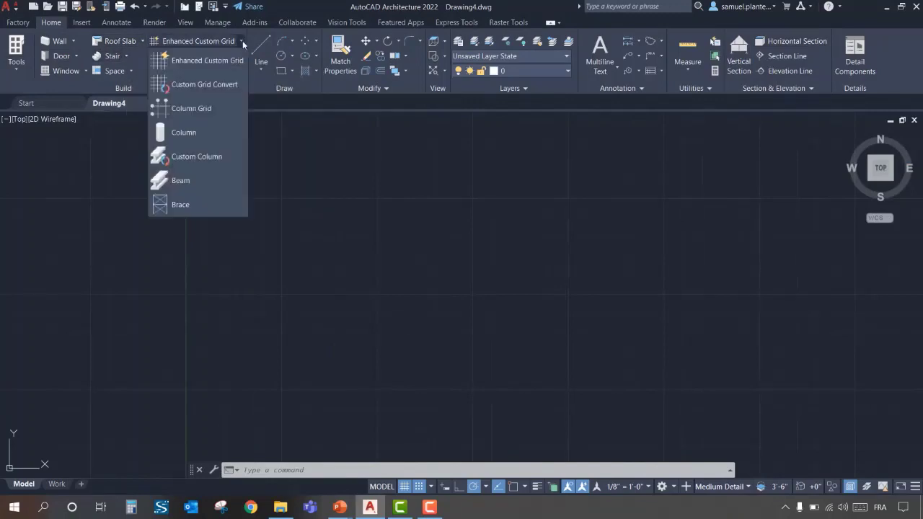
{"action": "left_click", "coordinate": [309, 187]}
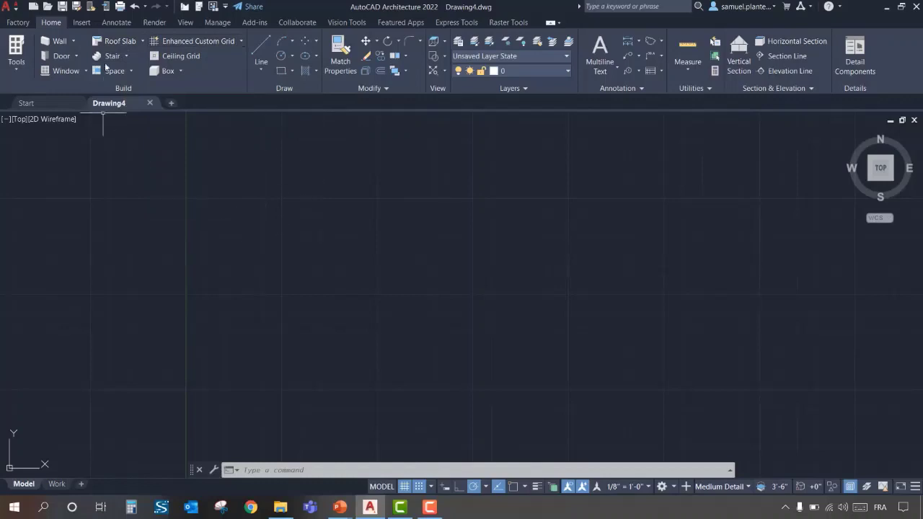
{"action": "left_click", "coordinate": [116, 22]}
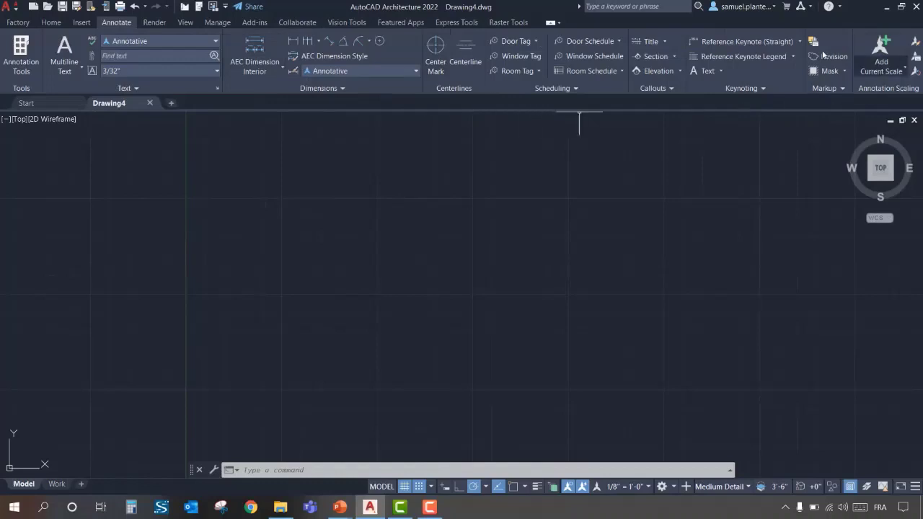
{"action": "left_click", "coordinate": [51, 22]}
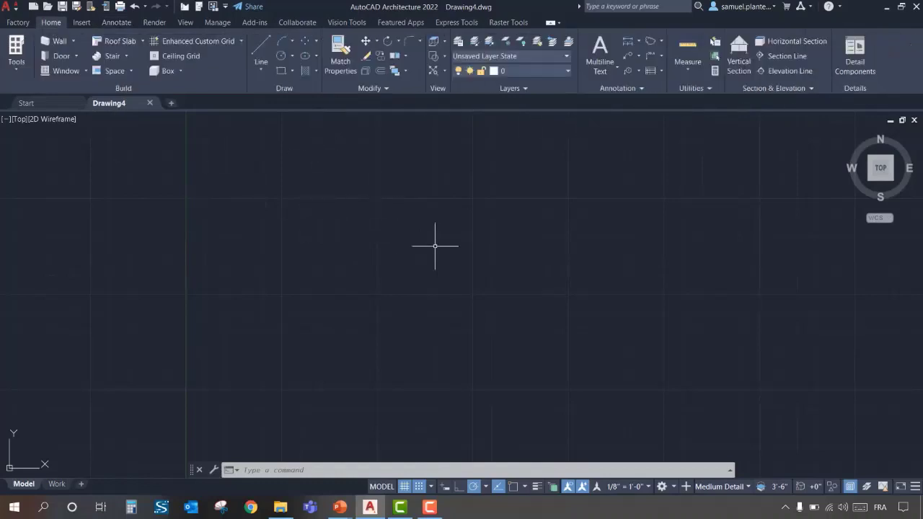
{"action": "scroll", "coordinate": [447, 269], "scroll_direction": "down", "scroll_amount": 2}
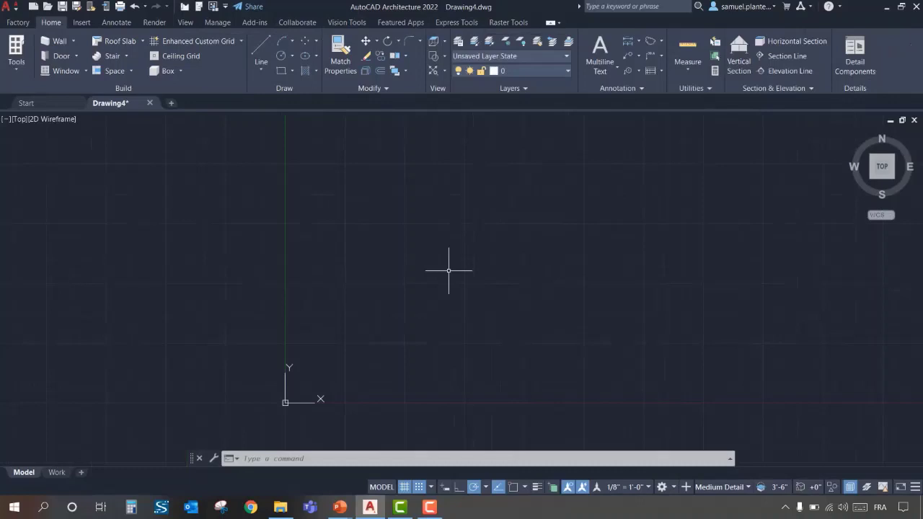
{"action": "middle_click_drag", "start_coordinate": [448, 270], "coordinate": [472, 266]}
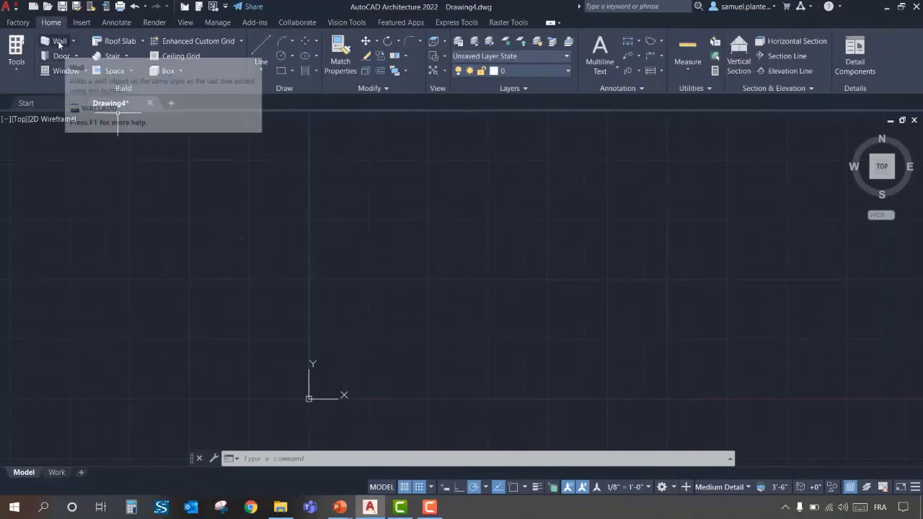
- Start adding walls in Drawing4 and browse the content library's wall styles to choose the Stud-X Rigid-1.5 Air-1 brick style
{"action": "left_click", "coordinate": [68, 44]}
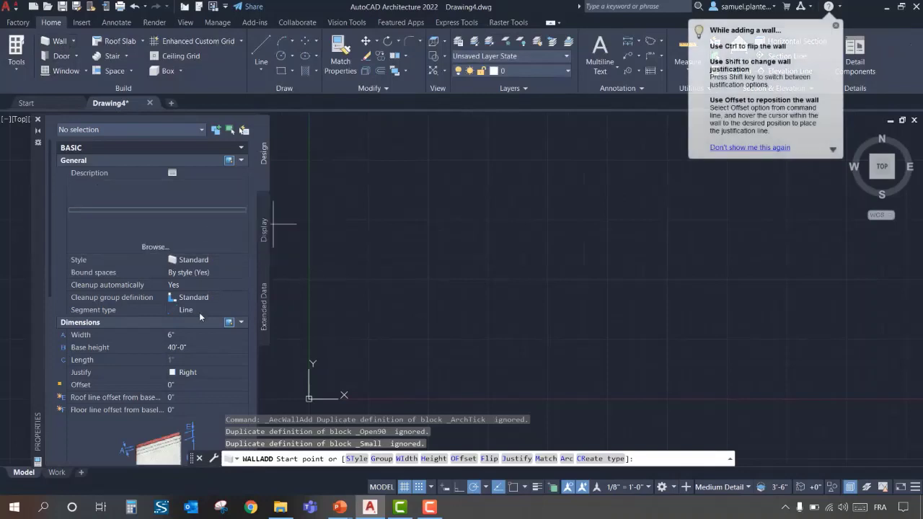
{"action": "scroll", "coordinate": [198, 312], "scroll_direction": "down", "scroll_amount": 6}
{"action": "scroll", "coordinate": [199, 312], "scroll_direction": "up", "scroll_amount": 6}
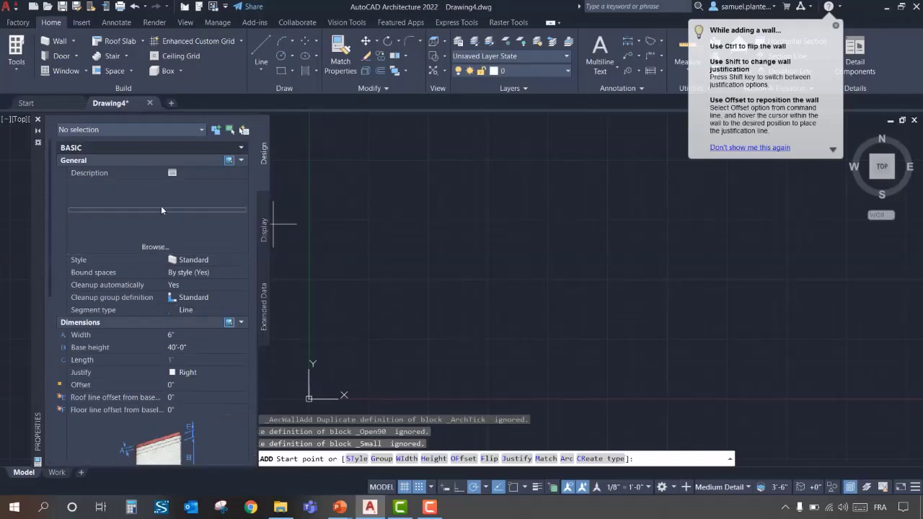
{"action": "left_click", "coordinate": [836, 25]}
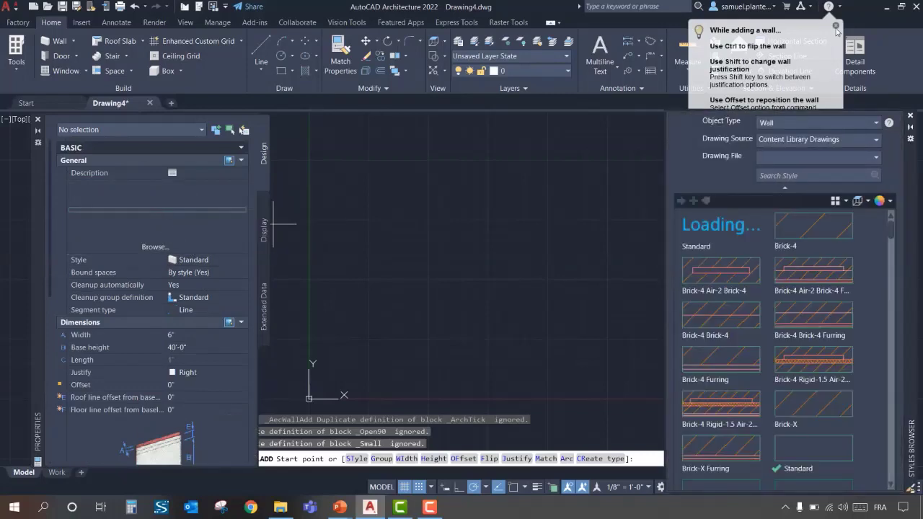
{"action": "scroll", "coordinate": [814, 311], "scroll_direction": "down", "scroll_amount": 10}
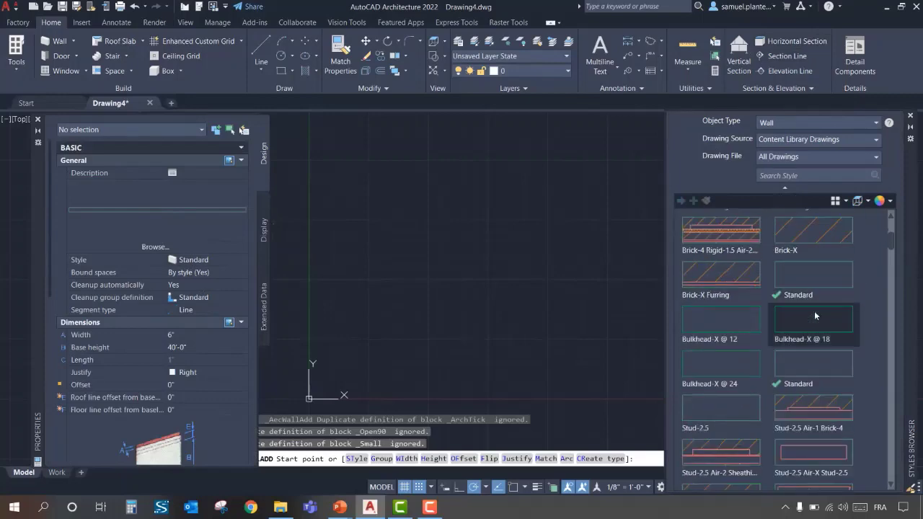
{"action": "scroll", "coordinate": [814, 311], "scroll_direction": "down", "scroll_amount": 10}
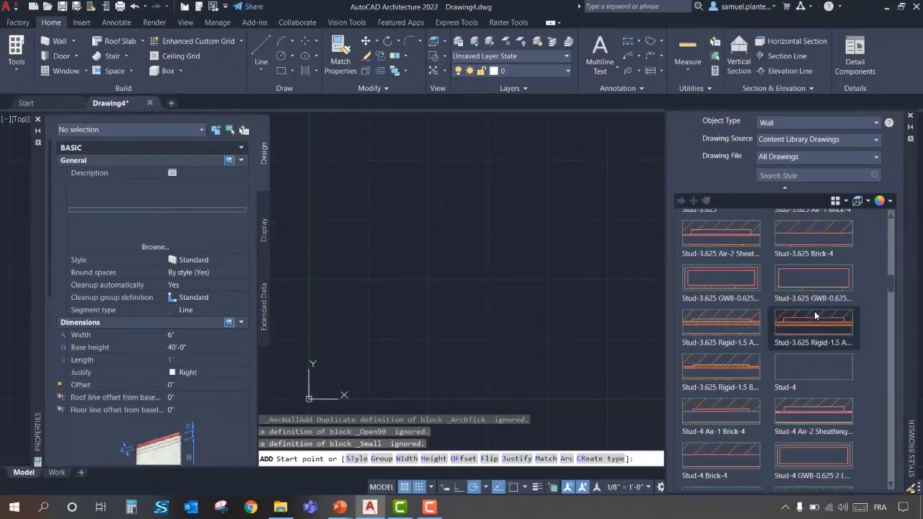
{"action": "scroll", "coordinate": [813, 310], "scroll_direction": "down", "scroll_amount": 5}
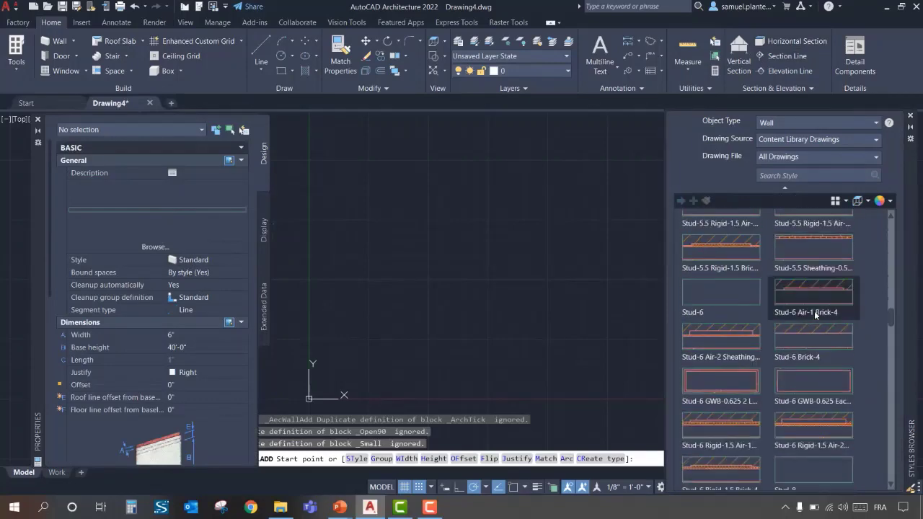
{"action": "scroll", "coordinate": [836, 335], "scroll_direction": "down", "scroll_amount": 3}
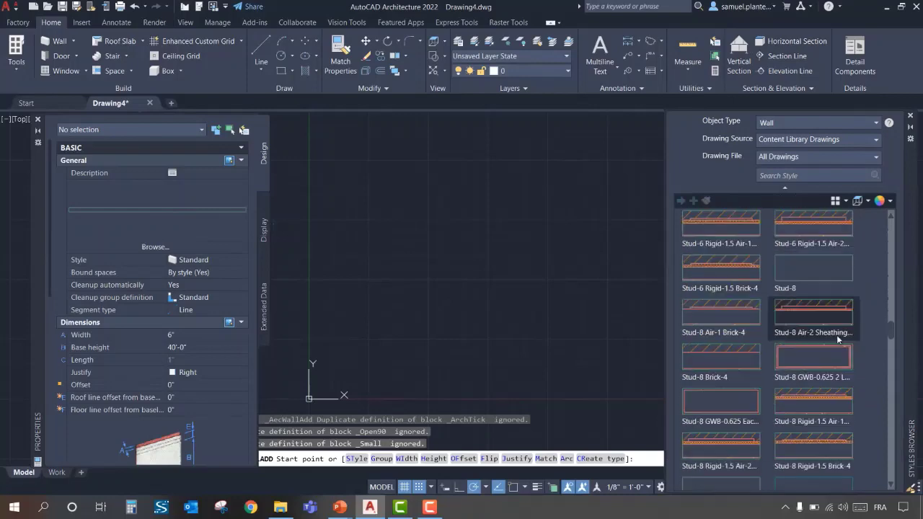
{"action": "scroll", "coordinate": [836, 334], "scroll_direction": "down", "scroll_amount": 6}
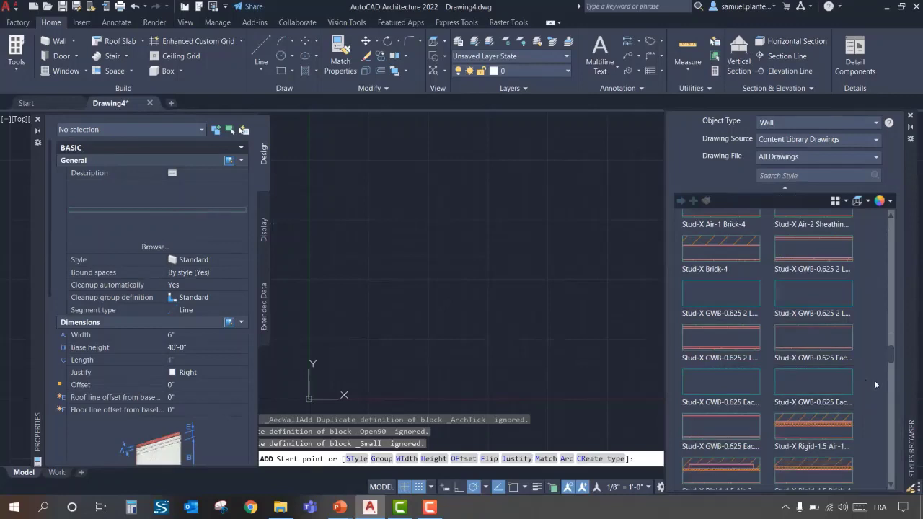
{"action": "scroll", "coordinate": [863, 398], "scroll_direction": "down", "scroll_amount": 1}
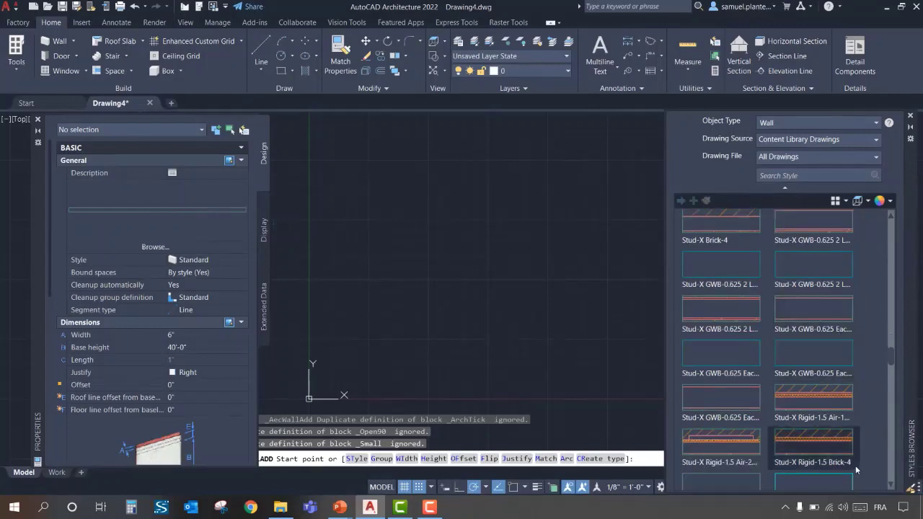
{"action": "left_click", "coordinate": [829, 405]}
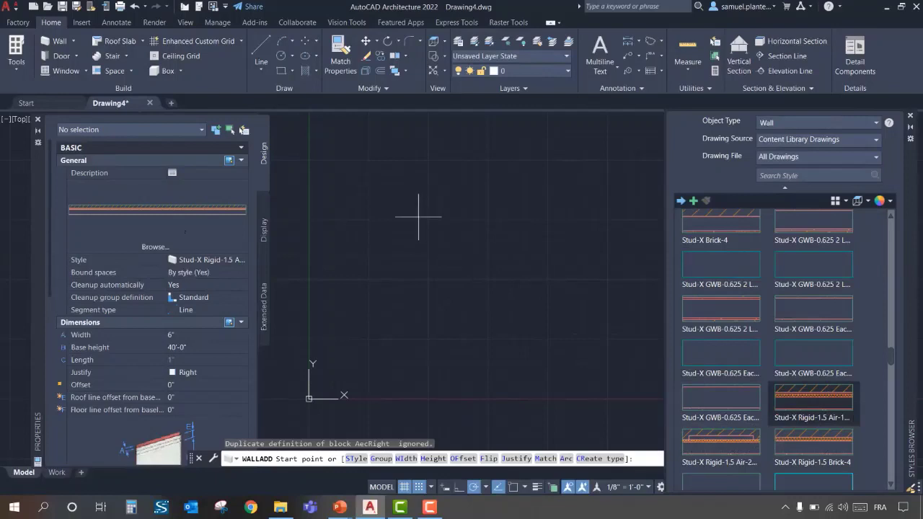
- Draw the building's horizontal upper exterior wall and continue it with a vertical wall running down from its east end
{"action": "left_click", "coordinate": [357, 198]}
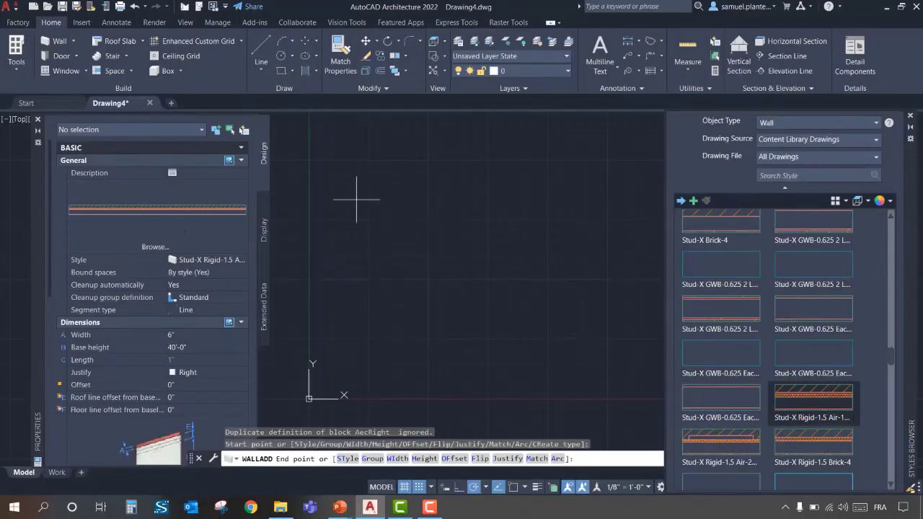
{"action": "left_click", "coordinate": [472, 199]}
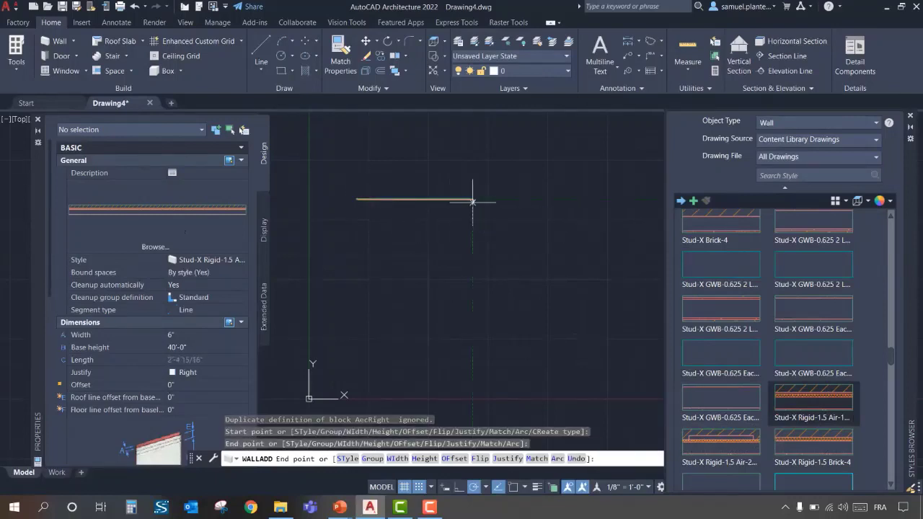
{"action": "scroll", "coordinate": [472, 200], "scroll_direction": "up", "scroll_amount": 6}
{"action": "middle_click_drag", "start_coordinate": [472, 201], "coordinate": [555, 189]}
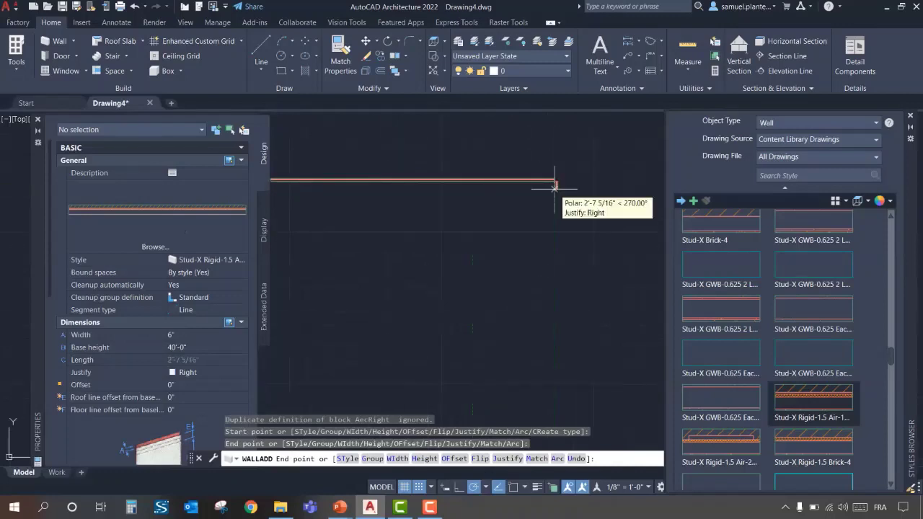
{"action": "left_click", "coordinate": [553, 292]}
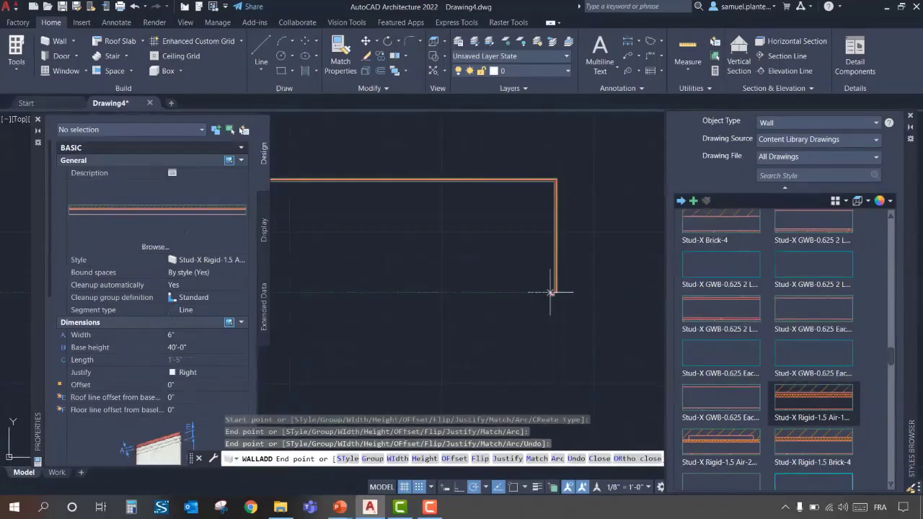
- Turn on object snap and draw four more exterior walls, closing an L-shaped outline at the first wall's start point
{"action": "scroll", "coordinate": [551, 226], "scroll_direction": "up", "scroll_amount": 2}
{"action": "scroll", "coordinate": [552, 226], "scroll_direction": "down", "scroll_amount": 2}
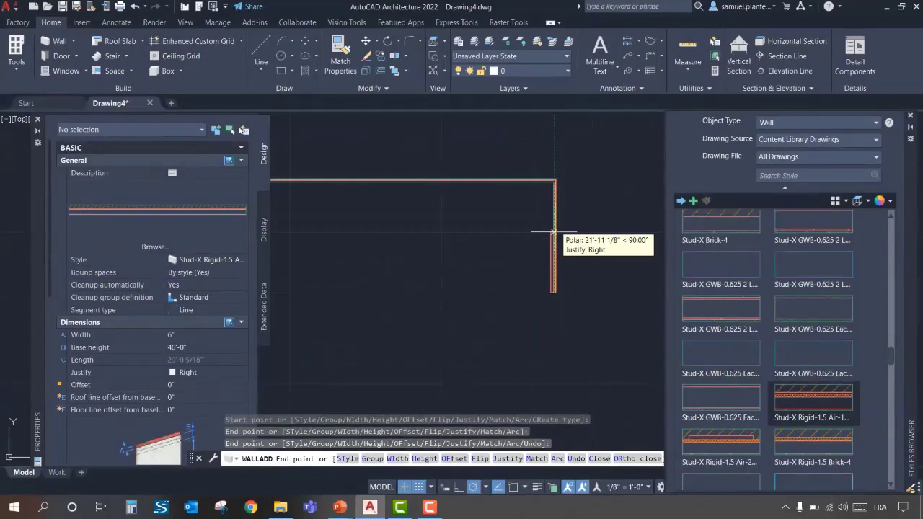
{"action": "middle_click_drag", "start_coordinate": [457, 274], "coordinate": [549, 274]}
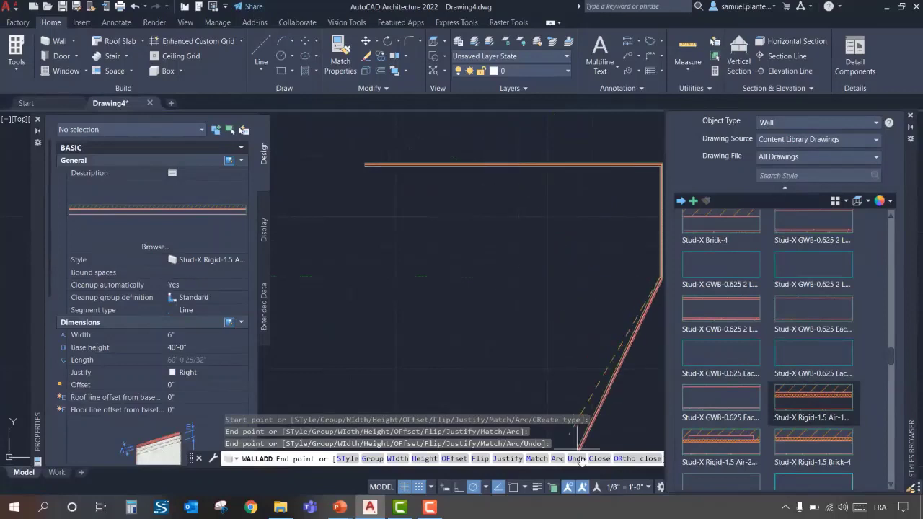
{"action": "left_click", "coordinate": [514, 488]}
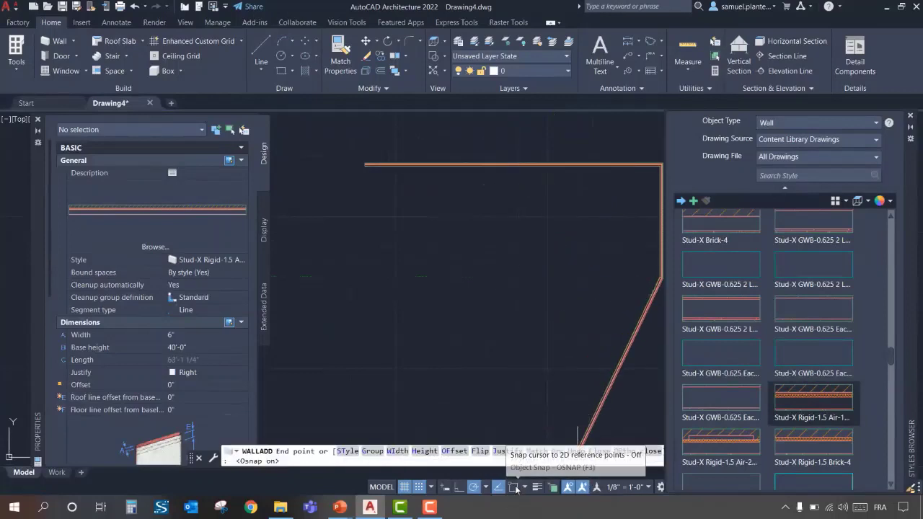
{"action": "left_click", "coordinate": [524, 487]}
{"action": "left_click", "coordinate": [540, 281]}
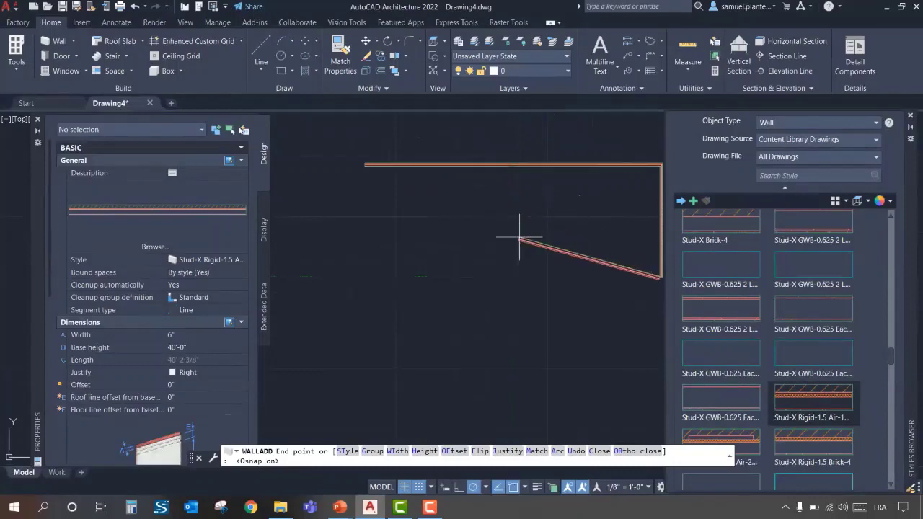
{"action": "left_click", "coordinate": [515, 277]}
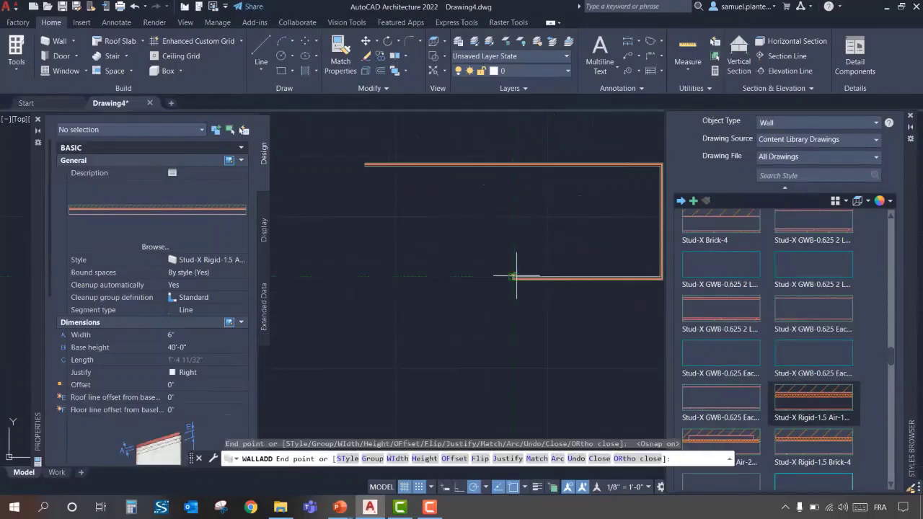
{"action": "left_click", "coordinate": [512, 367]}
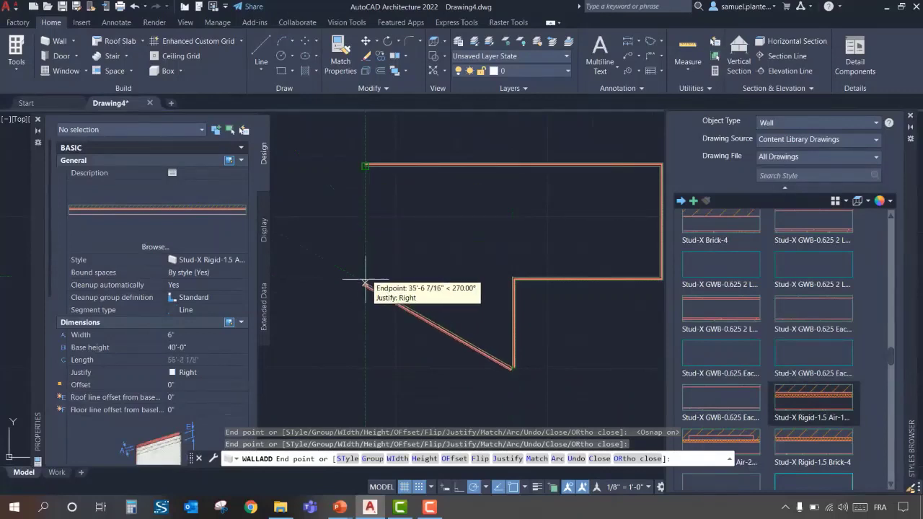
{"action": "left_click", "coordinate": [364, 368]}
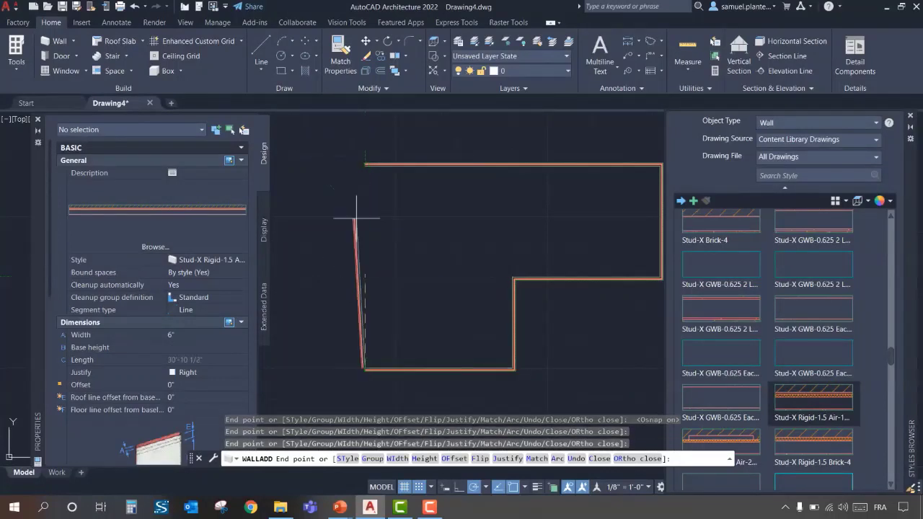
{"action": "left_click", "coordinate": [364, 166]}
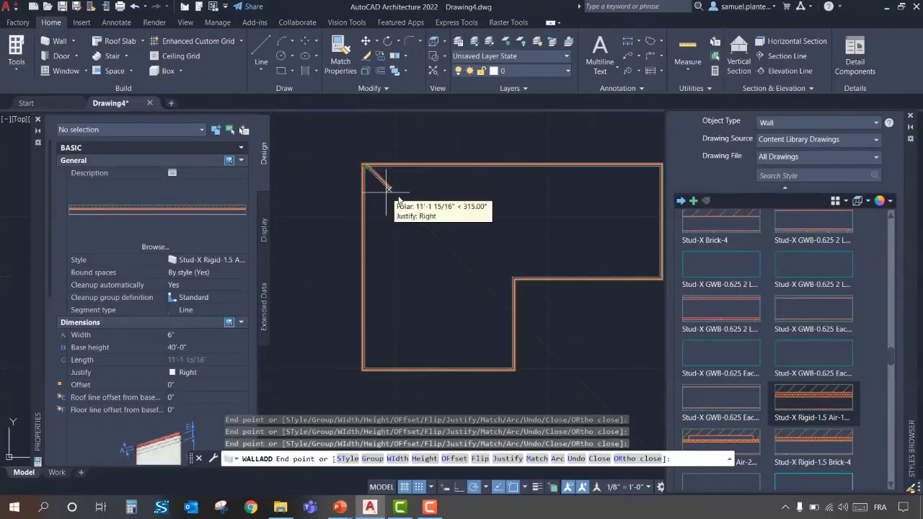
{"action": "key", "text": "Return"}
- Add a vertical interior wall in the Stud-X GWB-0.625 2 L style from the upper exterior wall to the L's inner corner
{"action": "scroll", "coordinate": [367, 153], "scroll_direction": "down", "scroll_amount": 4}
{"action": "scroll", "coordinate": [367, 154], "scroll_direction": "up", "scroll_amount": 5}
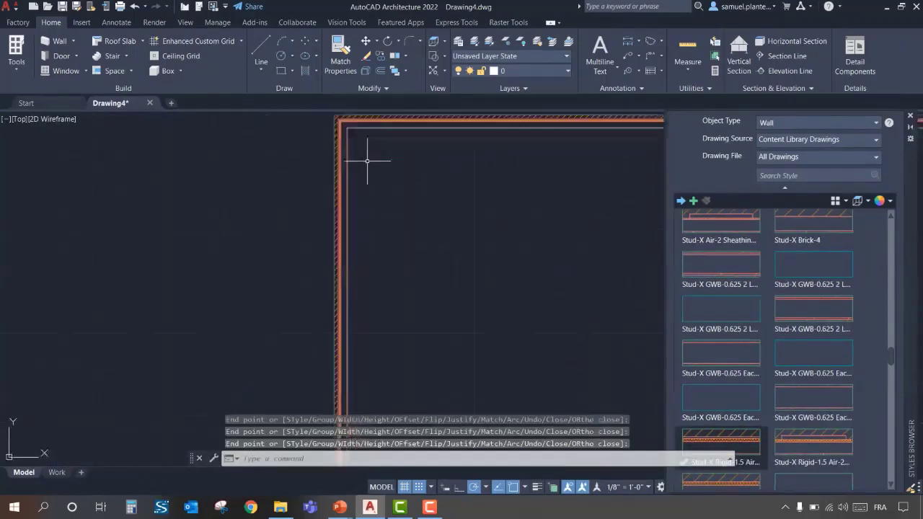
{"action": "middle_click_drag", "start_coordinate": [367, 154], "coordinate": [376, 262]}
{"action": "scroll", "coordinate": [373, 251], "scroll_direction": "down", "scroll_amount": 6}
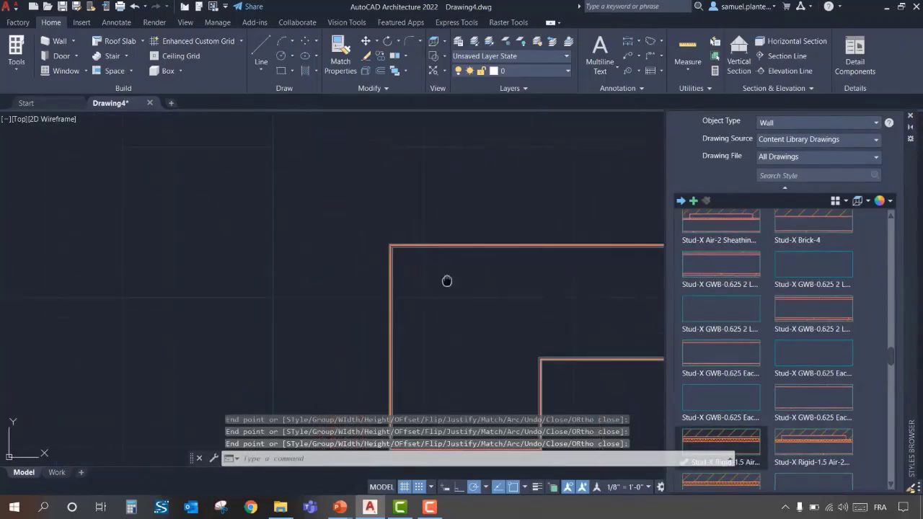
{"action": "double_click", "coordinate": [720, 270]}
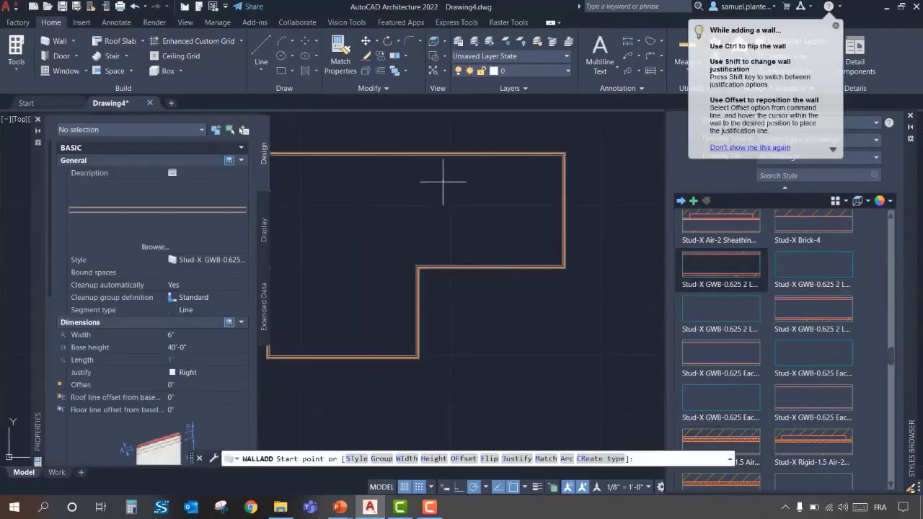
{"action": "scroll", "coordinate": [424, 162], "scroll_direction": "up", "scroll_amount": 2}
{"action": "left_click", "coordinate": [412, 150]}
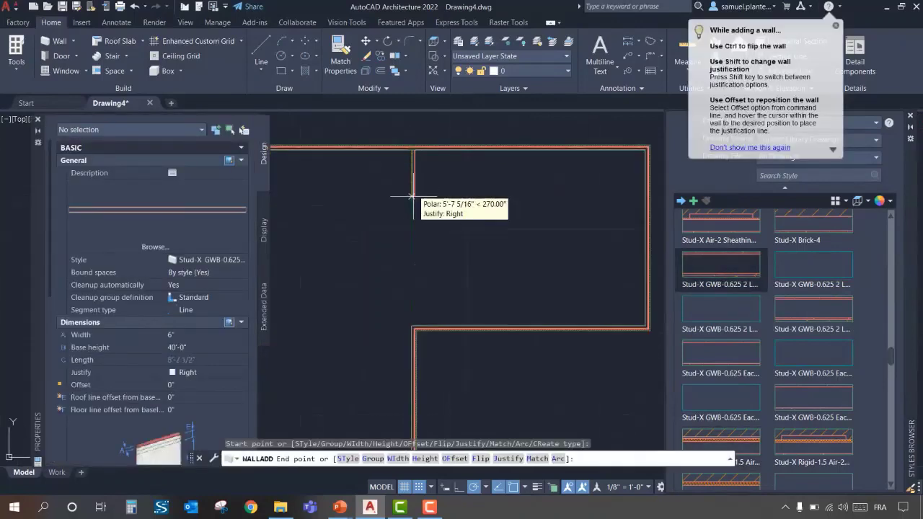
{"action": "left_click", "coordinate": [412, 325]}
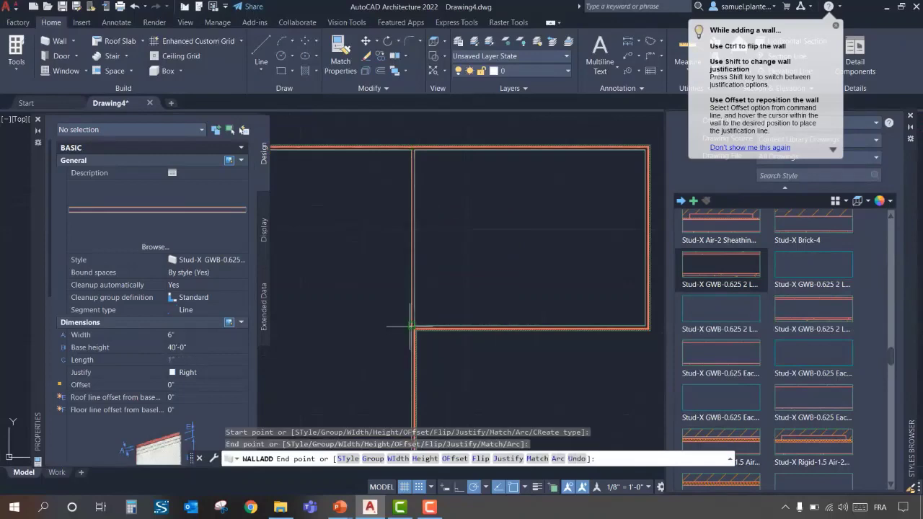
{"action": "right_click", "coordinate": [457, 277]}
{"action": "left_click", "coordinate": [483, 284]}
- Offset the interior partition wall horizontally a short distance toward the east exterior wall
{"action": "scroll", "coordinate": [418, 169], "scroll_direction": "up", "scroll_amount": 5}
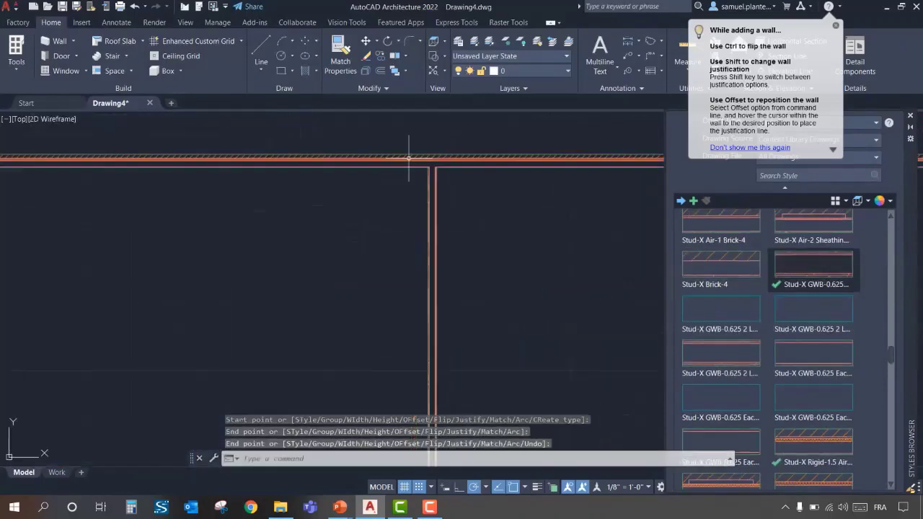
{"action": "scroll", "coordinate": [459, 211], "scroll_direction": "down", "scroll_amount": 4}
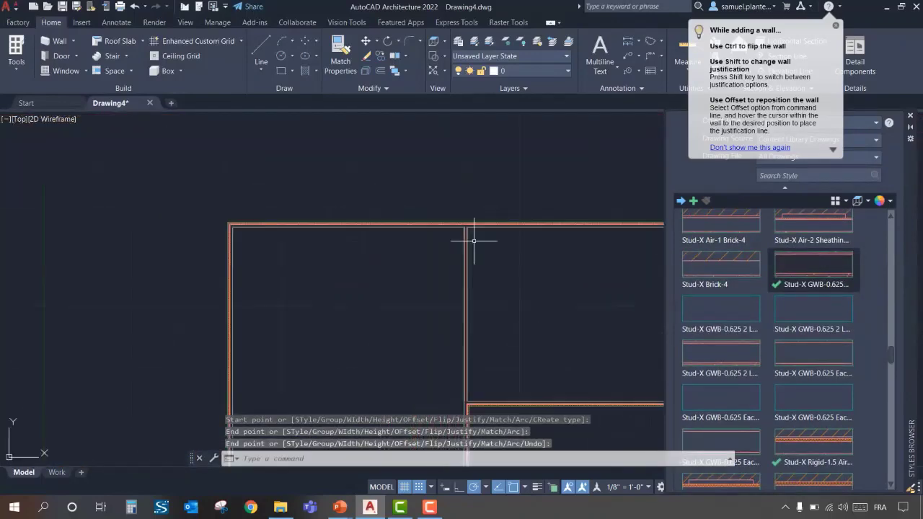
{"action": "left_click", "coordinate": [436, 231]}
{"action": "left_click", "coordinate": [340, 283]}
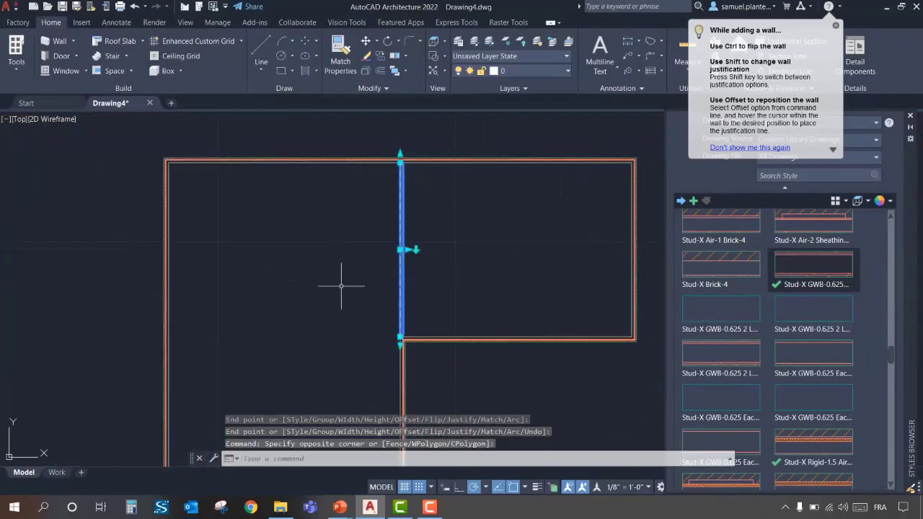
{"action": "left_click", "coordinate": [401, 249]}
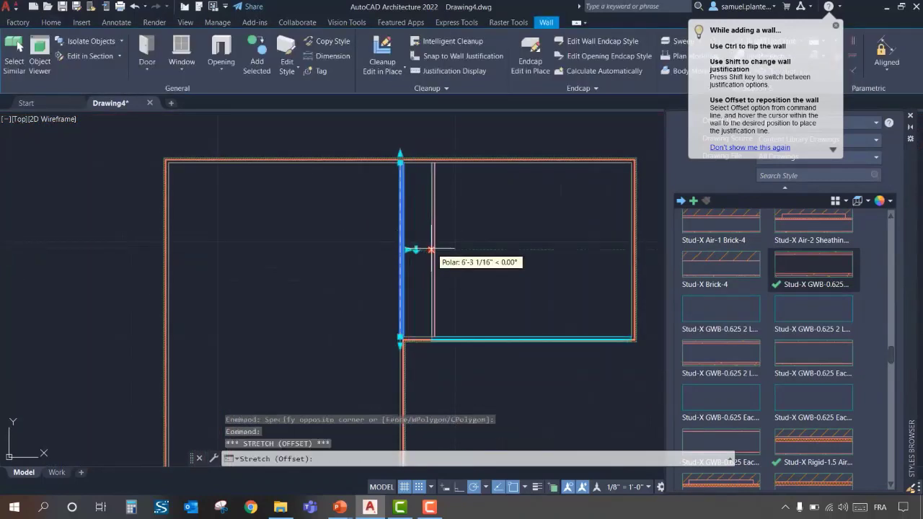
{"action": "left_click", "coordinate": [437, 250]}
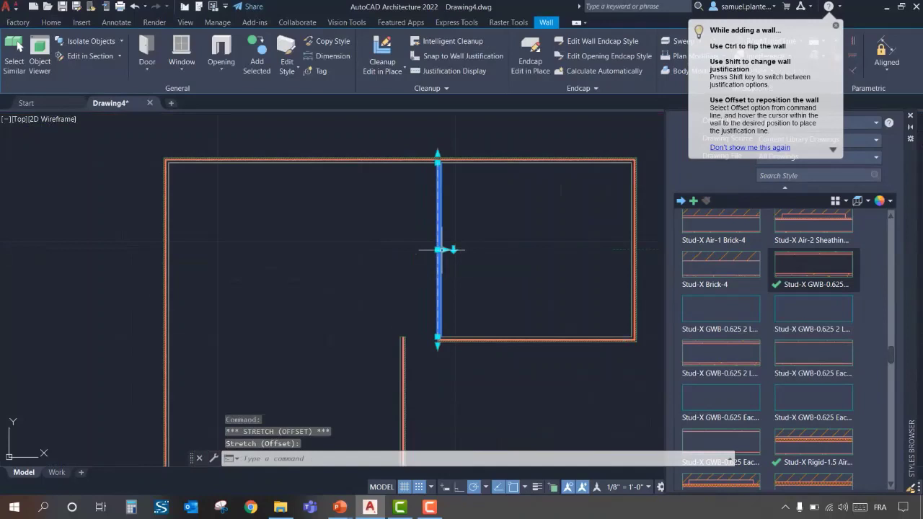
{"action": "key", "text": "Escape"}
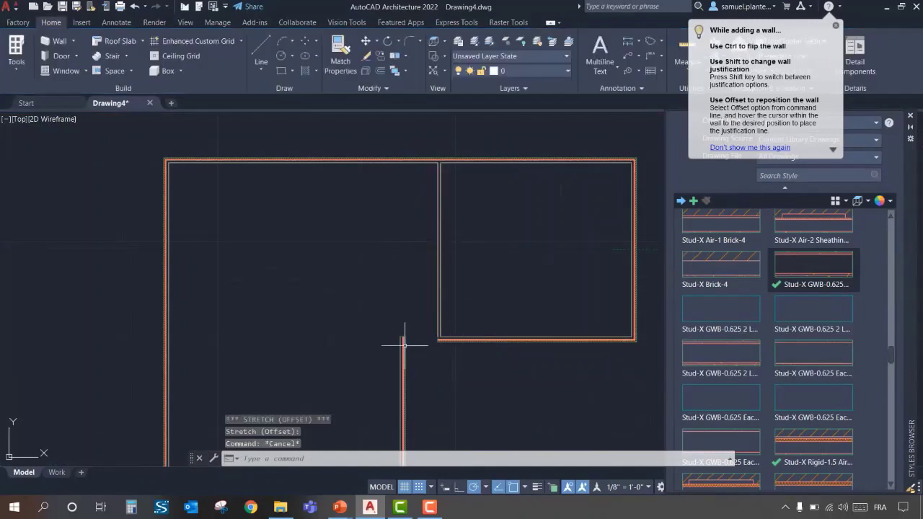
- Stretch the west end of the horizontal exterior wall below the partition back to the L's inner corner
{"action": "left_click", "coordinate": [435, 339]}
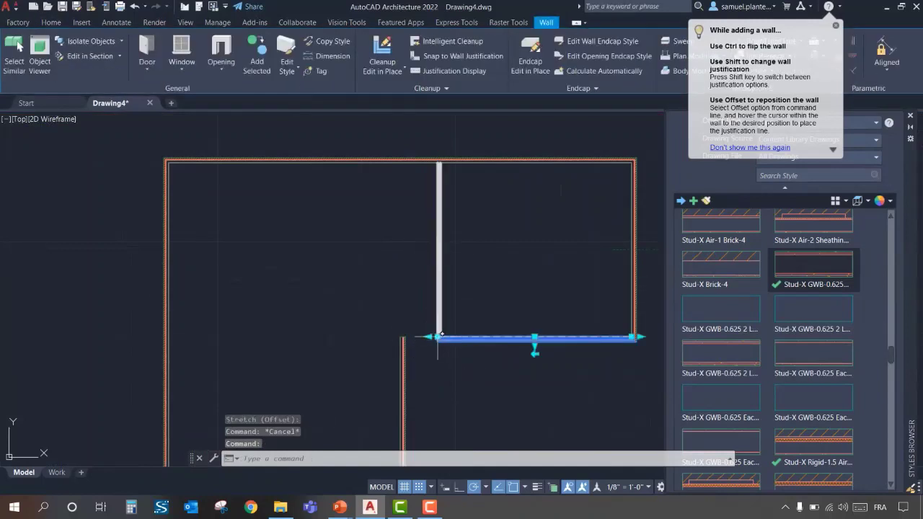
{"action": "left_click", "coordinate": [437, 337]}
{"action": "left_click", "coordinate": [400, 336]}
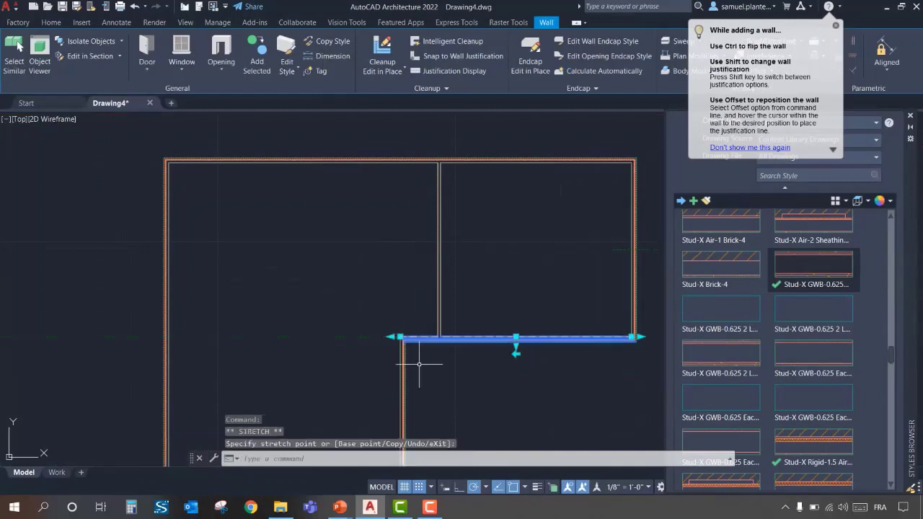
- Add a horizontal Stud-X GWB-0.625 interior wall from the middle of the vertical partition to the east exterior wall
{"action": "key", "text": "Escape"}
{"action": "scroll", "coordinate": [418, 364], "scroll_direction": "down", "scroll_amount": 2}
{"action": "scroll", "coordinate": [419, 357], "scroll_direction": "up", "scroll_amount": 5}
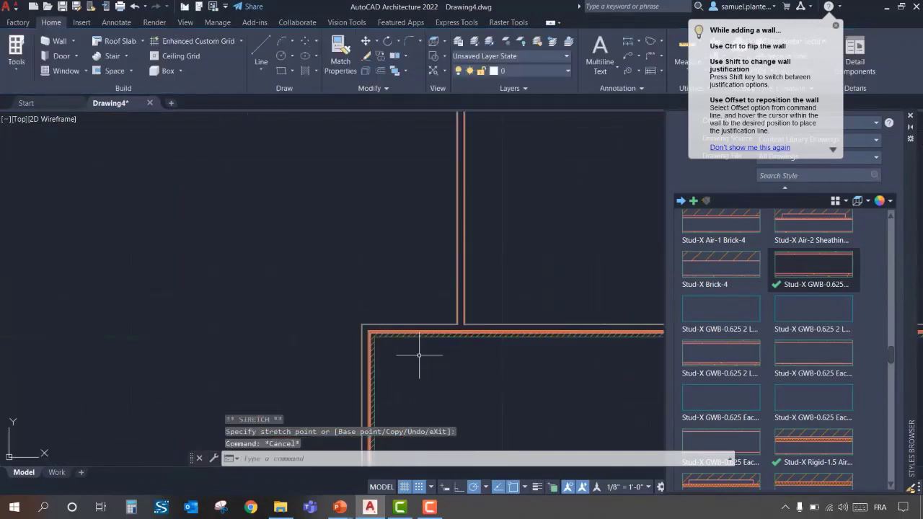
{"action": "scroll", "coordinate": [419, 355], "scroll_direction": "down", "scroll_amount": 4}
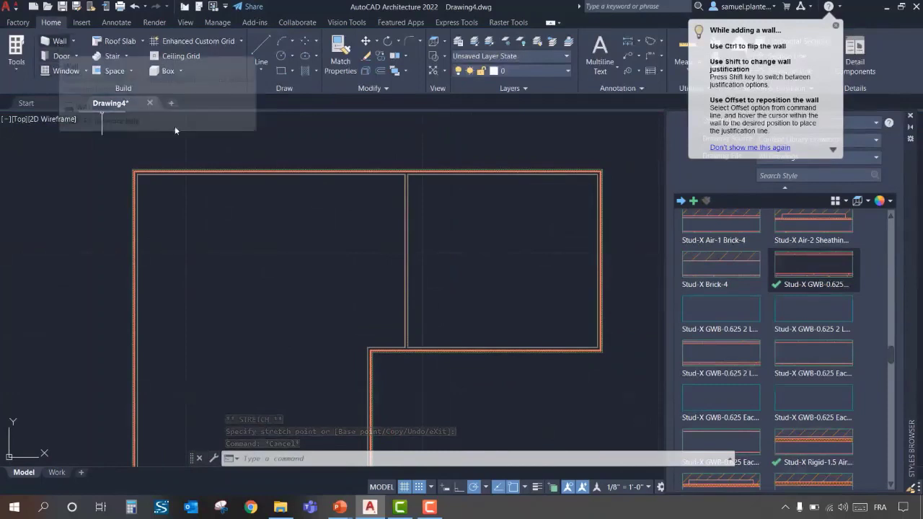
{"action": "left_click", "coordinate": [781, 267]}
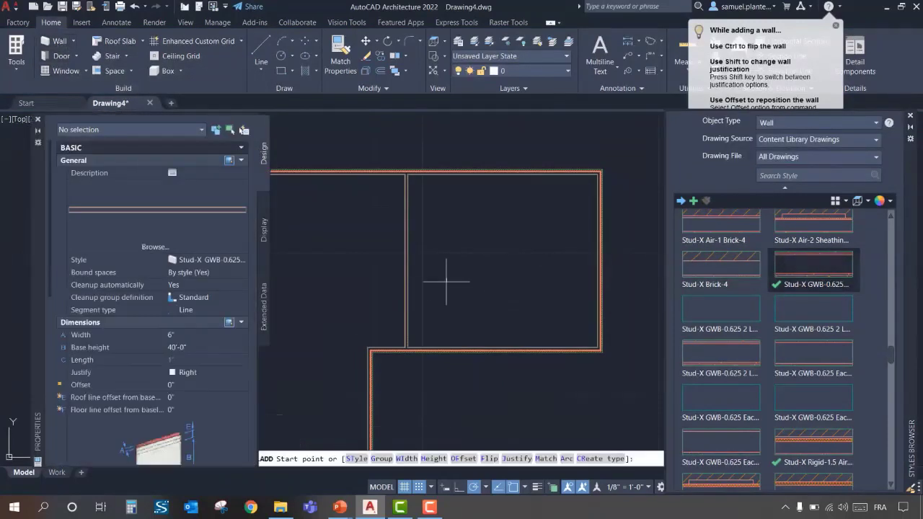
{"action": "left_click", "coordinate": [407, 259]}
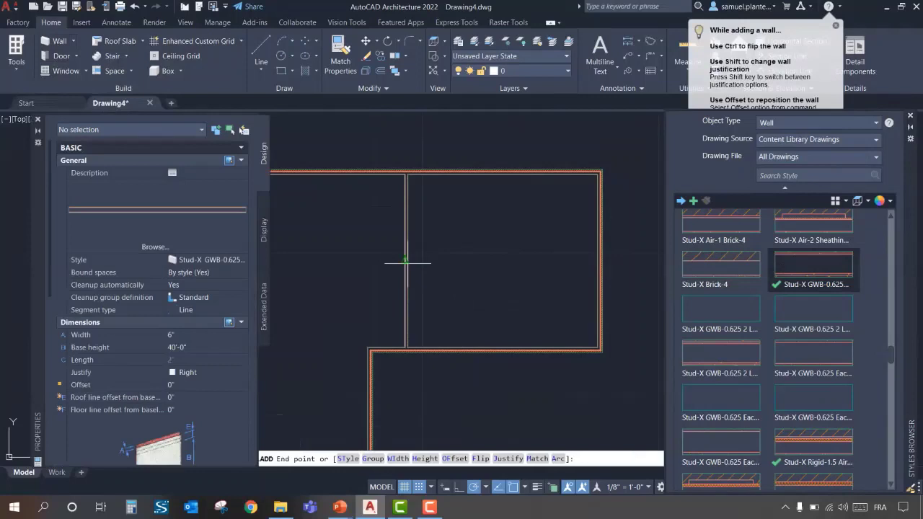
{"action": "left_click", "coordinate": [597, 260]}
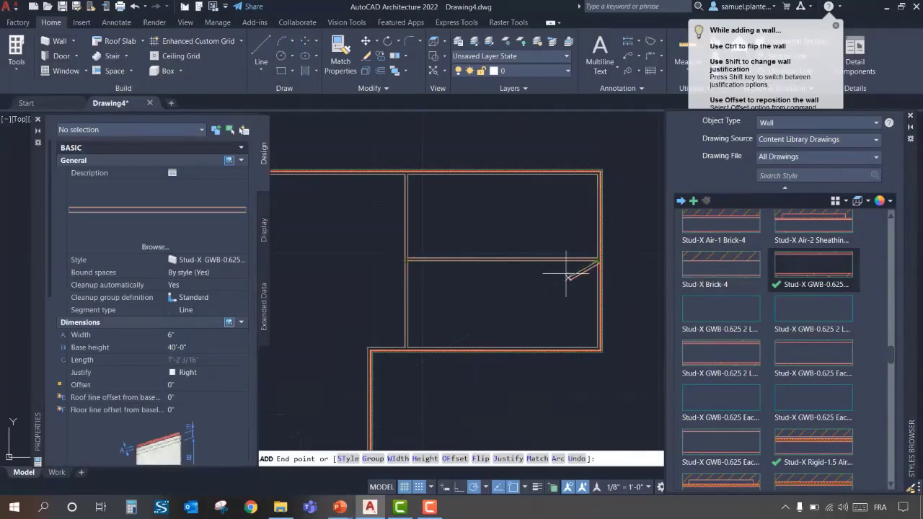
{"action": "right_click", "coordinate": [545, 283]}
{"action": "left_click", "coordinate": [569, 289]}
{"action": "scroll", "coordinate": [385, 259], "scroll_direction": "down", "scroll_amount": 4}
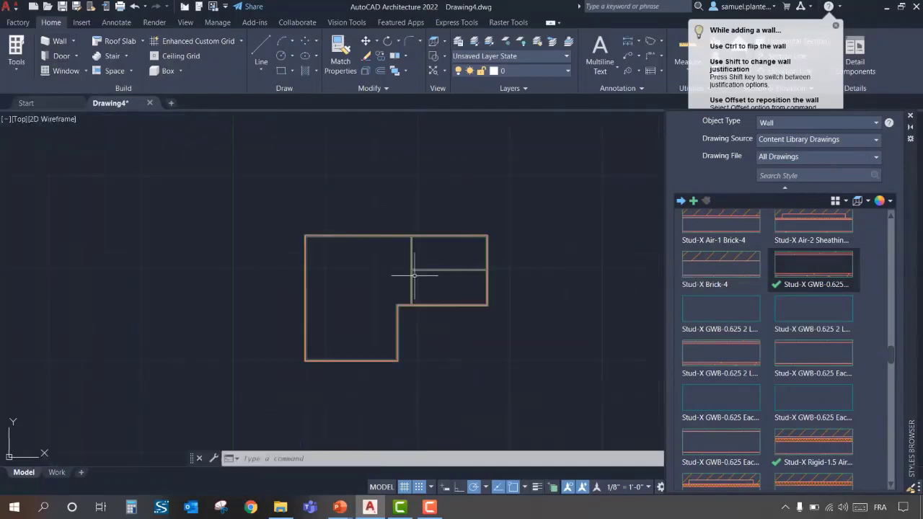
- Inspect the interior wall junction, dismiss the wall tip balloon and close the Styles Browser
{"action": "scroll", "coordinate": [422, 270], "scroll_direction": "up", "scroll_amount": 6}
{"action": "scroll", "coordinate": [405, 246], "scroll_direction": "up", "scroll_amount": 3}
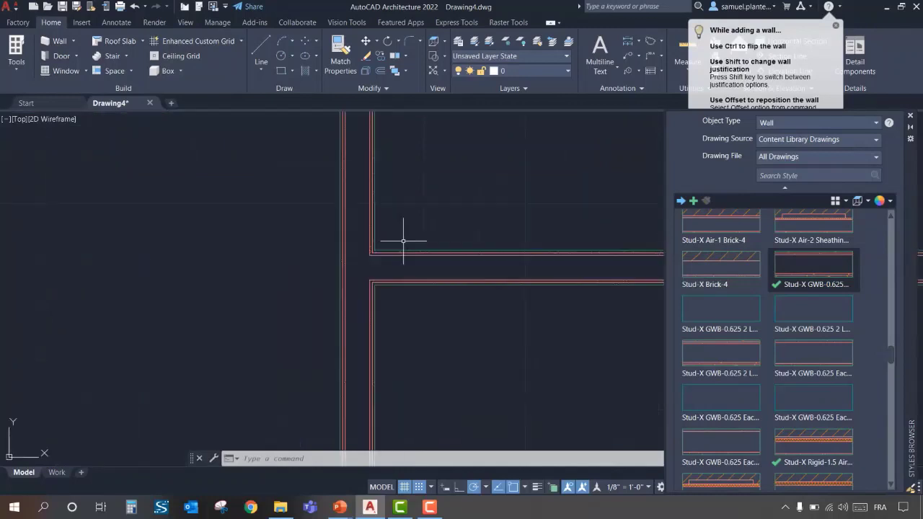
{"action": "scroll", "coordinate": [413, 241], "scroll_direction": "down", "scroll_amount": 5}
{"action": "middle_click_drag", "start_coordinate": [478, 295], "coordinate": [550, 291]}
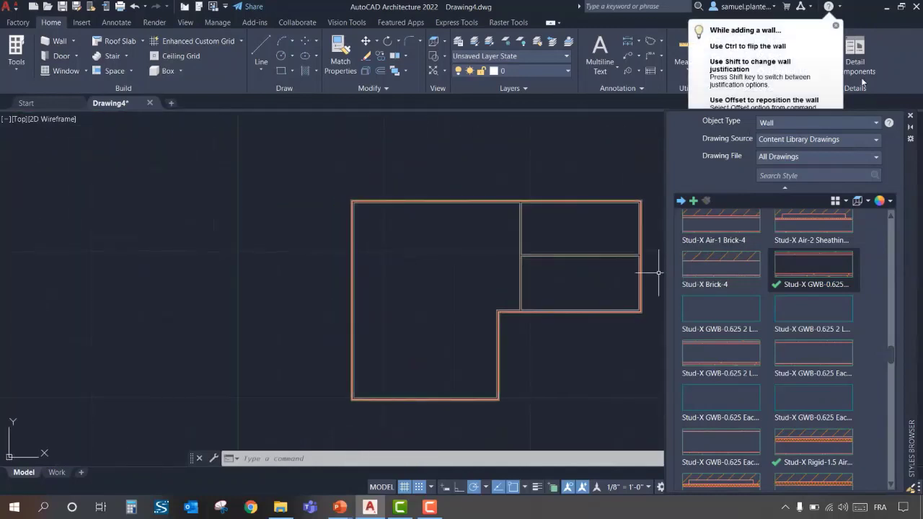
{"action": "left_click", "coordinate": [836, 26]}
{"action": "left_click", "coordinate": [911, 117]}
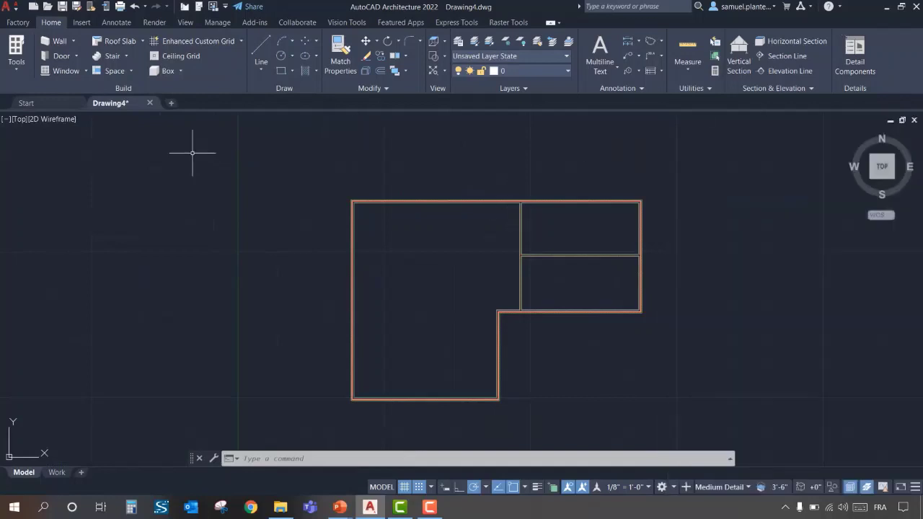
- Add two Standard 3'-0" x 7'-0" doors to the vertical partition, one per east room, both swinging into the rooms
{"action": "left_click", "coordinate": [61, 57]}
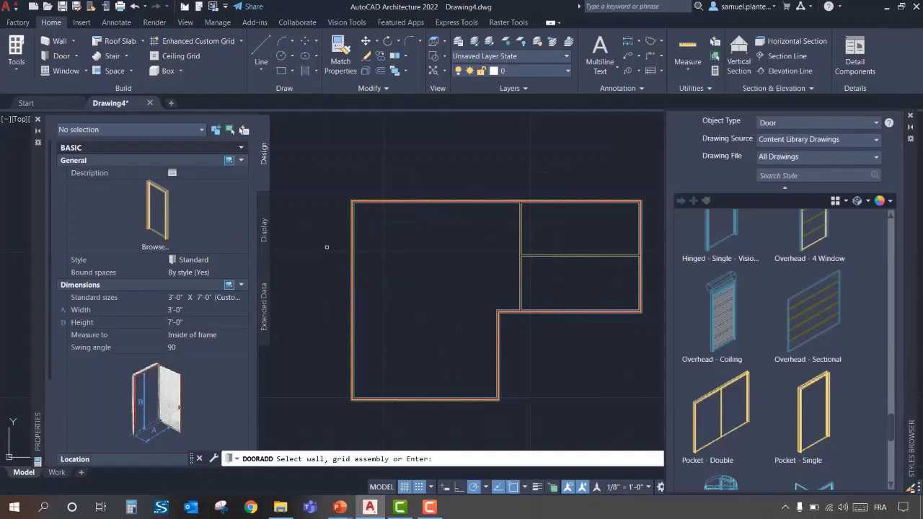
{"action": "scroll", "coordinate": [519, 232], "scroll_direction": "up", "scroll_amount": 4}
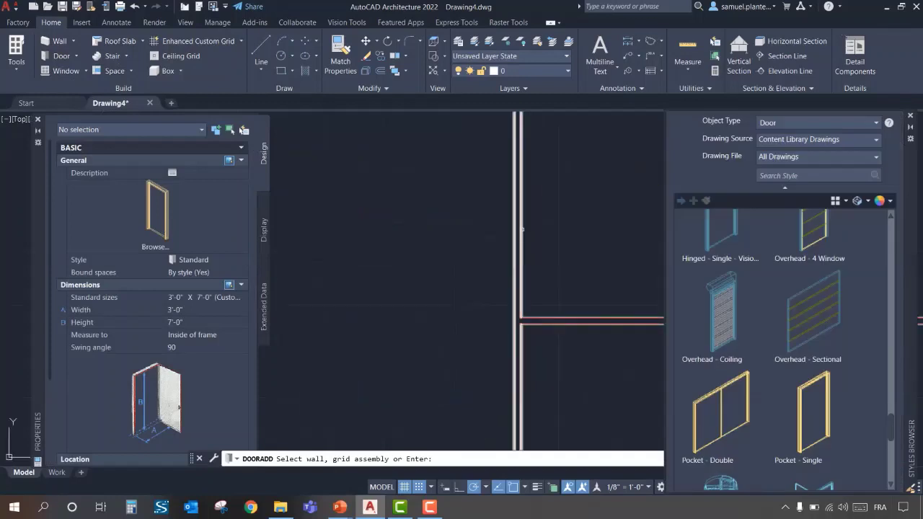
{"action": "left_click", "coordinate": [519, 230]}
{"action": "scroll", "coordinate": [519, 229], "scroll_direction": "down", "scroll_amount": 2}
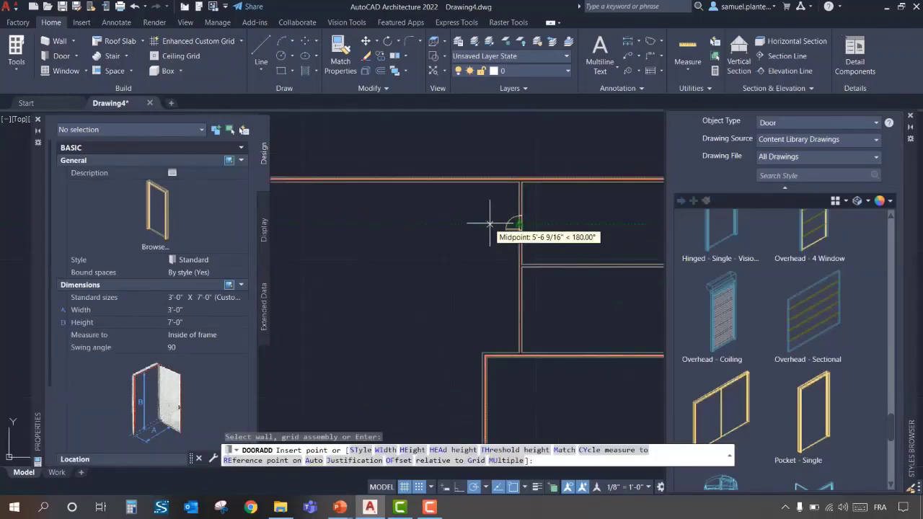
{"action": "left_click", "coordinate": [537, 224]}
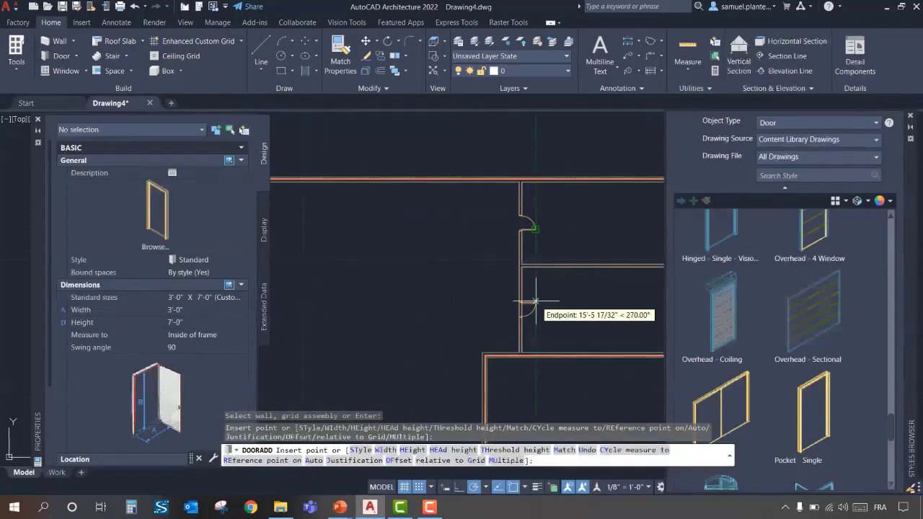
{"action": "left_click", "coordinate": [535, 297]}
{"action": "middle_click_drag", "start_coordinate": [441, 269], "coordinate": [398, 221]}
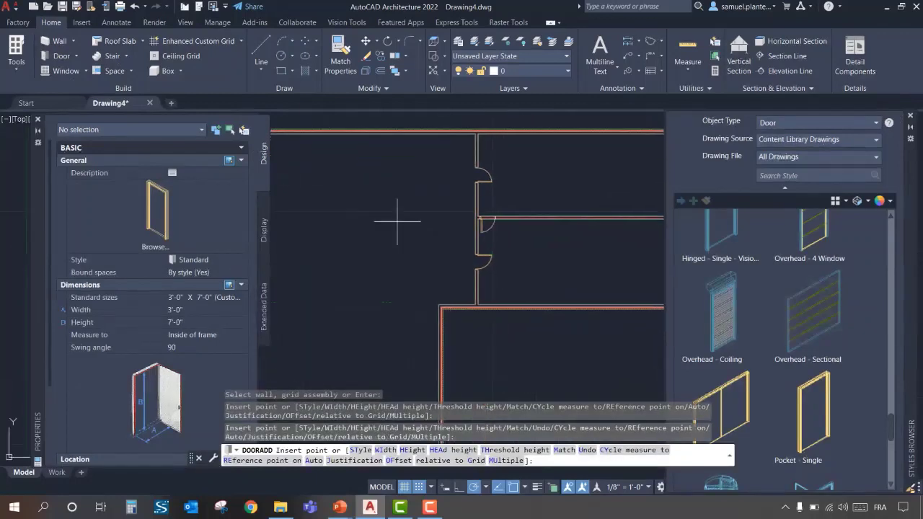
{"action": "scroll", "coordinate": [411, 225], "scroll_direction": "down", "scroll_amount": 2}
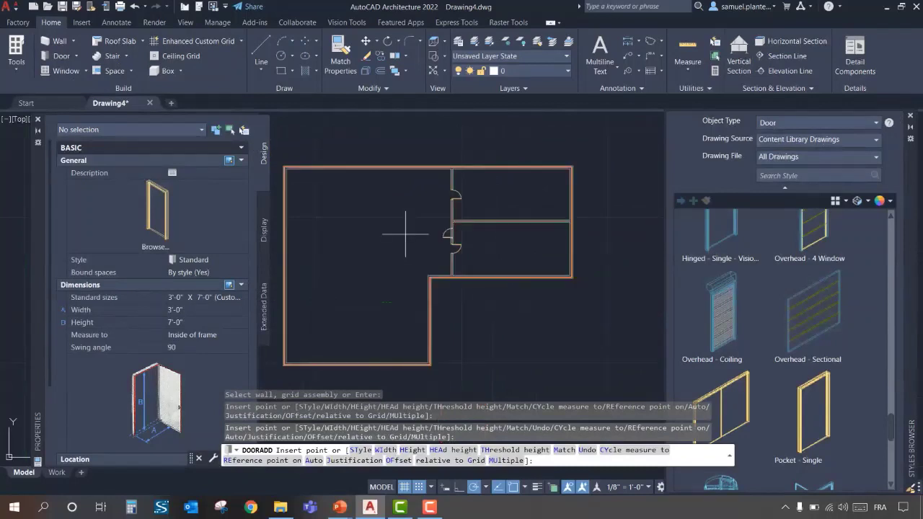
{"action": "right_click", "coordinate": [405, 234]}
{"action": "left_click", "coordinate": [431, 242]}
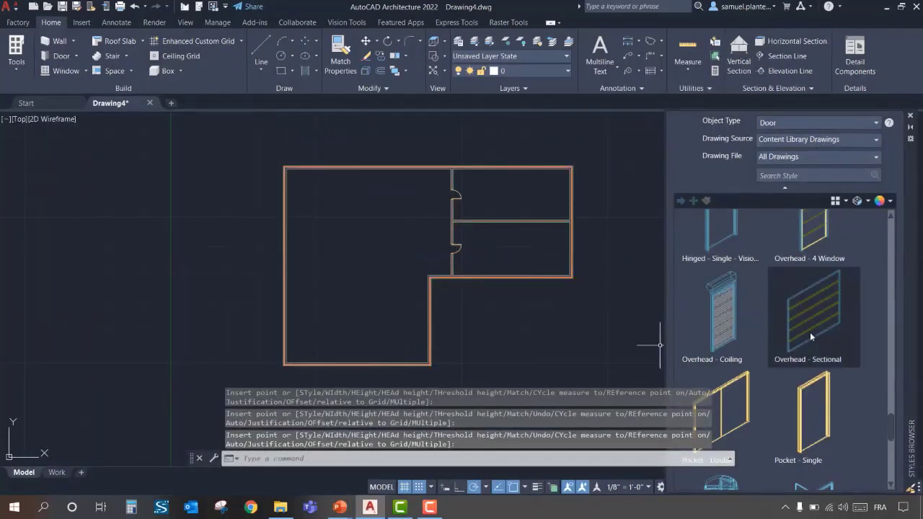
- Start adding a door in the Overhead - Coiling style
{"action": "left_click", "coordinate": [735, 319]}
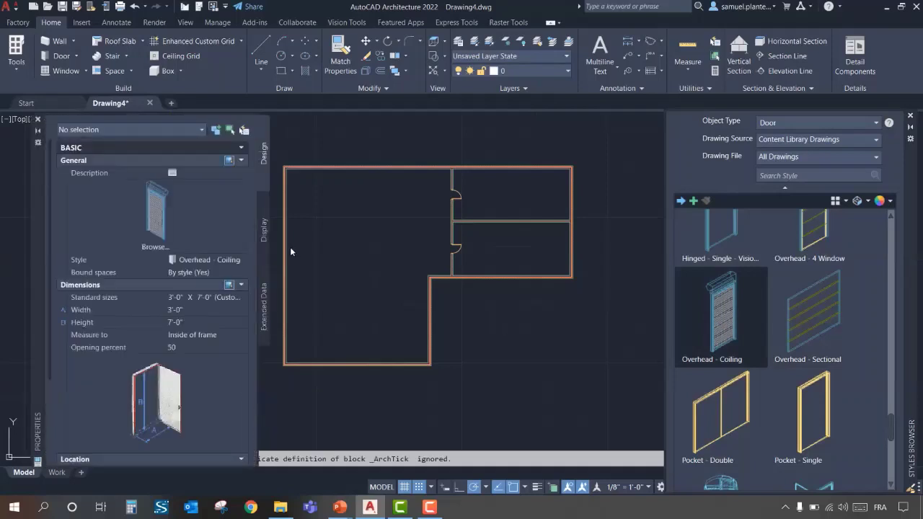
- Insert the Overhead - Coiling door into the west exterior wall of the large room
{"action": "left_click", "coordinate": [286, 241]}
{"action": "middle_click_drag", "start_coordinate": [285, 241], "coordinate": [493, 292]}
{"action": "scroll", "coordinate": [375, 294], "scroll_direction": "up", "scroll_amount": 5}
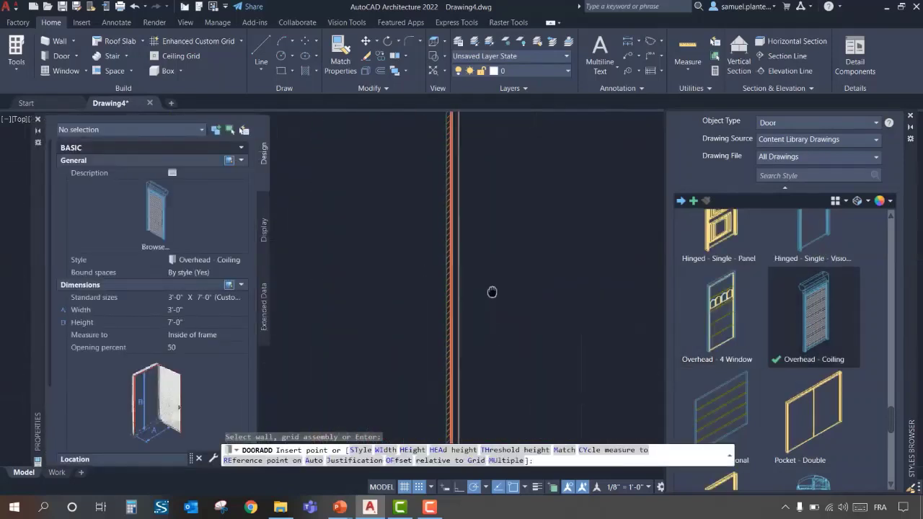
{"action": "left_click", "coordinate": [422, 289]}
{"action": "right_click", "coordinate": [536, 277]}
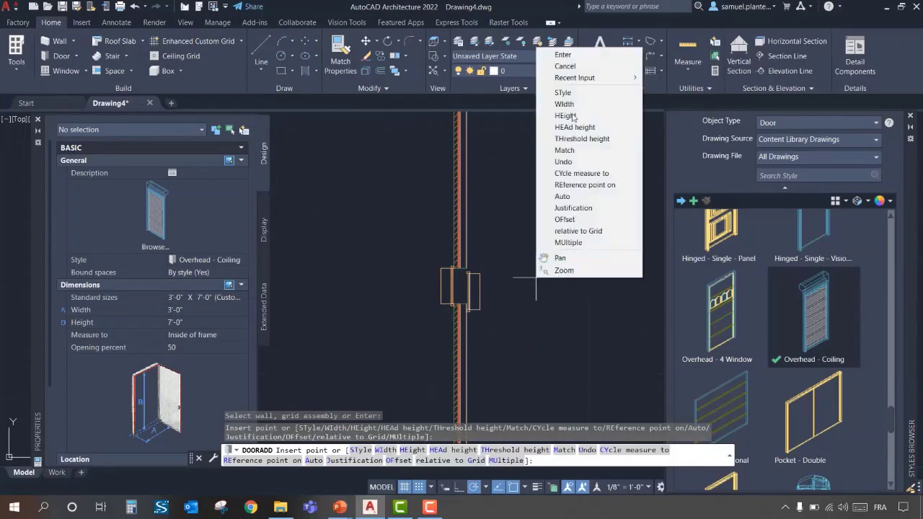
{"action": "left_click", "coordinate": [562, 55]}
- Stretch the overhead coiling door's south end along the west wall to make it a much wider opening
{"action": "left_click", "coordinate": [447, 286]}
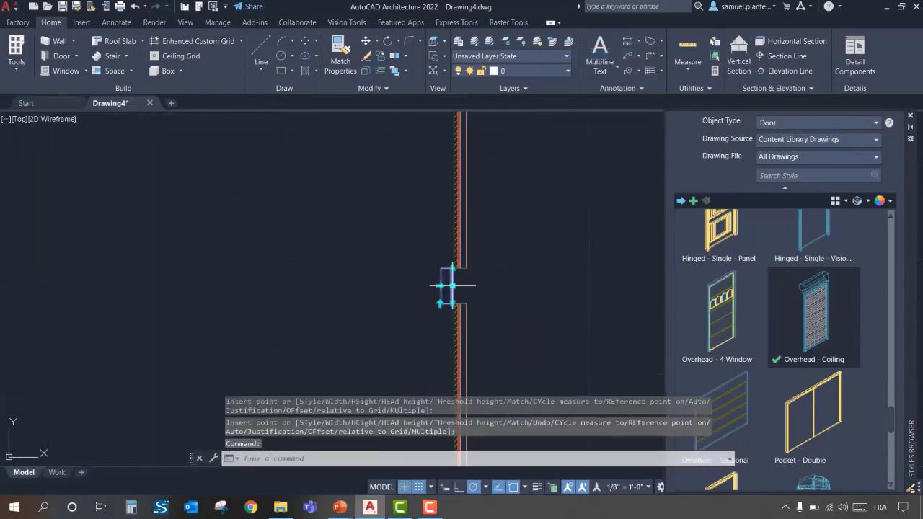
{"action": "middle_click_drag", "start_coordinate": [464, 297], "coordinate": [460, 226]}
{"action": "left_click", "coordinate": [447, 225]}
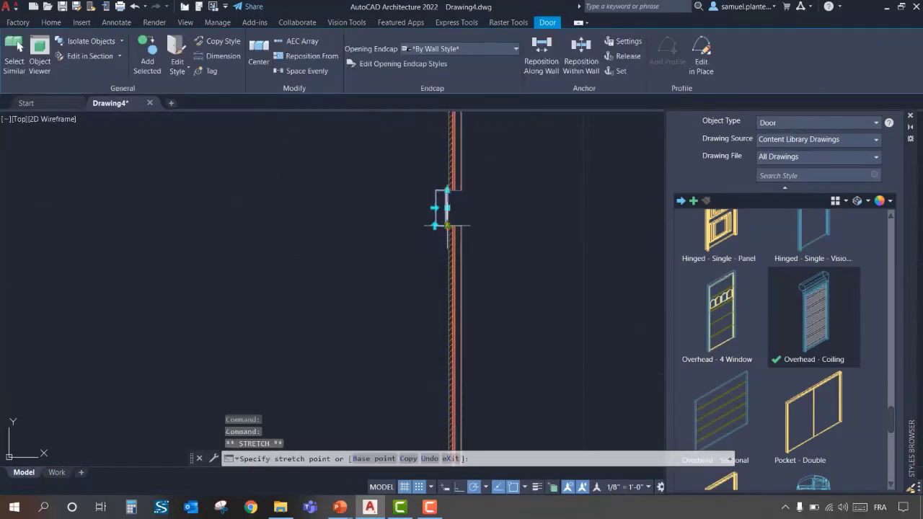
{"action": "left_click", "coordinate": [447, 369]}
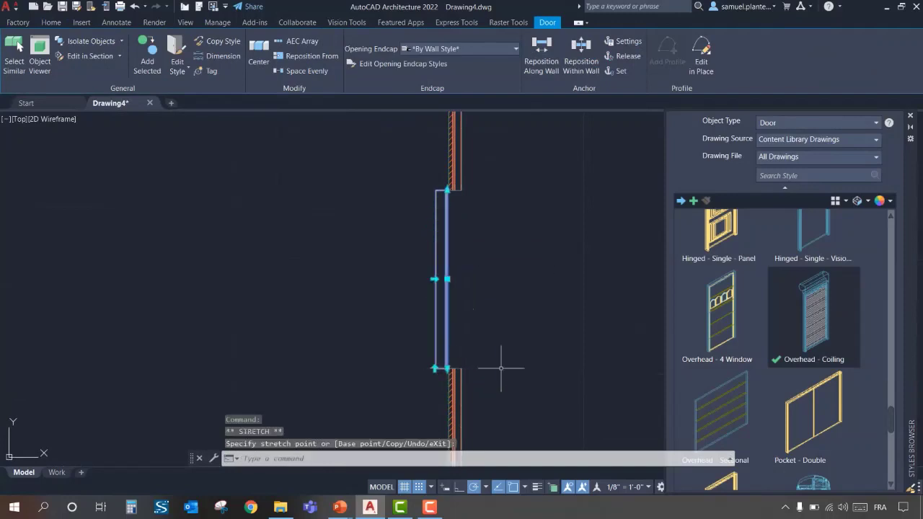
{"action": "scroll", "coordinate": [518, 333], "scroll_direction": "up", "scroll_amount": 3}
{"action": "scroll", "coordinate": [511, 321], "scroll_direction": "down", "scroll_amount": 7}
{"action": "middle_click_drag", "start_coordinate": [510, 315], "coordinate": [469, 310]}
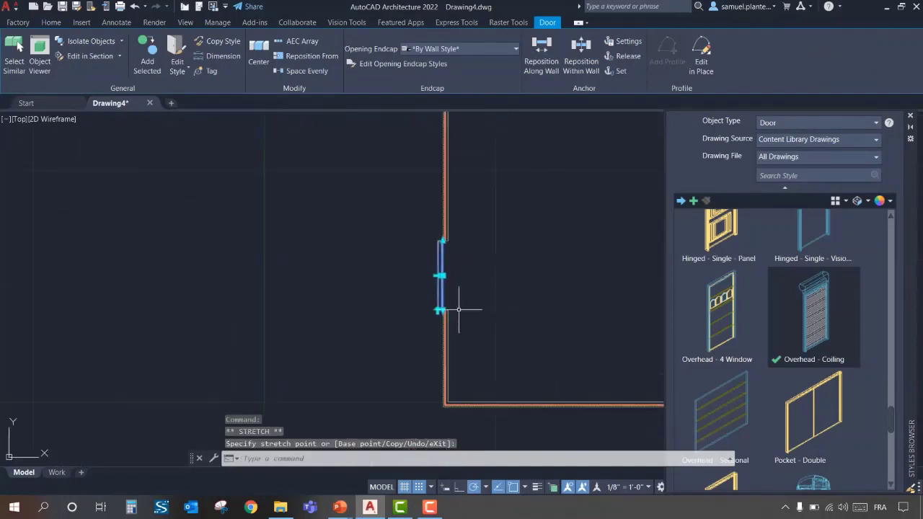
{"action": "left_click", "coordinate": [441, 310]}
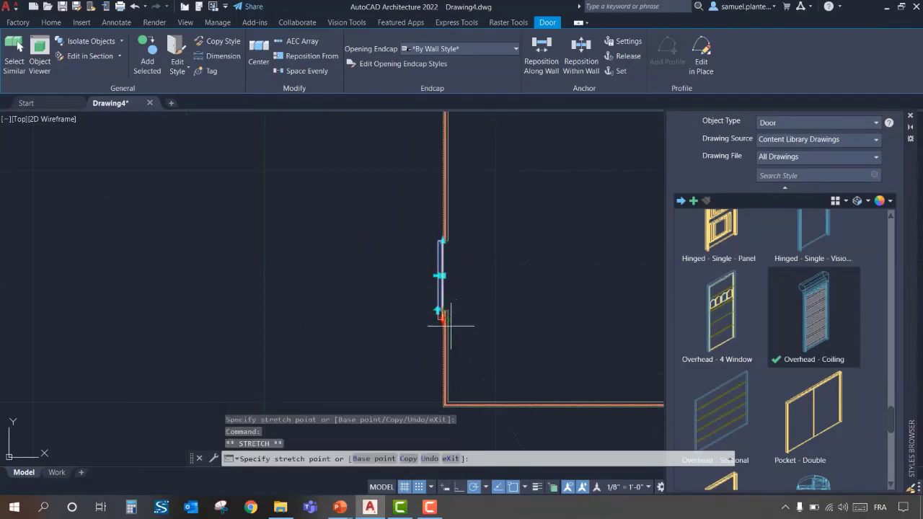
{"action": "left_click", "coordinate": [448, 321]}
{"action": "middle_click_drag", "start_coordinate": [482, 313], "coordinate": [446, 309]}
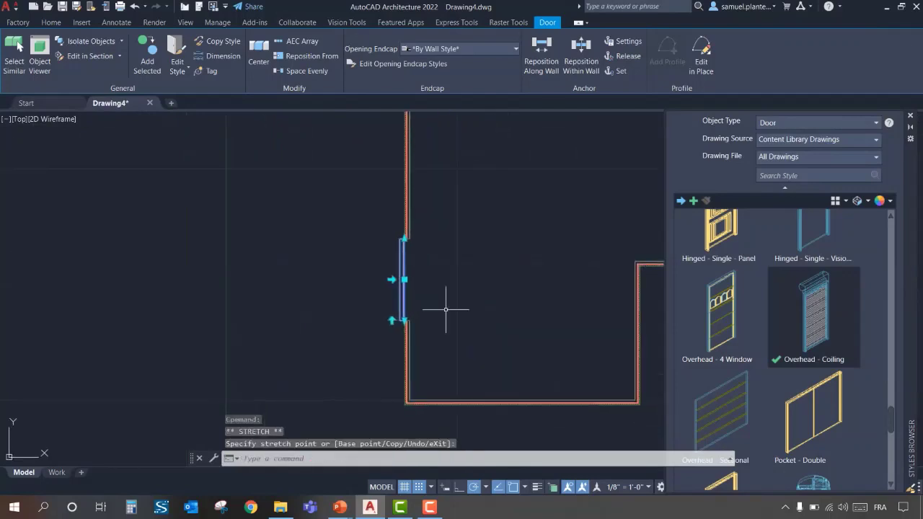
{"action": "key", "text": "F1"}
{"action": "left_click", "coordinate": [789, 71]}
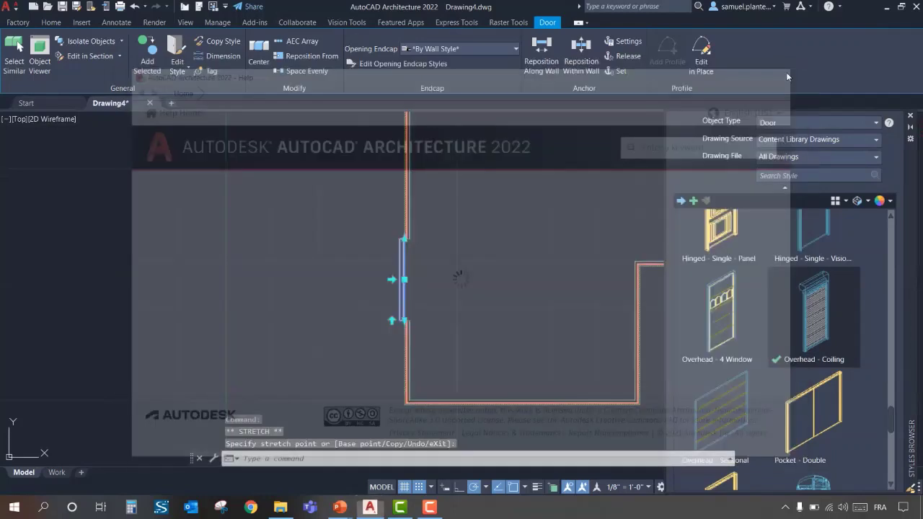
- Insert a single hinged vision door into the west exterior wall, north of the overhead coiling door
{"action": "scroll", "coordinate": [784, 339], "scroll_direction": "up", "scroll_amount": 3}
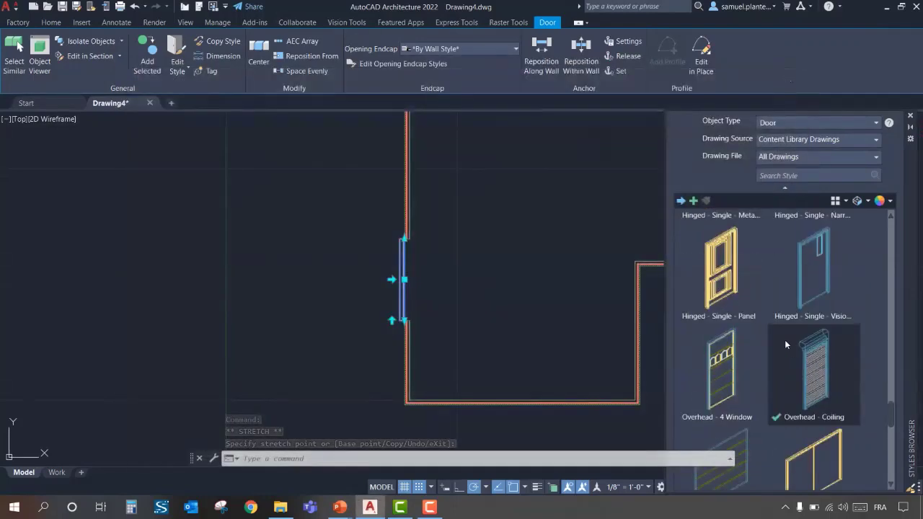
{"action": "left_click", "coordinate": [818, 388]}
{"action": "left_click_drag", "start_coordinate": [692, 312], "coordinate": [530, 207]}
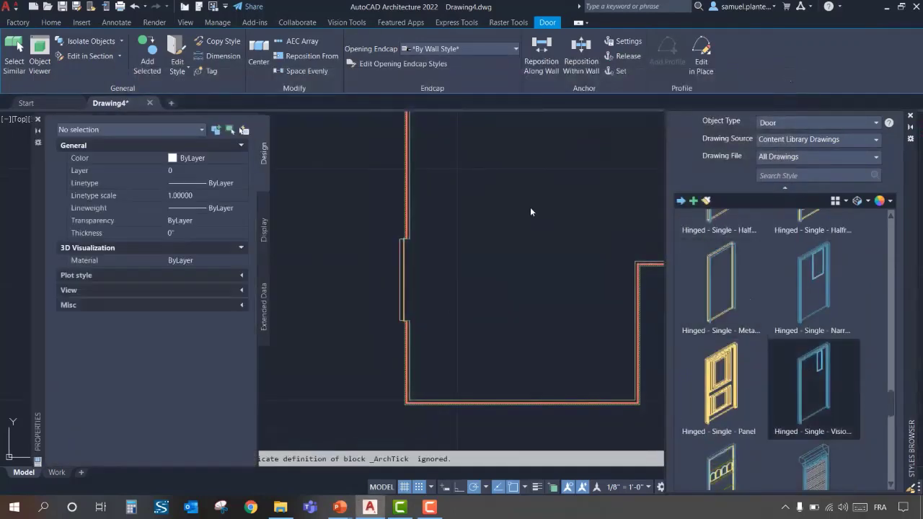
{"action": "left_click", "coordinate": [423, 234]}
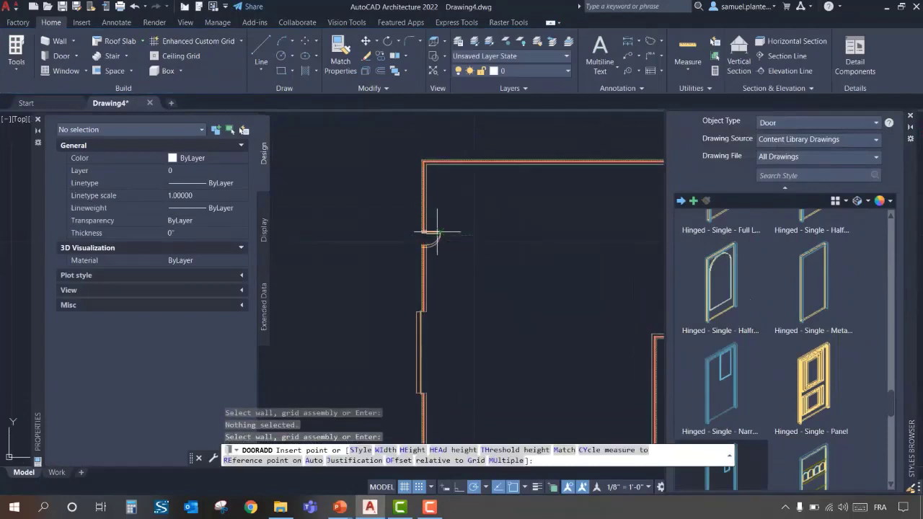
{"action": "left_click", "coordinate": [437, 235]}
{"action": "key", "text": "Escape"}
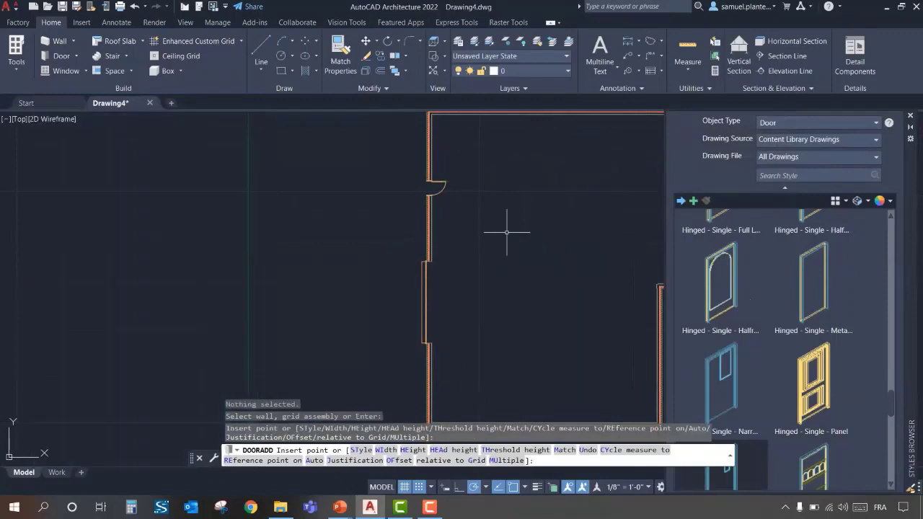
{"action": "middle_click_drag", "start_coordinate": [507, 233], "coordinate": [346, 249]}
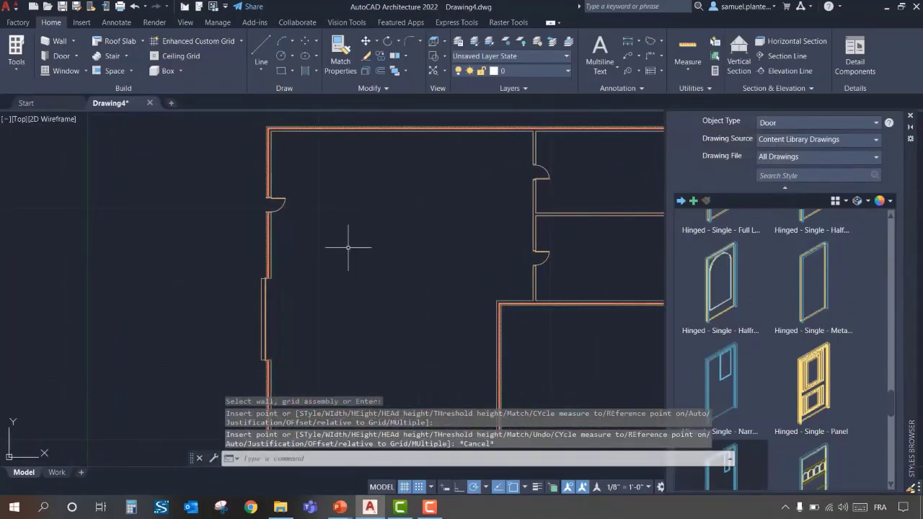
{"action": "left_click", "coordinate": [910, 115]}
- Start adding a window and choose the Glider style from the content library drawings
{"action": "left_click", "coordinate": [59, 71]}
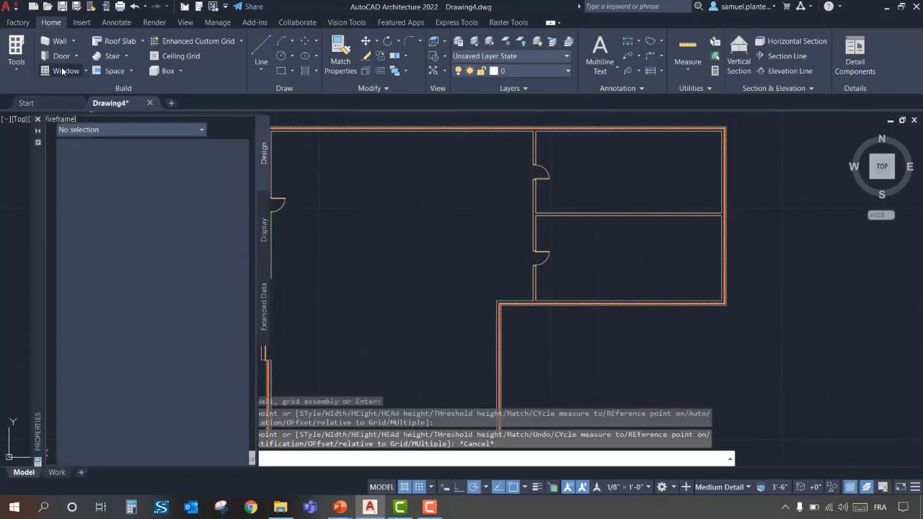
{"action": "left_click", "coordinate": [163, 206]}
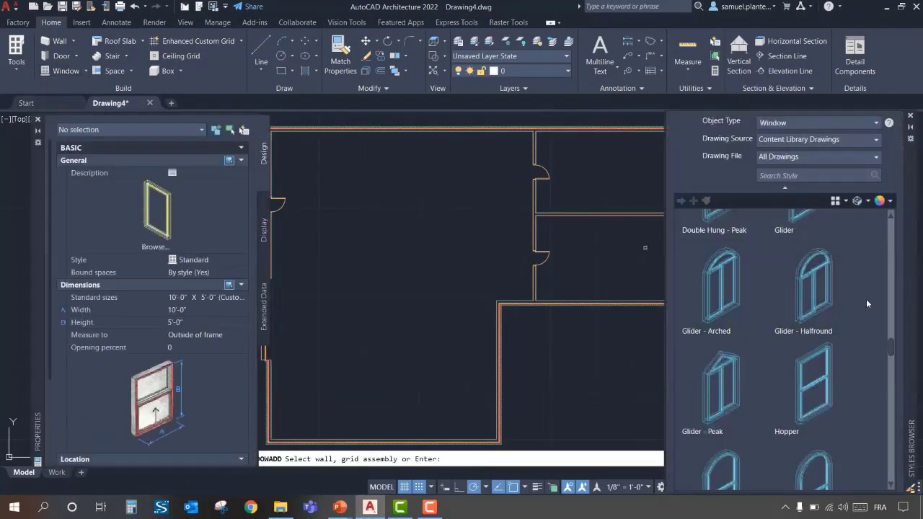
{"action": "scroll", "coordinate": [858, 310], "scroll_direction": "down", "scroll_amount": 5}
{"action": "scroll", "coordinate": [855, 308], "scroll_direction": "down", "scroll_amount": 4}
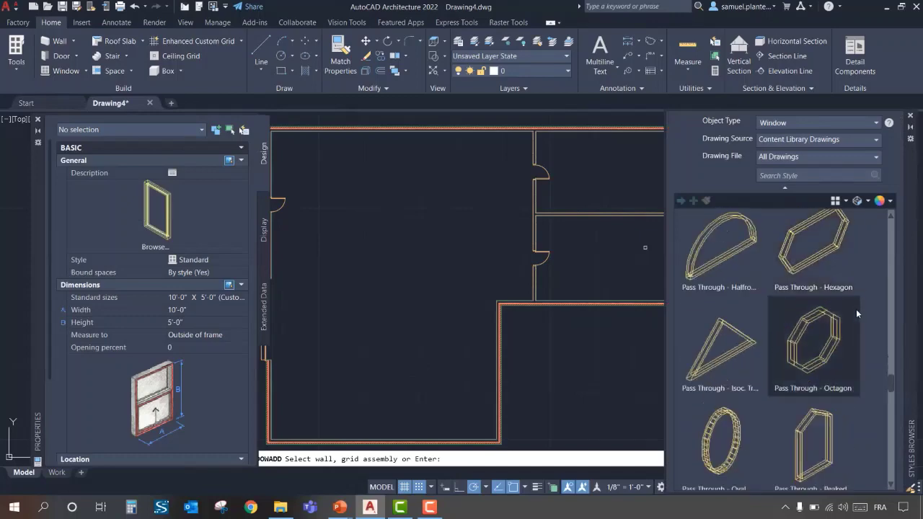
{"action": "scroll", "coordinate": [855, 308], "scroll_direction": "up", "scroll_amount": 6}
{"action": "scroll", "coordinate": [849, 300], "scroll_direction": "up", "scroll_amount": 4}
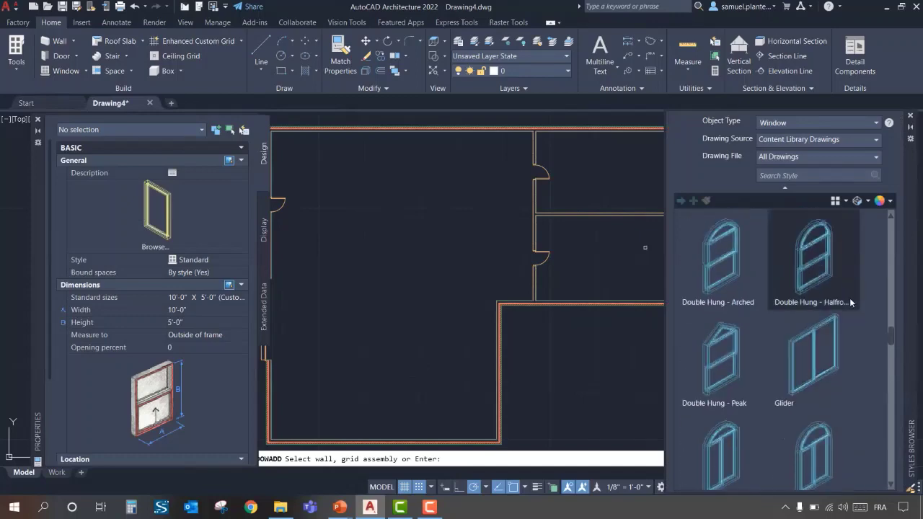
{"action": "left_click", "coordinate": [838, 362]}
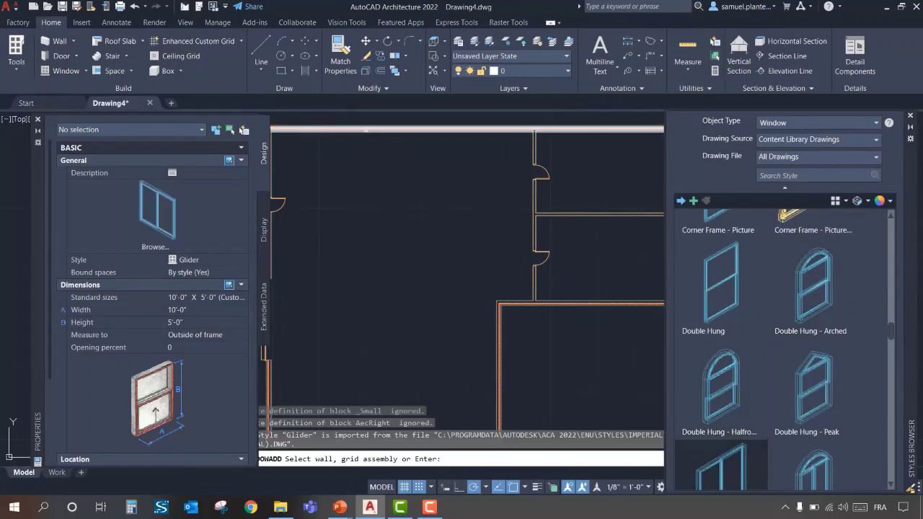
- Insert one Glider window in the large room's north exterior wall and another in its south wall
{"action": "left_click", "coordinate": [393, 129]}
{"action": "left_click", "coordinate": [401, 129]}
{"action": "middle_click_drag", "start_coordinate": [386, 336], "coordinate": [413, 197]}
{"action": "left_click", "coordinate": [421, 299]}
{"action": "right_click", "coordinate": [429, 209]}
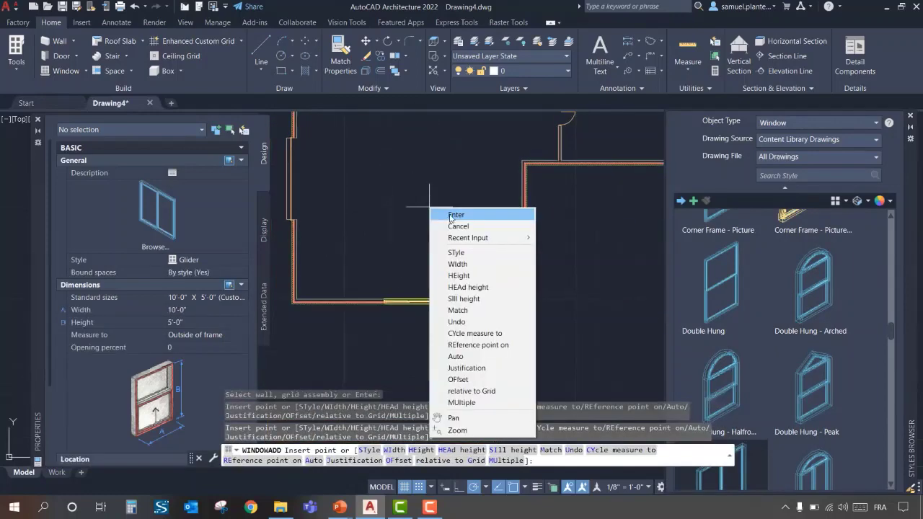
{"action": "left_click", "coordinate": [451, 216]}
- Add a single horizontal Standard stair flight in the middle of the large room and close the styles browser
{"action": "scroll", "coordinate": [382, 203], "scroll_direction": "down", "scroll_amount": 2}
{"action": "middle_click_drag", "start_coordinate": [387, 199], "coordinate": [351, 233]}
{"action": "scroll", "coordinate": [350, 233], "scroll_direction": "down", "scroll_amount": 1}
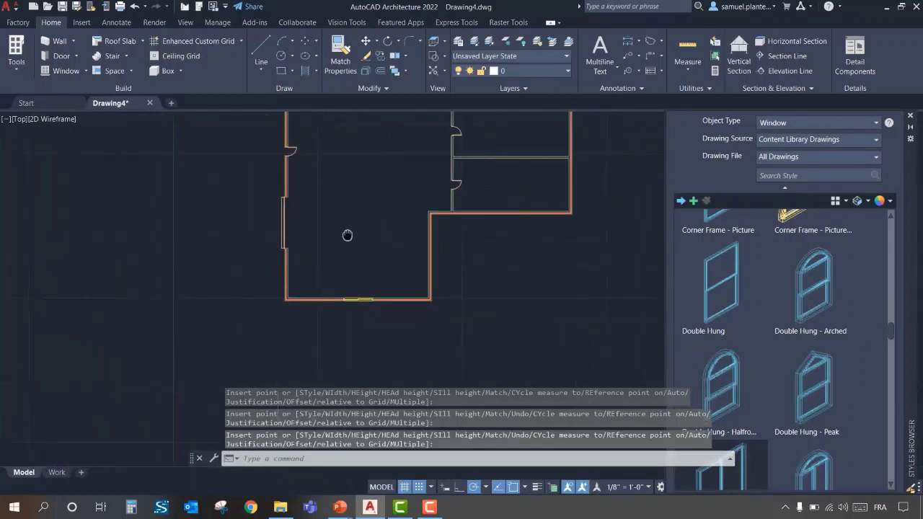
{"action": "left_click", "coordinate": [118, 57]}
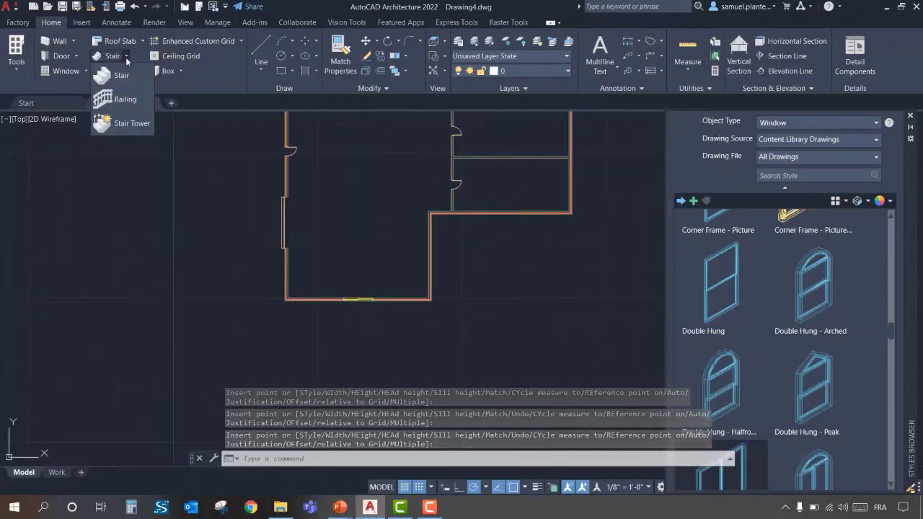
{"action": "left_click", "coordinate": [113, 71]}
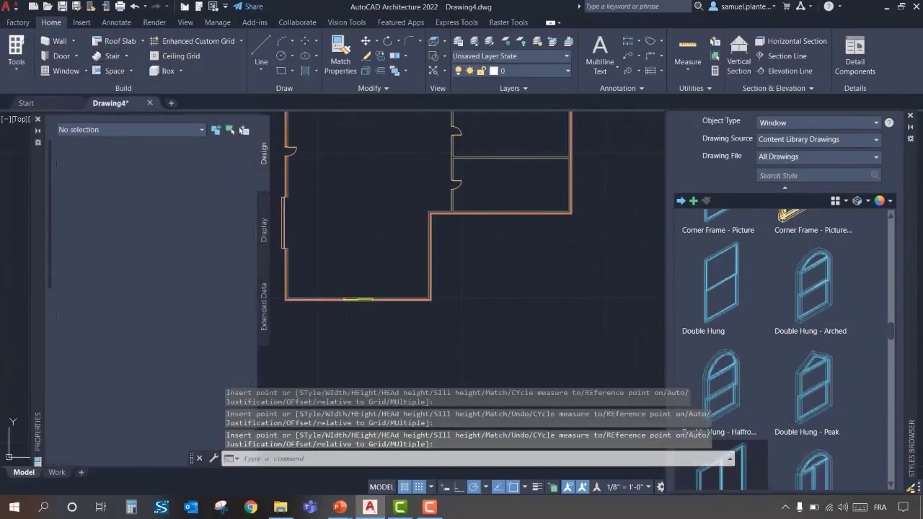
{"action": "left_click", "coordinate": [111, 56]}
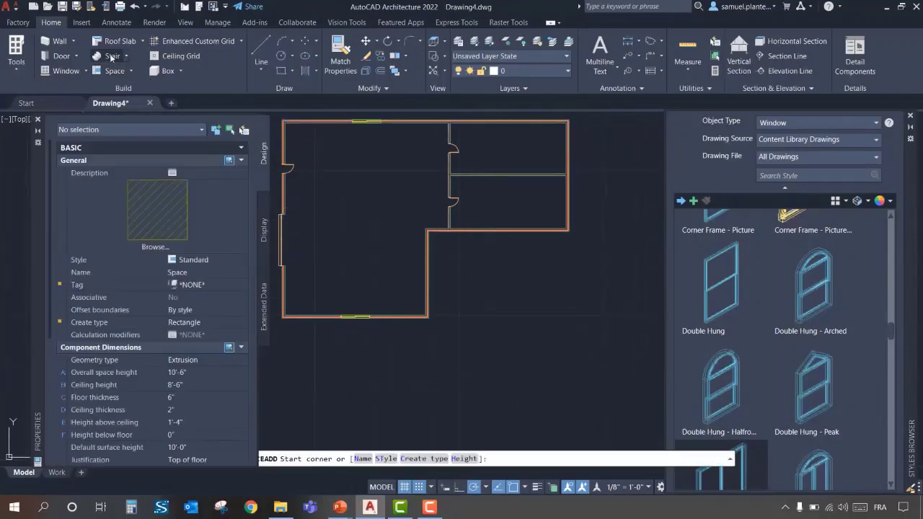
{"action": "left_click", "coordinate": [324, 241]}
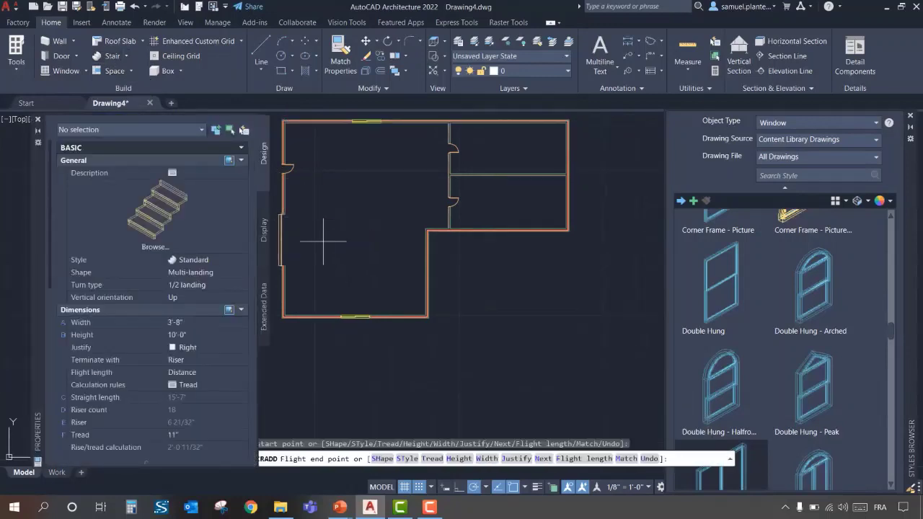
{"action": "left_click", "coordinate": [368, 240]}
{"action": "right_click", "coordinate": [373, 186]}
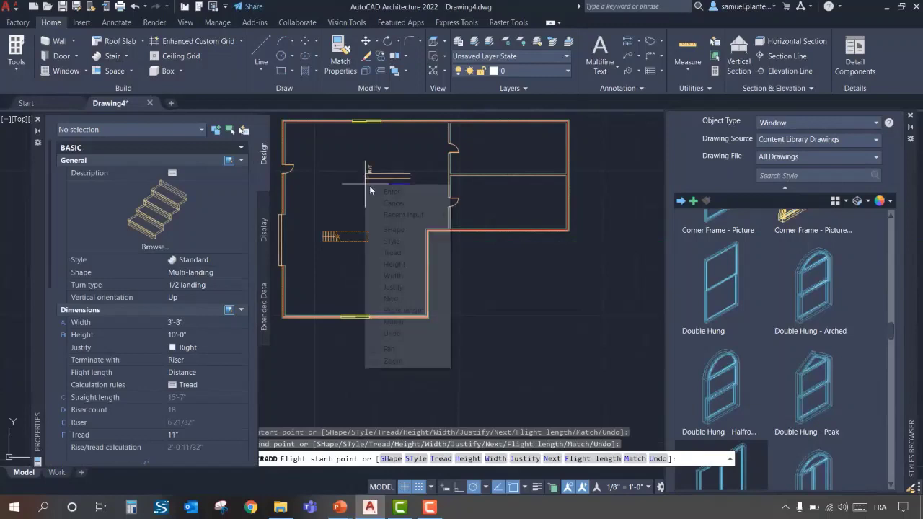
{"action": "left_click", "coordinate": [389, 189]}
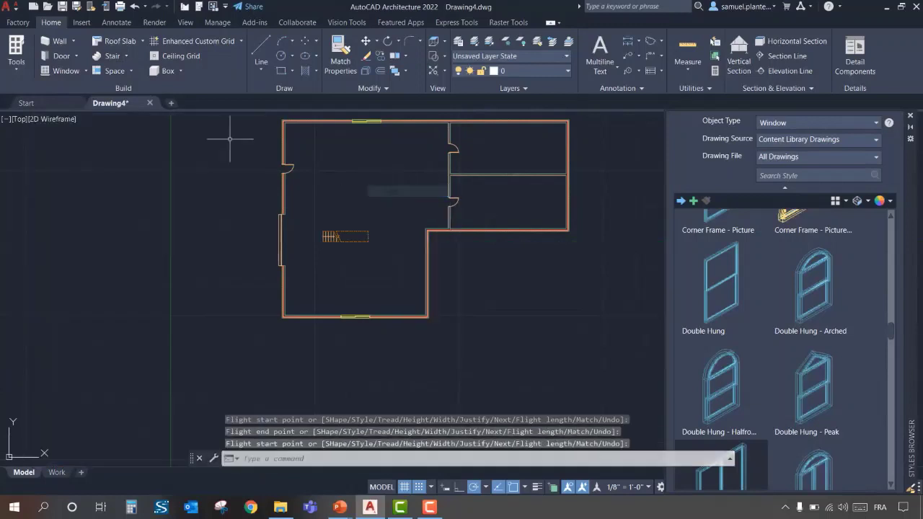
{"action": "left_click", "coordinate": [909, 115]}
- Preview the floor plan in the Reflected and Diagnostic display configurations and switch back to Medium Detail
{"action": "scroll", "coordinate": [331, 230], "scroll_direction": "up", "scroll_amount": 5}
{"action": "middle_click_drag", "start_coordinate": [353, 218], "coordinate": [411, 225]}
{"action": "scroll", "coordinate": [377, 255], "scroll_direction": "down", "scroll_amount": 2}
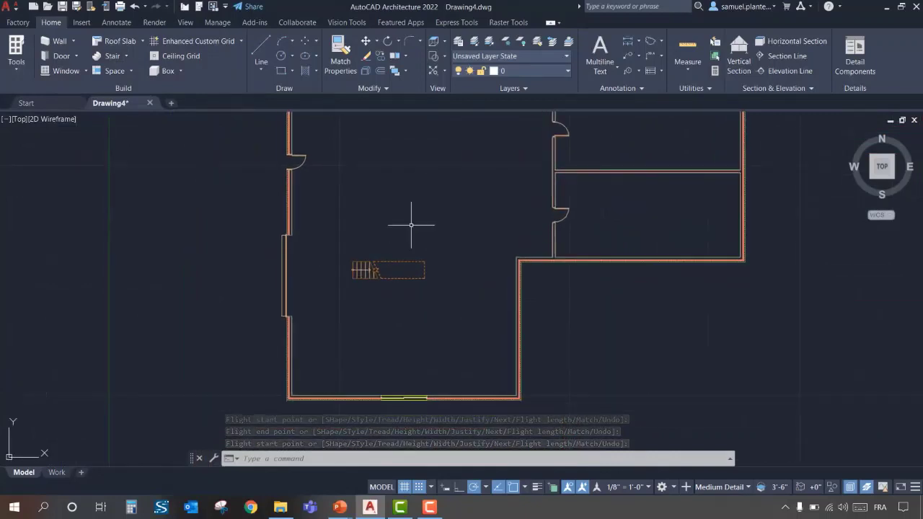
{"action": "middle_click_drag", "start_coordinate": [463, 236], "coordinate": [472, 263]}
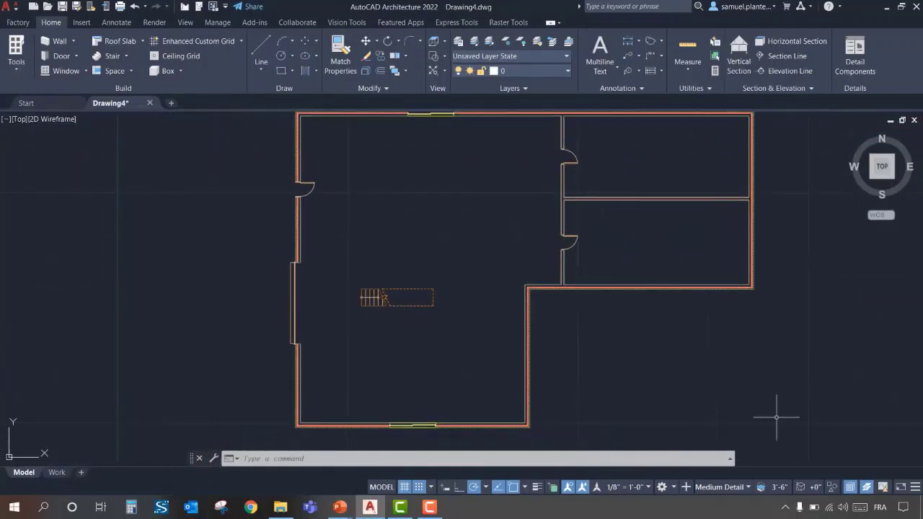
{"action": "left_click", "coordinate": [744, 489]}
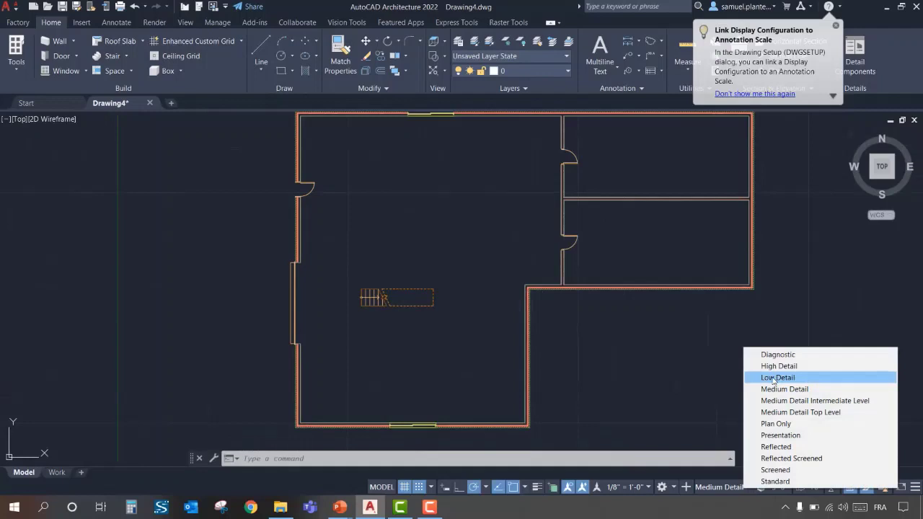
{"action": "left_click", "coordinate": [788, 446]}
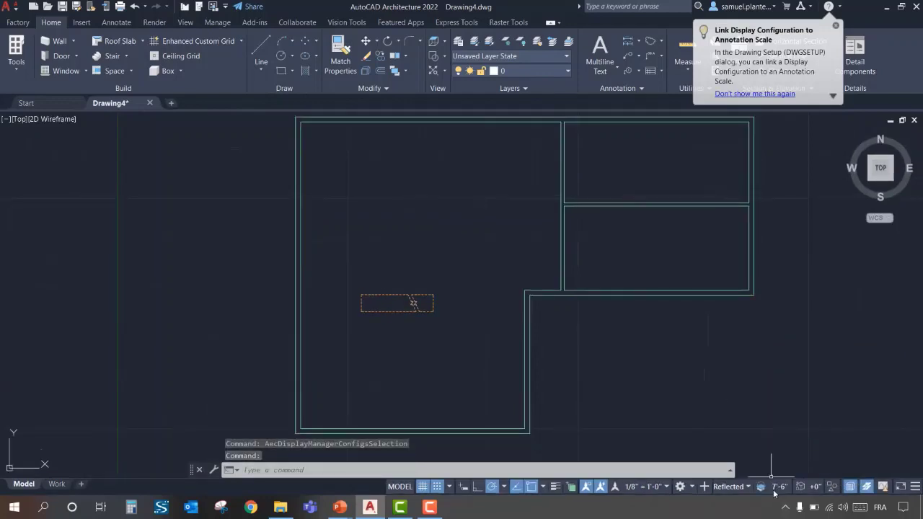
{"action": "left_click", "coordinate": [747, 487]}
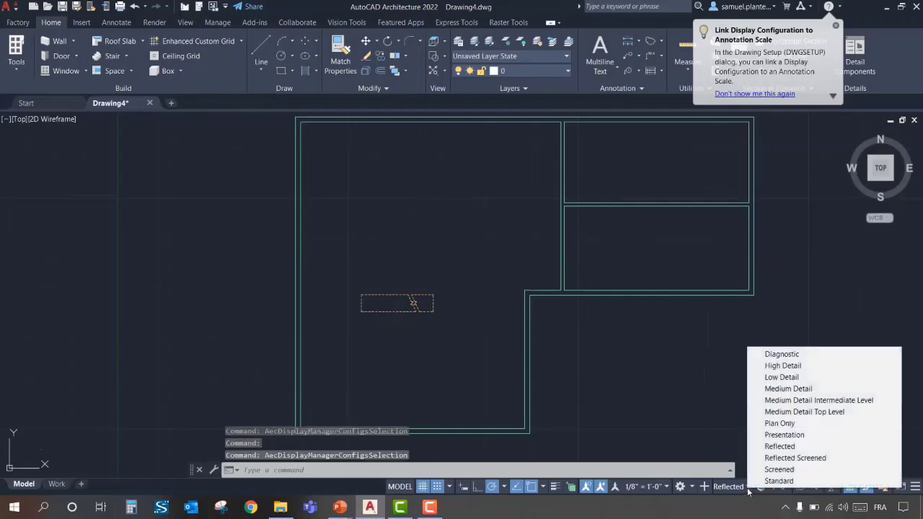
{"action": "left_click", "coordinate": [781, 354]}
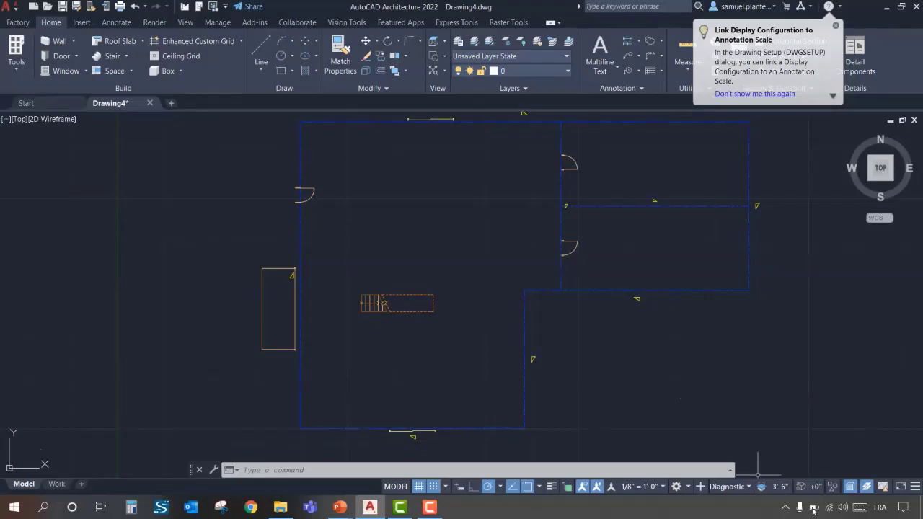
{"action": "left_click", "coordinate": [736, 487]}
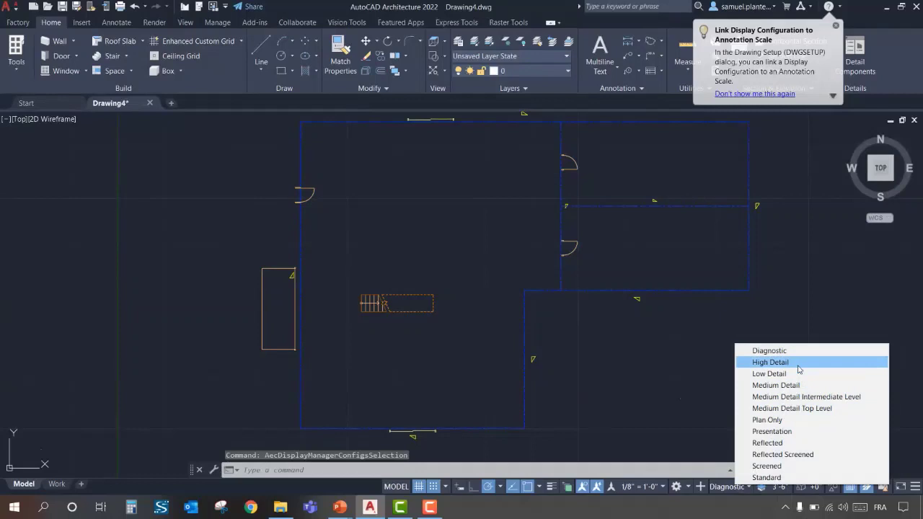
{"action": "left_click", "coordinate": [795, 388]}
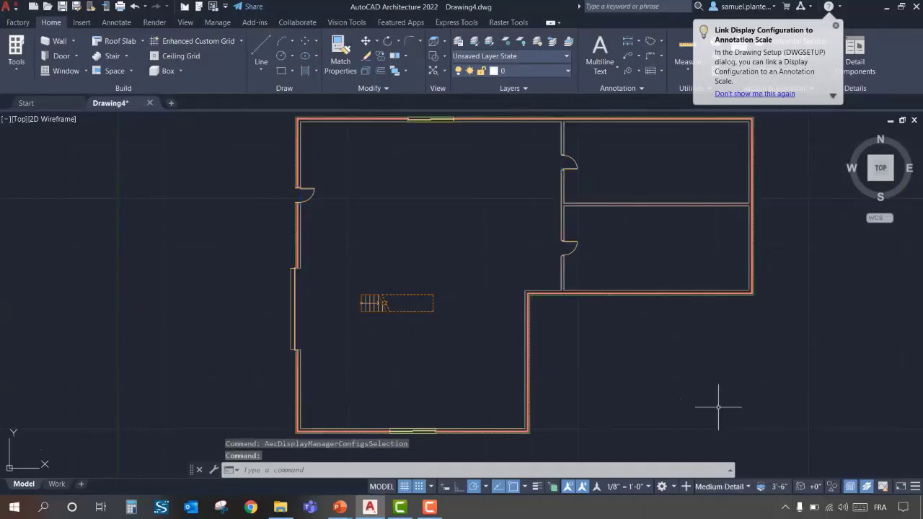
- Select all exterior walls of the same style as the large room's east wall and set their base height to 12'
{"action": "left_click", "coordinate": [529, 377]}
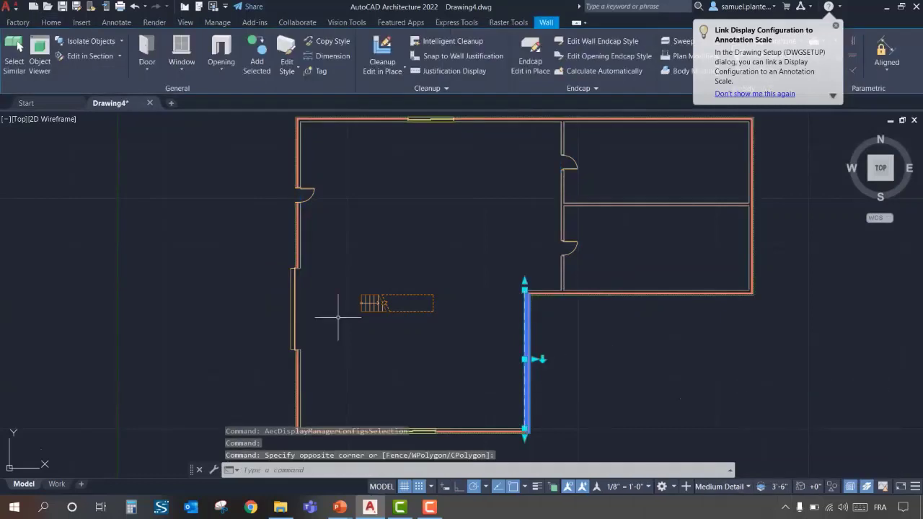
{"action": "left_click", "coordinate": [49, 24]}
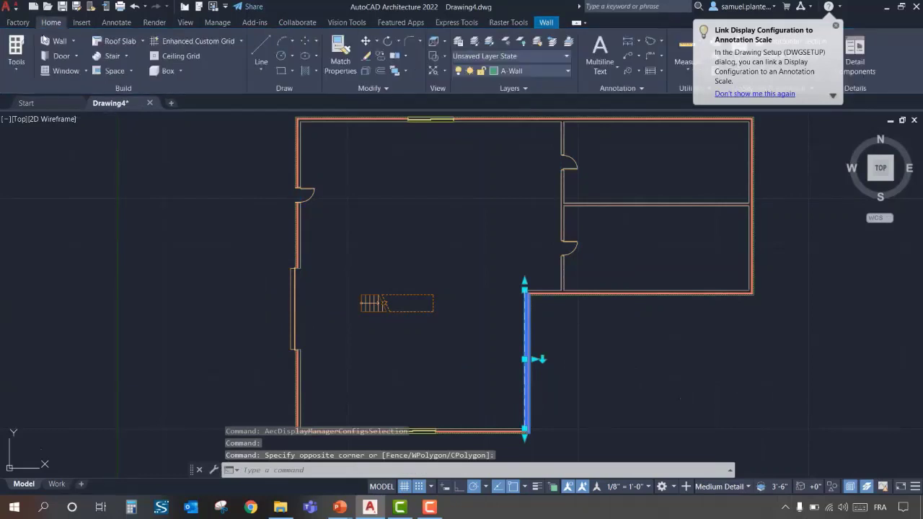
{"action": "left_click", "coordinate": [16, 66]}
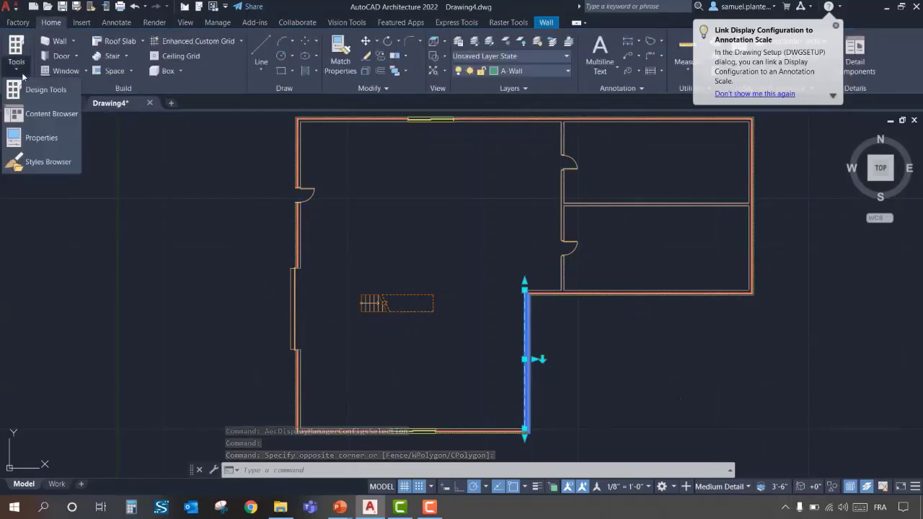
{"action": "left_click", "coordinate": [44, 137]}
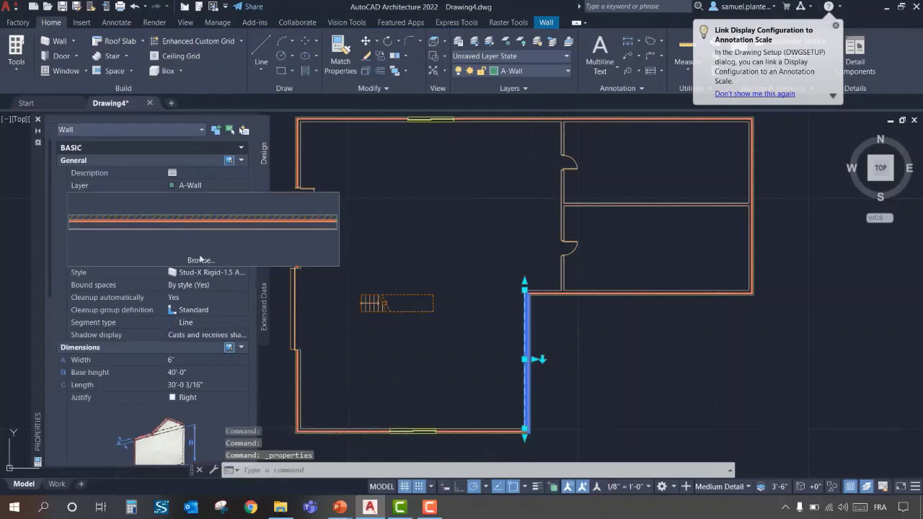
{"action": "middle_click_drag", "start_coordinate": [595, 374], "coordinate": [620, 362]}
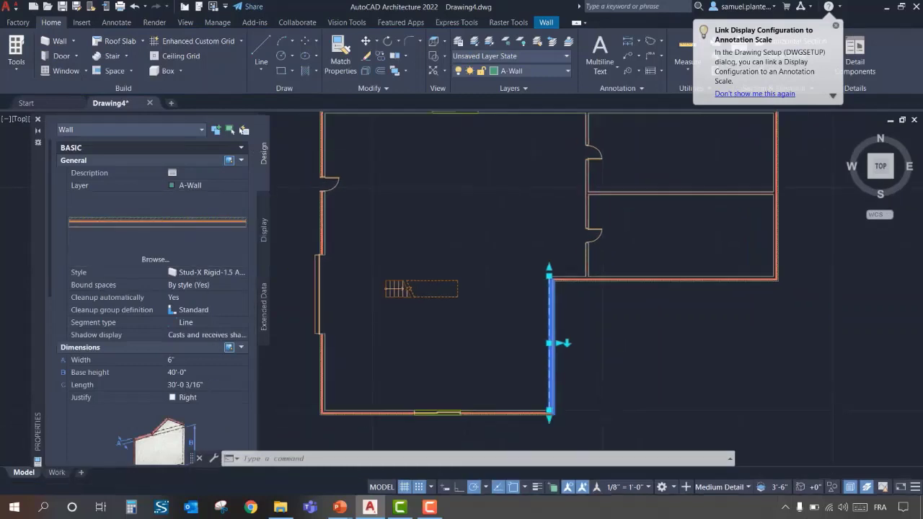
{"action": "right_click", "coordinate": [557, 375]}
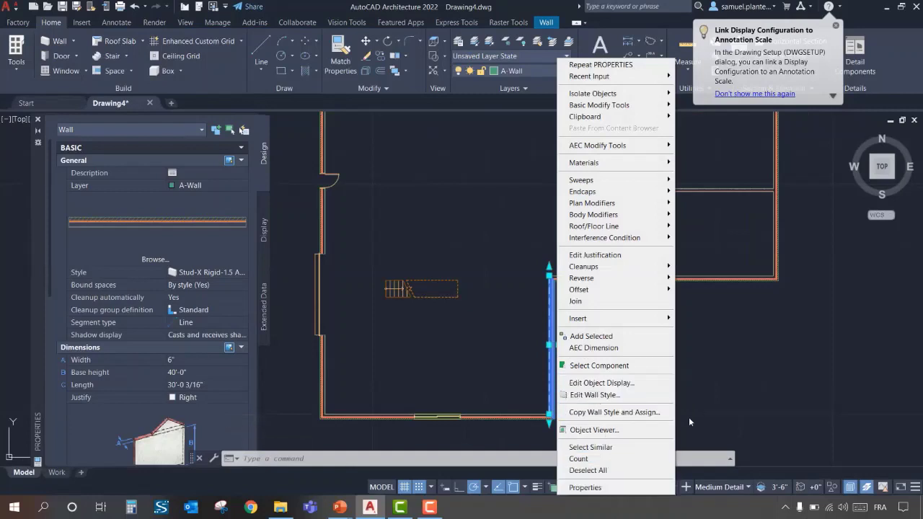
{"action": "left_click", "coordinate": [619, 447]}
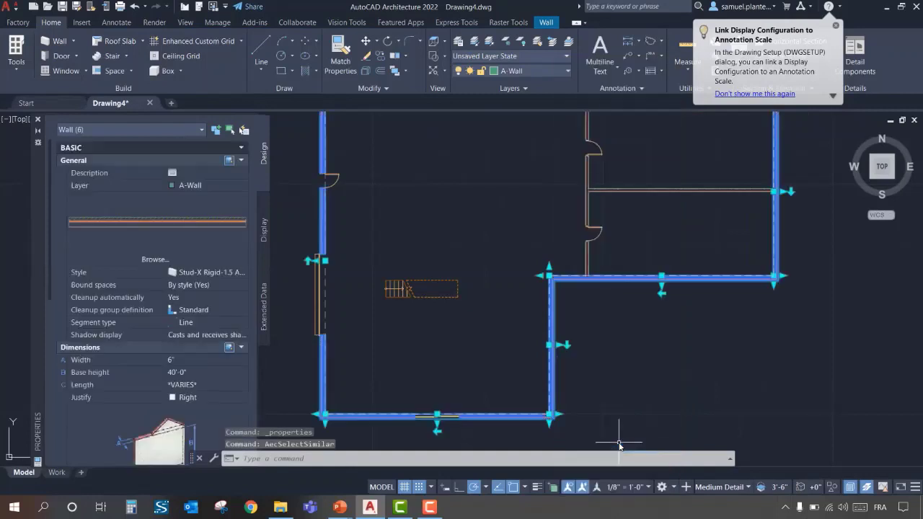
{"action": "left_click", "coordinate": [194, 372]}
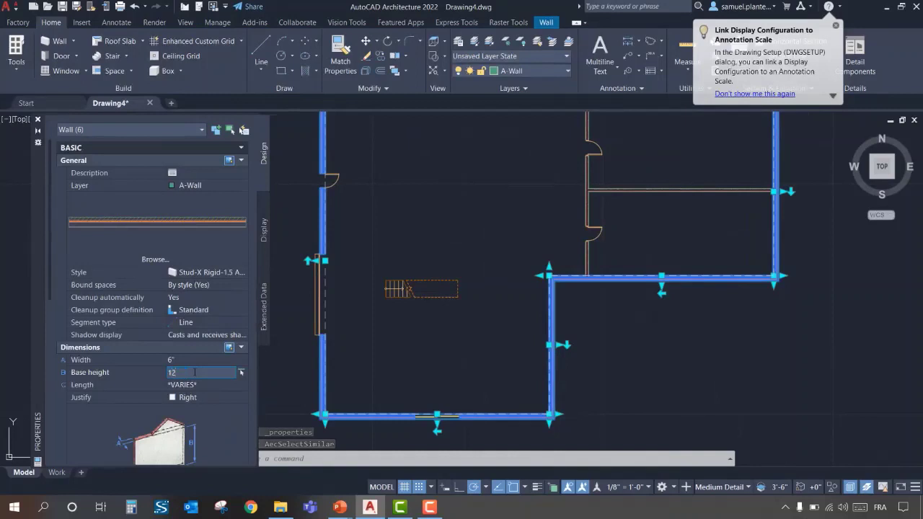
{"action": "type", "text": "12'"}
{"action": "key", "text": "Return"}
{"action": "key", "text": "Escape"}
- Set the base height of the two interior partition walls to 12', close their properties and deselect them
{"action": "left_click_drag", "start_coordinate": [612, 206], "coordinate": [548, 180]}
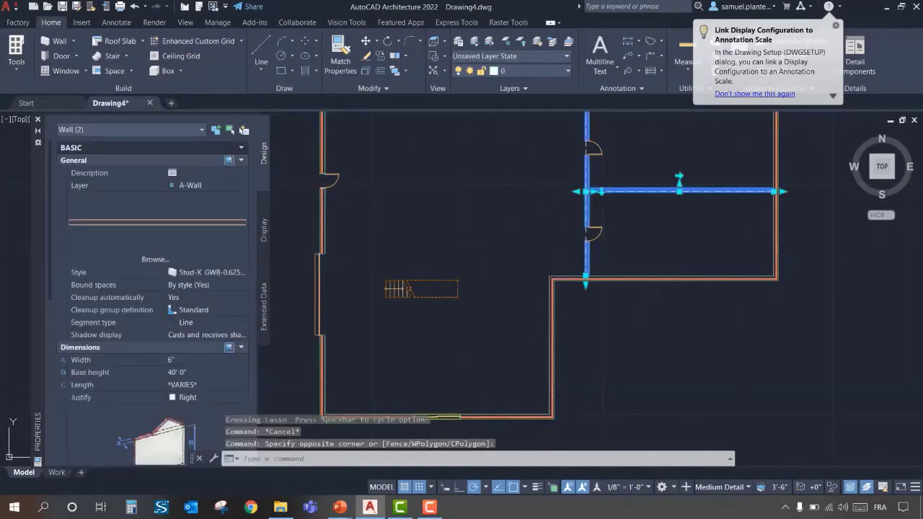
{"action": "left_click", "coordinate": [193, 373]}
{"action": "type", "text": "12"}
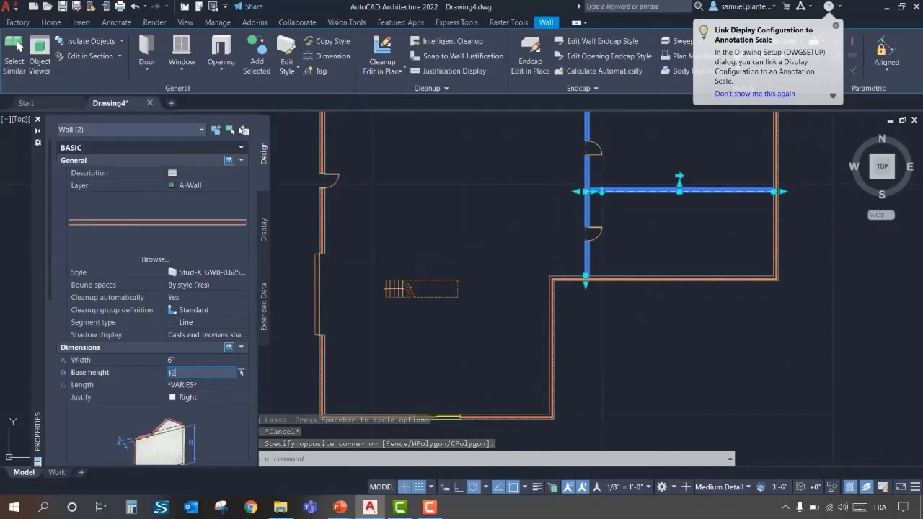
{"action": "type", "text": "'"}
{"action": "key", "text": "Tab"}
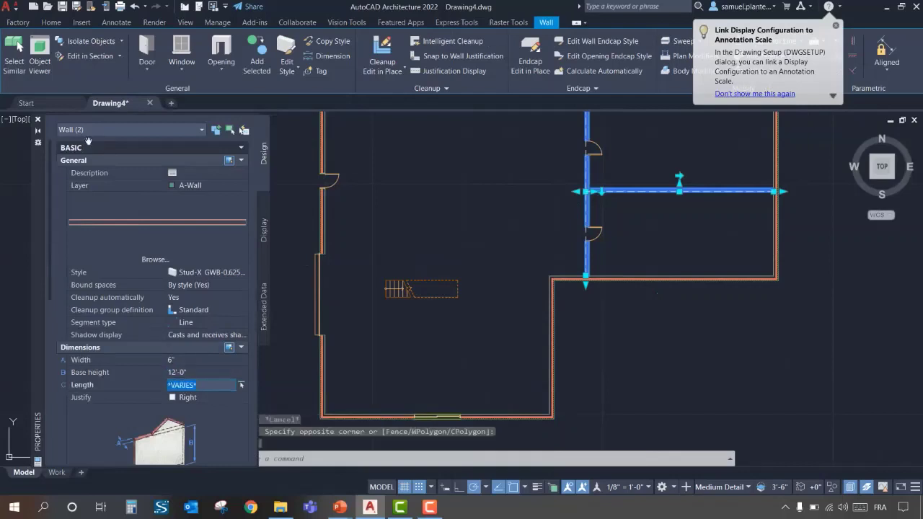
{"action": "left_click", "coordinate": [39, 119]}
{"action": "left_click", "coordinate": [52, 22]}
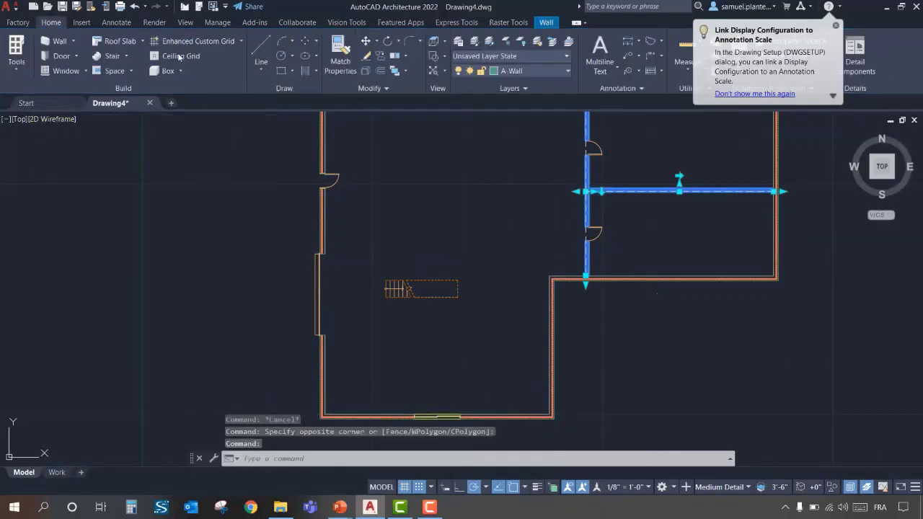
{"action": "scroll", "coordinate": [363, 238], "scroll_direction": "up", "scroll_amount": 1}
{"action": "scroll", "coordinate": [362, 238], "scroll_direction": "down", "scroll_amount": 3}
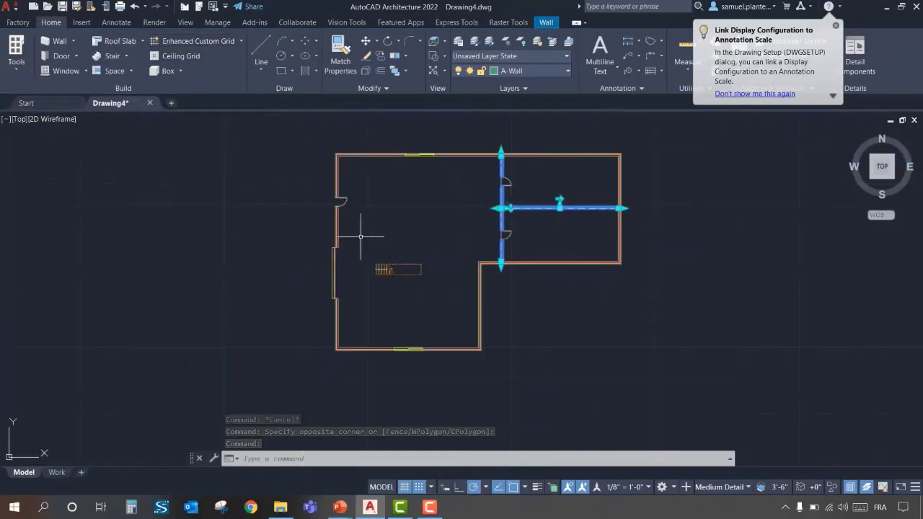
{"action": "key", "text": "Escape"}
- Show the building in the 3D home view with the Realistic visual style
{"action": "middle_click_drag", "start_coordinate": [613, 267], "coordinate": [624, 282]}
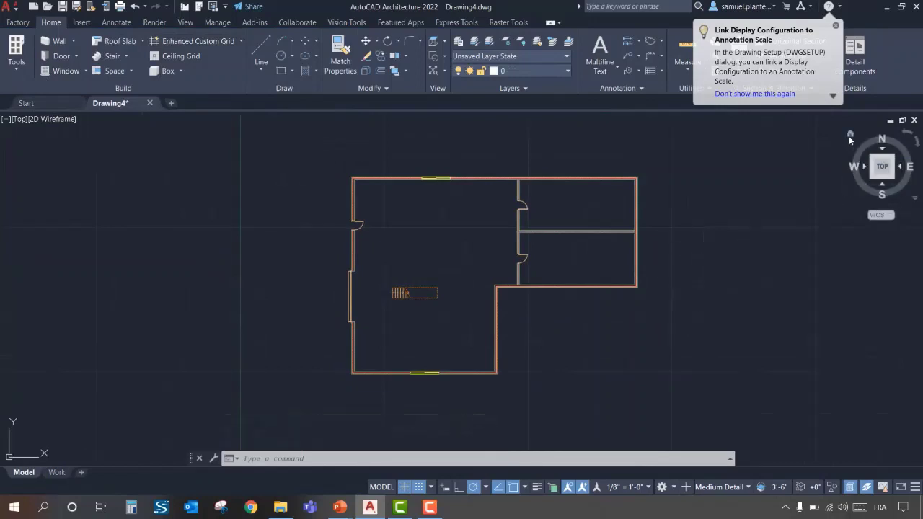
{"action": "left_click", "coordinate": [850, 136]}
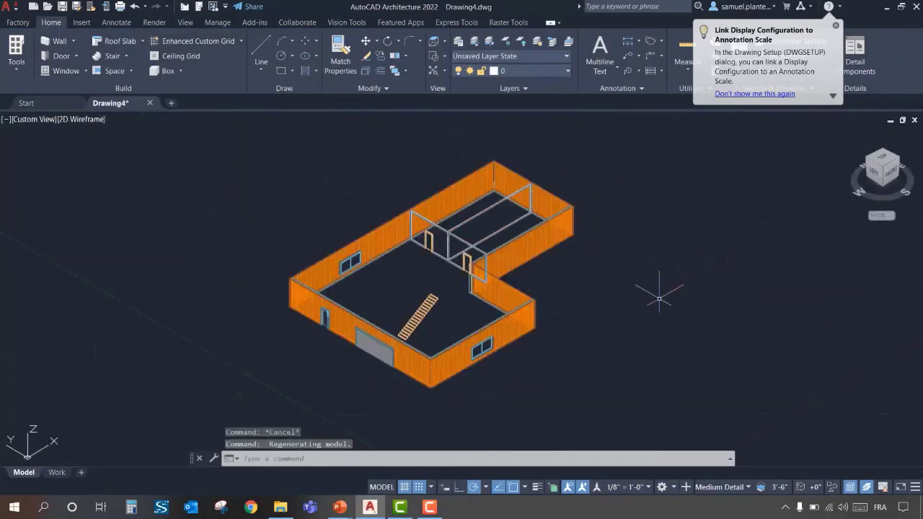
{"action": "scroll", "coordinate": [670, 315], "scroll_direction": "down", "scroll_amount": 1}
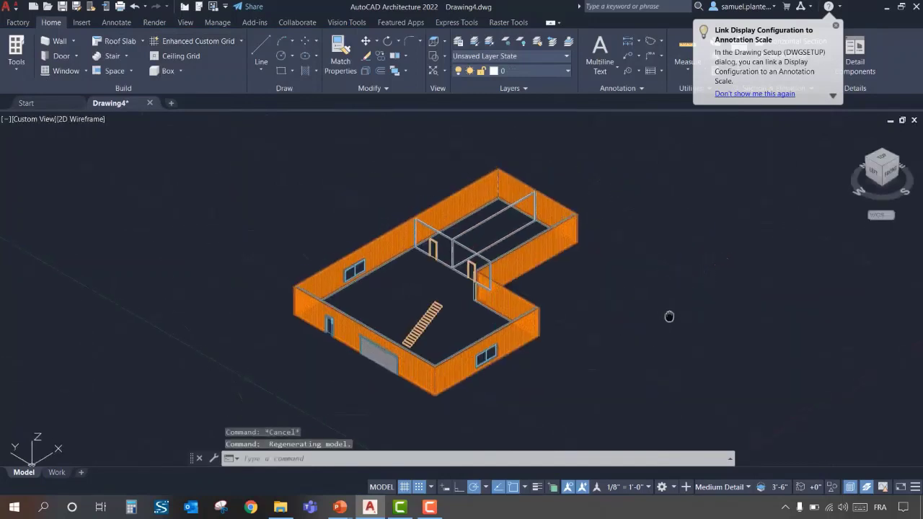
{"action": "scroll", "coordinate": [569, 317], "scroll_direction": "down", "scroll_amount": 2}
{"action": "scroll", "coordinate": [570, 323], "scroll_direction": "up", "scroll_amount": 4}
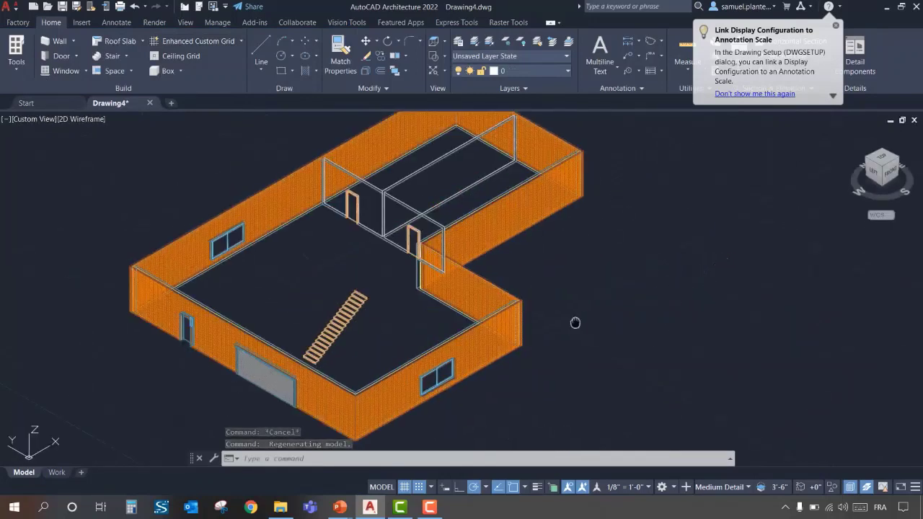
{"action": "scroll", "coordinate": [574, 321], "scroll_direction": "down", "scroll_amount": 1}
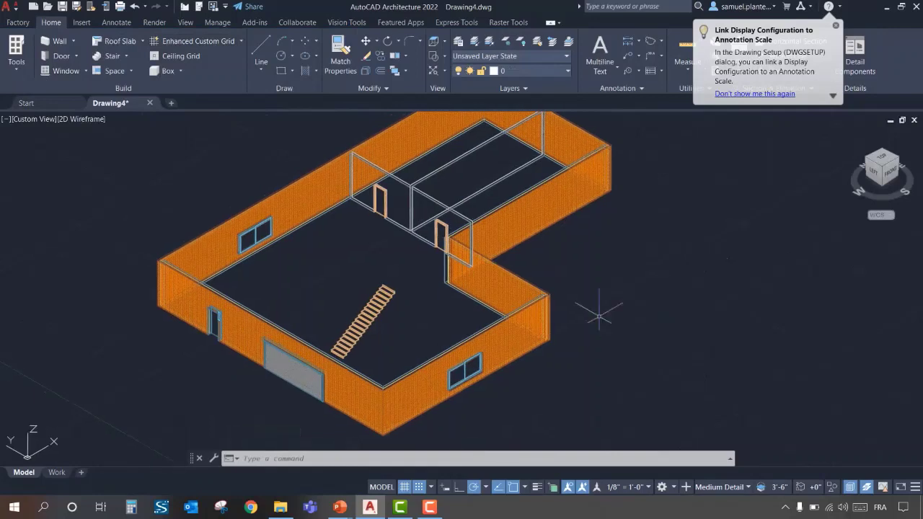
{"action": "middle_click_drag", "start_coordinate": [598, 316], "coordinate": [624, 325]}
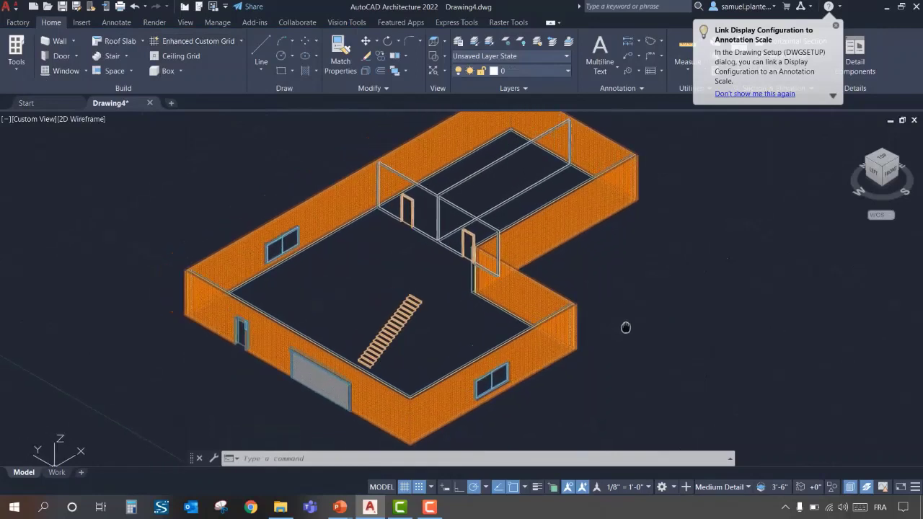
{"action": "left_click", "coordinate": [78, 117]}
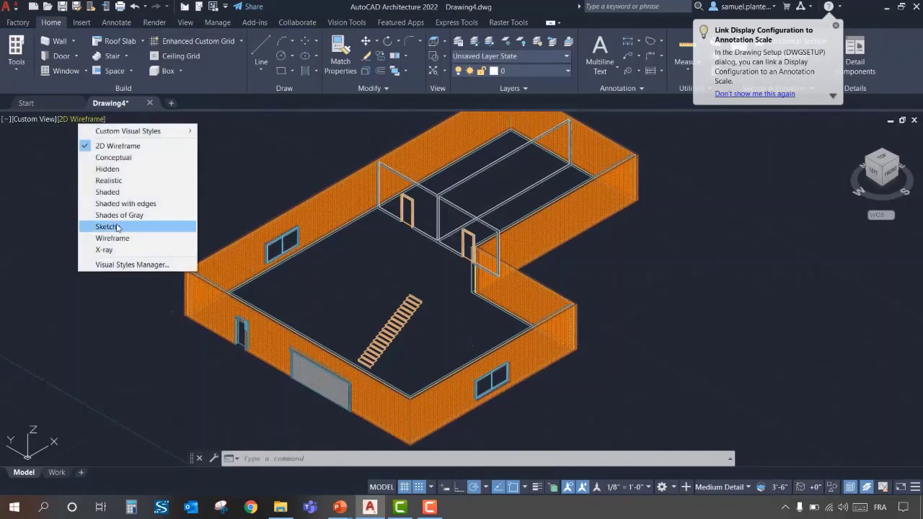
{"action": "left_click", "coordinate": [108, 180]}
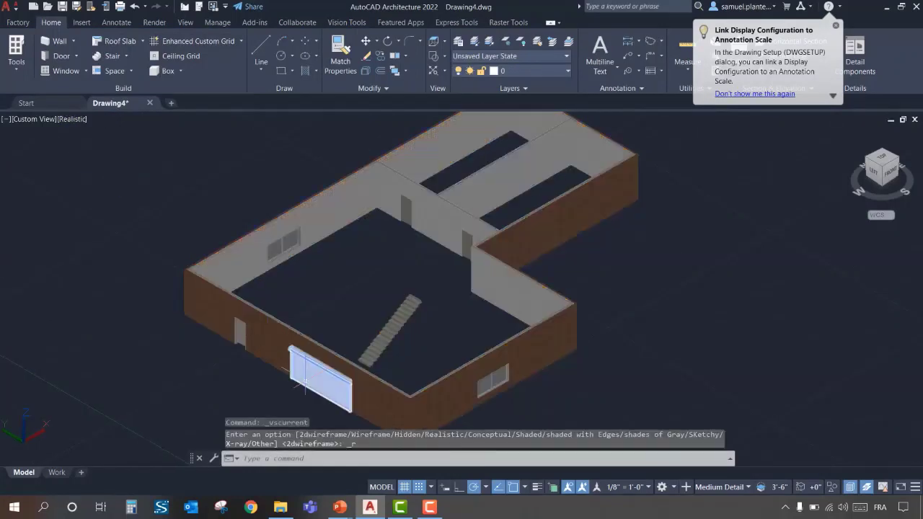
- Shift the single exterior door along the west wall toward the overhead door and widen it slightly
{"action": "middle_click_drag", "start_coordinate": [317, 375], "coordinate": [455, 359], "text": "shift"}
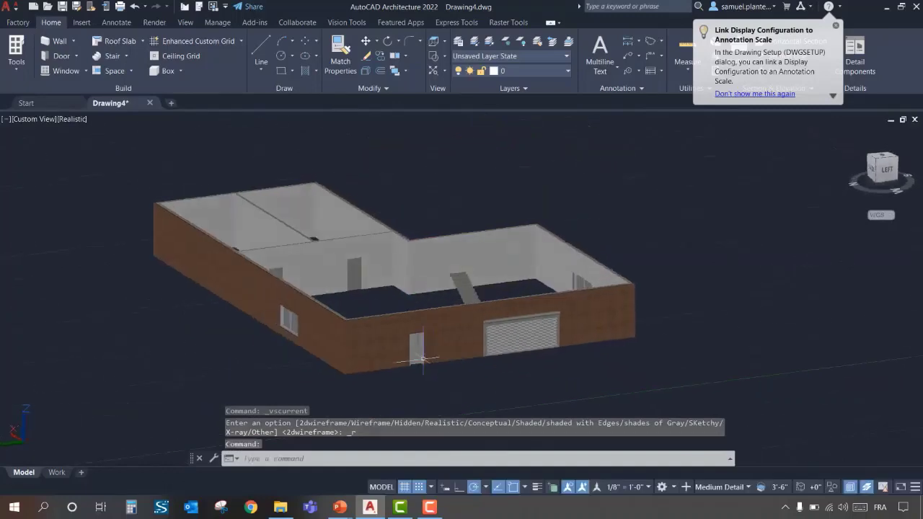
{"action": "scroll", "coordinate": [455, 360], "scroll_direction": "up", "scroll_amount": 5}
{"action": "left_click", "coordinate": [408, 362]}
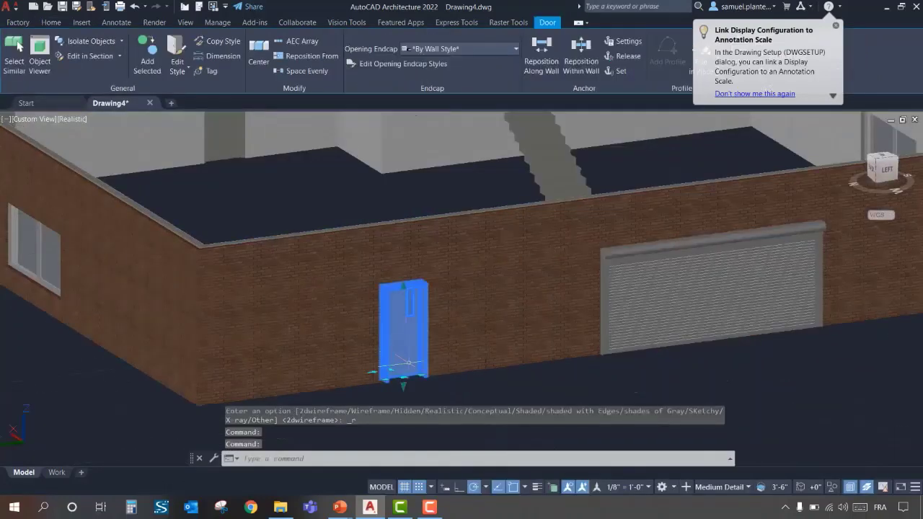
{"action": "left_click", "coordinate": [404, 381]}
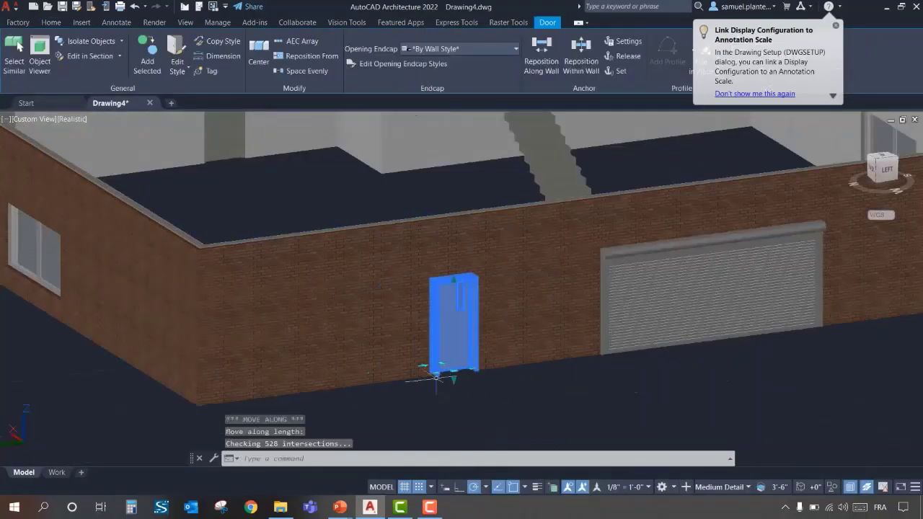
{"action": "left_click", "coordinate": [438, 377]}
{"action": "left_click", "coordinate": [442, 379]}
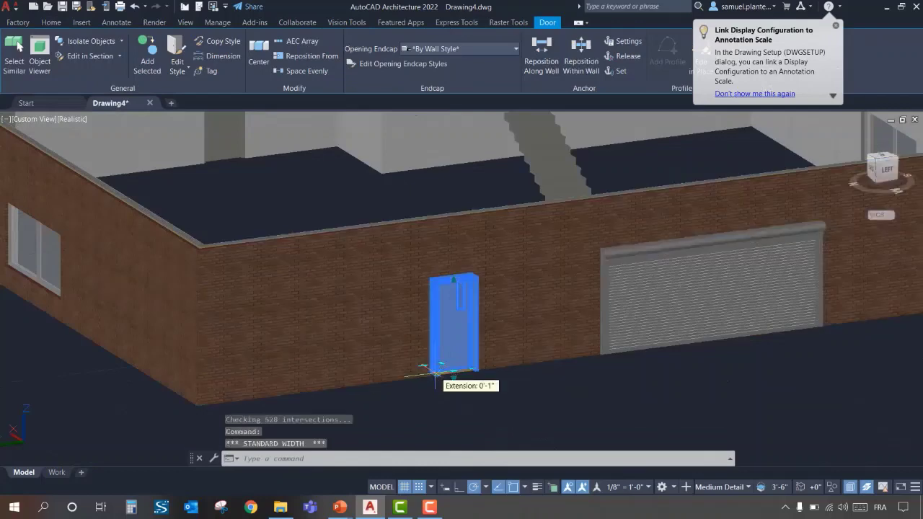
{"action": "left_click", "coordinate": [375, 381]}
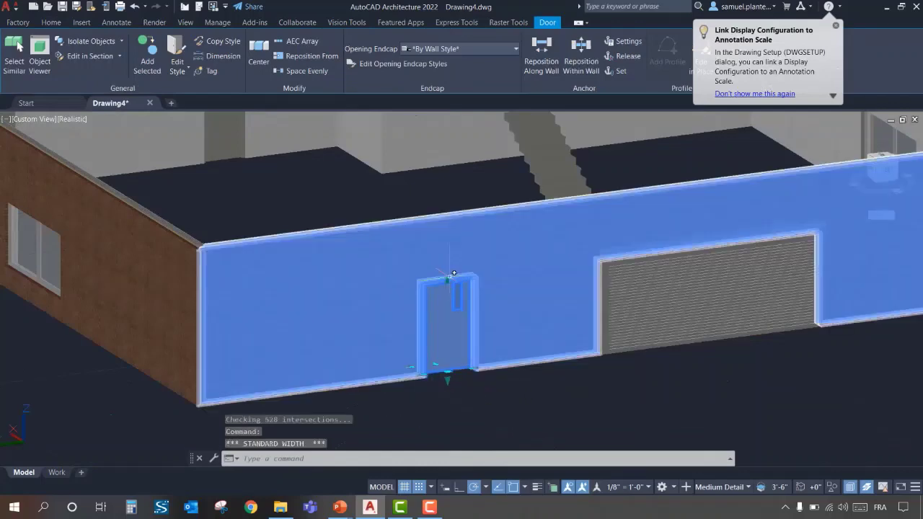
{"action": "left_click", "coordinate": [448, 286]}
- Stretch the west wall's overhead door taller, turning object snap off while setting its height
{"action": "left_click", "coordinate": [659, 265]}
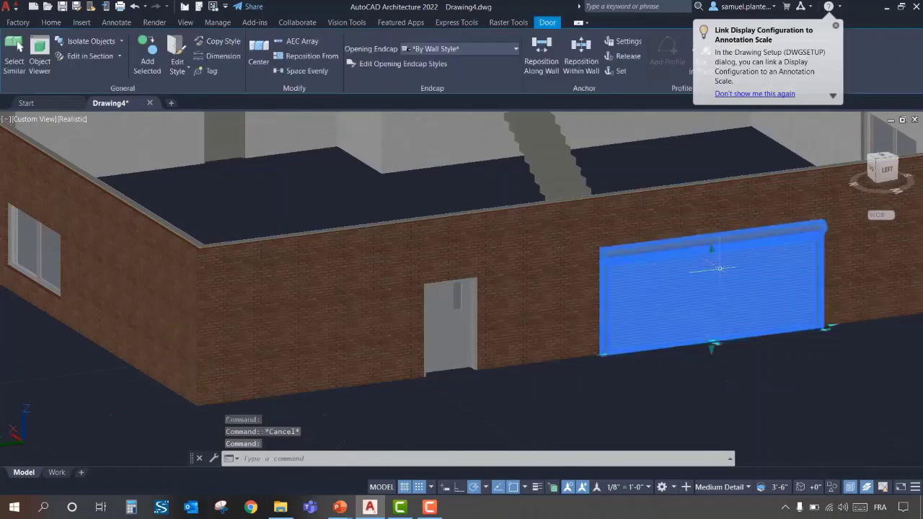
{"action": "left_click", "coordinate": [706, 247]}
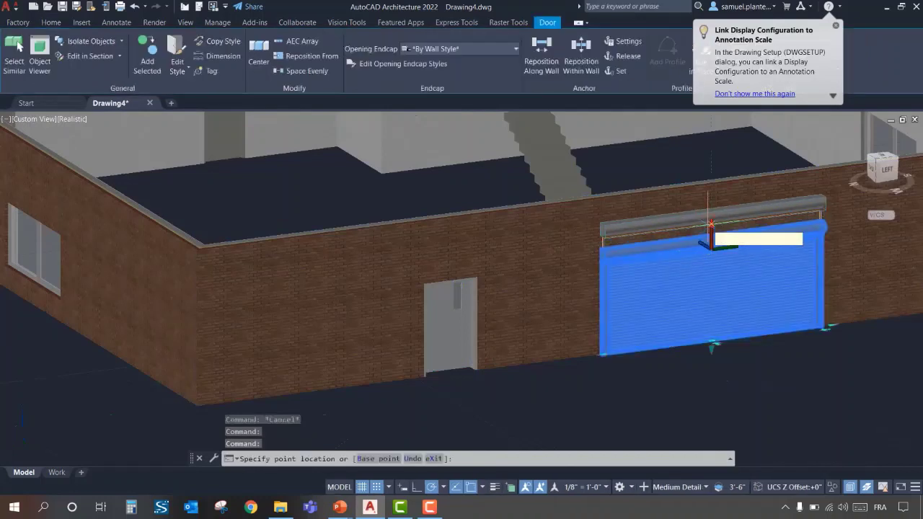
{"action": "key", "text": "Escape"}
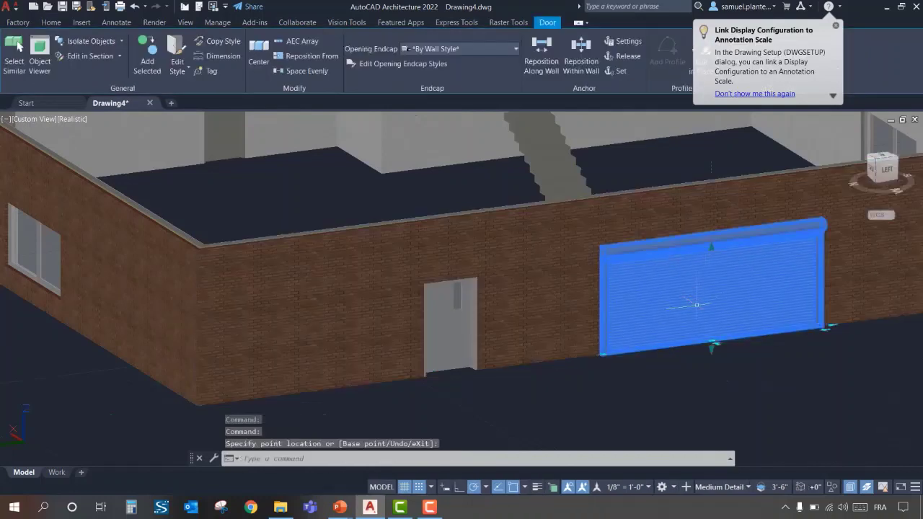
{"action": "left_click", "coordinate": [710, 246]}
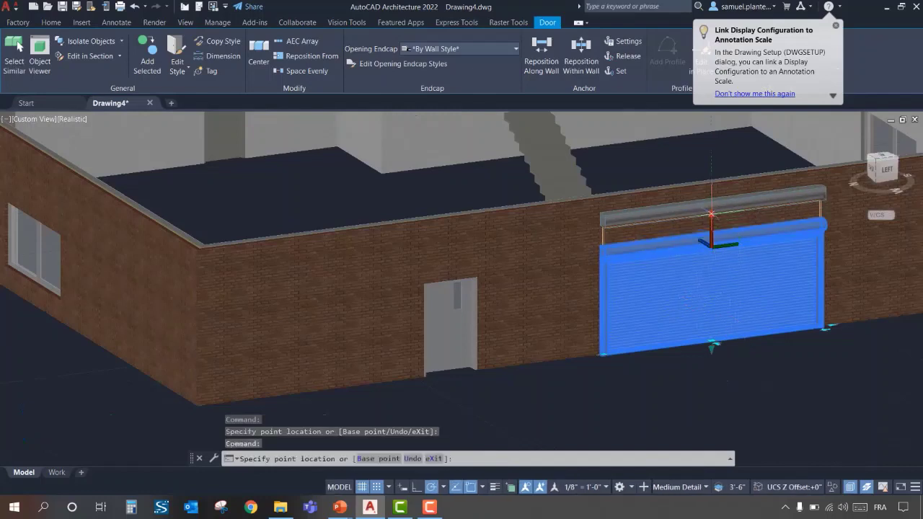
{"action": "key", "text": "F3"}
{"action": "key", "text": "Escape"}
- Examine the building's walls, doors, windows and stair in 3D from several angles
{"action": "middle_click_drag", "start_coordinate": [692, 300], "coordinate": [673, 314], "text": "shift"}
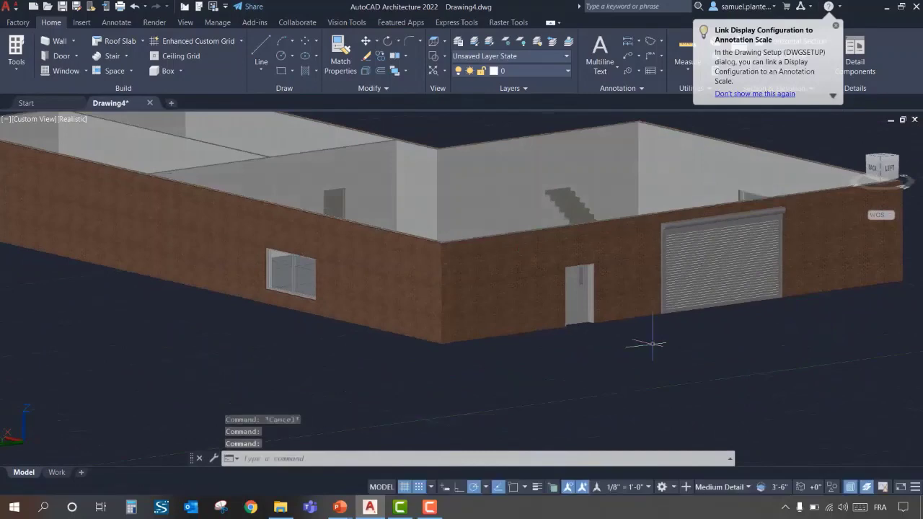
{"action": "scroll", "coordinate": [661, 332], "scroll_direction": "down", "scroll_amount": 1}
{"action": "scroll", "coordinate": [659, 340], "scroll_direction": "up", "scroll_amount": 1}
{"action": "scroll", "coordinate": [655, 354], "scroll_direction": "down", "scroll_amount": 3}
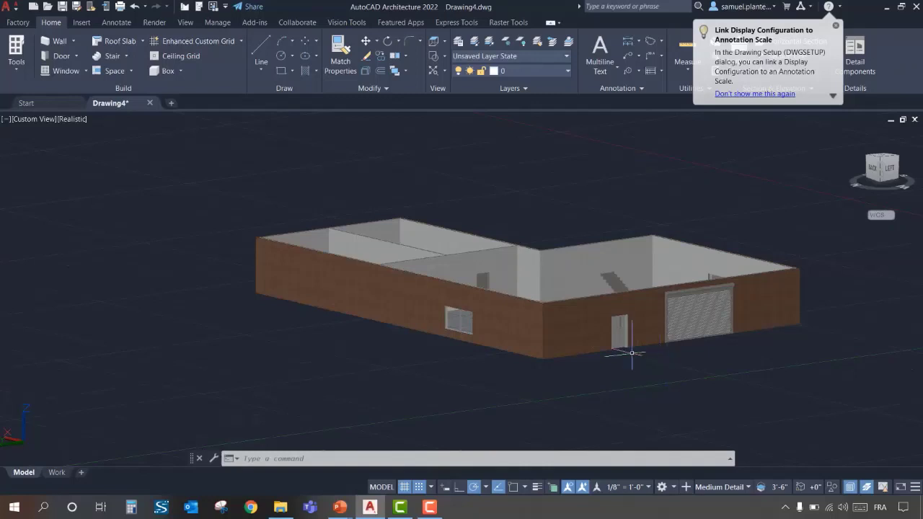
{"action": "middle_click_drag", "start_coordinate": [618, 354], "coordinate": [494, 382], "text": "shift"}
{"action": "left_click", "coordinate": [469, 377]}
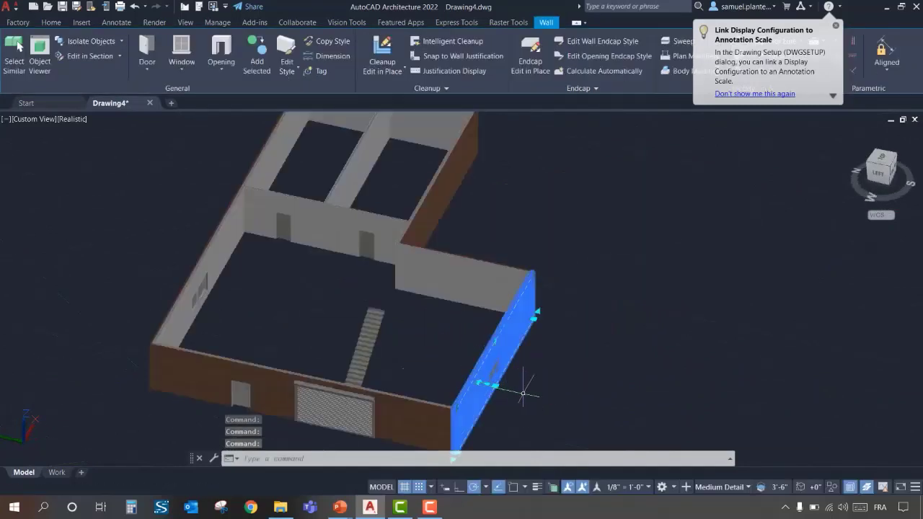
{"action": "key", "text": "Escape"}
{"action": "middle_click_drag", "start_coordinate": [522, 393], "coordinate": [556, 320], "text": "shift"}
{"action": "left_click", "coordinate": [478, 297]}
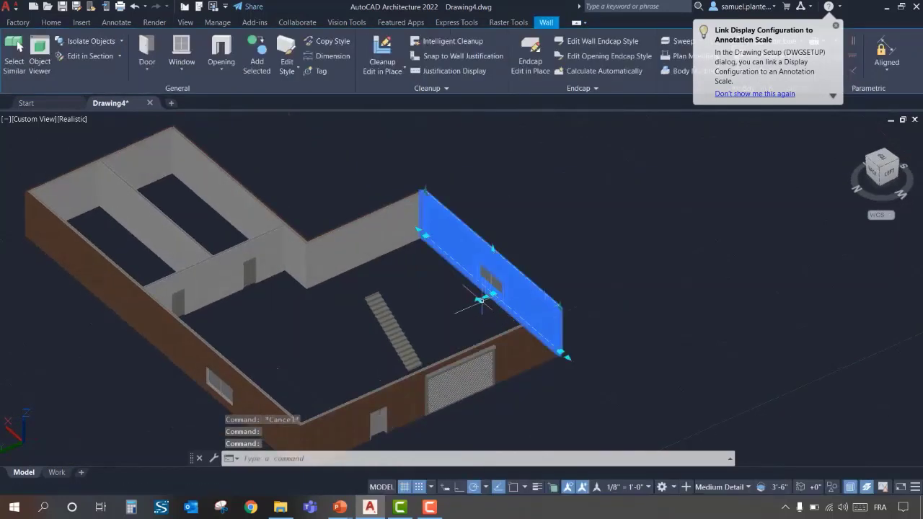
{"action": "middle_click_drag", "start_coordinate": [478, 298], "coordinate": [476, 338], "text": "shift"}
{"action": "key", "text": "Escape"}
{"action": "scroll", "coordinate": [474, 270], "scroll_direction": "down", "scroll_amount": 5}
{"action": "scroll", "coordinate": [474, 269], "scroll_direction": "up", "scroll_amount": 6}
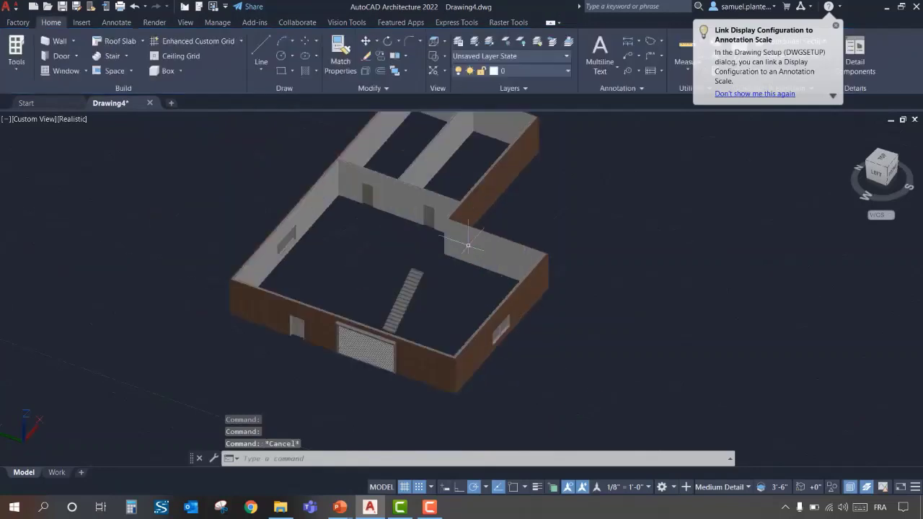
- Move the short east wall of the building's southern projection inward, toward the stair
{"action": "left_click", "coordinate": [482, 253]}
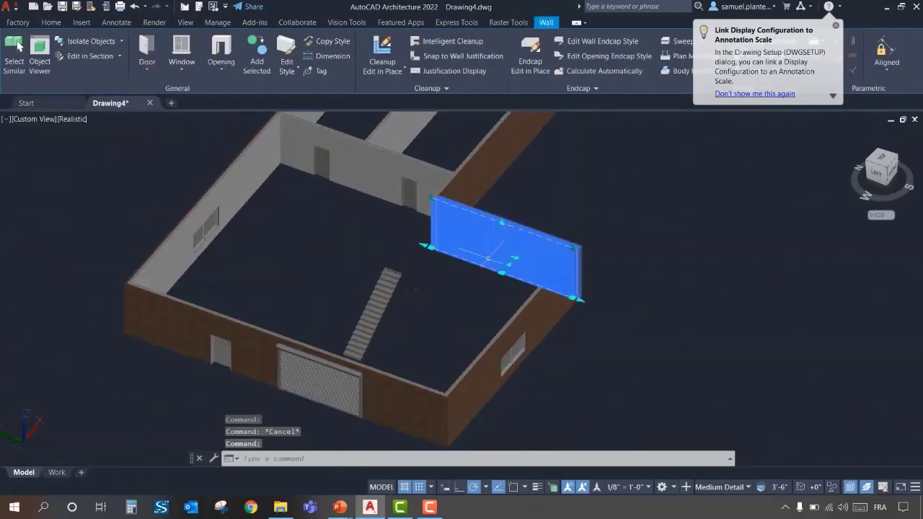
{"action": "left_click", "coordinate": [502, 273]}
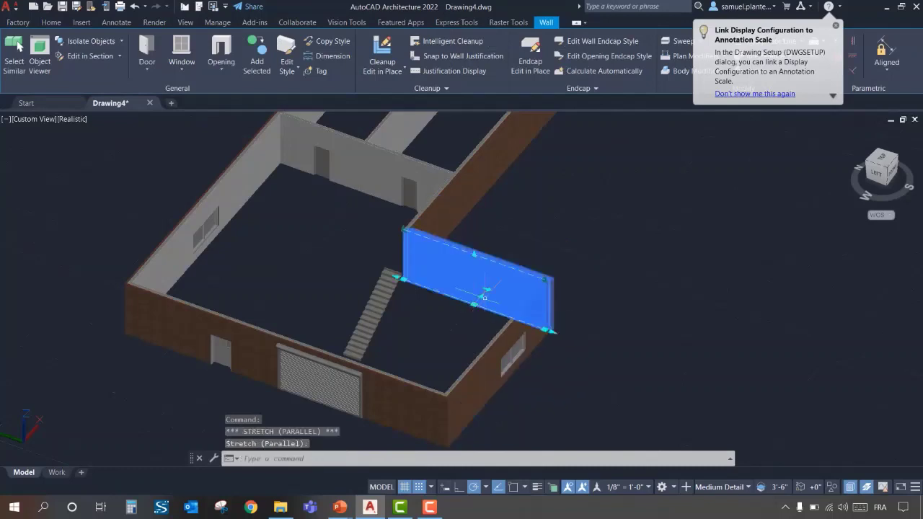
{"action": "middle_click_drag", "start_coordinate": [562, 321], "coordinate": [497, 353], "text": "shift"}
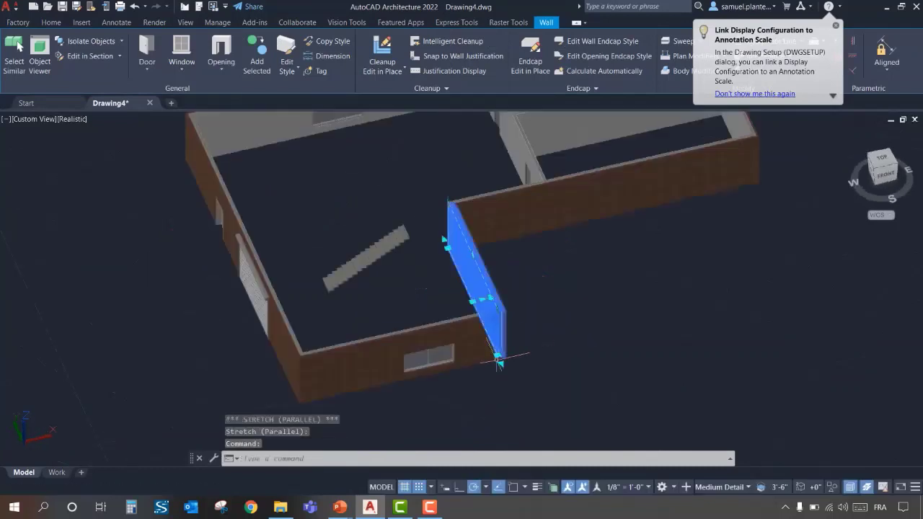
- Move the south wall with the window inward, toward the stair, keeping it parallel
{"action": "left_click", "coordinate": [415, 377]}
{"action": "left_click", "coordinate": [400, 376]}
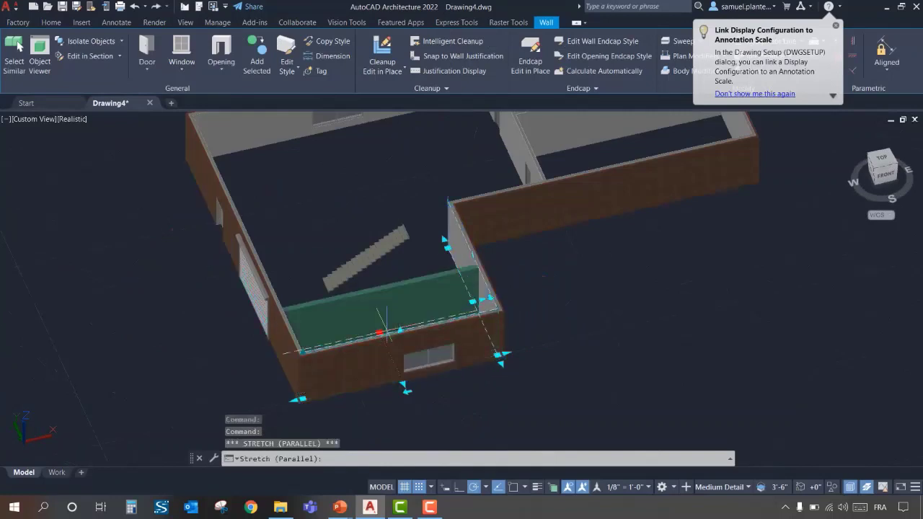
{"action": "left_click", "coordinate": [388, 342]}
{"action": "key", "text": "Escape"}
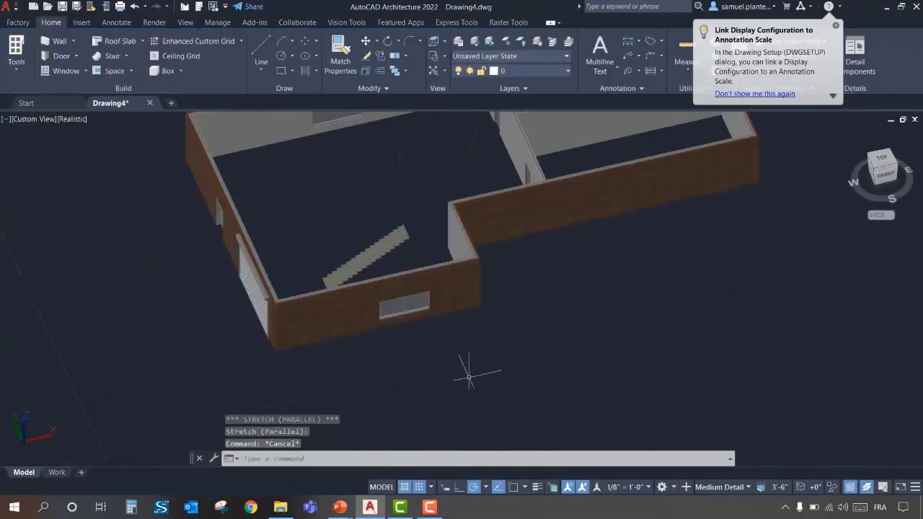
- Review the reshaped building as a whole and show its plan in the top view
{"action": "middle_click_drag", "start_coordinate": [466, 371], "coordinate": [451, 475]}
{"action": "middle_click", "coordinate": [478, 369]}
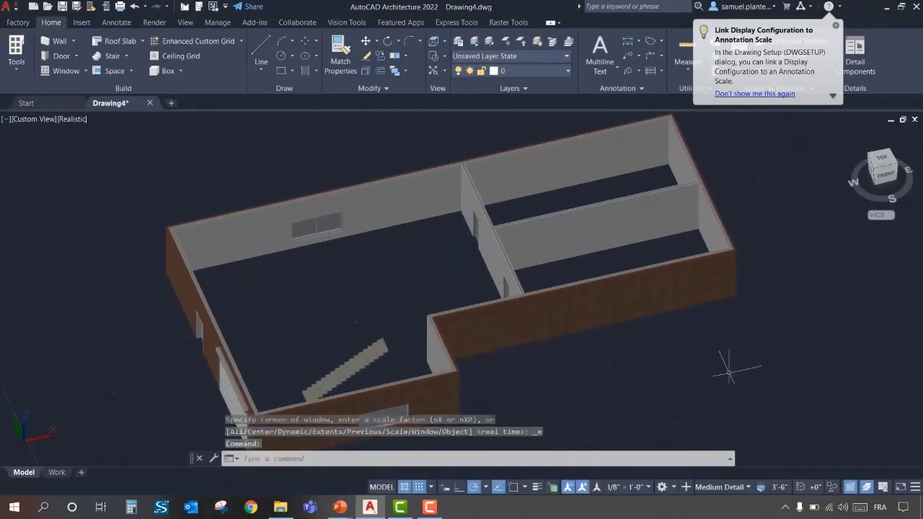
{"action": "middle_click_drag", "start_coordinate": [720, 372], "coordinate": [746, 369]}
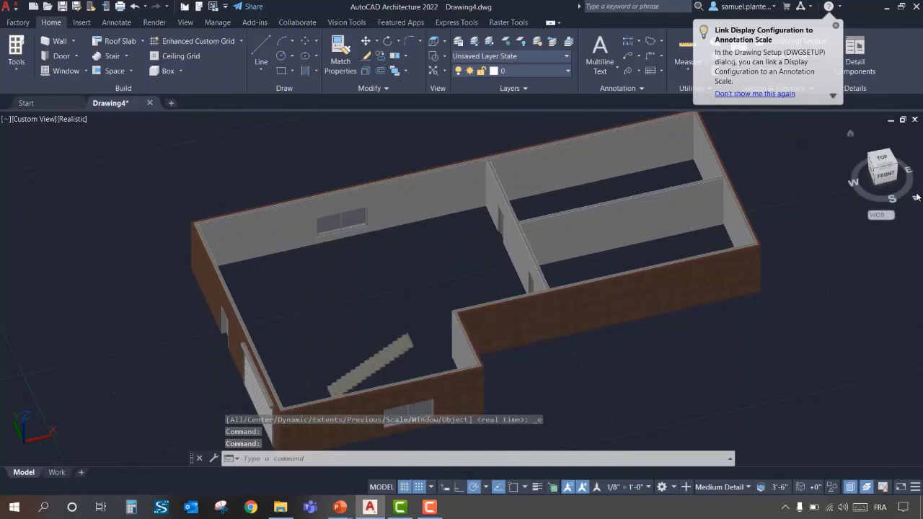
{"action": "left_click", "coordinate": [881, 160]}
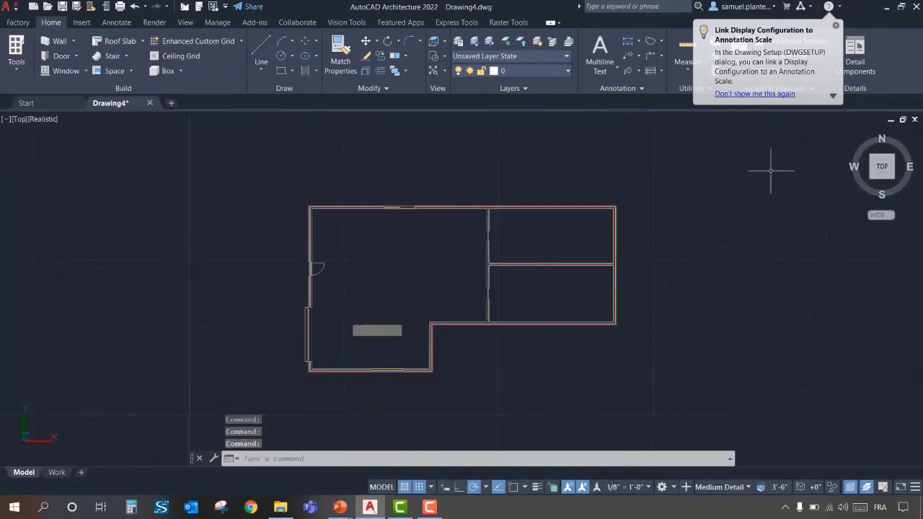
- Show the Factory tools, dismiss the annotation scale notification, and close Drawing4.dwg without saving the changes
{"action": "left_click", "coordinate": [18, 22]}
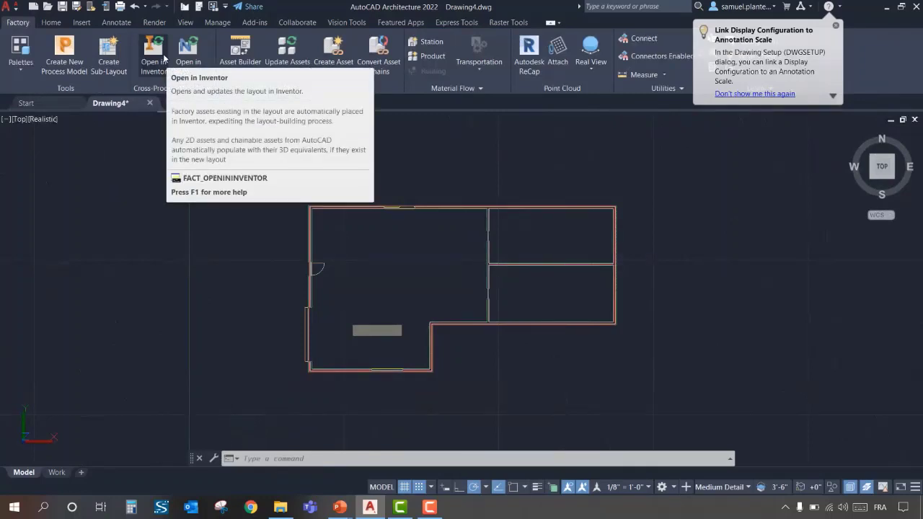
{"action": "left_click", "coordinate": [836, 27]}
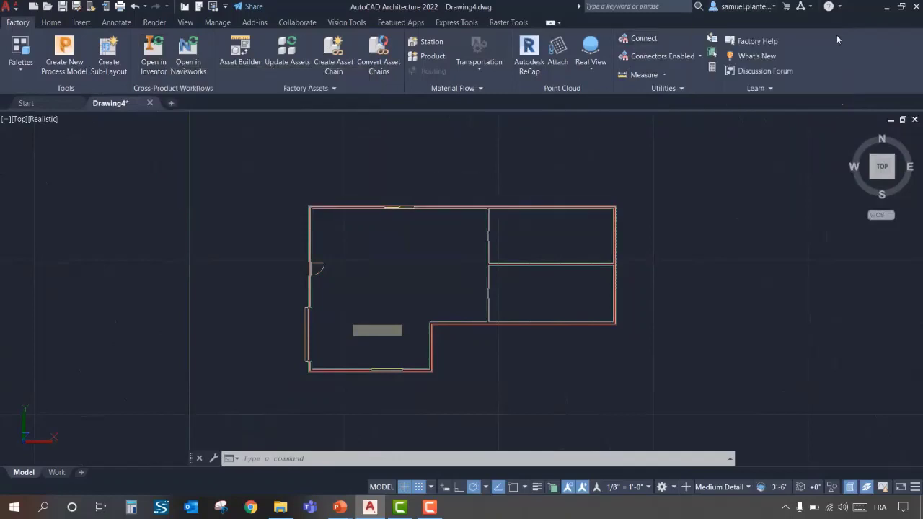
{"action": "left_click", "coordinate": [914, 119]}
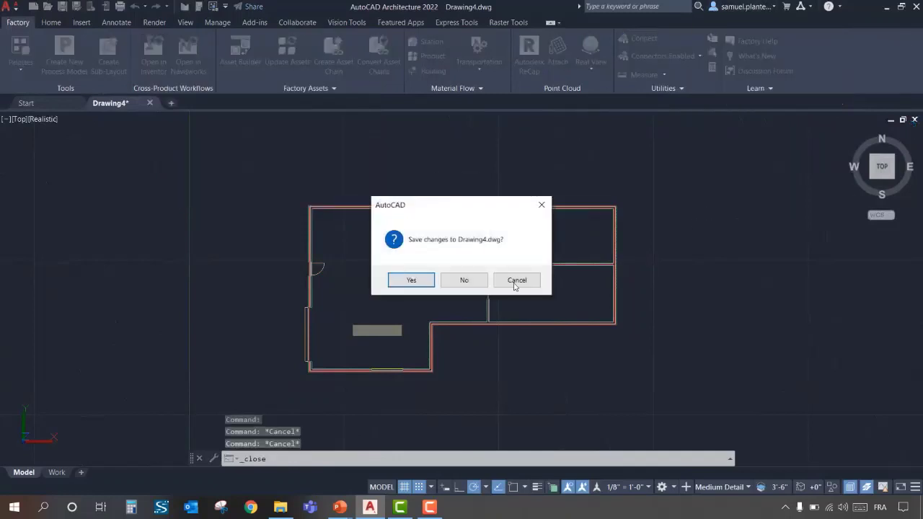
{"action": "left_click", "coordinate": [466, 279]}
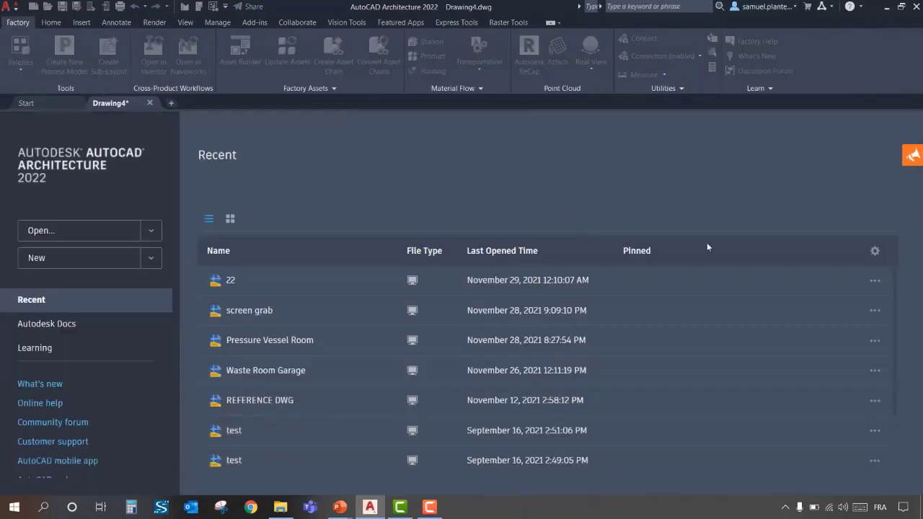
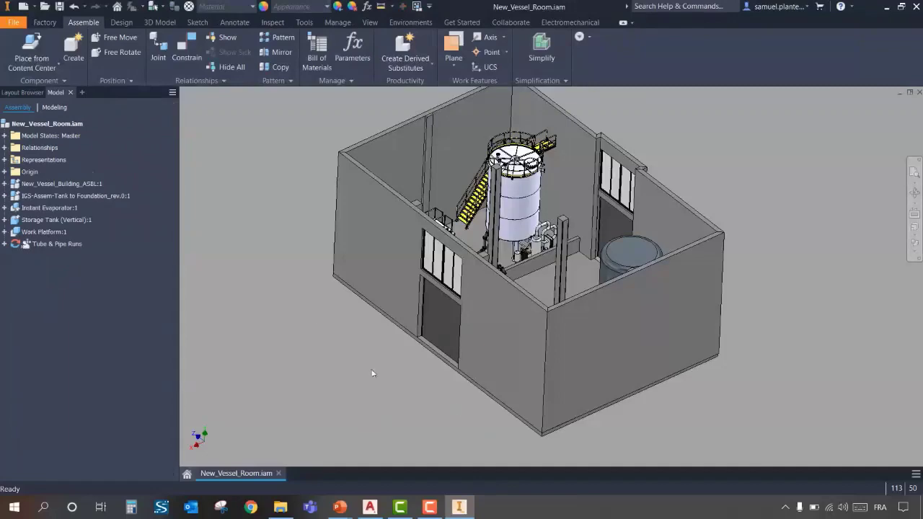
- Switch to Inventor and examine the tanks, stairs, piping and building of the New_Vessel_Room assembly from several angles
{"action": "middle_click_drag", "start_coordinate": [413, 374], "coordinate": [535, 421], "text": "shift"}
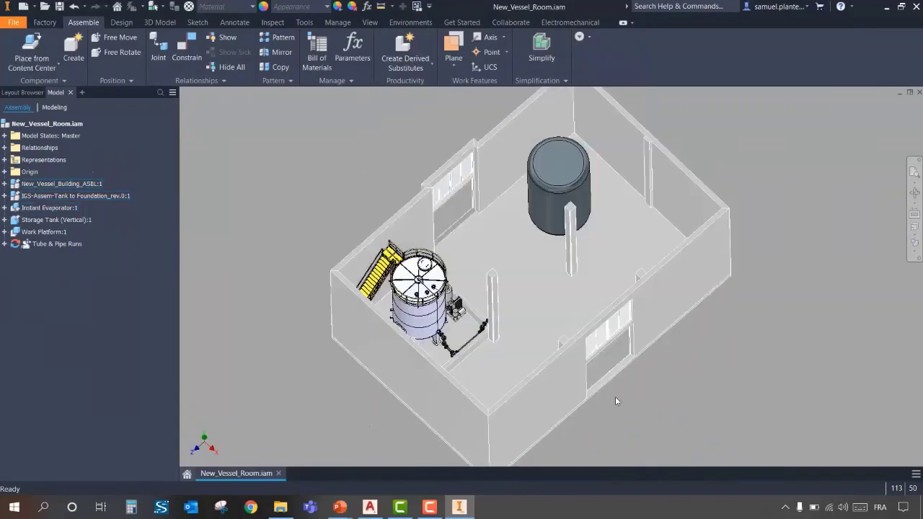
{"action": "middle_click_drag", "start_coordinate": [632, 381], "coordinate": [475, 308], "text": "shift"}
{"action": "scroll", "coordinate": [475, 309], "scroll_direction": "up", "scroll_amount": 5}
{"action": "scroll", "coordinate": [514, 339], "scroll_direction": "down", "scroll_amount": 5}
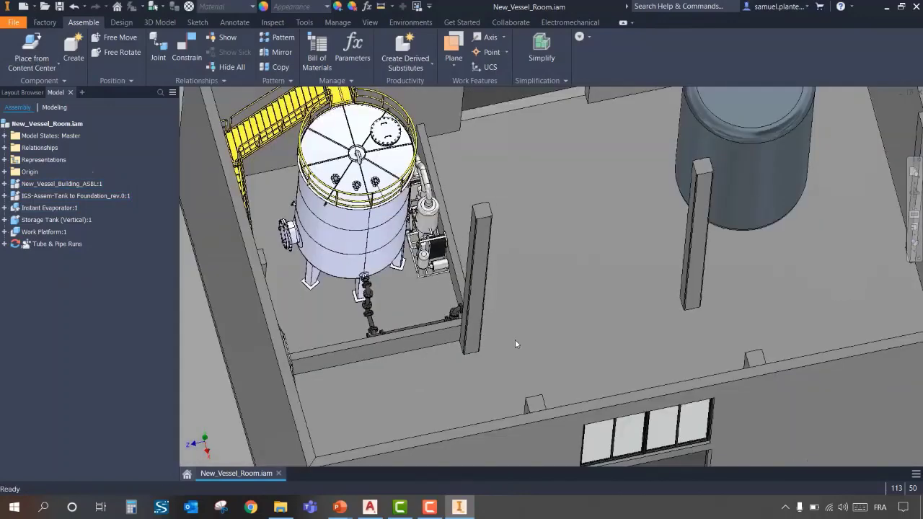
{"action": "middle_click_drag", "start_coordinate": [514, 340], "coordinate": [619, 209], "text": "shift"}
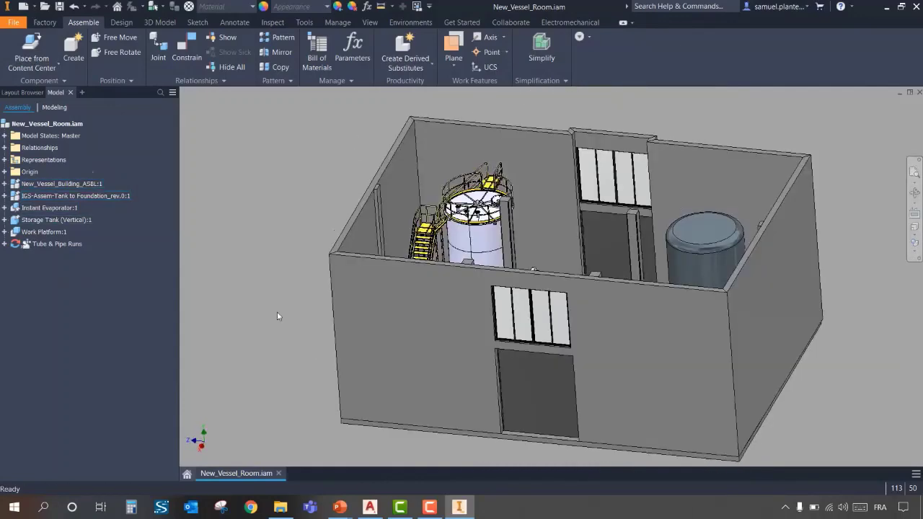
- Turn off the Enabled state of the New_Vessel_Building_ASBL component so the equipment inside shows through its walls
{"action": "left_click", "coordinate": [32, 184]}
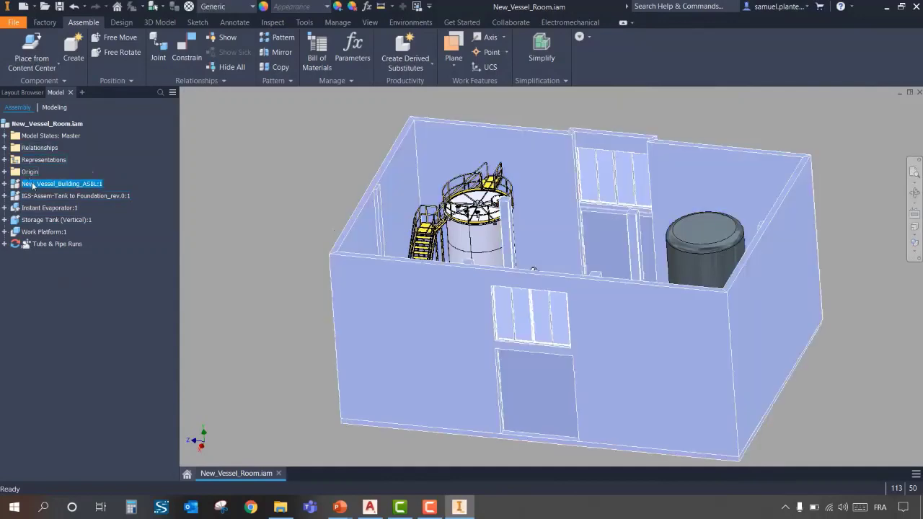
{"action": "right_click", "coordinate": [34, 185]}
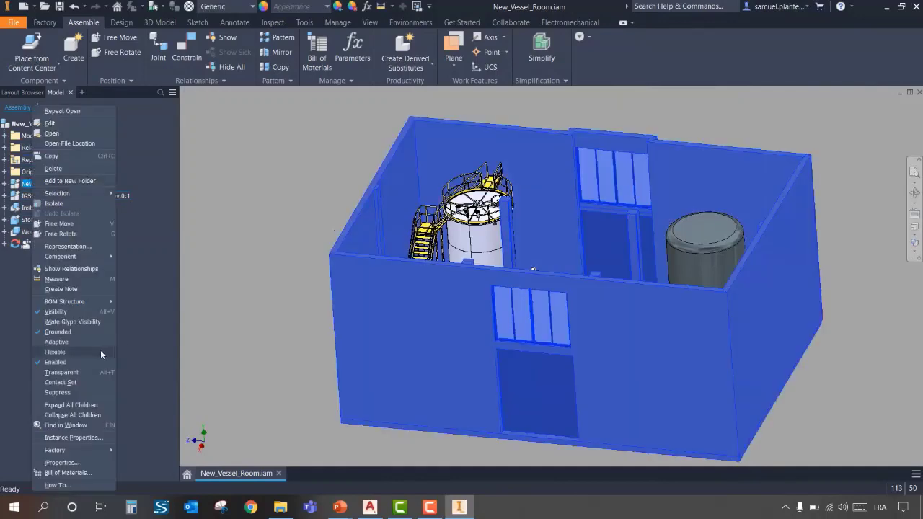
{"action": "left_click", "coordinate": [72, 360]}
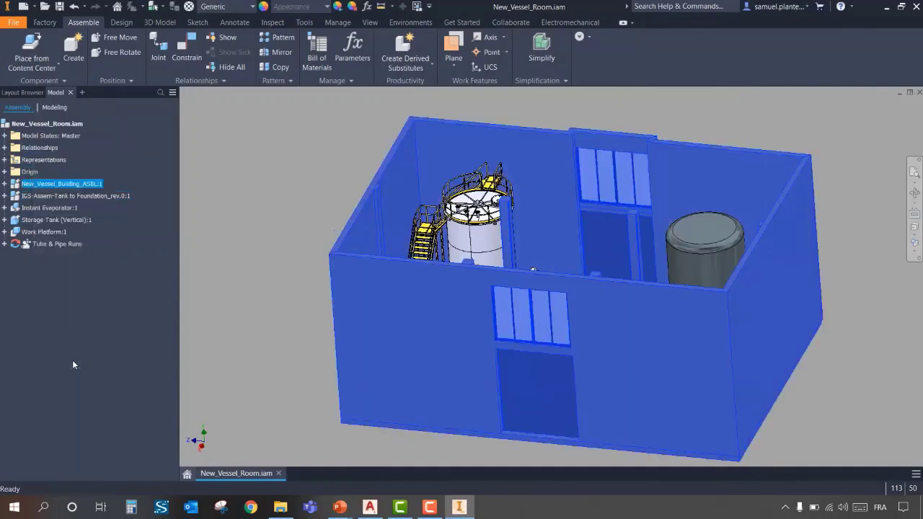
{"action": "middle_click_drag", "start_coordinate": [344, 330], "coordinate": [427, 339], "text": "shift"}
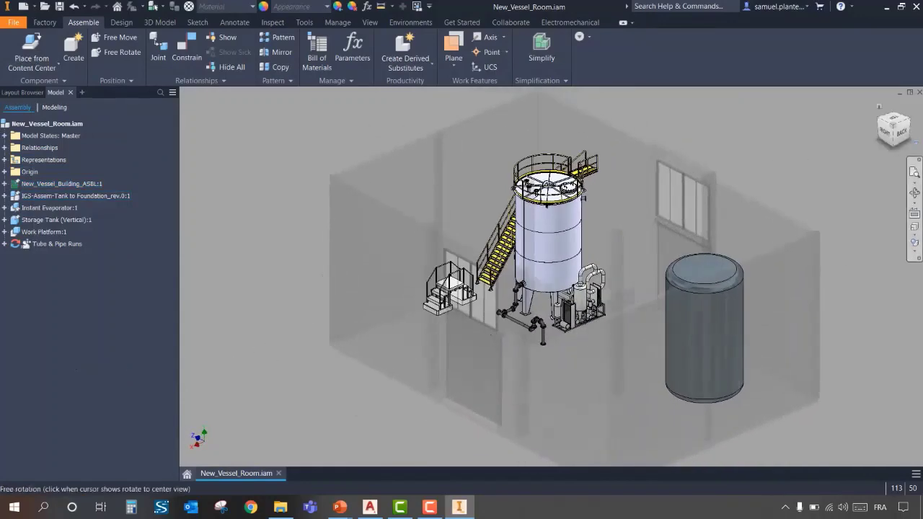
- Switch the view to perspective and inspect the tank, its piping, the evaporator and the work platform up close
{"action": "right_click", "coordinate": [893, 129]}
{"action": "left_click", "coordinate": [836, 160]}
{"action": "scroll", "coordinate": [549, 324], "scroll_direction": "up", "scroll_amount": 8}
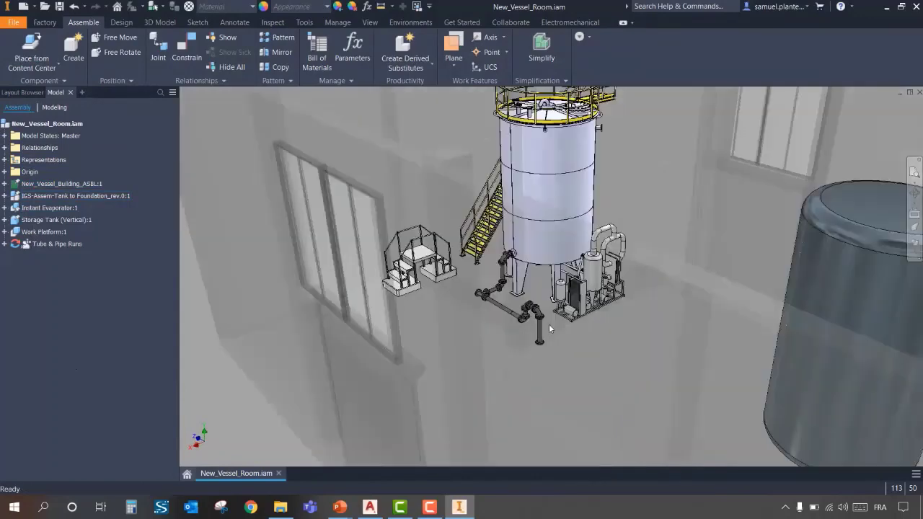
{"action": "scroll", "coordinate": [492, 341], "scroll_direction": "down", "scroll_amount": 4}
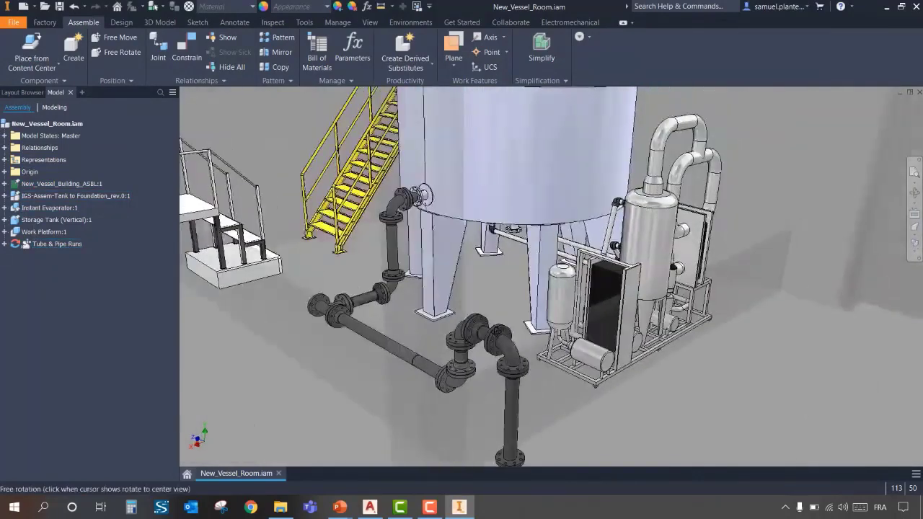
{"action": "middle_click_drag", "start_coordinate": [492, 341], "coordinate": [320, 352], "text": "shift"}
{"action": "scroll", "coordinate": [428, 280], "scroll_direction": "down", "scroll_amount": 2}
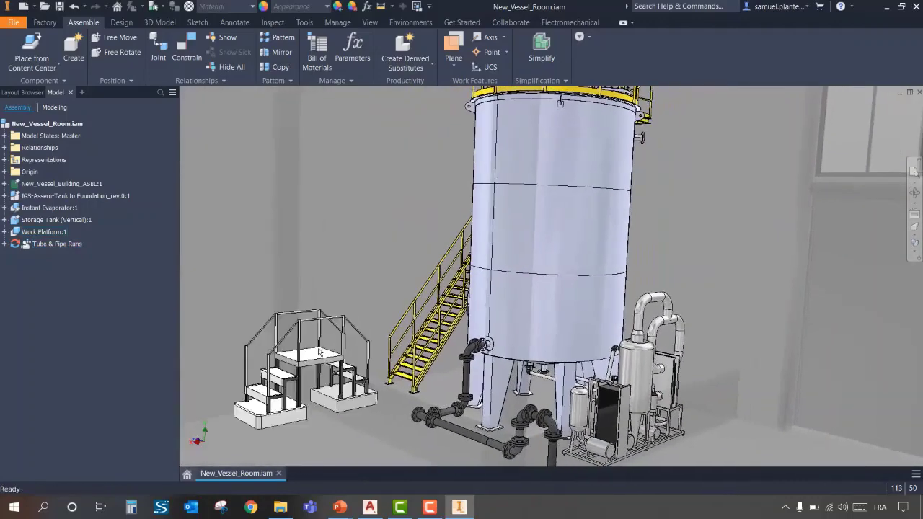
- Highlight the Work Platform and Instant Evaporator together, and inspect the pipe runs around the tank's base
{"action": "left_click", "coordinate": [320, 352]}
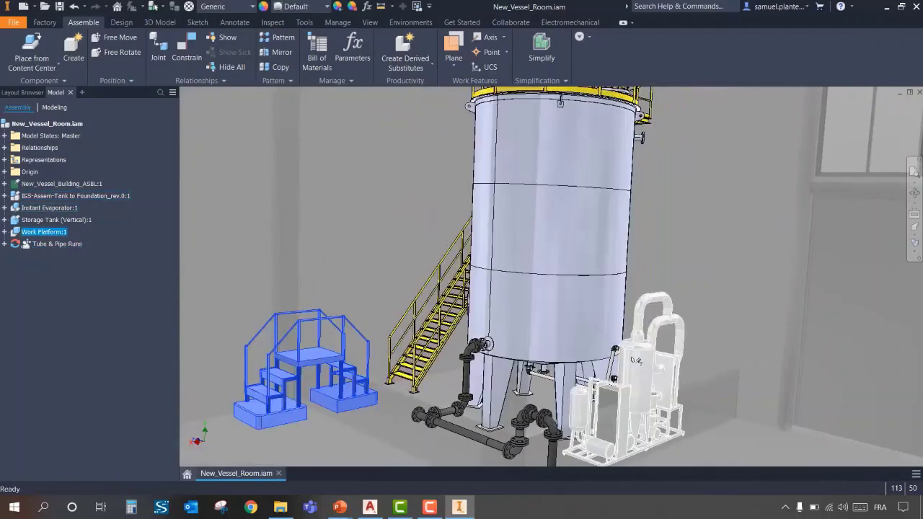
{"action": "left_click", "coordinate": [637, 360], "text": "ctrl"}
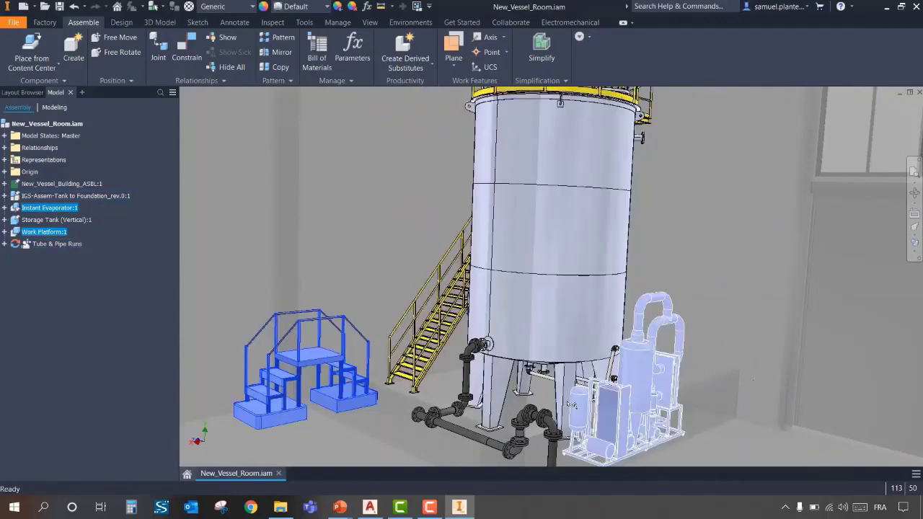
{"action": "middle_click_drag", "start_coordinate": [649, 360], "coordinate": [591, 339], "text": "shift"}
{"action": "middle_click_drag", "start_coordinate": [572, 415], "coordinate": [544, 380], "text": "shift"}
{"action": "scroll", "coordinate": [531, 347], "scroll_direction": "up", "scroll_amount": 5}
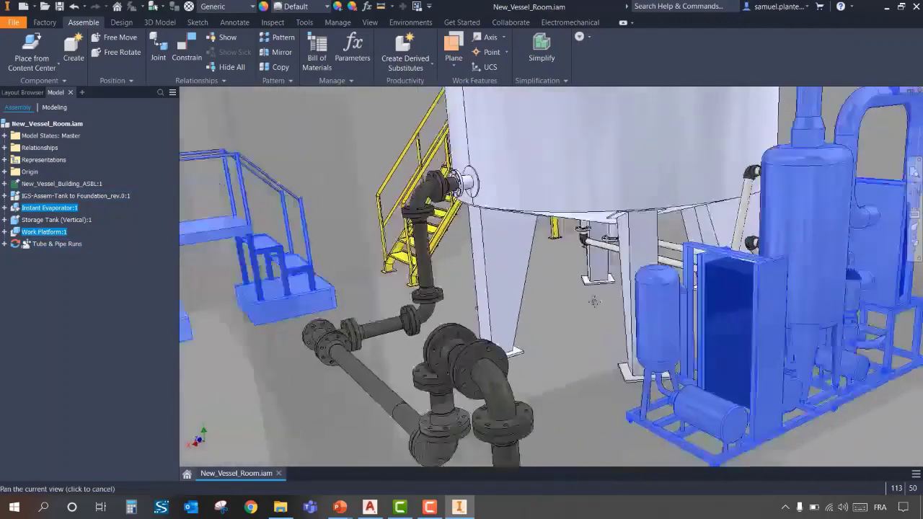
{"action": "middle_click_drag", "start_coordinate": [594, 301], "coordinate": [609, 303], "text": "shift"}
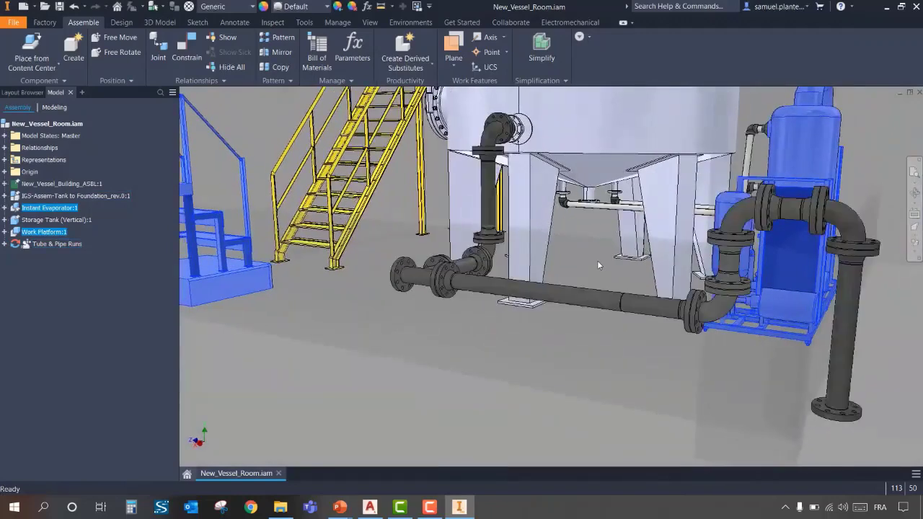
{"action": "middle_click_drag", "start_coordinate": [711, 252], "coordinate": [534, 188], "text": "shift"}
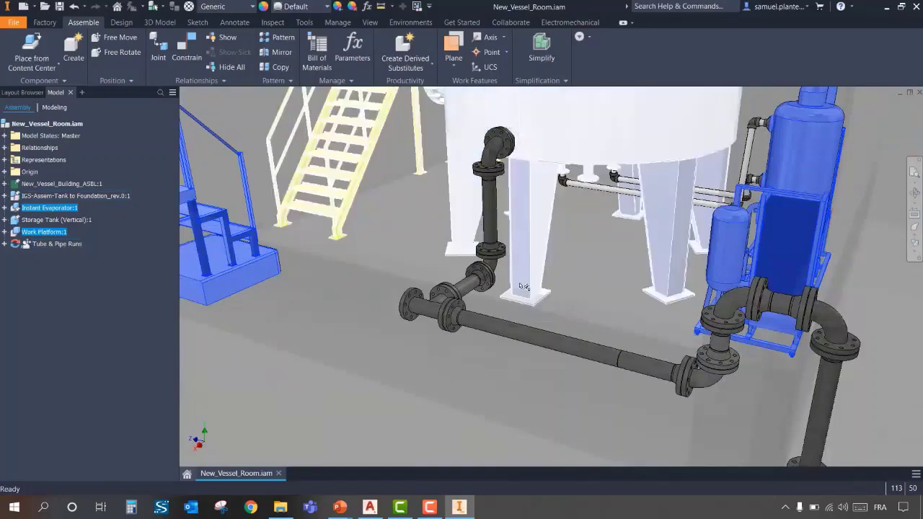
{"action": "mouse_move", "coordinate": [523, 286]}
{"action": "middle_mouse_down", "text": "shift"}
{"action": "mouse_move", "coordinate": [556, 261]}
{"action": "mouse_move", "coordinate": [550, 211]}
{"action": "mouse_move", "coordinate": [602, 206]}
{"action": "mouse_move", "coordinate": [631, 319]}
{"action": "mouse_move", "coordinate": [587, 357]}
{"action": "middle_mouse_up", "text": "shift"}
{"action": "scroll", "coordinate": [583, 354], "scroll_direction": "up", "scroll_amount": 4}
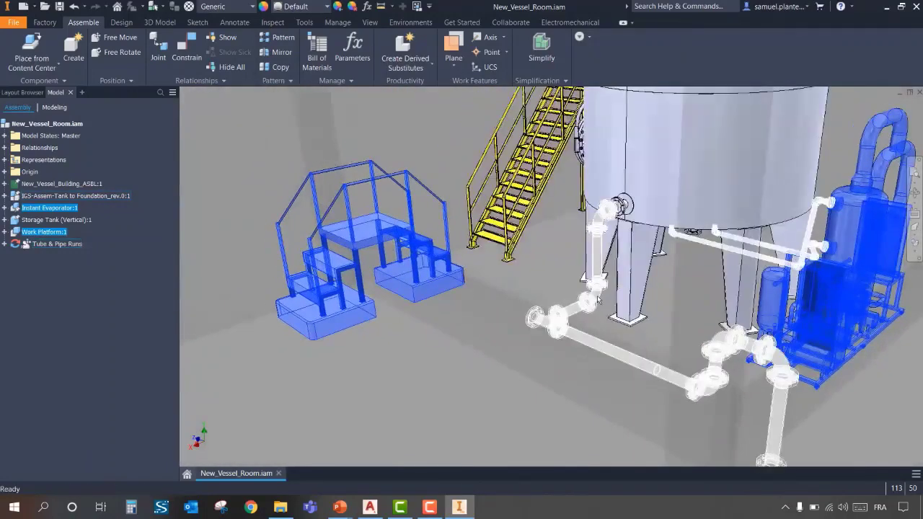
- Open the Tube & Pipe Runs assembly for editing, with the flanged piping below the tank in view
{"action": "left_click", "coordinate": [596, 299]}
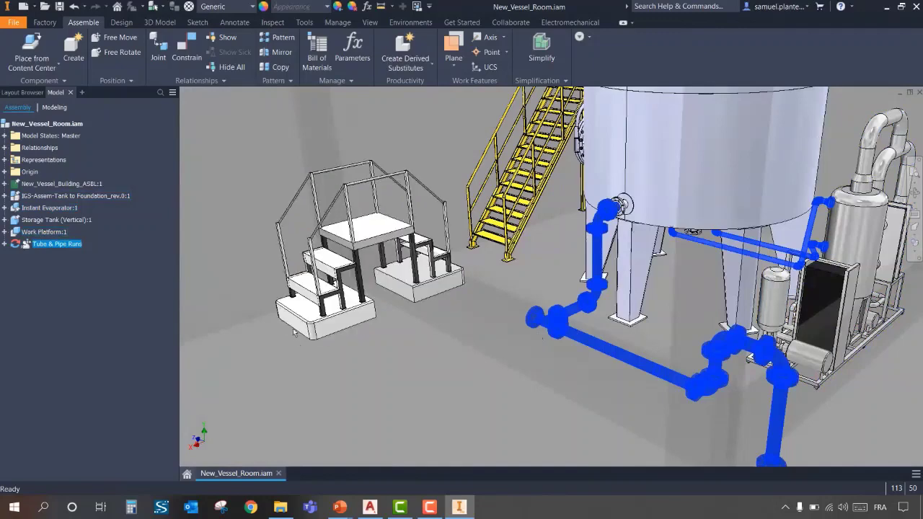
{"action": "double_click", "coordinate": [26, 245]}
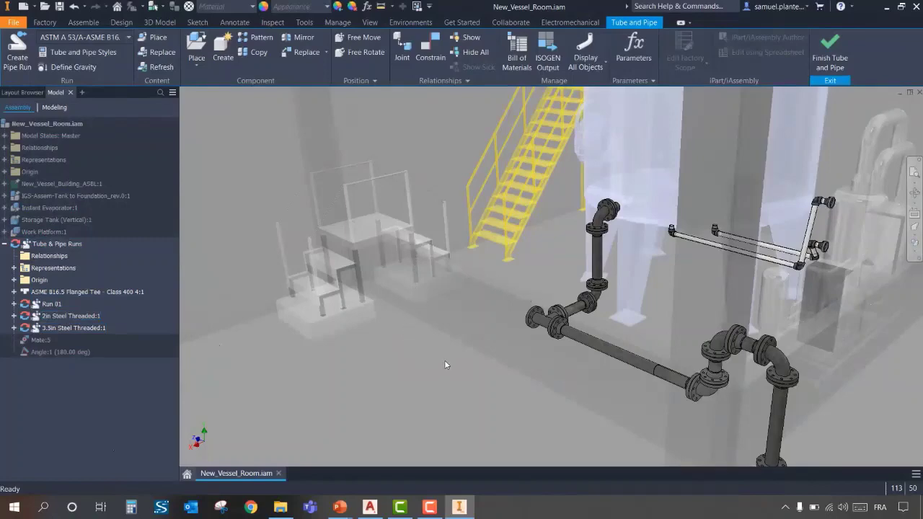
{"action": "middle_click_drag", "start_coordinate": [445, 364], "coordinate": [505, 368], "text": "shift"}
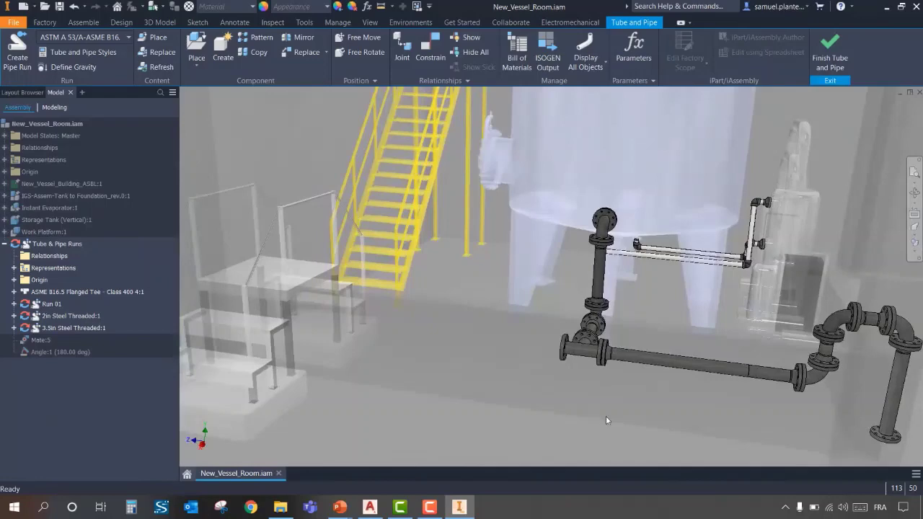
{"action": "middle_click_drag", "start_coordinate": [606, 416], "coordinate": [600, 397]}
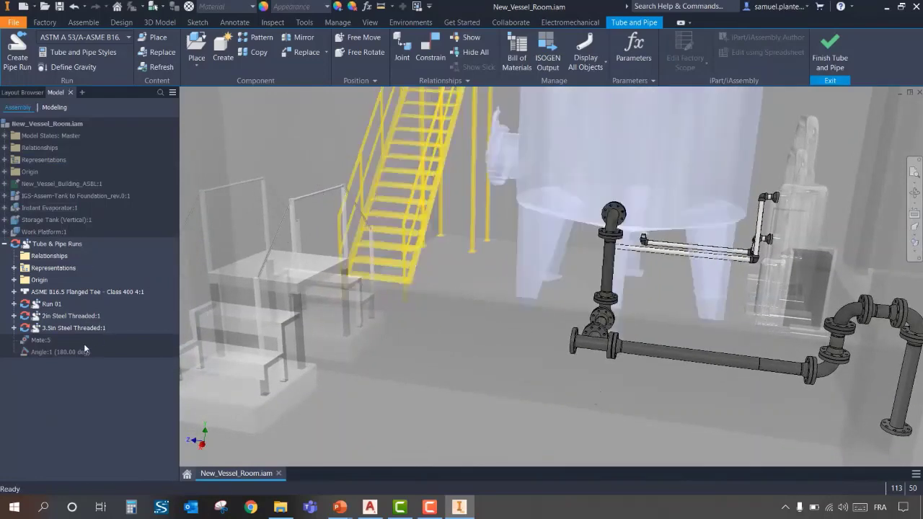
- Open Run 01 for editing and create a new pipe route in it
{"action": "double_click", "coordinate": [34, 304]}
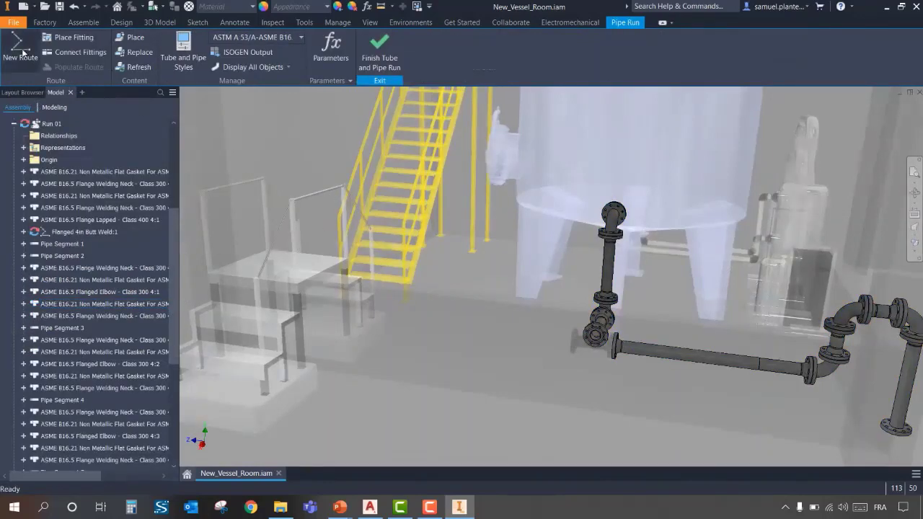
{"action": "left_click", "coordinate": [15, 53]}
{"action": "left_click", "coordinate": [326, 175]}
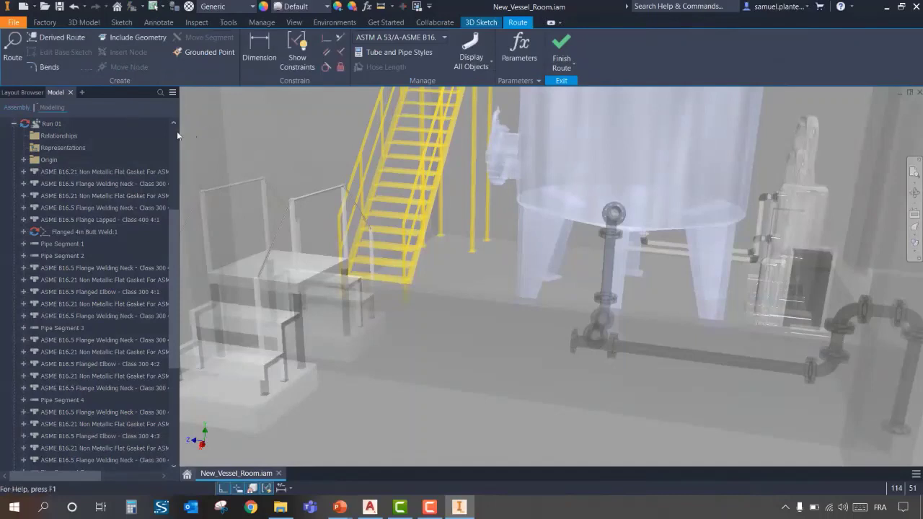
- Review the available tube and pipe styles for the new route
{"action": "left_click", "coordinate": [445, 38]}
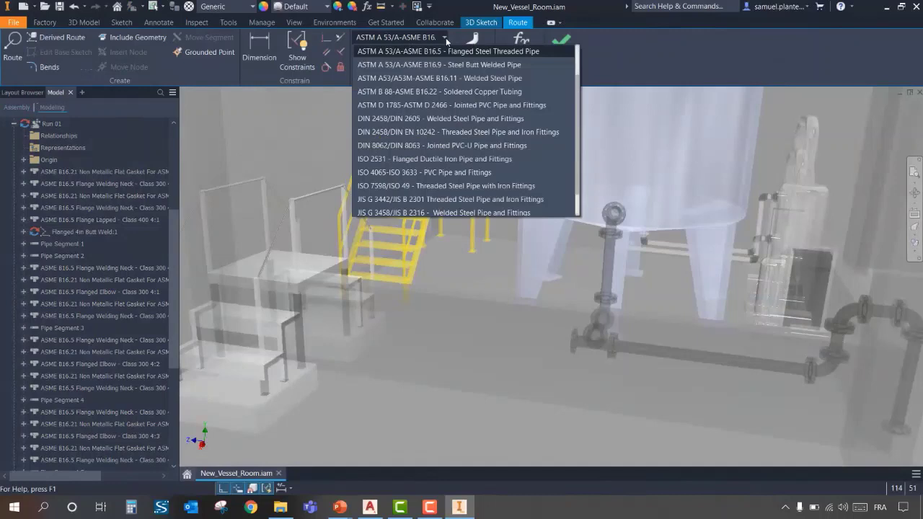
{"action": "scroll", "coordinate": [467, 121], "scroll_direction": "down", "scroll_amount": 1}
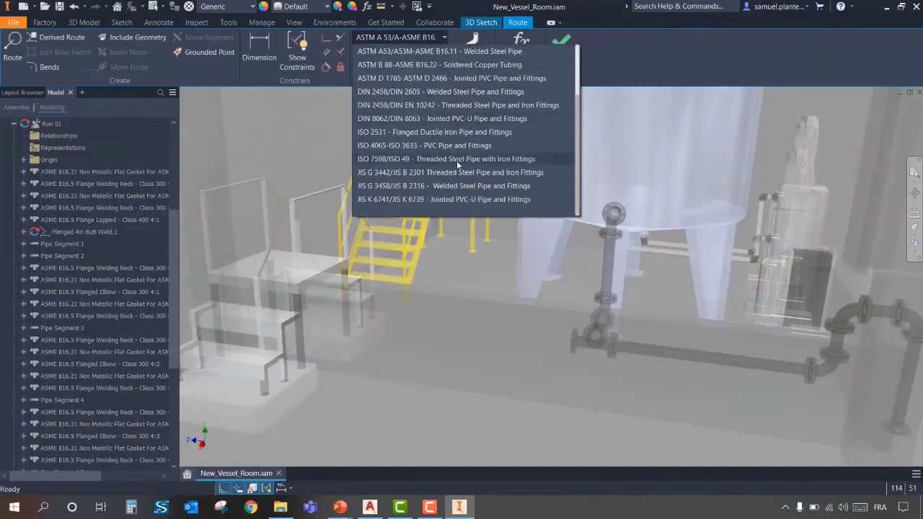
{"action": "scroll", "coordinate": [456, 160], "scroll_direction": "up", "scroll_amount": 2}
{"action": "left_click", "coordinate": [632, 54]}
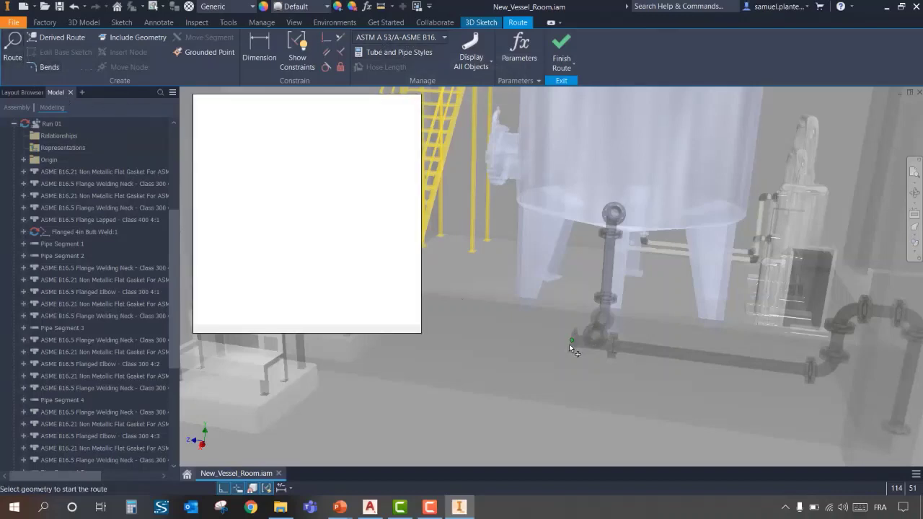
- Start the route at the open flange of the tee below the tank and add a 50 in straight segment
{"action": "left_click_drag", "start_coordinate": [324, 100], "coordinate": [191, 46]}
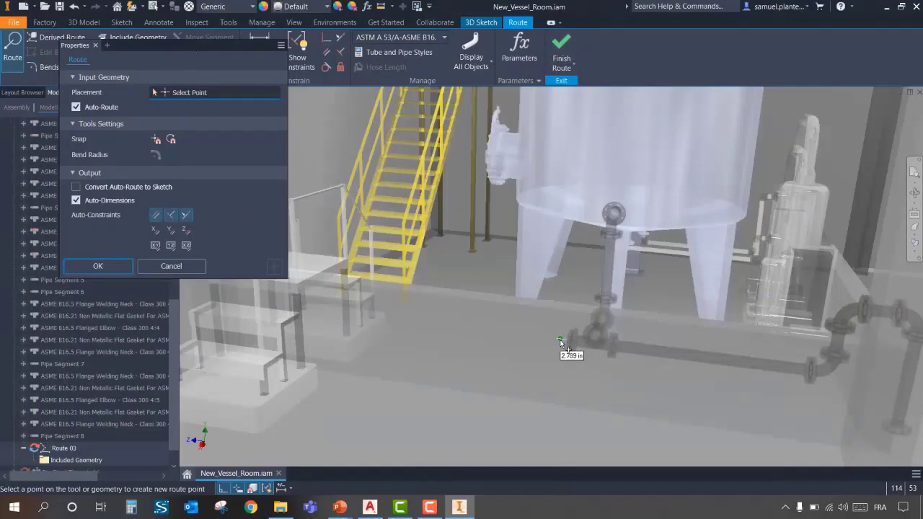
{"action": "type", "text": "50"}
{"action": "key", "text": "Return"}
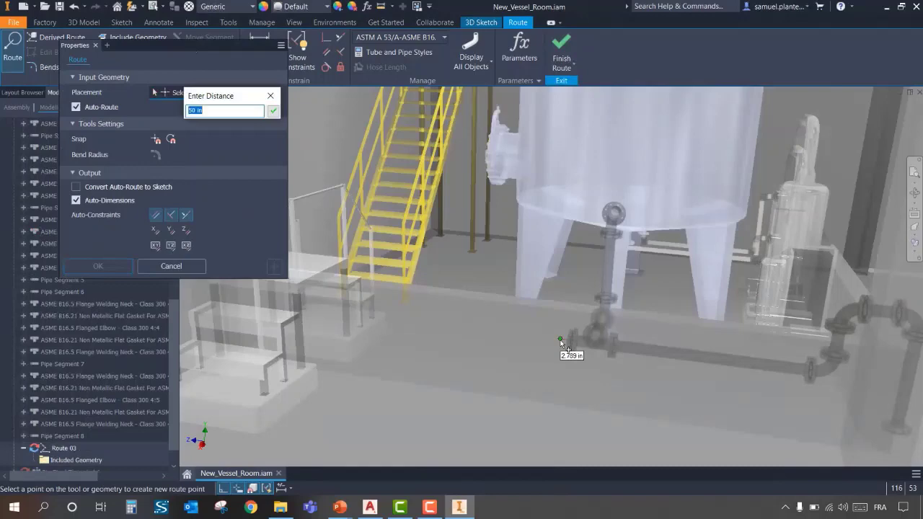
{"action": "key", "text": "Return"}
- Extend the route with a 22 in vertical rise and an 18 in horizontal segment across the low wall
{"action": "mouse_move", "coordinate": [581, 367]}
{"action": "middle_mouse_down"}
{"action": "mouse_move", "coordinate": [603, 375]}
{"action": "mouse_move", "coordinate": [581, 380]}
{"action": "middle_mouse_up"}
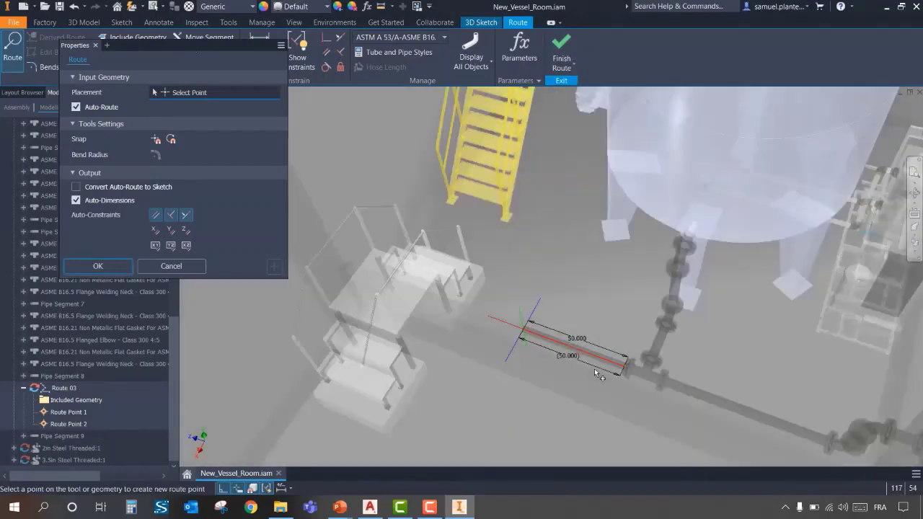
{"action": "middle_click_drag", "start_coordinate": [591, 367], "coordinate": [578, 344]}
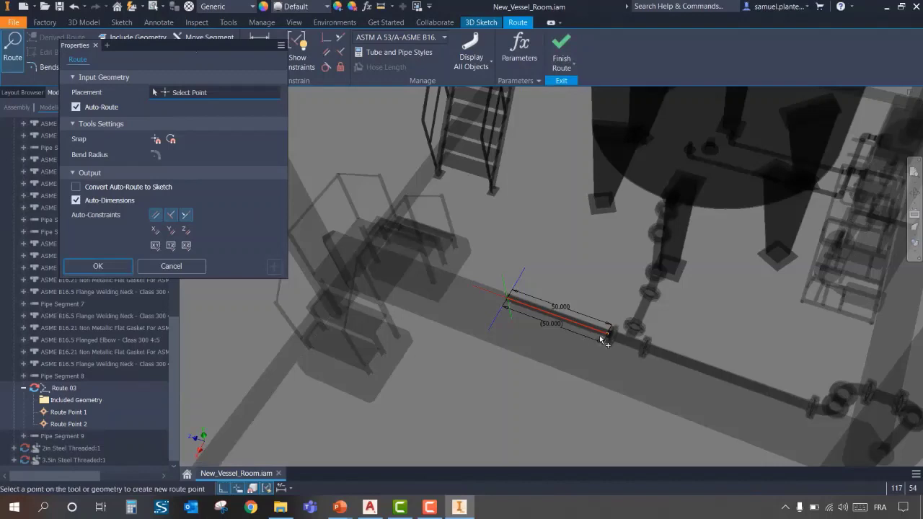
{"action": "middle_click_drag", "start_coordinate": [582, 333], "coordinate": [563, 313]}
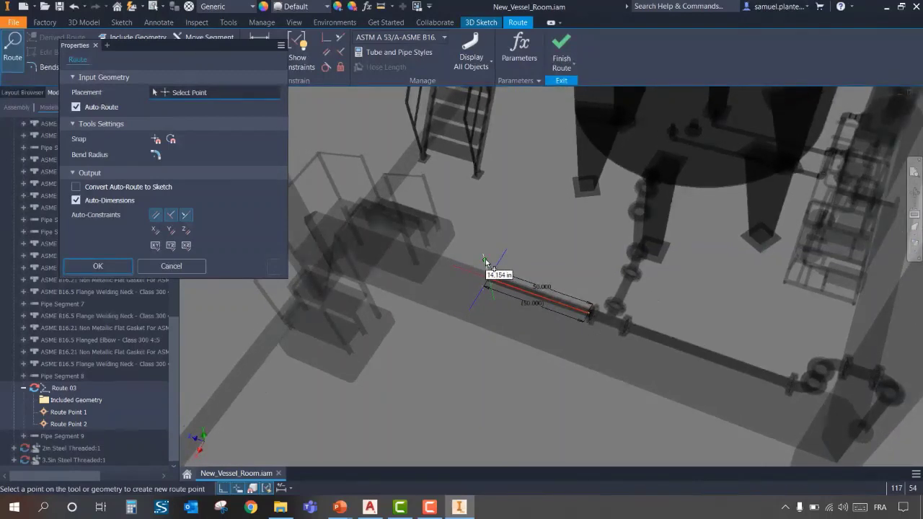
{"action": "type", "text": "22"}
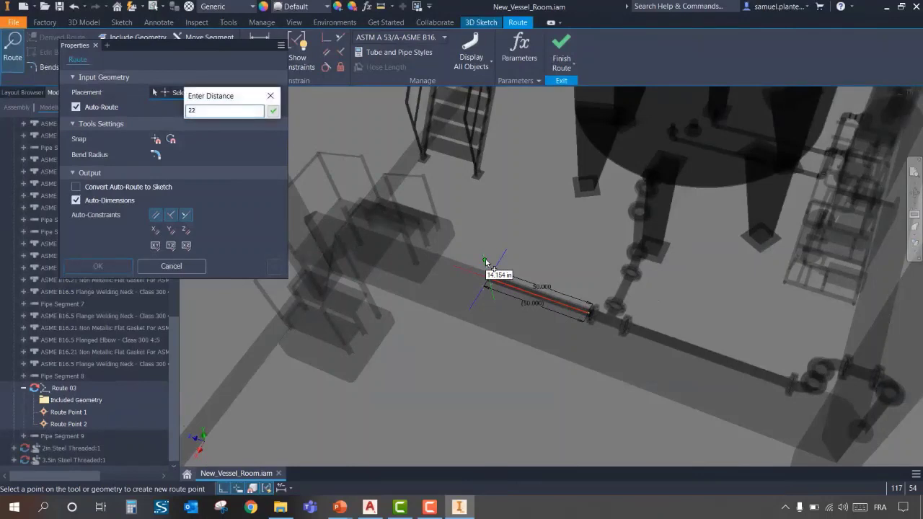
{"action": "key", "text": "Return"}
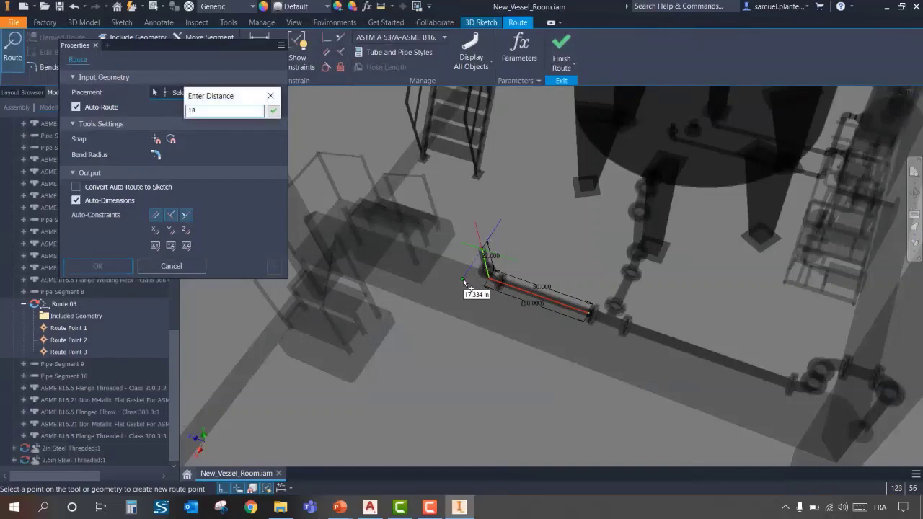
{"action": "key", "text": "Return"}
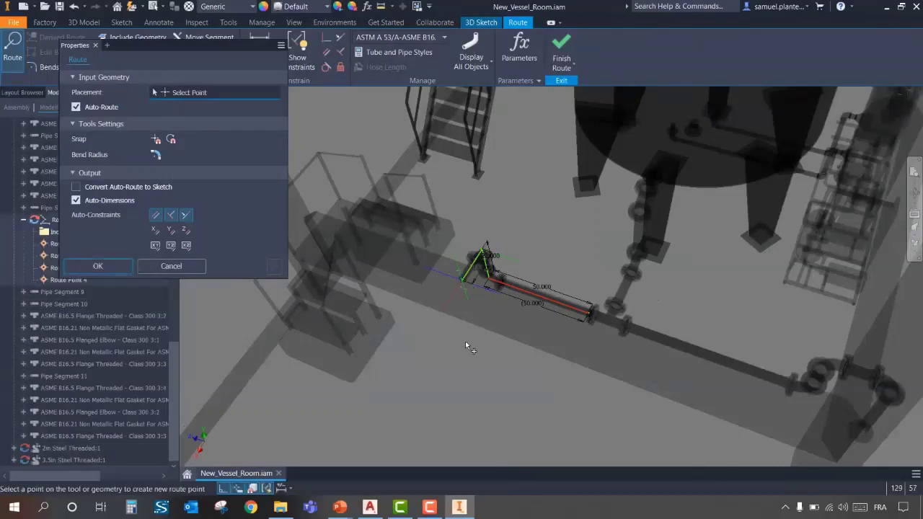
- Add a 32 in downward segment on the far side of the low wall and complete the route points
{"action": "mouse_move", "coordinate": [468, 354]}
{"action": "middle_mouse_down", "text": "shift"}
{"action": "mouse_move", "coordinate": [512, 310]}
{"action": "mouse_move", "coordinate": [506, 286]}
{"action": "middle_mouse_up", "text": "shift"}
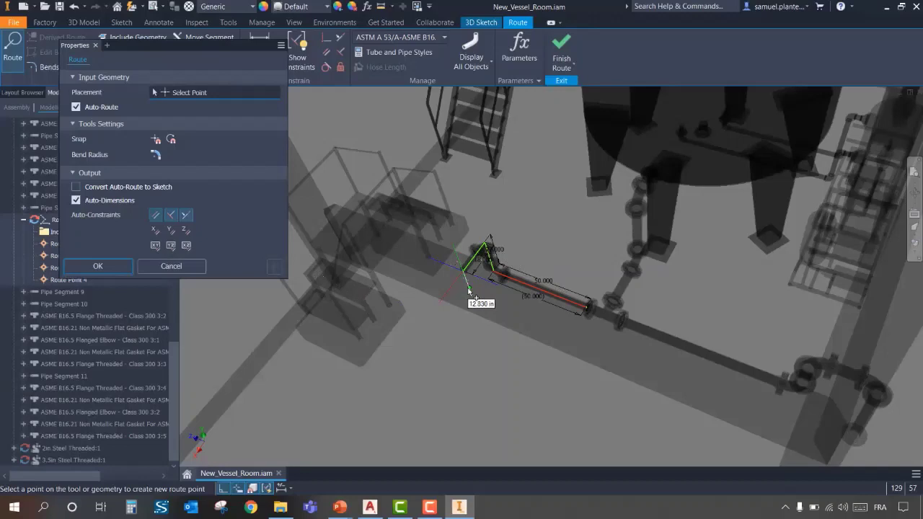
{"action": "type", "text": "32"}
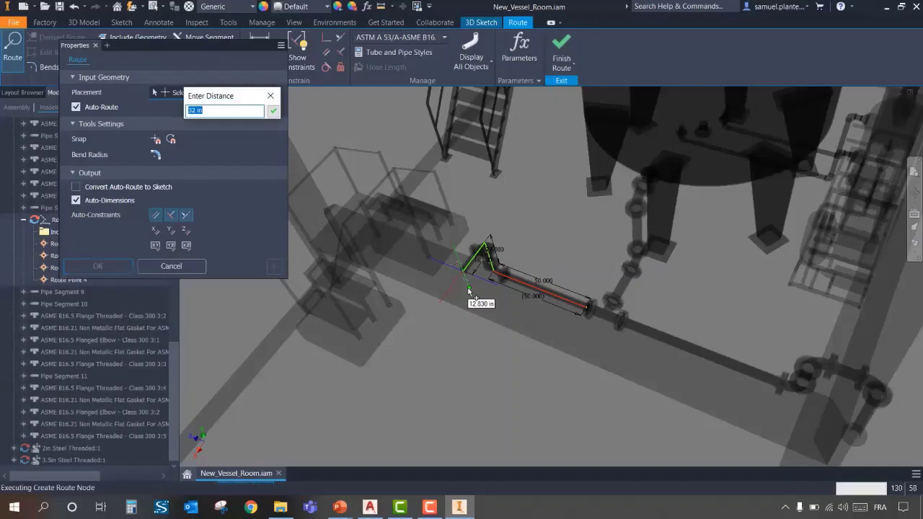
{"action": "key", "text": "Return"}
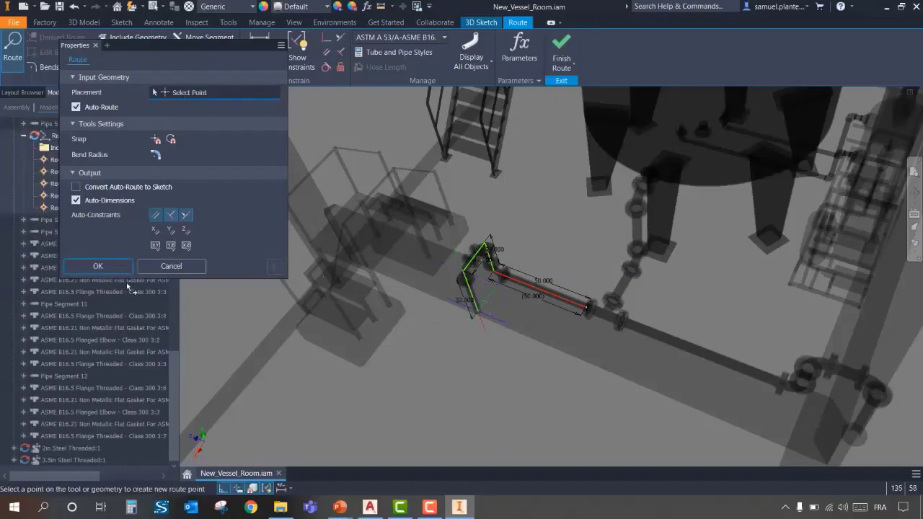
{"action": "left_click", "coordinate": [109, 267]}
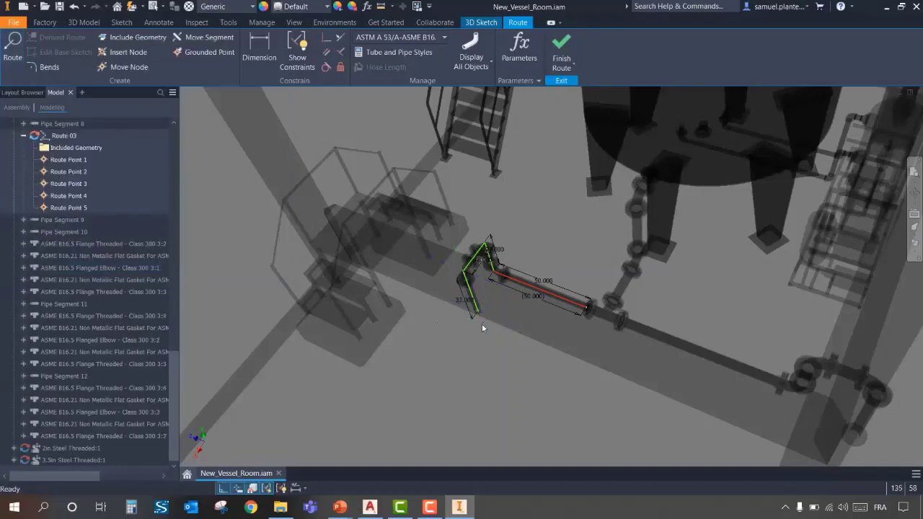
- Finish the route and its pipe run, and return from tube and pipe editing to the top-level assembly
{"action": "middle_click_drag", "start_coordinate": [482, 328], "coordinate": [508, 332], "text": "shift"}
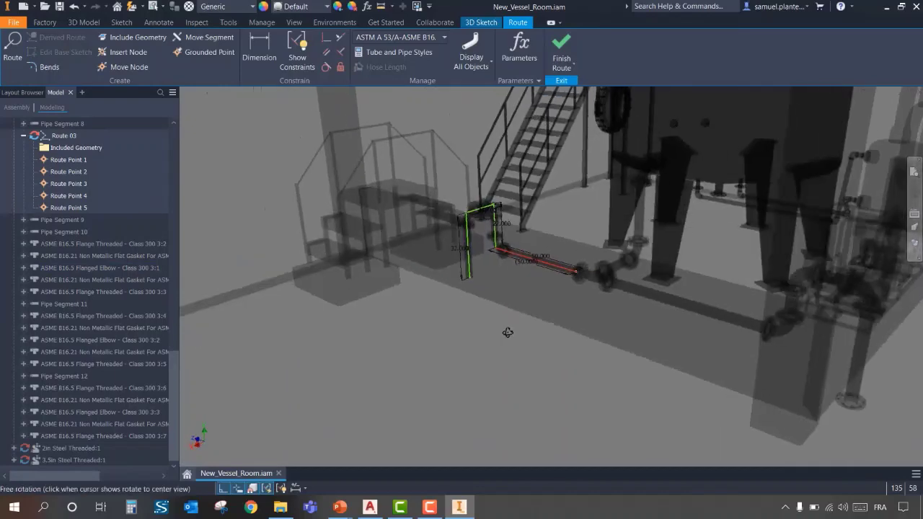
{"action": "left_click", "coordinate": [561, 58]}
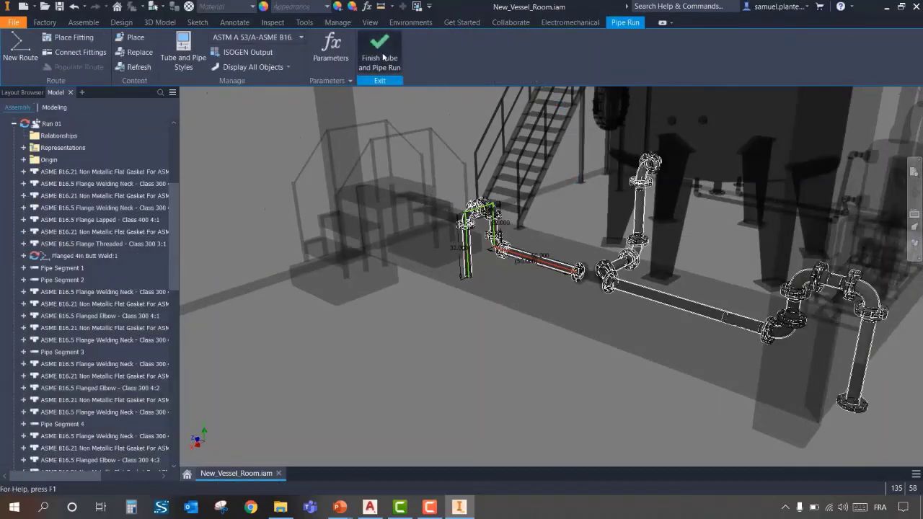
{"action": "left_click", "coordinate": [384, 58]}
{"action": "left_click", "coordinate": [829, 62]}
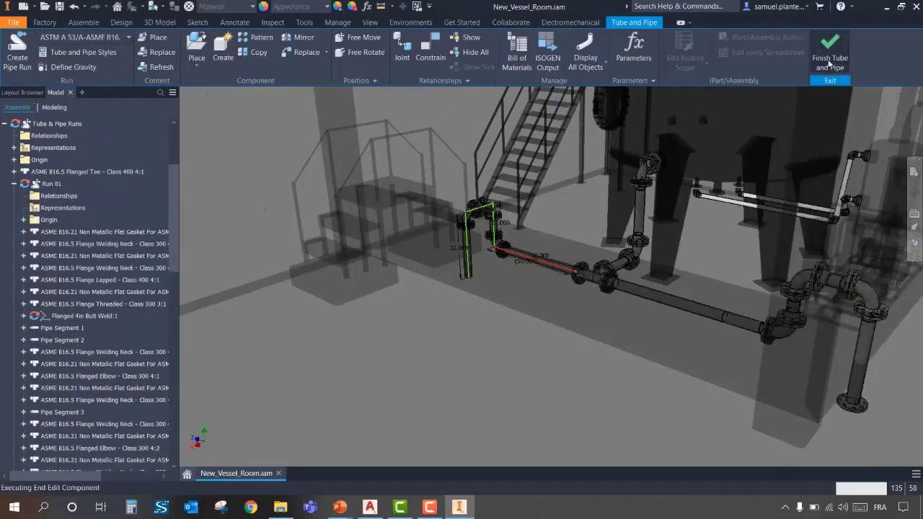
- Zoom to the Tube & Pipe Runs and inspect the new pipe loop beside the step-over platform up close
{"action": "middle_click_drag", "start_coordinate": [525, 270], "coordinate": [548, 274], "text": "shift"}
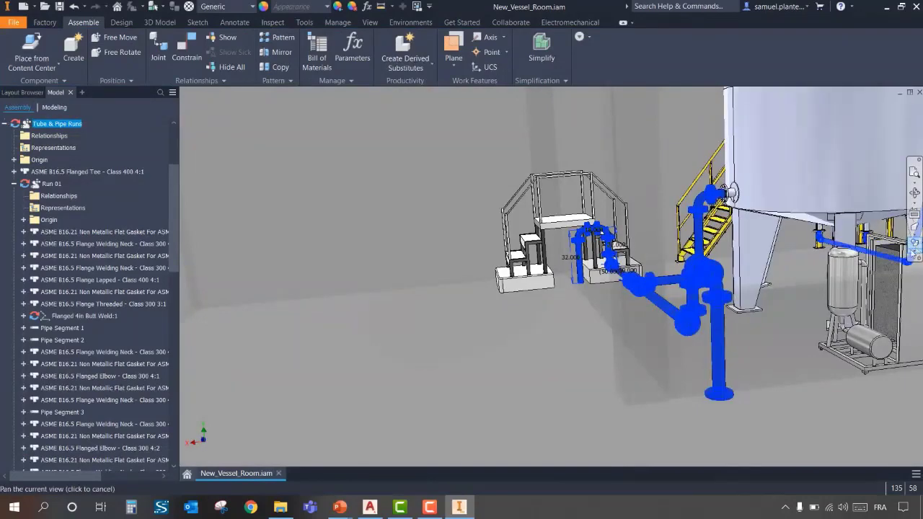
{"action": "left_click", "coordinate": [914, 181]}
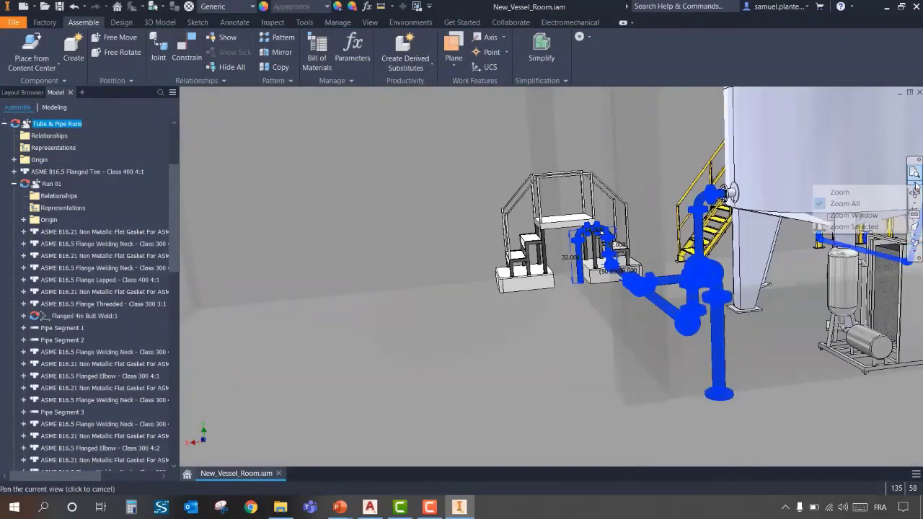
{"action": "left_click", "coordinate": [854, 226]}
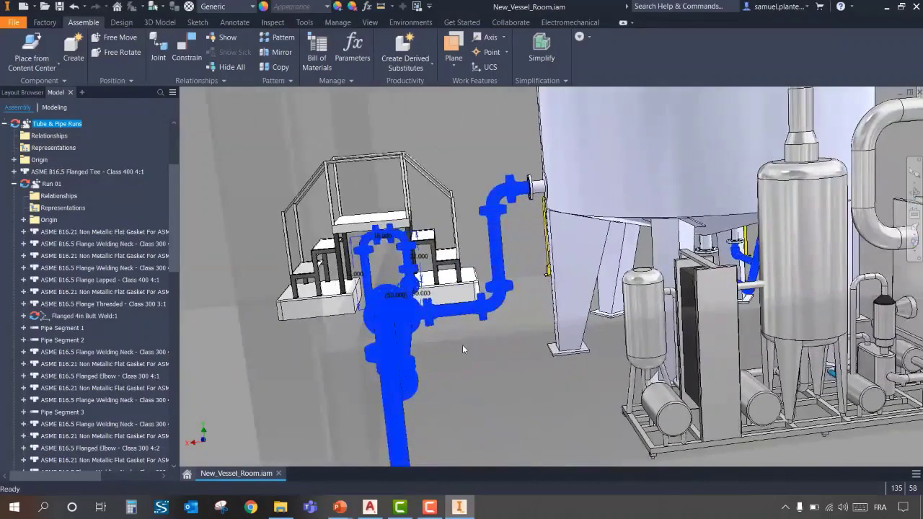
{"action": "middle_click_drag", "start_coordinate": [462, 344], "coordinate": [457, 363], "text": "shift"}
{"action": "scroll", "coordinate": [399, 234], "scroll_direction": "up", "scroll_amount": 5}
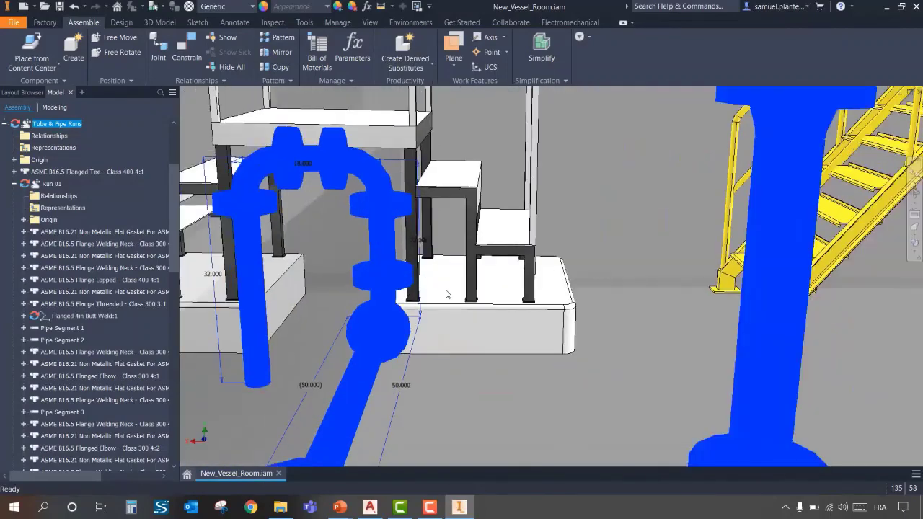
{"action": "middle_click_drag", "start_coordinate": [446, 294], "coordinate": [403, 271], "text": "shift"}
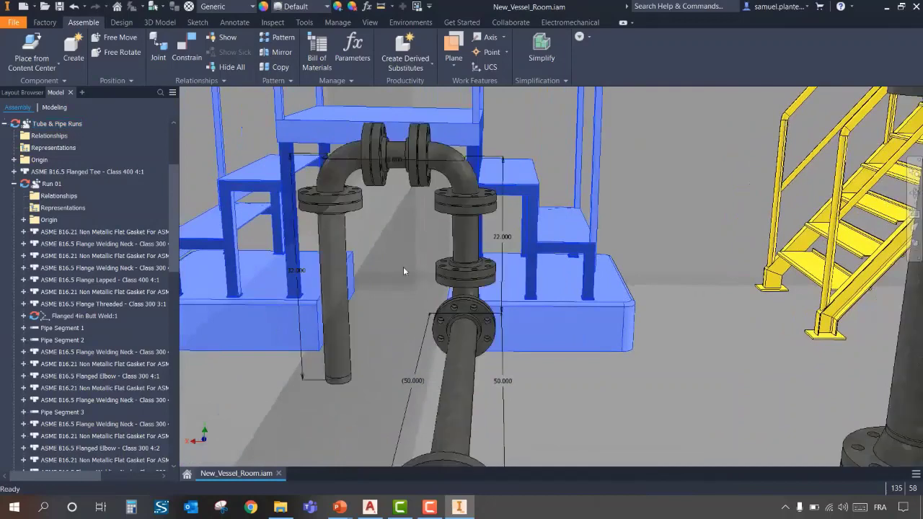
- Enable the New_Vessel_Building_ASBL component in the assembly
{"action": "left_click", "coordinate": [504, 245]}
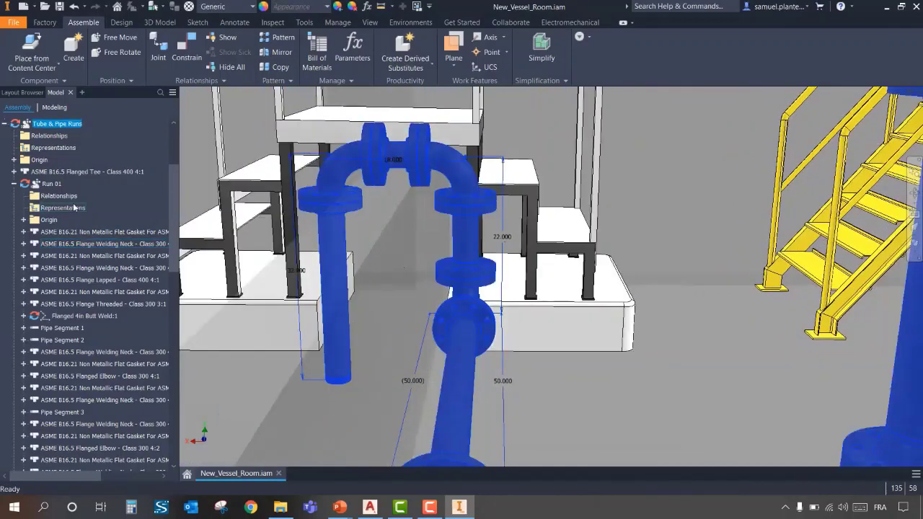
{"action": "left_click", "coordinate": [45, 185]}
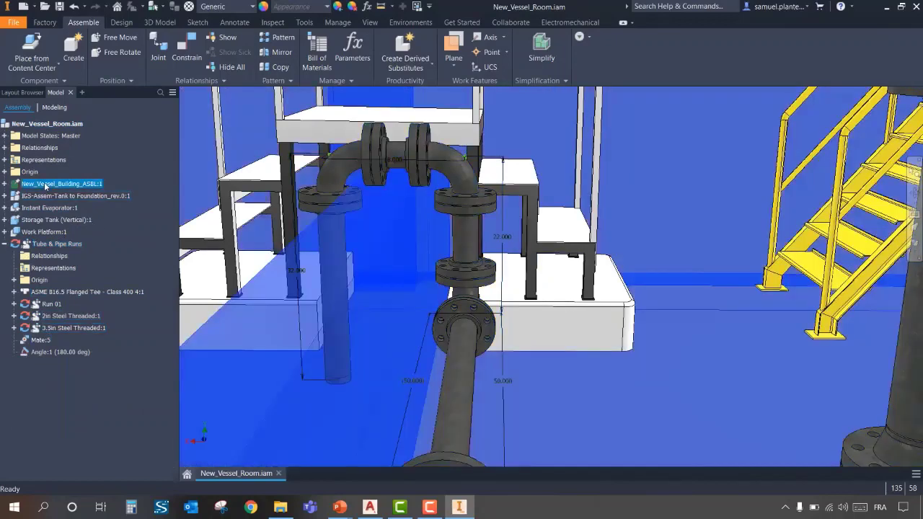
{"action": "right_click", "coordinate": [44, 184]}
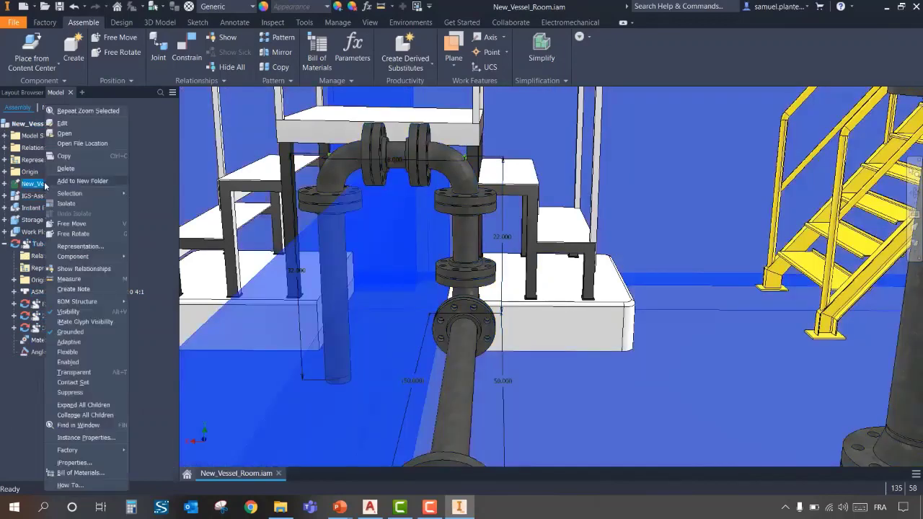
{"action": "left_click", "coordinate": [79, 363]}
- Check the new pipe loop against the low wall and open Run 01 for editing
{"action": "mouse_move", "coordinate": [539, 353]}
{"action": "middle_mouse_down"}
{"action": "mouse_move", "coordinate": [287, 330]}
{"action": "mouse_move", "coordinate": [499, 306]}
{"action": "mouse_move", "coordinate": [484, 344]}
{"action": "middle_mouse_up"}
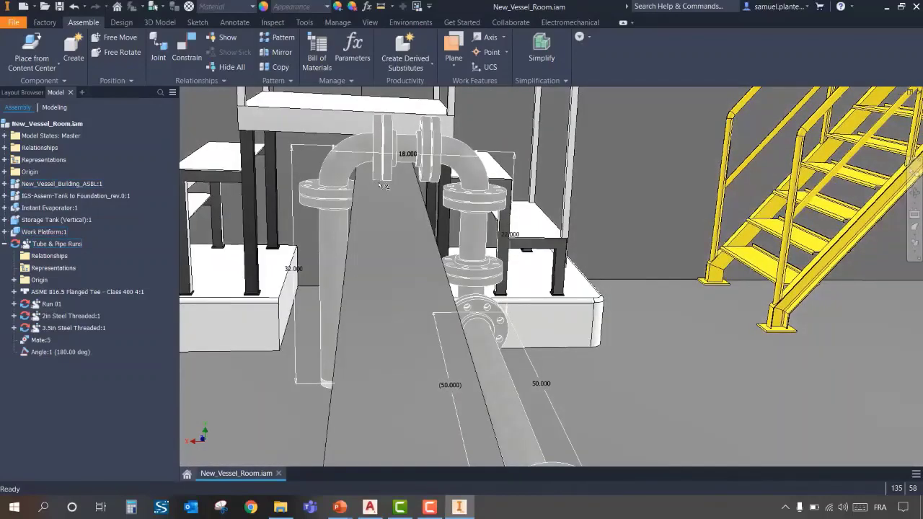
{"action": "middle_click_drag", "start_coordinate": [328, 223], "coordinate": [270, 283], "text": "shift"}
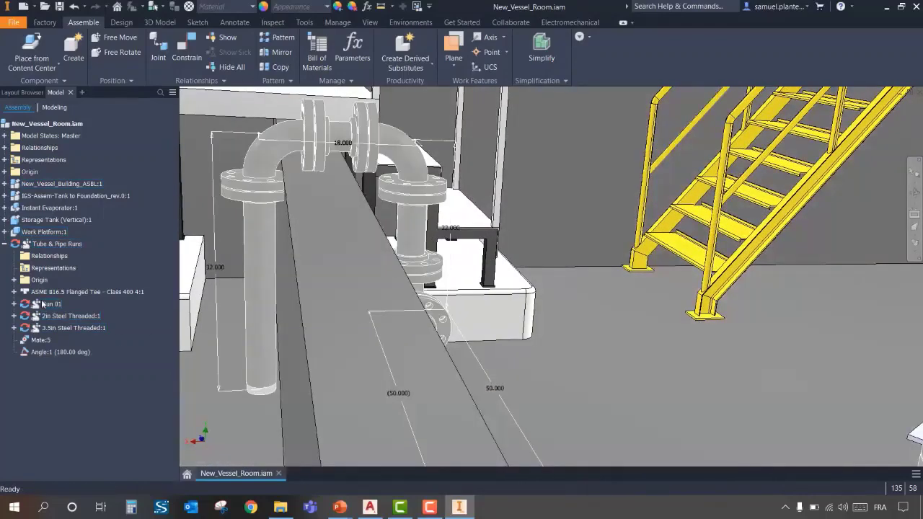
{"action": "left_click", "coordinate": [48, 304]}
{"action": "left_click", "coordinate": [14, 304]}
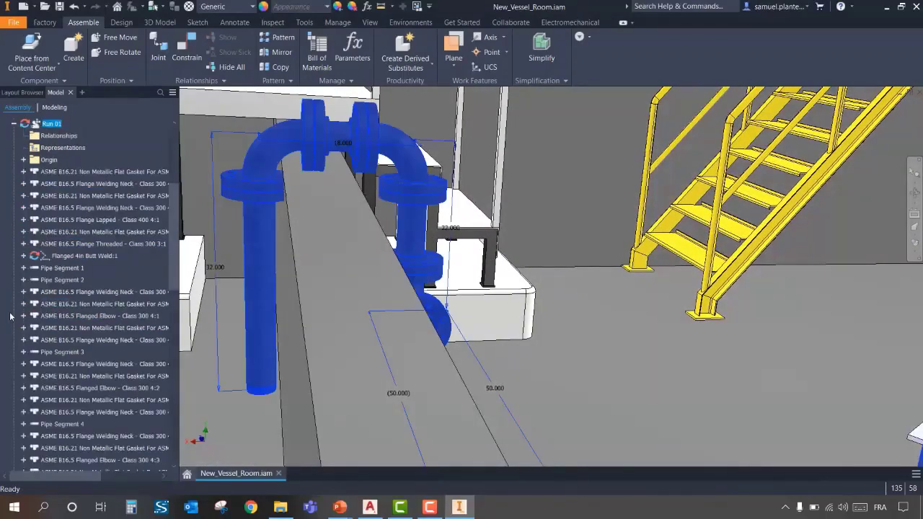
{"action": "scroll", "coordinate": [72, 303], "scroll_direction": "down", "scroll_amount": 10}
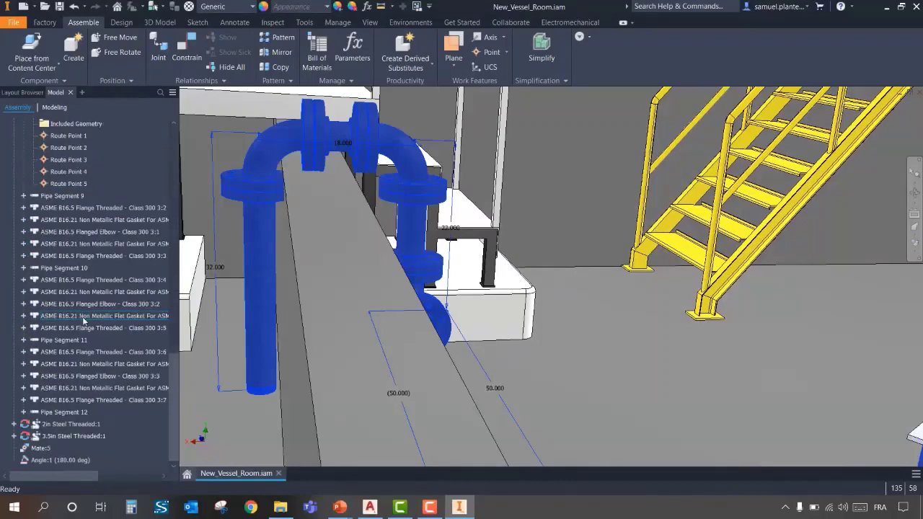
{"action": "scroll", "coordinate": [72, 360], "scroll_direction": "up", "scroll_amount": 12}
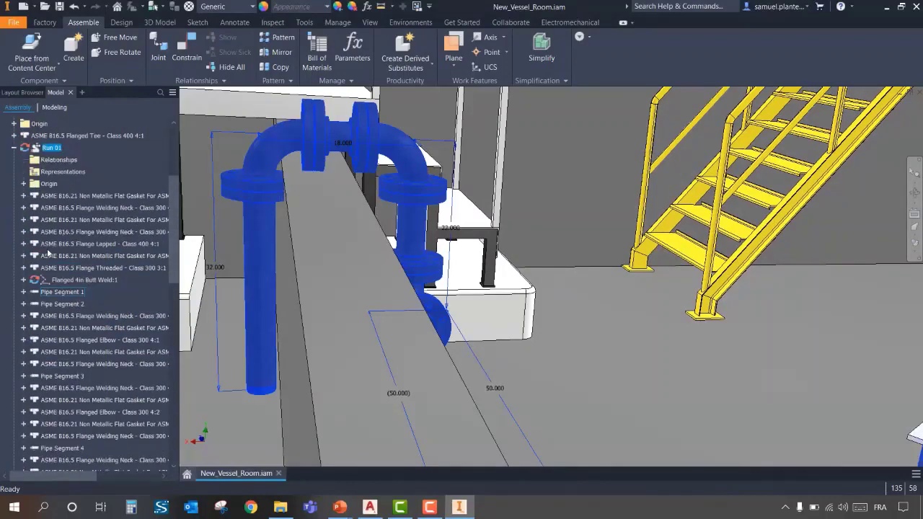
{"action": "double_click", "coordinate": [44, 256]}
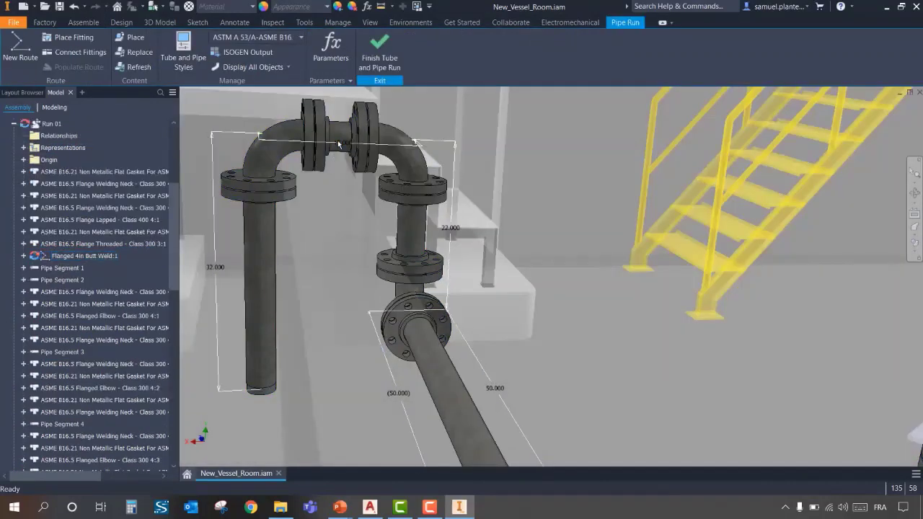
- Open the new route for editing and set the length of its horizontal segment over the wall to 24 in
{"action": "left_click", "coordinate": [344, 148]}
{"action": "double_click", "coordinate": [344, 147]}
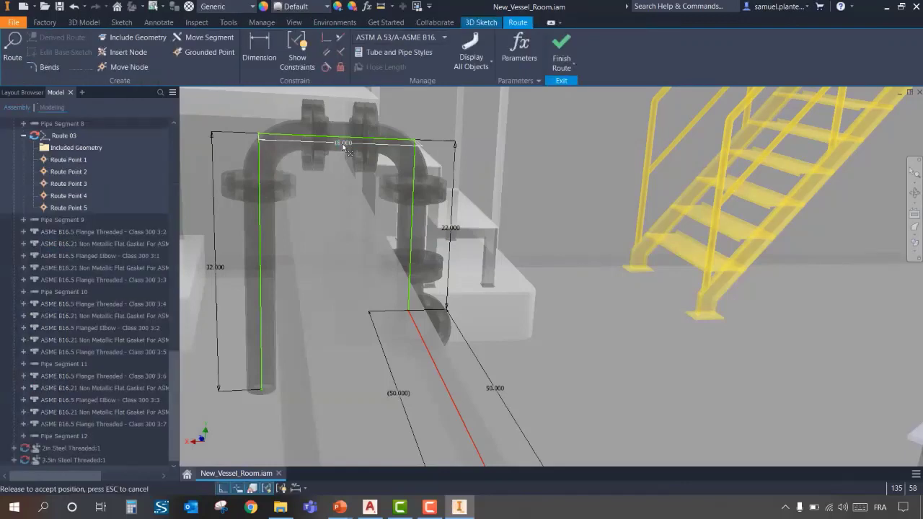
{"action": "double_click", "coordinate": [343, 147]}
{"action": "type", "text": "24"}
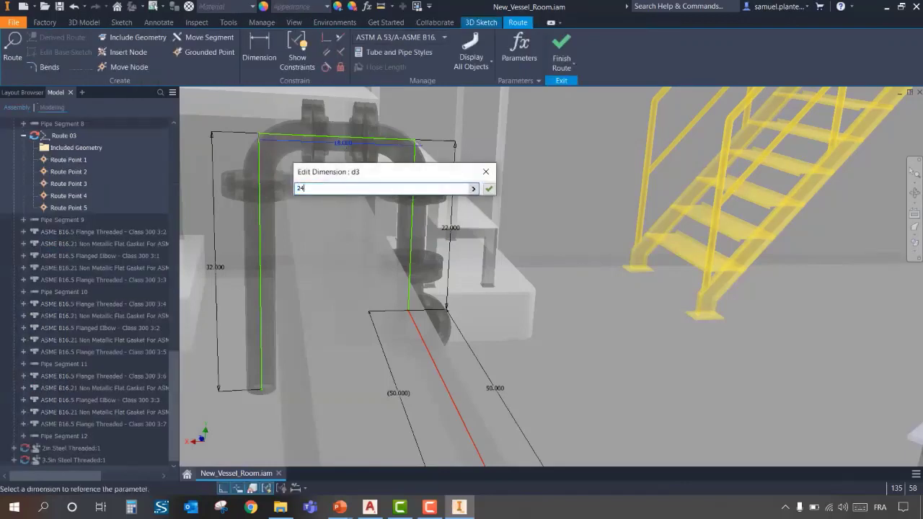
{"action": "key", "text": "Return"}
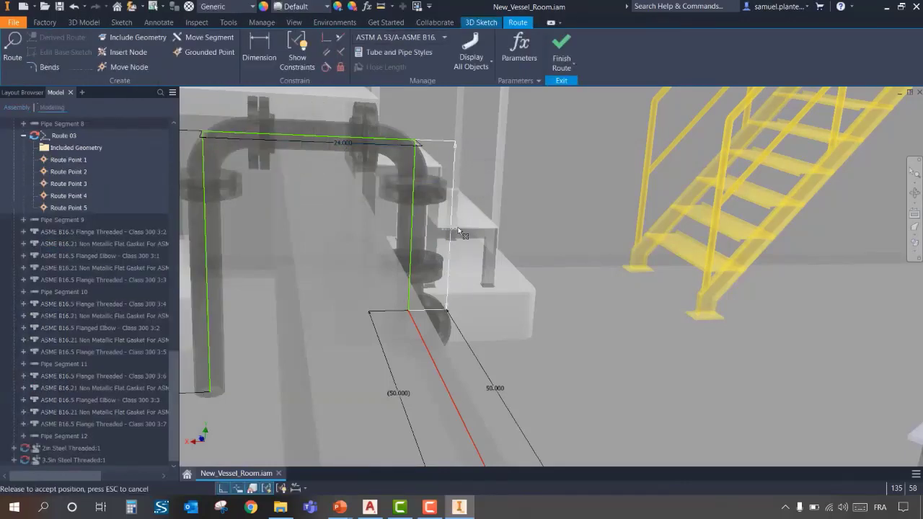
- Dimension the route's vertical segment on the 50 in run's side of the wall and set it to 24 in
{"action": "double_click", "coordinate": [457, 229]}
{"action": "type", "text": "24"}
{"action": "key", "text": "Return"}
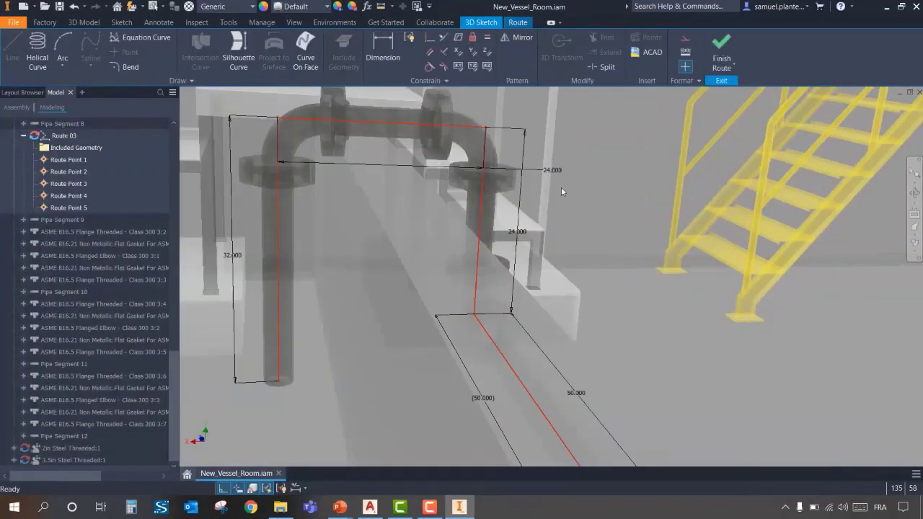
- Set the length of the route's horizontal segment over the low wall to 22 in
{"action": "mouse_move", "coordinate": [560, 191]}
{"action": "middle_mouse_down", "text": "shift"}
{"action": "mouse_move", "coordinate": [494, 243]}
{"action": "mouse_move", "coordinate": [530, 243]}
{"action": "mouse_move", "coordinate": [466, 250]}
{"action": "middle_mouse_up", "text": "shift"}
{"action": "left_click_drag", "start_coordinate": [562, 189], "coordinate": [570, 185]}
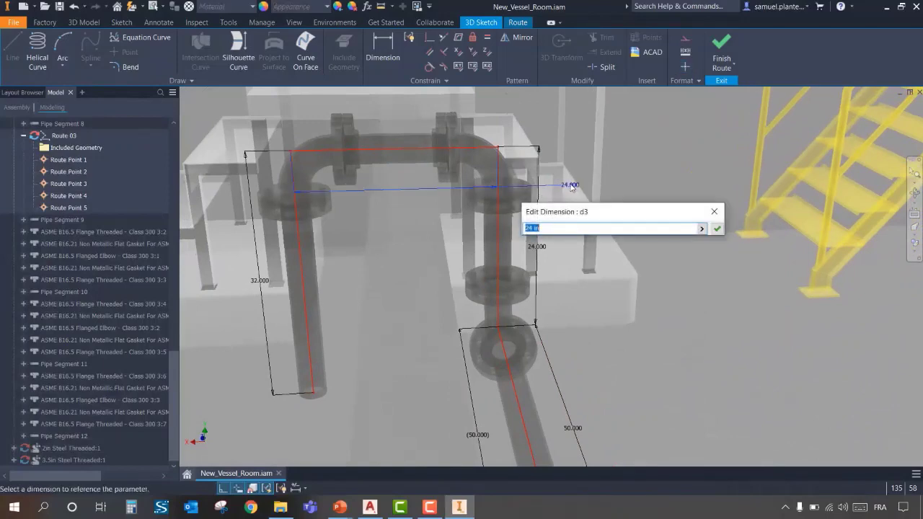
{"action": "type", "text": "22"}
{"action": "key", "text": "Return"}
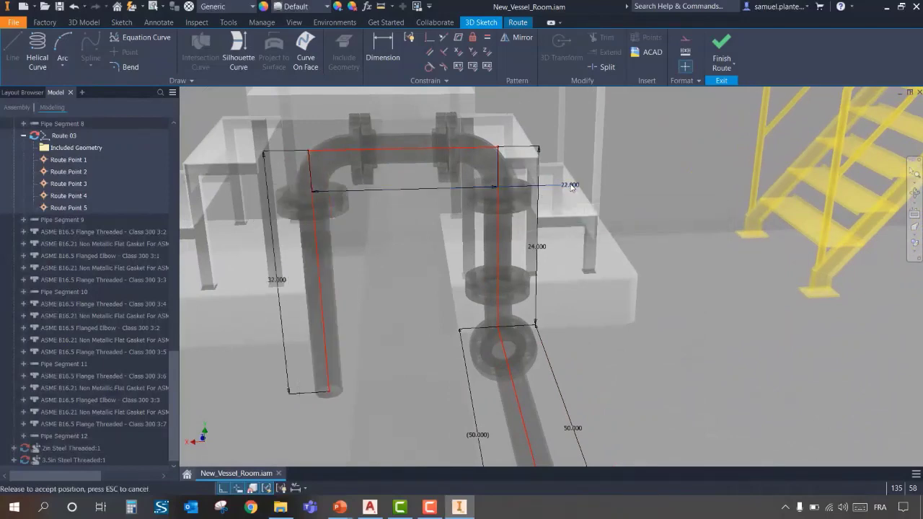
{"action": "mouse_move", "coordinate": [516, 264]}
{"action": "middle_mouse_down", "text": "shift"}
{"action": "mouse_move", "coordinate": [525, 255]}
{"action": "mouse_move", "coordinate": [517, 256]}
{"action": "middle_mouse_up", "text": "shift"}
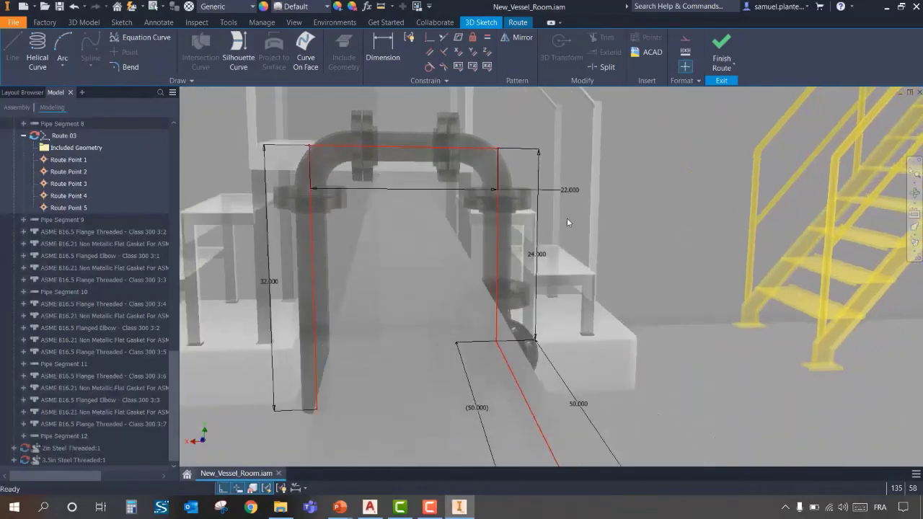
{"action": "middle_click_drag", "start_coordinate": [564, 234], "coordinate": [577, 256], "text": "shift"}
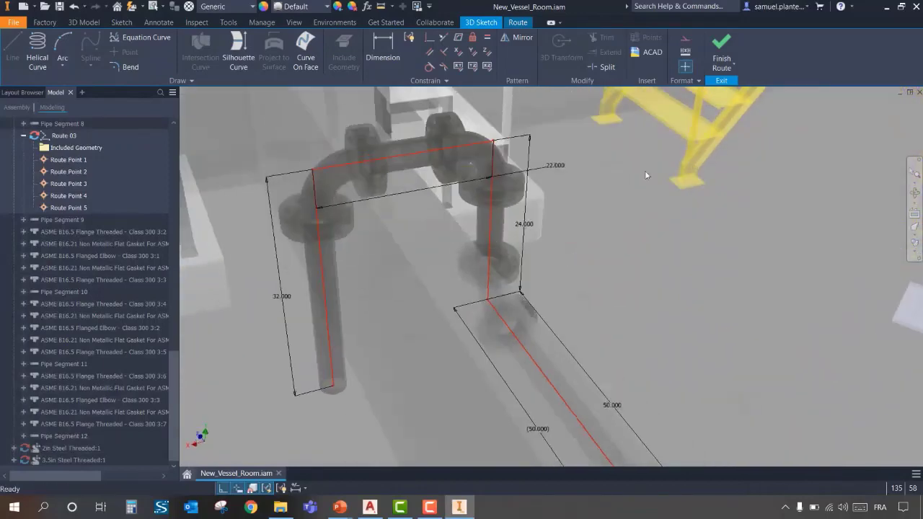
- Finish the route edit and leave the Tube and Pipe environment to view the whole vessel room assembly
{"action": "left_click", "coordinate": [721, 59]}
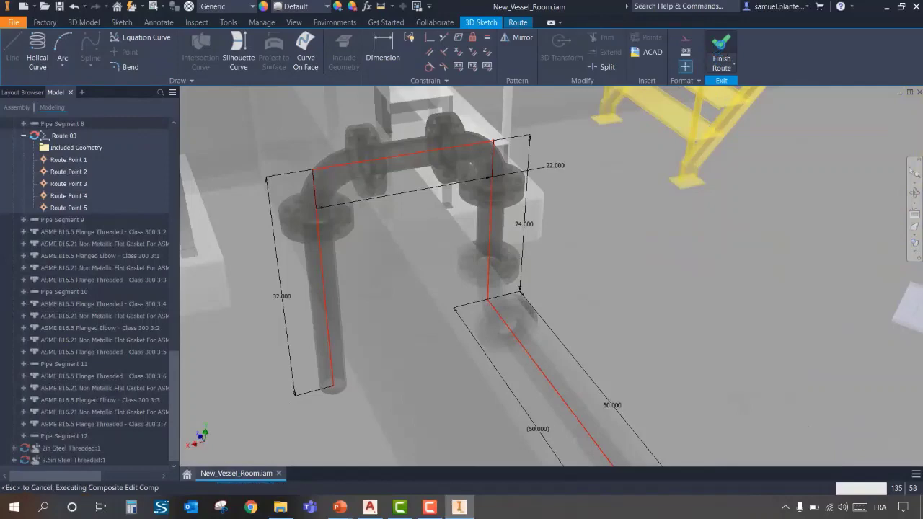
{"action": "left_click", "coordinate": [380, 52]}
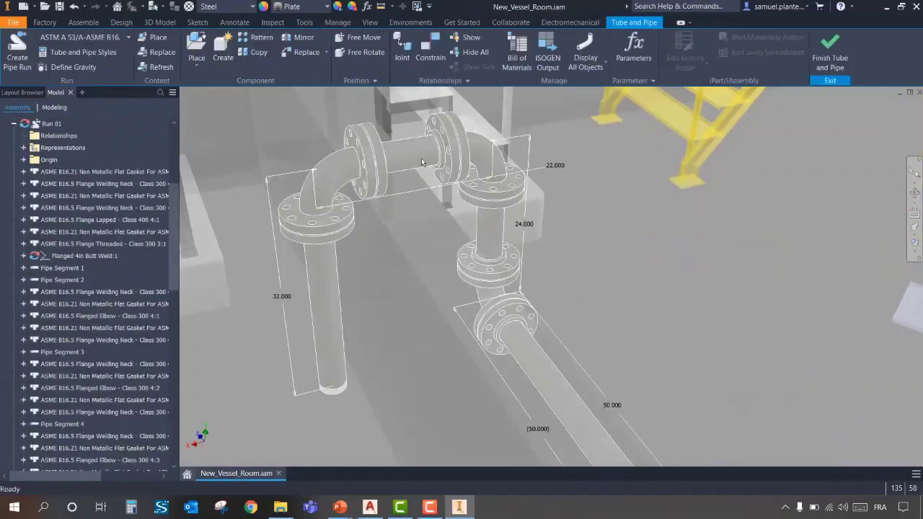
{"action": "scroll", "coordinate": [505, 225], "scroll_direction": "down", "scroll_amount": 5}
{"action": "middle_click_drag", "start_coordinate": [504, 225], "coordinate": [557, 338], "text": "shift"}
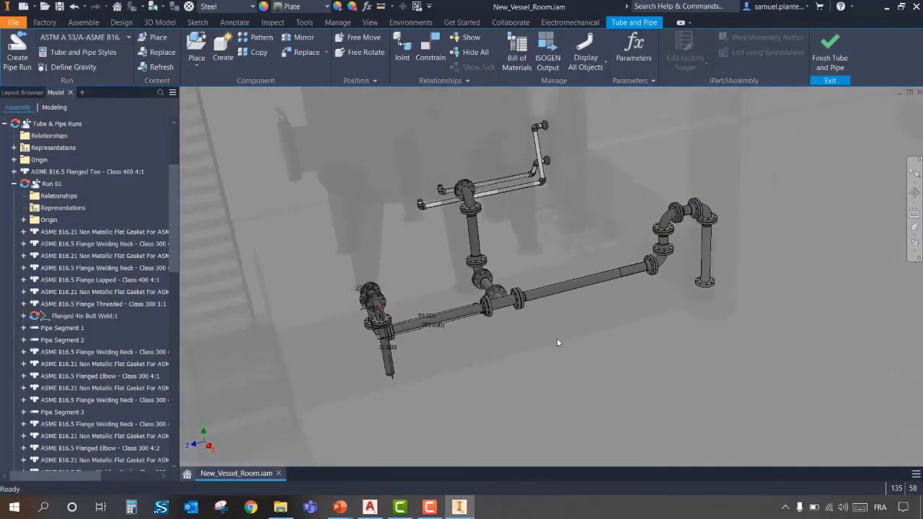
{"action": "middle_click_drag", "start_coordinate": [618, 271], "coordinate": [432, 314], "text": "shift"}
{"action": "left_click", "coordinate": [836, 61]}
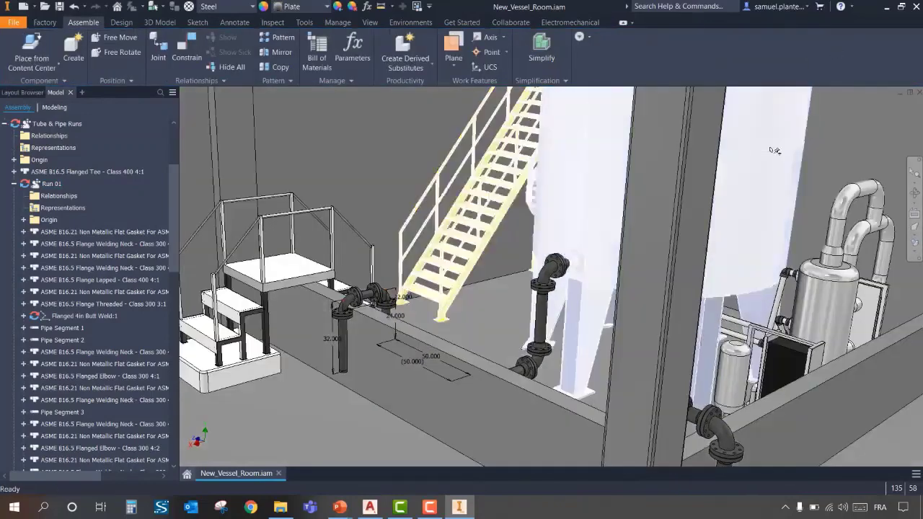
{"action": "scroll", "coordinate": [463, 234], "scroll_direction": "down", "scroll_amount": 10}
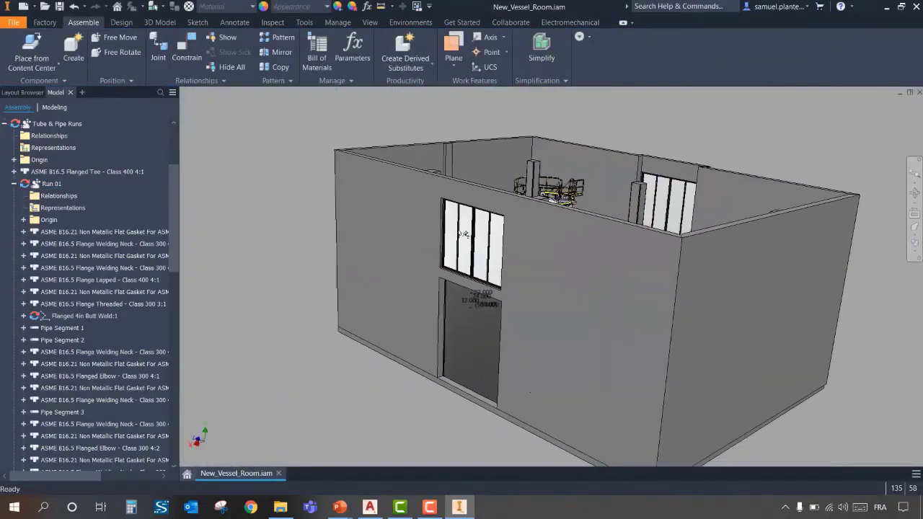
{"action": "middle_click_drag", "start_coordinate": [463, 234], "coordinate": [571, 263], "text": "shift"}
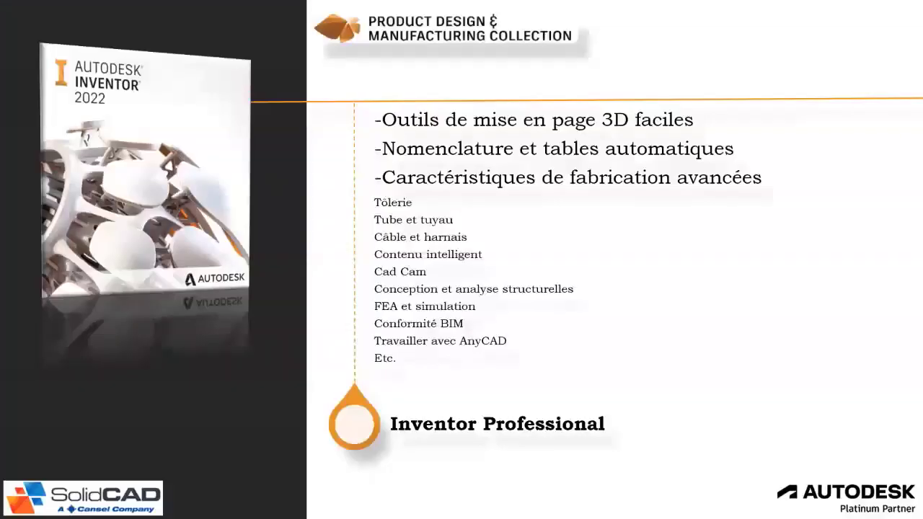
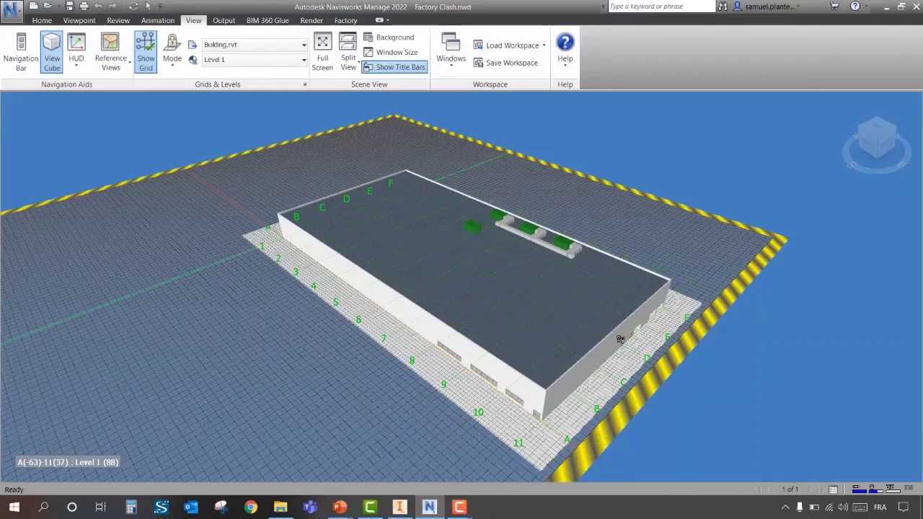
- In Navisworks Manage, hide the grid in Factory Clash.nwd and open the saved Maintenance Shop viewpoint
{"action": "left_click", "coordinate": [145, 63]}
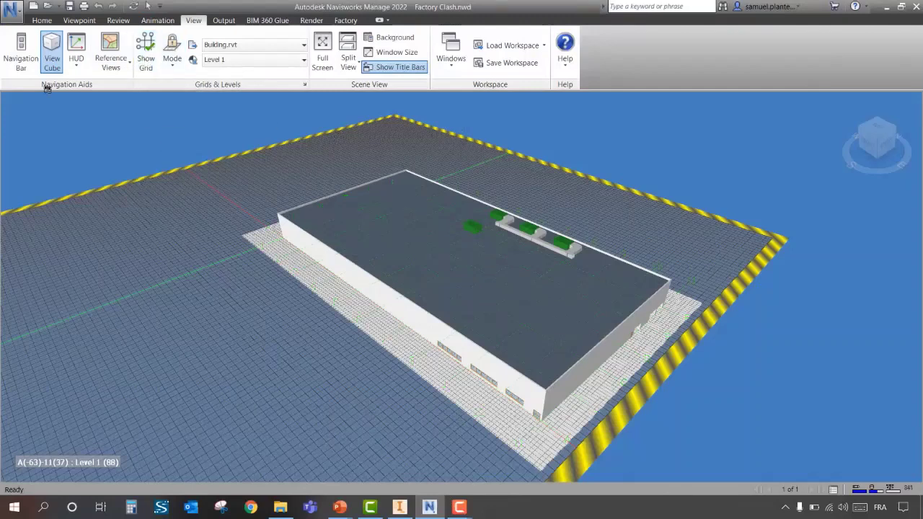
{"action": "left_click", "coordinate": [80, 20]}
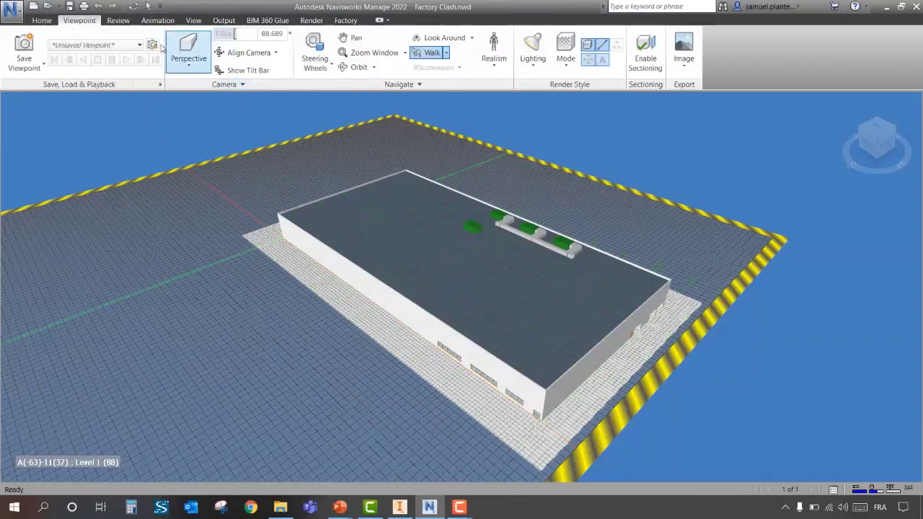
{"action": "left_click", "coordinate": [129, 47]}
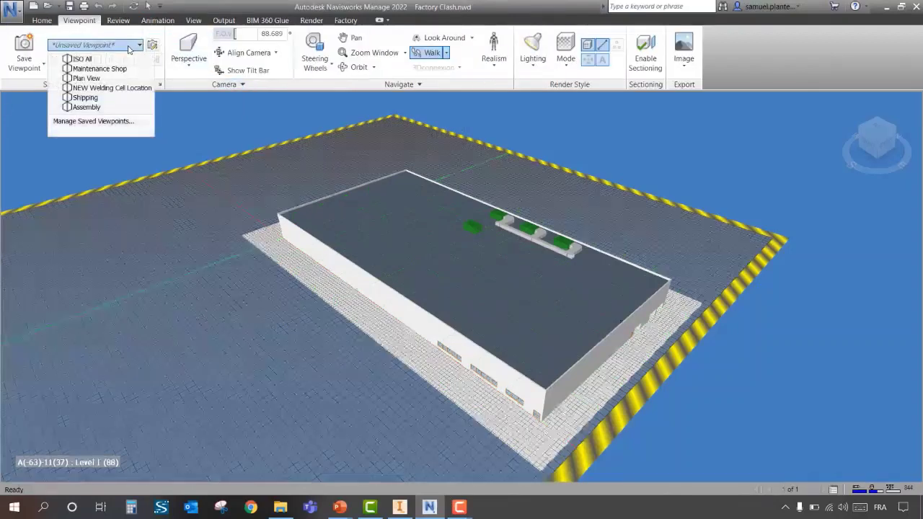
{"action": "left_click", "coordinate": [95, 69]}
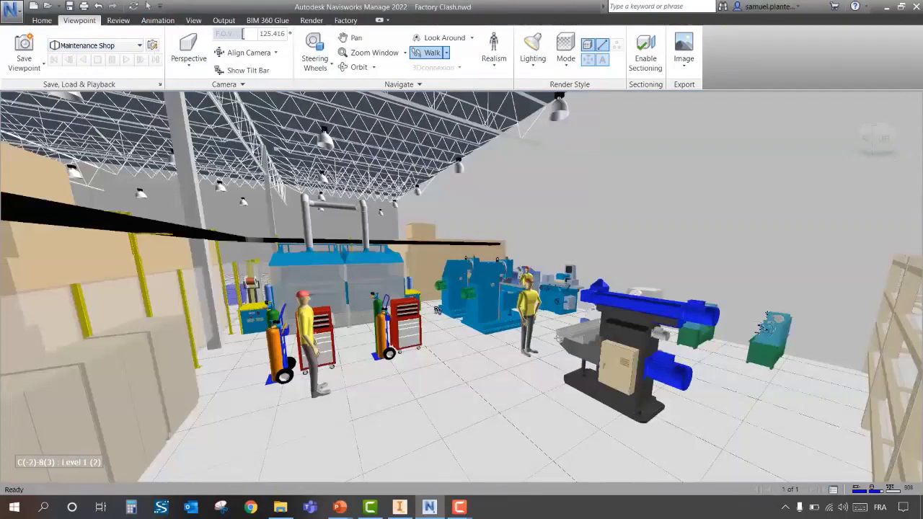
- Look around the factory from the maintenance shop and open the saved NEW Welding Cell Location viewpoint
{"action": "left_click", "coordinate": [440, 37]}
{"action": "left_click_drag", "start_coordinate": [411, 325], "coordinate": [3, 332]}
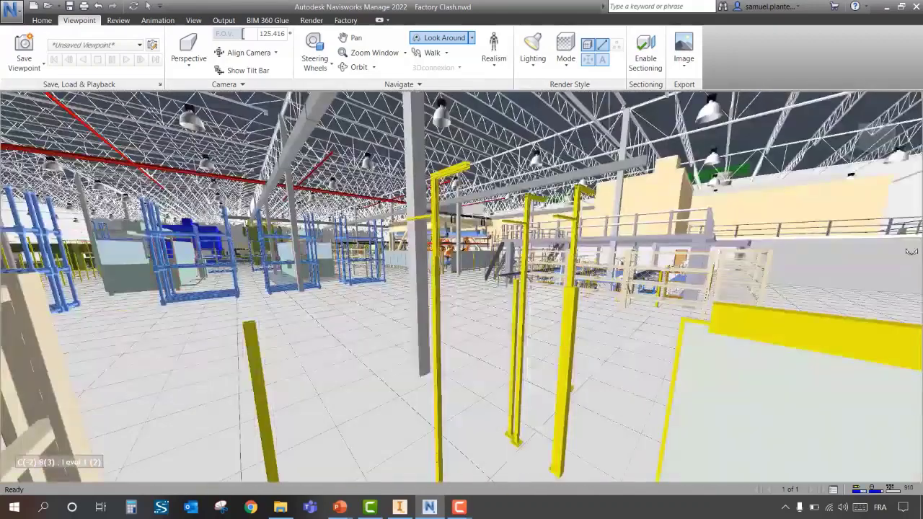
{"action": "left_click", "coordinate": [133, 45]}
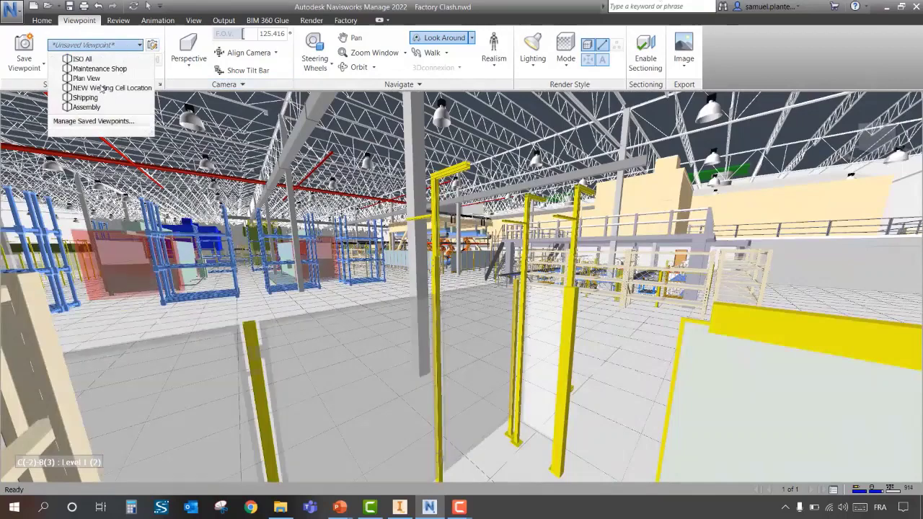
{"action": "left_click", "coordinate": [101, 88]}
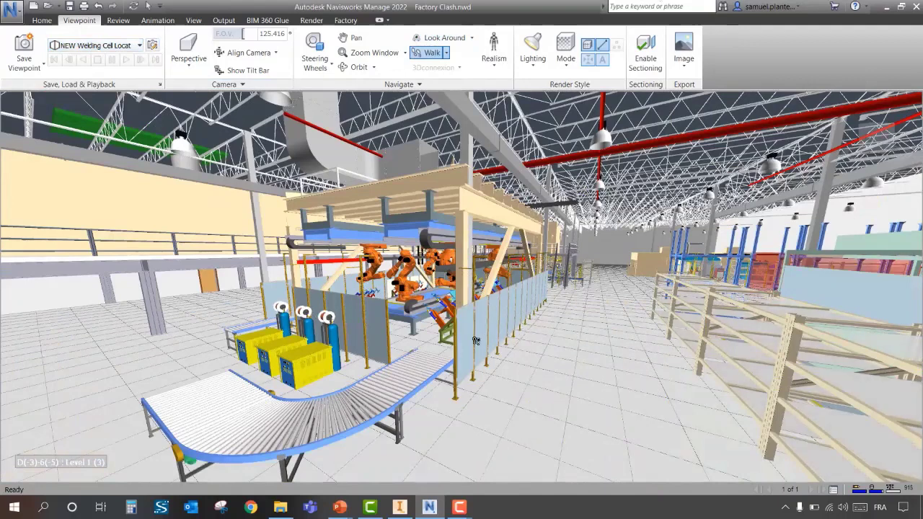
- View the saved Assembly viewpoint, followed by the Shipping viewpoint
{"action": "left_click", "coordinate": [108, 45]}
{"action": "left_click", "coordinate": [95, 108]}
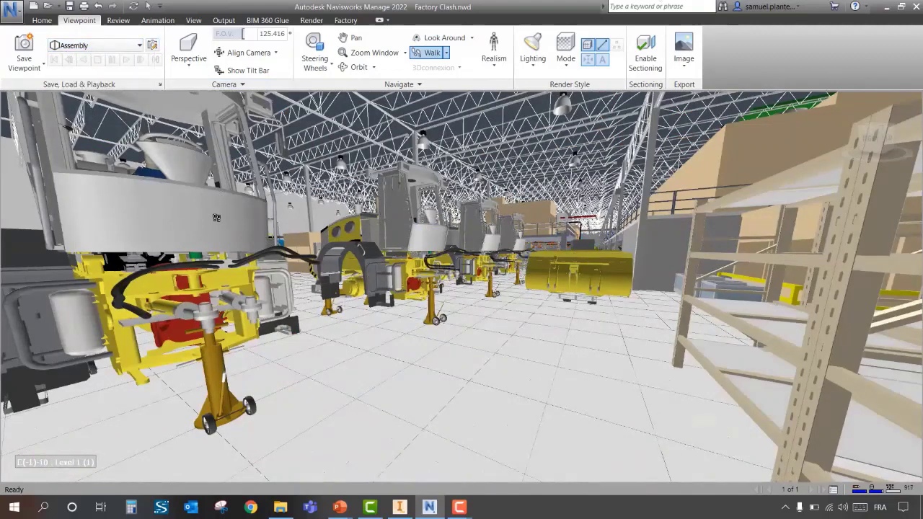
{"action": "left_click", "coordinate": [103, 47]}
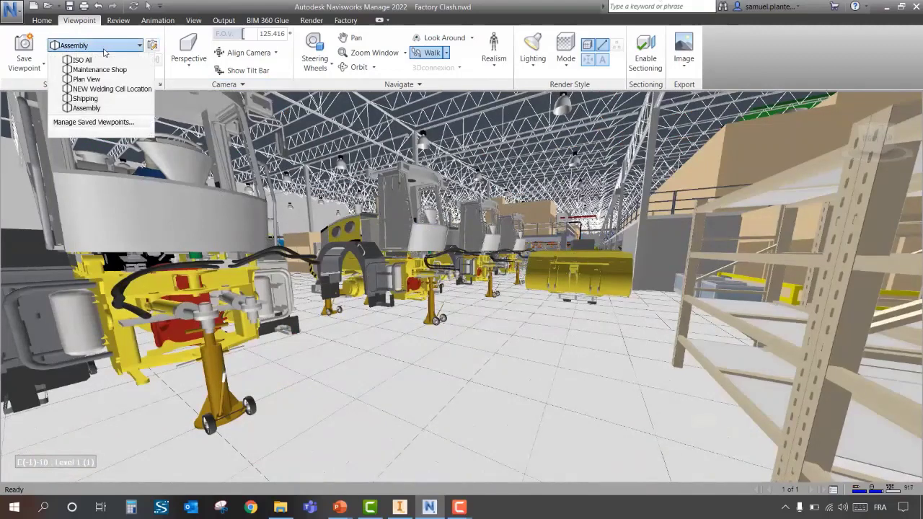
{"action": "left_click", "coordinate": [85, 98]}
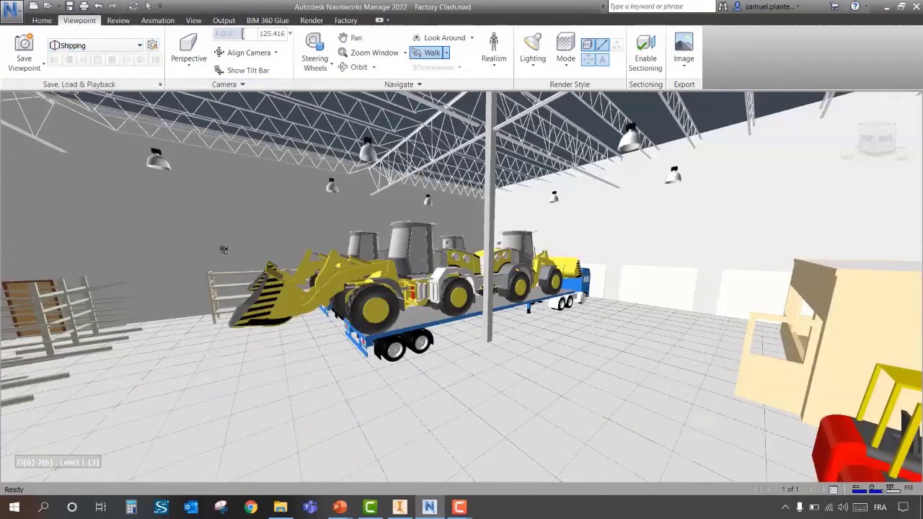
- Return to the NEW Welding Cell Location viewpoint, step back from the cell and enable the Third Person avatar
{"action": "left_click", "coordinate": [124, 48]}
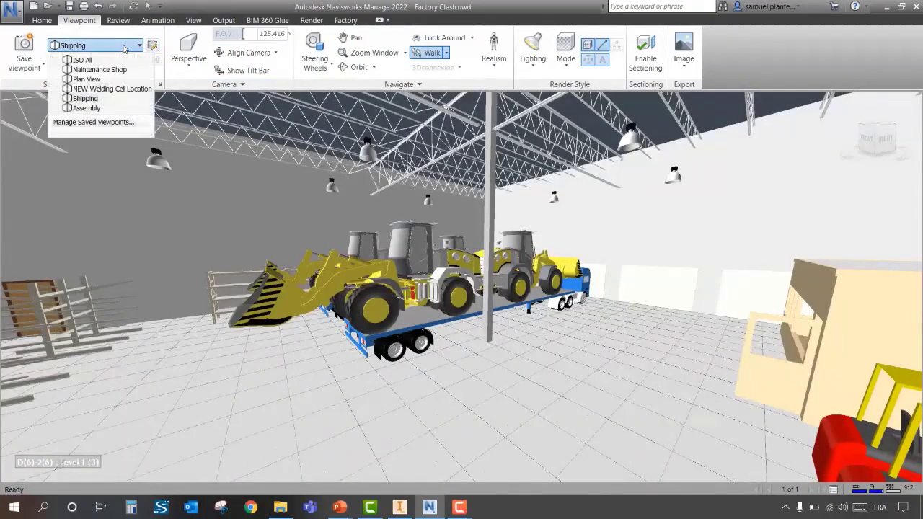
{"action": "left_click", "coordinate": [106, 88]}
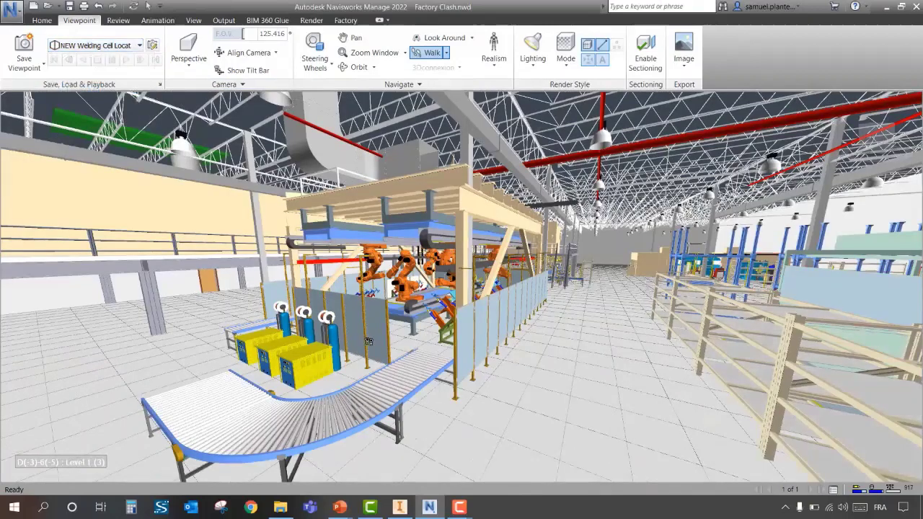
{"action": "left_click_drag", "start_coordinate": [369, 341], "coordinate": [403, 353]}
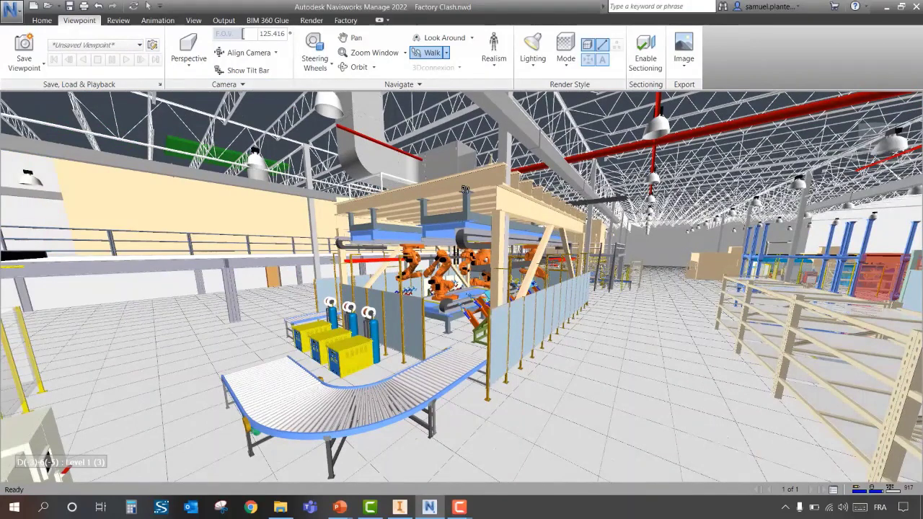
{"action": "left_click", "coordinate": [493, 68]}
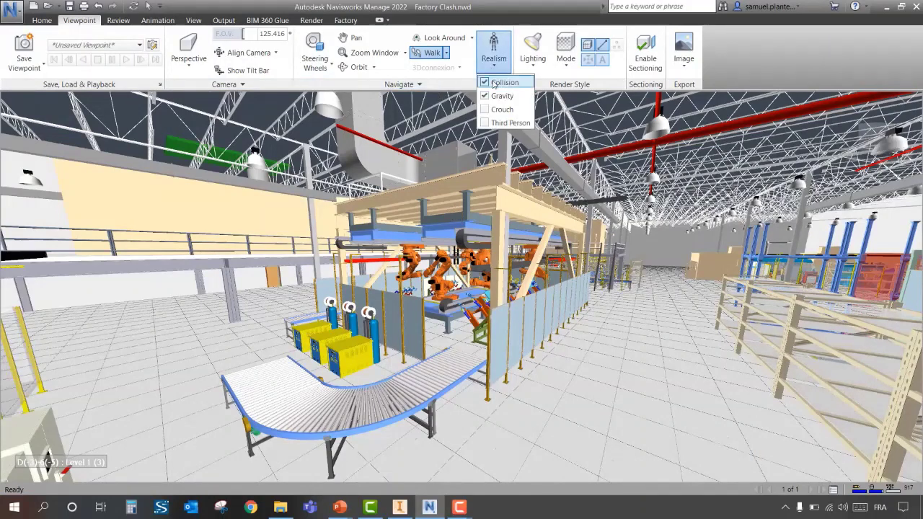
{"action": "left_click", "coordinate": [512, 124]}
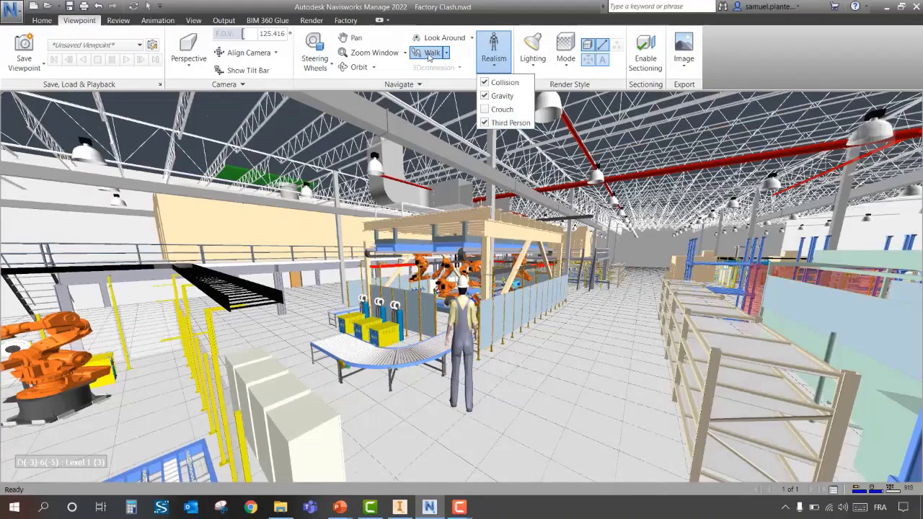
- Walk the avatar past the welding cell and up the stairs onto the mezzanine
{"action": "left_click", "coordinate": [496, 349]}
{"action": "left_click_drag", "start_coordinate": [477, 412], "coordinate": [445, 357]}
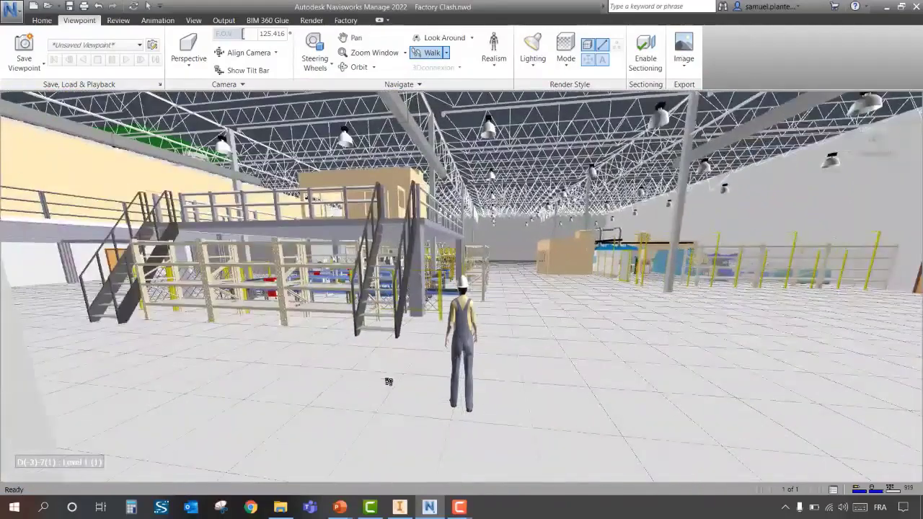
{"action": "left_click_drag", "start_coordinate": [389, 381], "coordinate": [388, 381]}
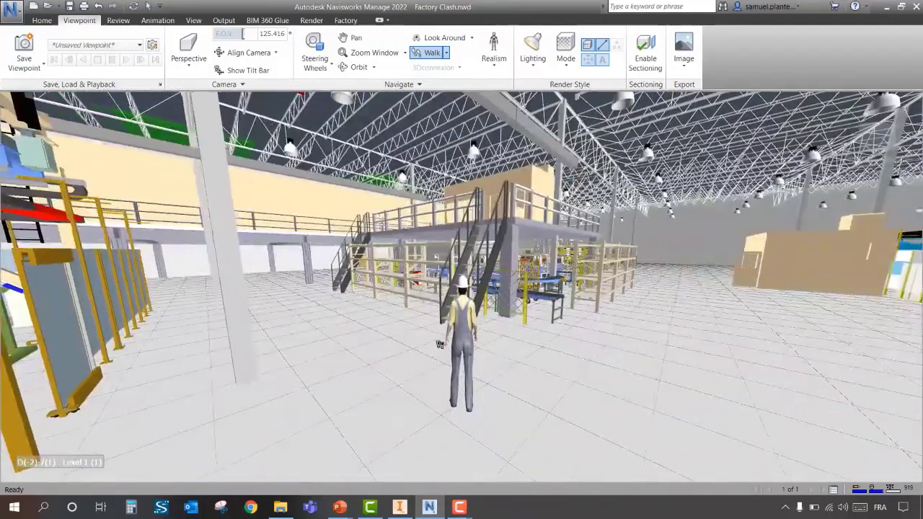
{"action": "left_click_drag", "start_coordinate": [439, 345], "coordinate": [438, 341]}
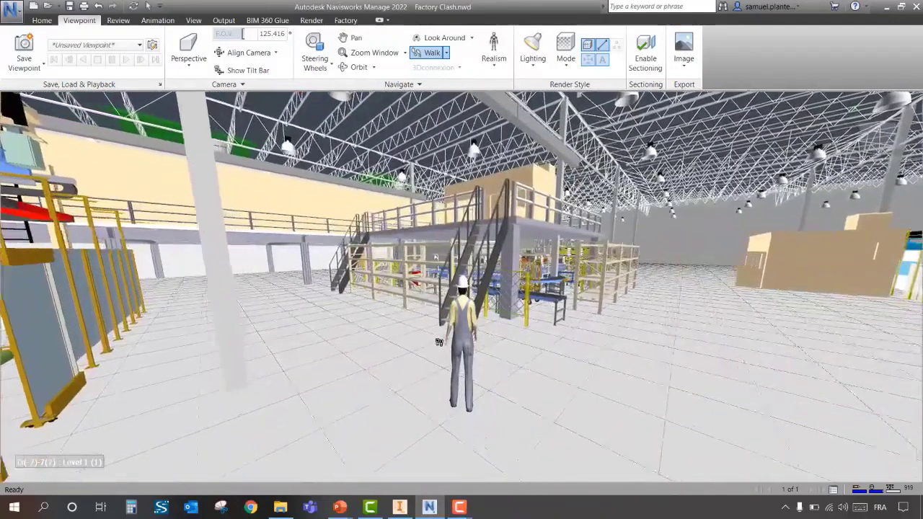
{"action": "left_click_drag", "start_coordinate": [379, 332], "coordinate": [468, 310]}
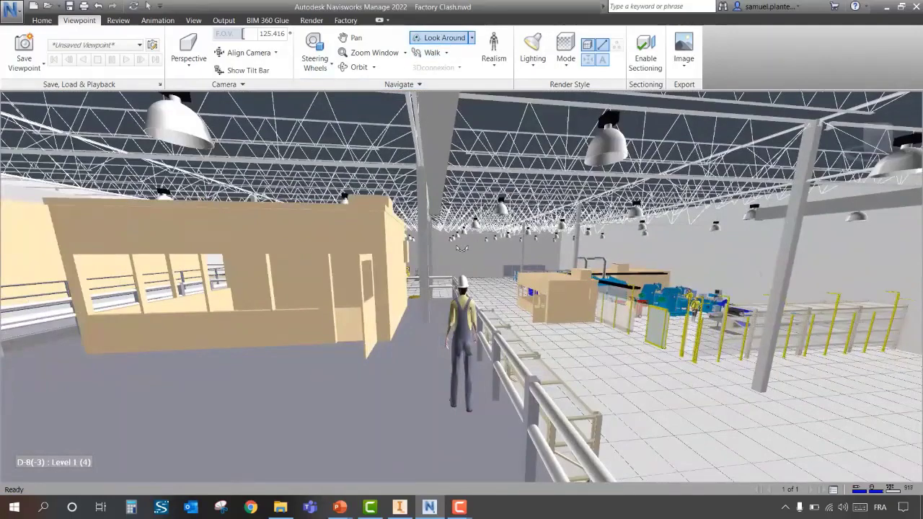
- Look around from the mezzanine to examine the storage racks, the offices and the robot welding cell
{"action": "left_click_drag", "start_coordinate": [536, 325], "coordinate": [410, 336]}
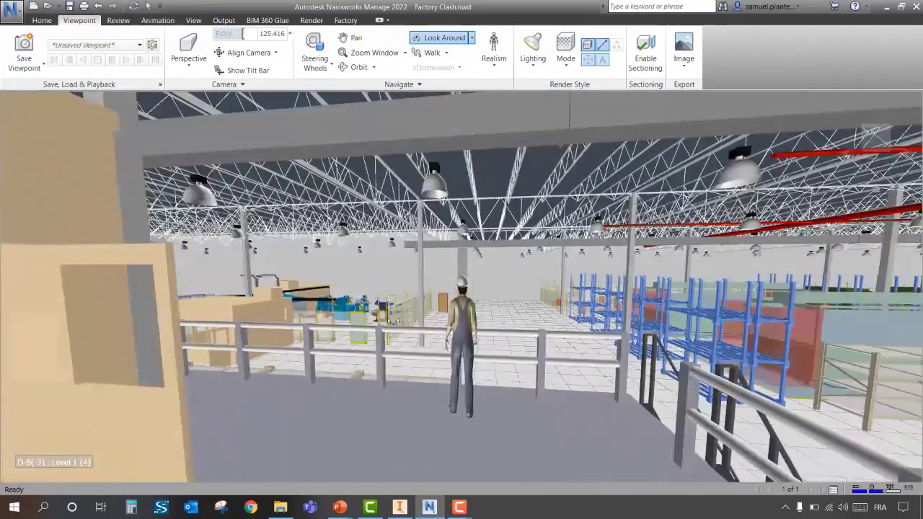
{"action": "left_click_drag", "start_coordinate": [465, 317], "coordinate": [692, 287]}
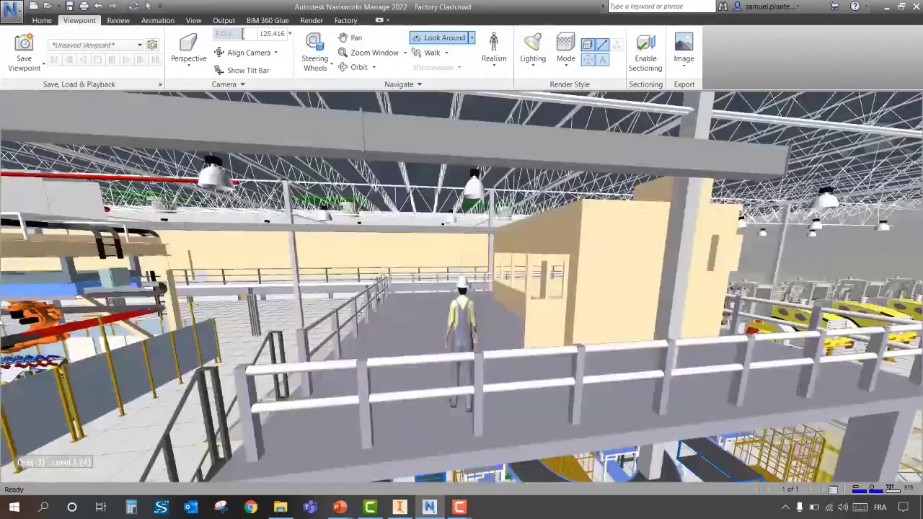
{"action": "left_click_drag", "start_coordinate": [306, 328], "coordinate": [24, 339]}
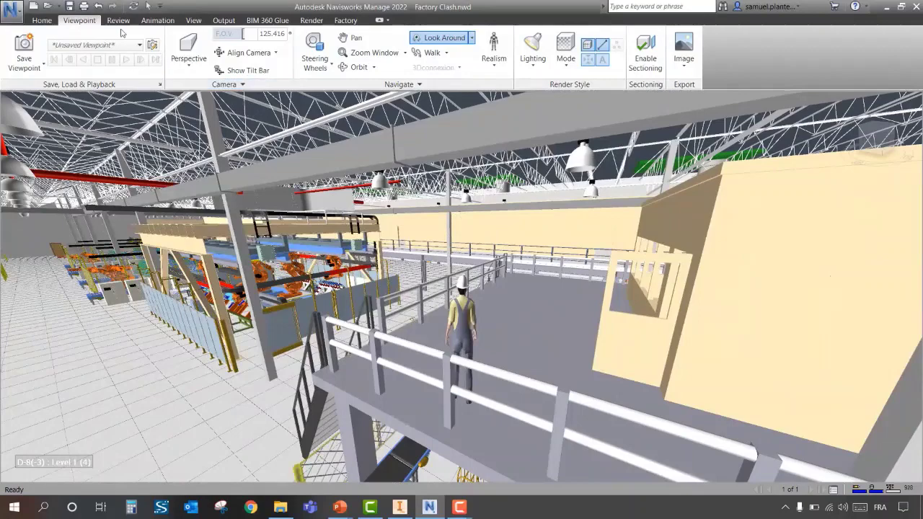
- Measure the opening between the railing posts at the top of the mezzanine stairs and convert the measurement to a markup
{"action": "left_click", "coordinate": [118, 20]}
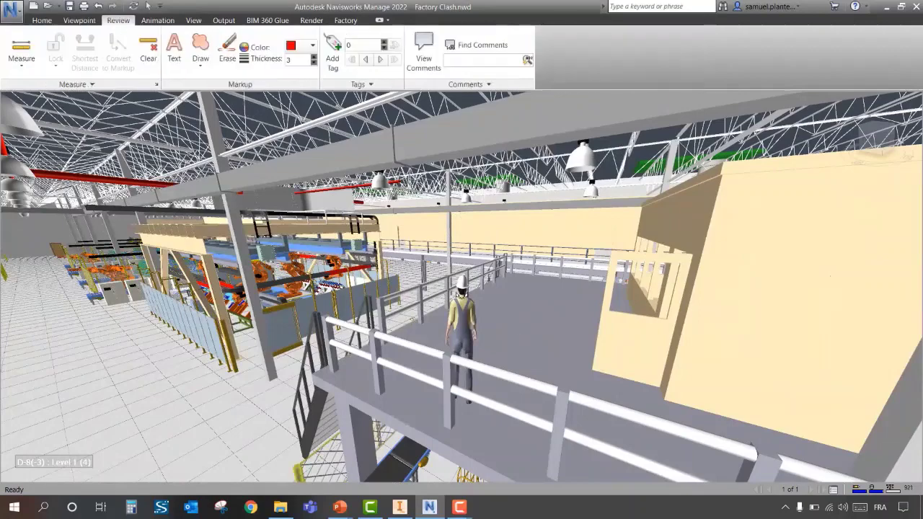
{"action": "scroll", "coordinate": [518, 330], "scroll_direction": "down", "scroll_amount": 3}
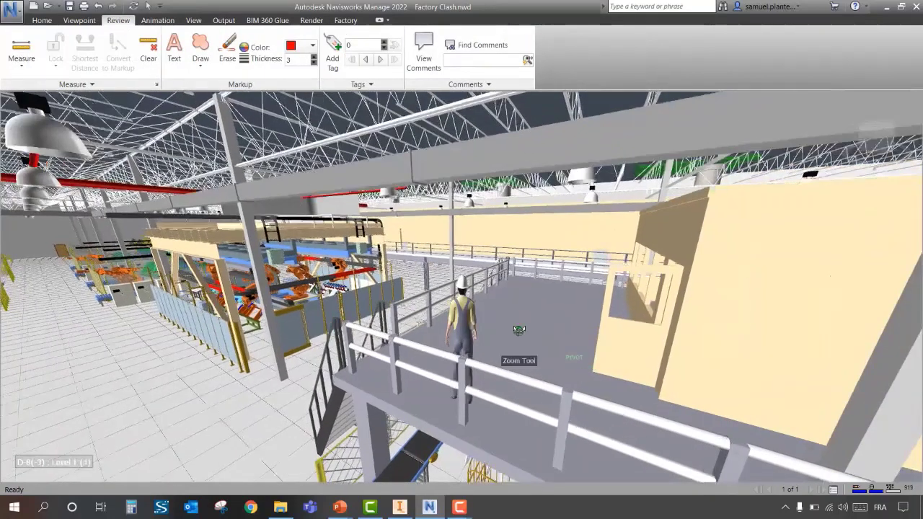
{"action": "scroll", "coordinate": [519, 330], "scroll_direction": "down", "scroll_amount": 2}
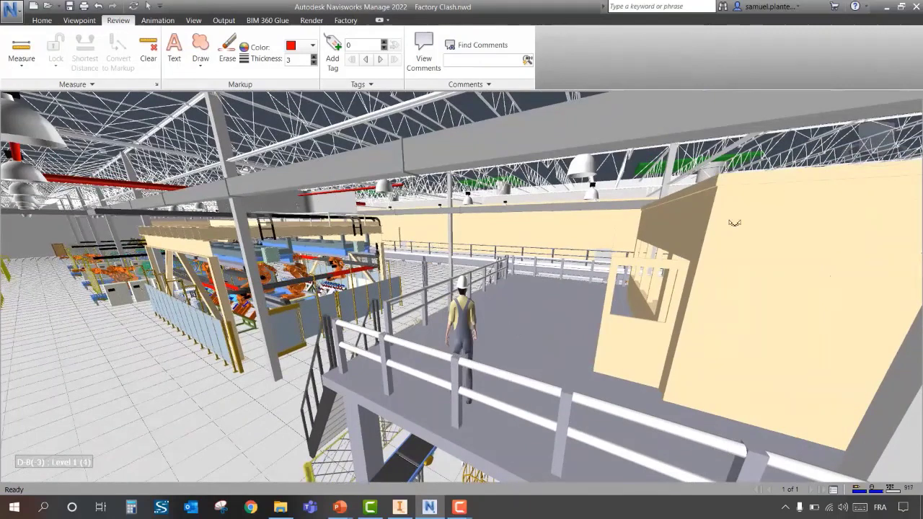
{"action": "left_click", "coordinate": [30, 48]}
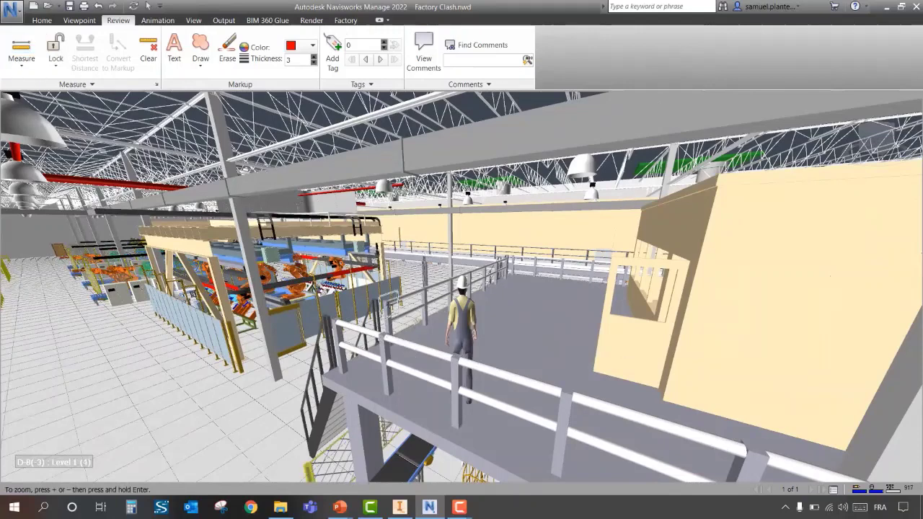
{"action": "left_click", "coordinate": [389, 303]}
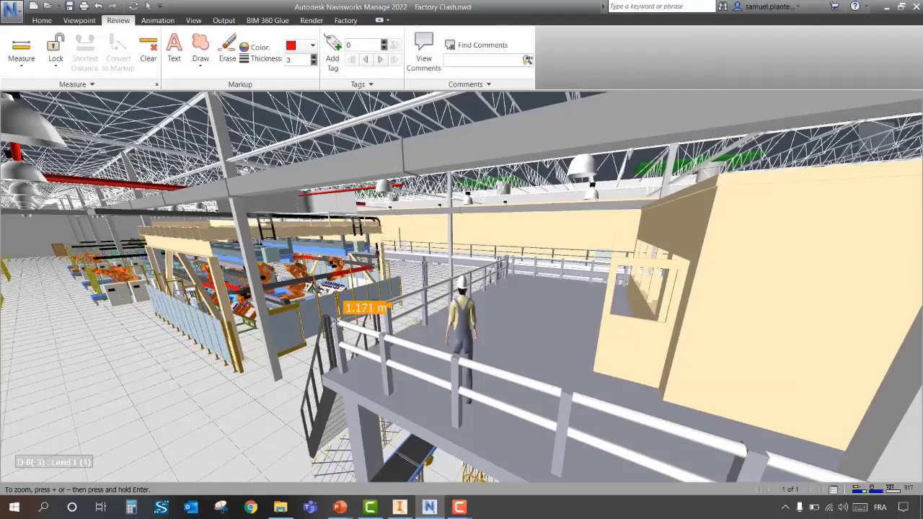
{"action": "left_click", "coordinate": [338, 320]}
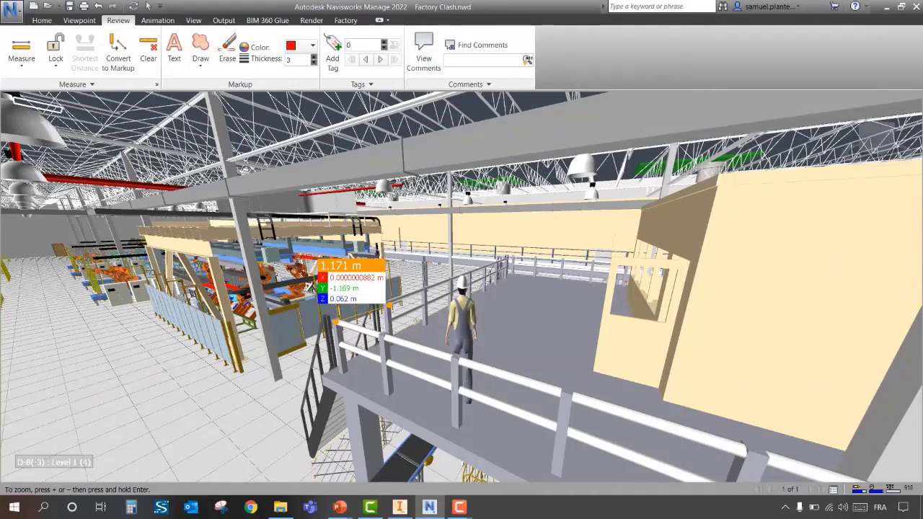
{"action": "left_click", "coordinate": [118, 61]}
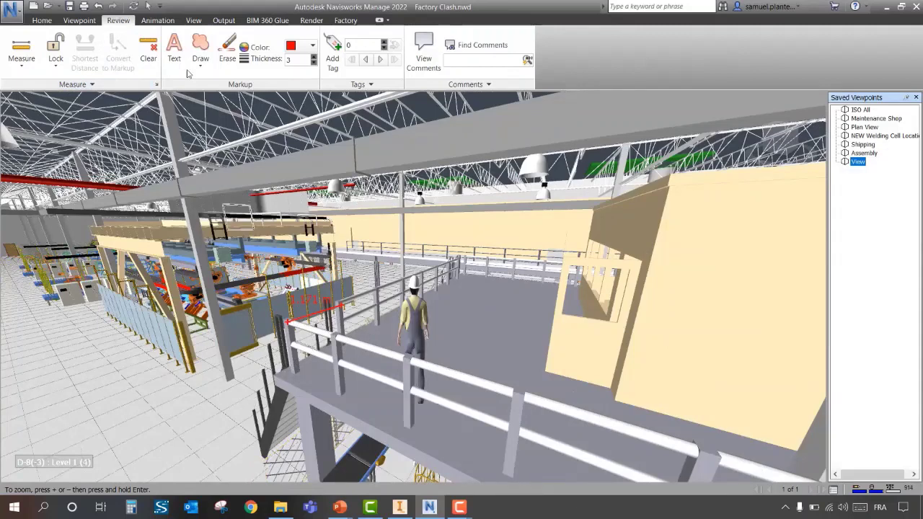
- Draw a red revision cloud around the measured stair opening and add the markup text "Changer pour 2 m" beside it
{"action": "left_click", "coordinate": [200, 52]}
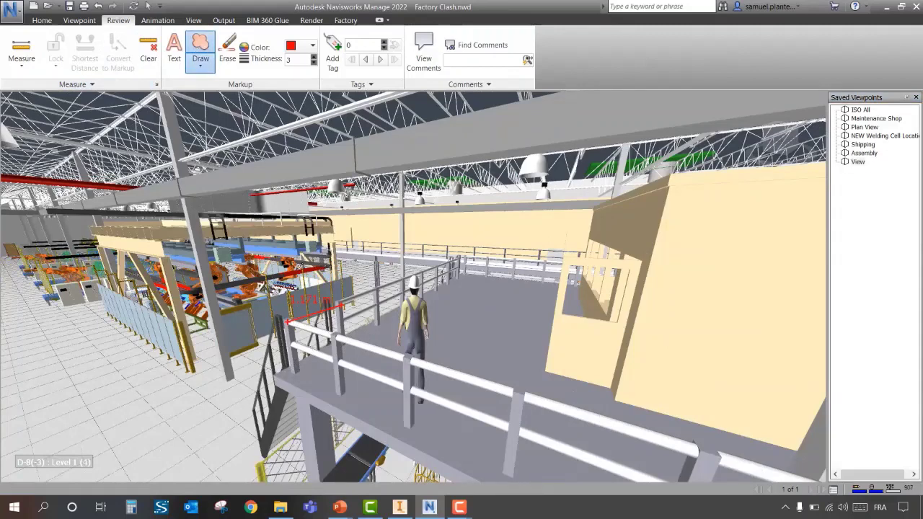
{"action": "mouse_move", "coordinate": [317, 249]}
{"action": "left_mouse_down"}
{"action": "mouse_move", "coordinate": [385, 306]}
{"action": "mouse_move", "coordinate": [393, 338]}
{"action": "mouse_move", "coordinate": [361, 398]}
{"action": "mouse_move", "coordinate": [255, 416]}
{"action": "left_mouse_up"}
{"action": "mouse_move", "coordinate": [194, 397]}
{"action": "left_mouse_down"}
{"action": "mouse_move", "coordinate": [157, 377]}
{"action": "mouse_move", "coordinate": [184, 313]}
{"action": "mouse_move", "coordinate": [225, 261]}
{"action": "left_mouse_up"}
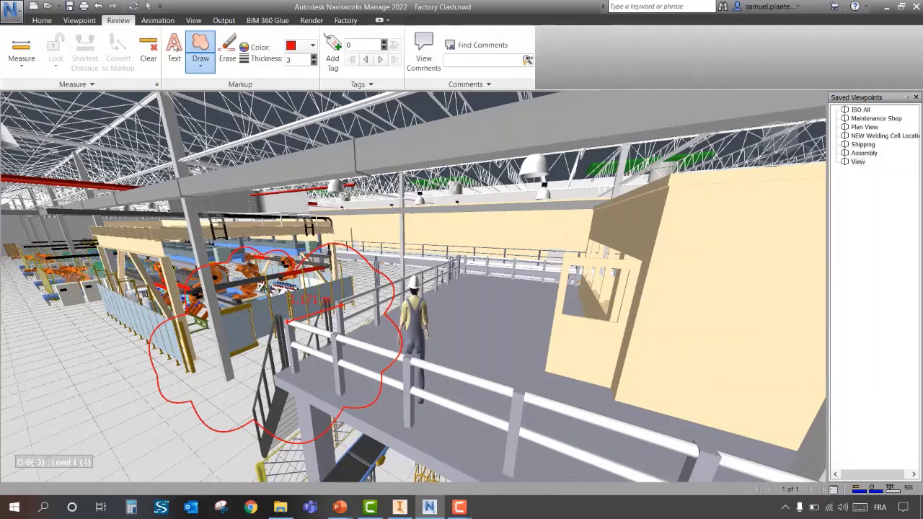
{"action": "left_click", "coordinate": [175, 49]}
{"action": "left_click", "coordinate": [410, 252]}
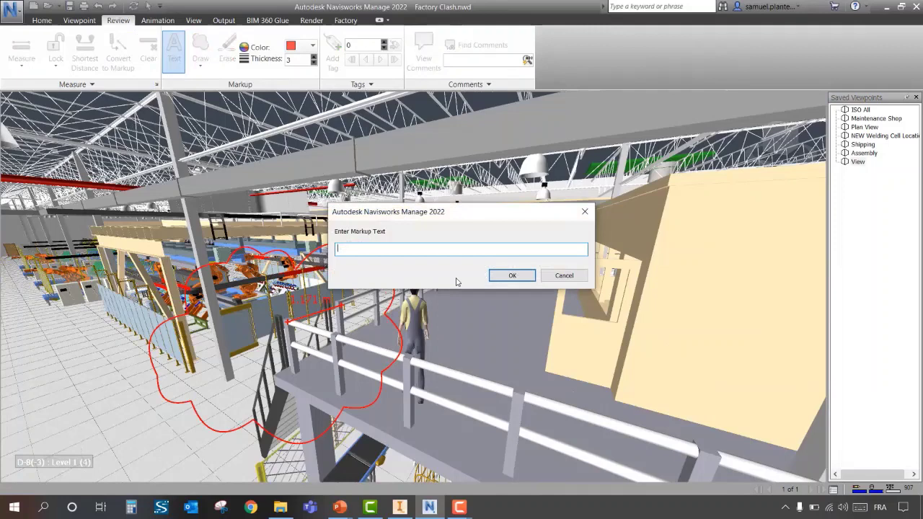
{"action": "type", "text": "Changer pour 2"}
{"action": "left_click", "coordinate": [512, 275]}
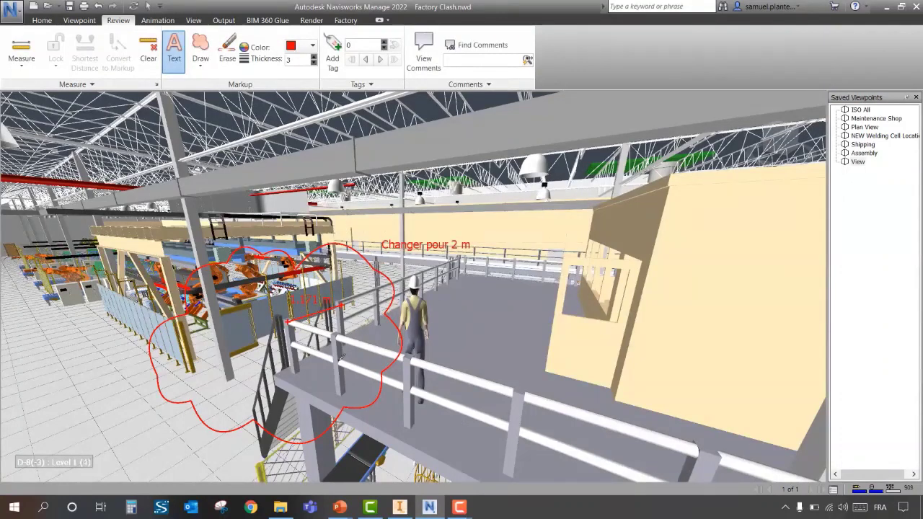
- View the Maintenance Shop viewpoint, the saved viewpoint with the stair markup, and the NEW Welding Cell Location viewpoint
{"action": "left_click", "coordinate": [359, 84]}
{"action": "left_click", "coordinate": [861, 119]}
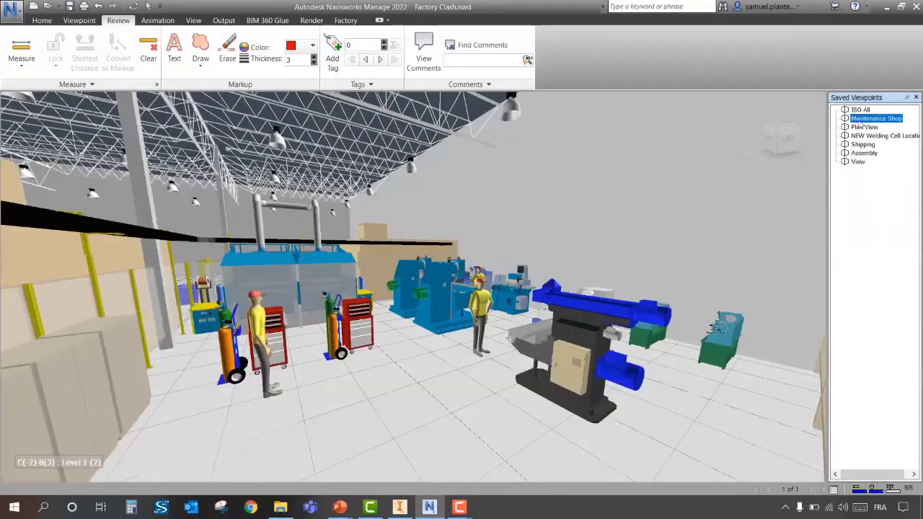
{"action": "left_click", "coordinate": [857, 163]}
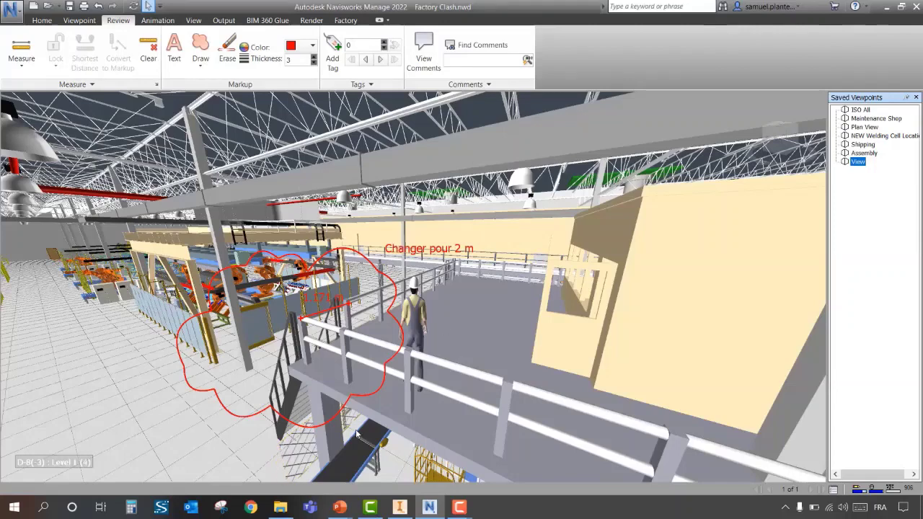
{"action": "left_click", "coordinate": [882, 135]}
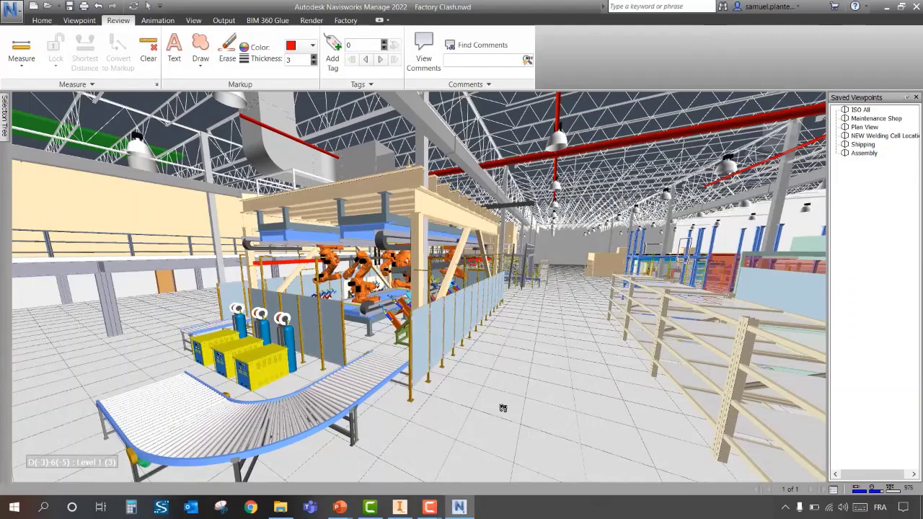
- Open Clash Detective and examine the rules, compared selections and clearance settings of Test 1
{"action": "left_click", "coordinate": [44, 21]}
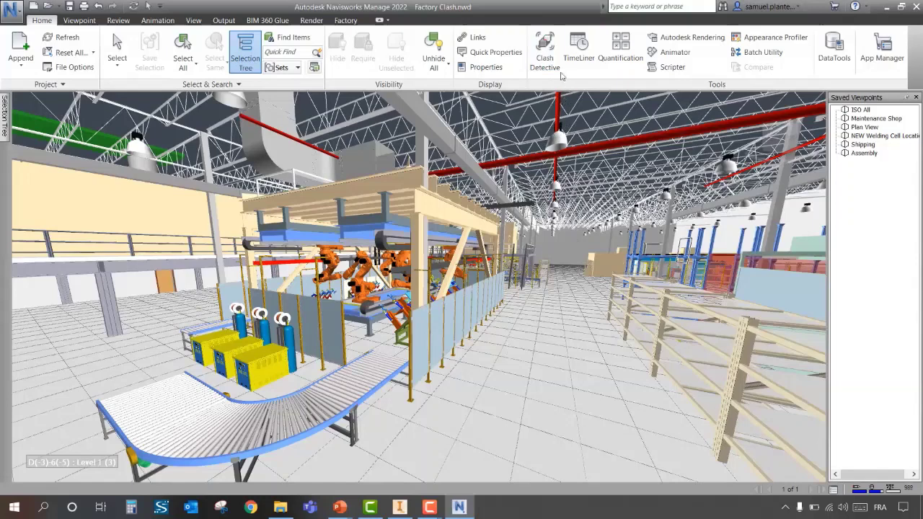
{"action": "left_click", "coordinate": [546, 50]}
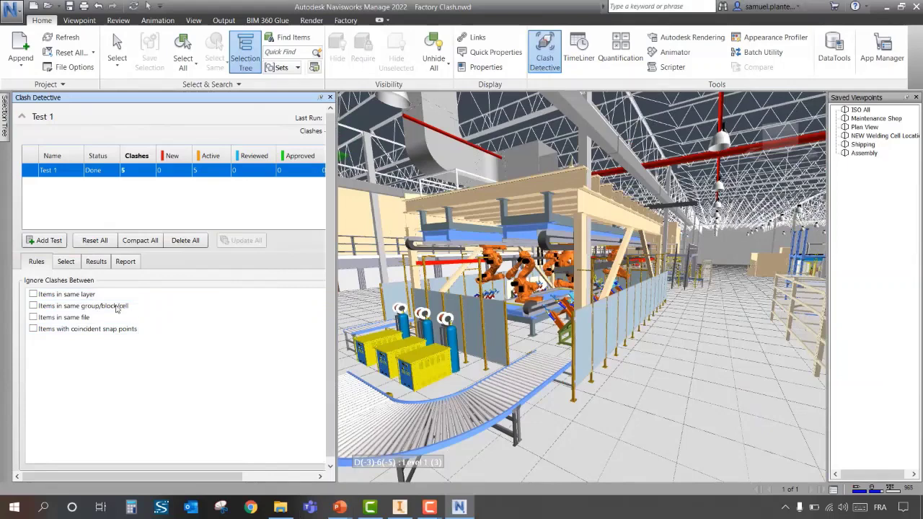
{"action": "left_click", "coordinate": [66, 263]}
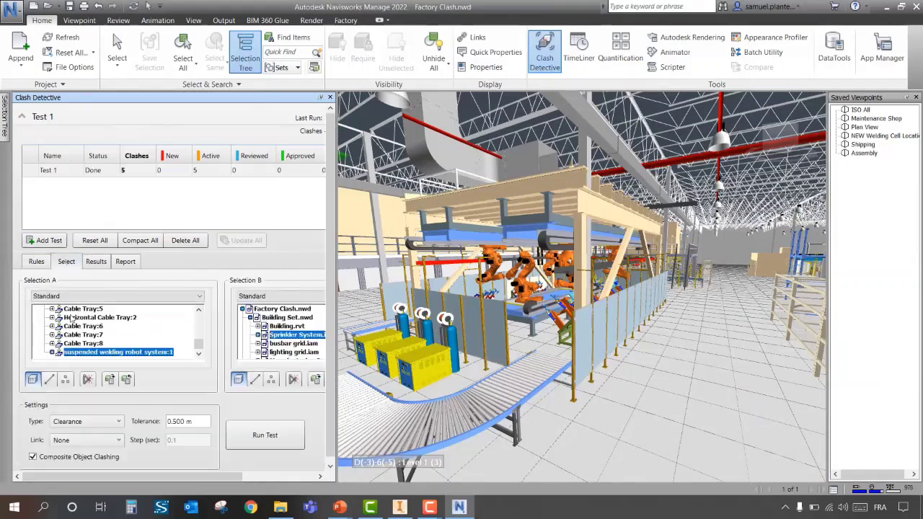
- Examine the Test 1 results from Clash1 to Clash5, return to Clash1 and close Clash Detective with that view in place
{"action": "left_click", "coordinate": [96, 261]}
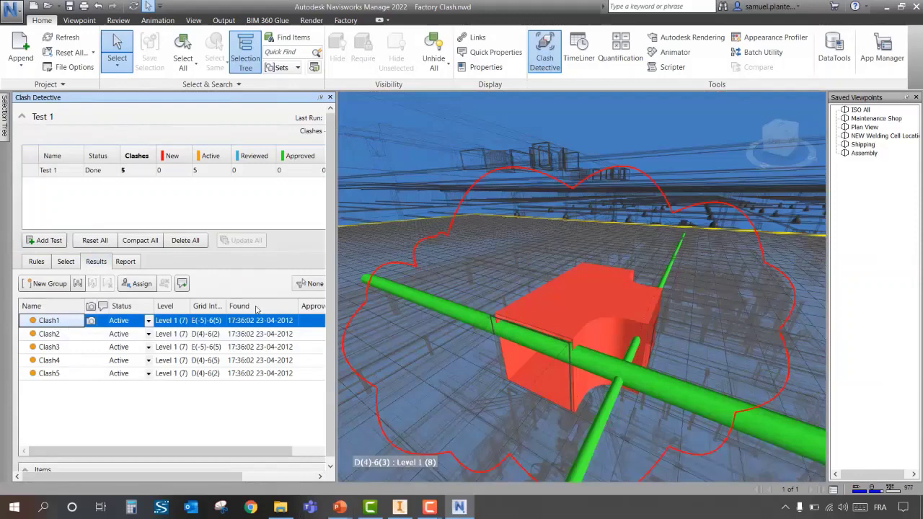
{"action": "left_click", "coordinate": [49, 333]}
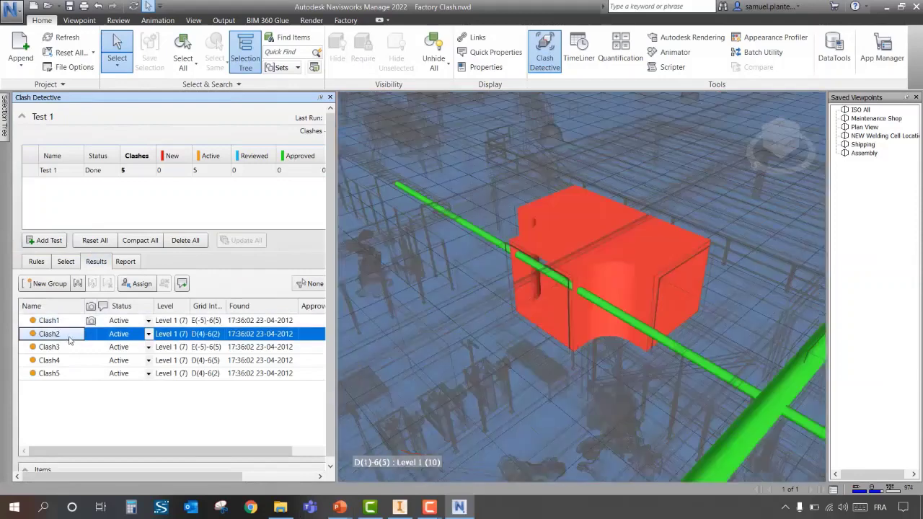
{"action": "left_click", "coordinate": [63, 349]}
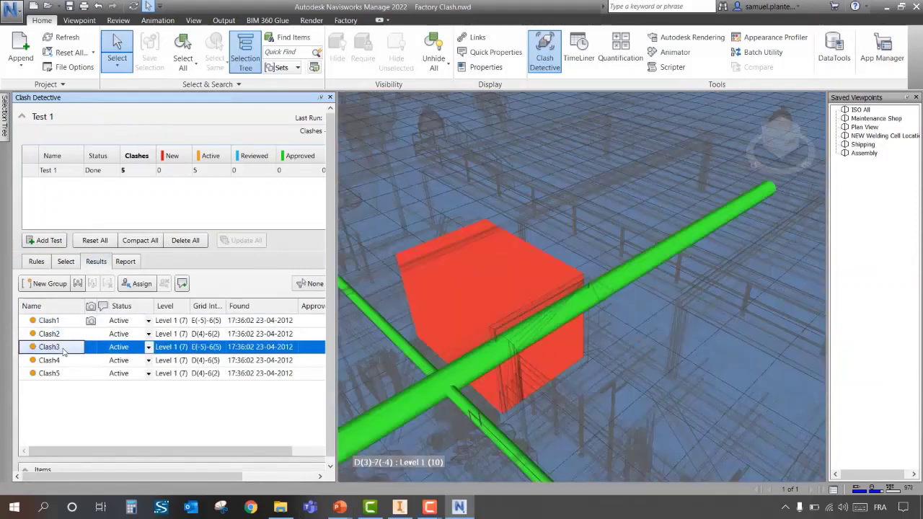
{"action": "left_click", "coordinate": [56, 361]}
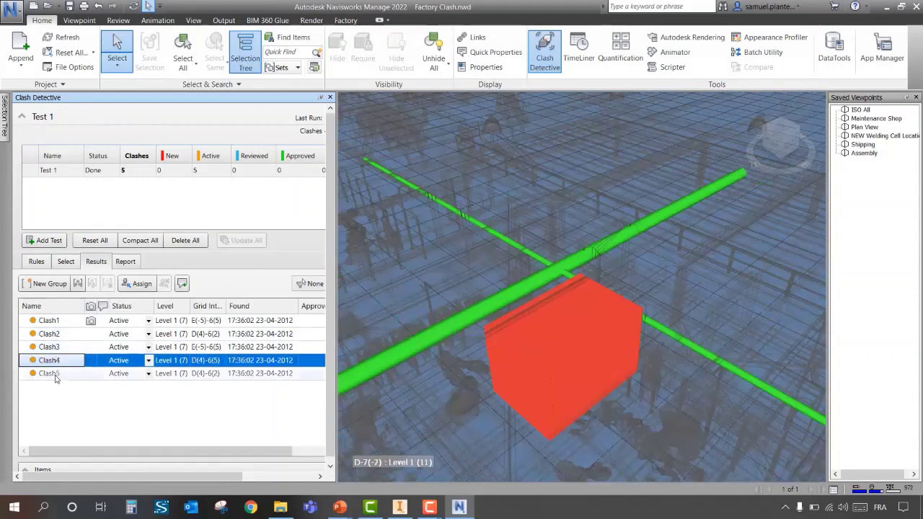
{"action": "left_click", "coordinate": [55, 374]}
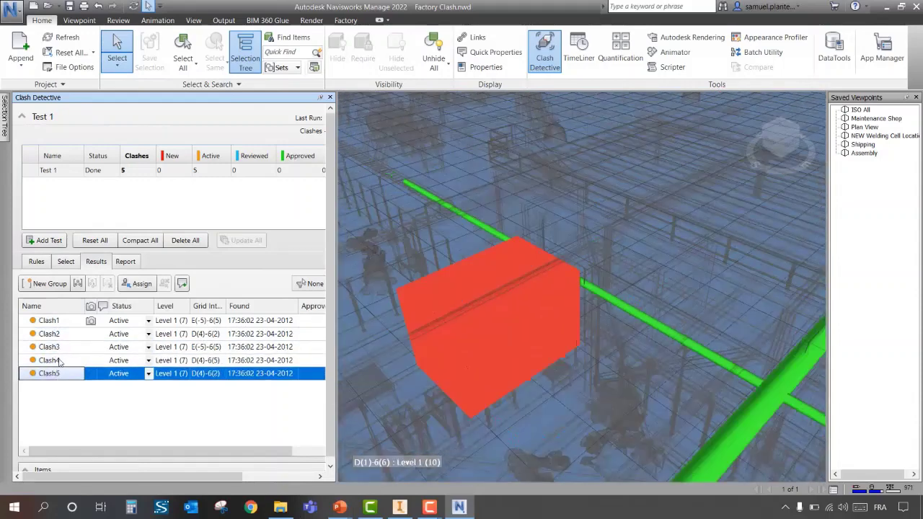
{"action": "left_click", "coordinate": [54, 321]}
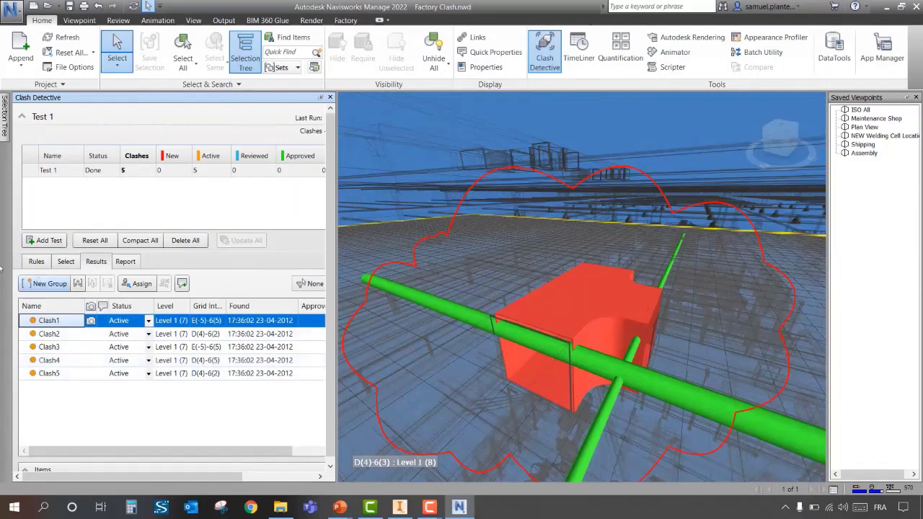
{"action": "left_click", "coordinate": [37, 262]}
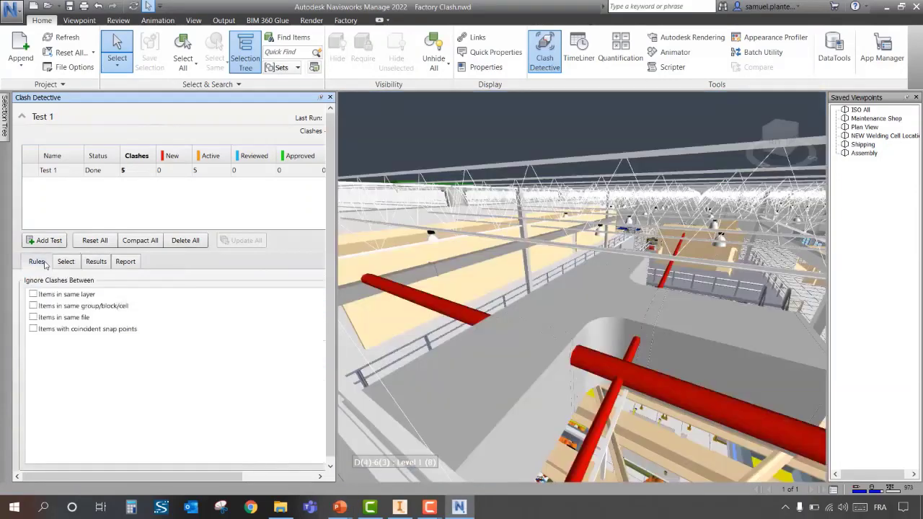
{"action": "left_click", "coordinate": [330, 97]}
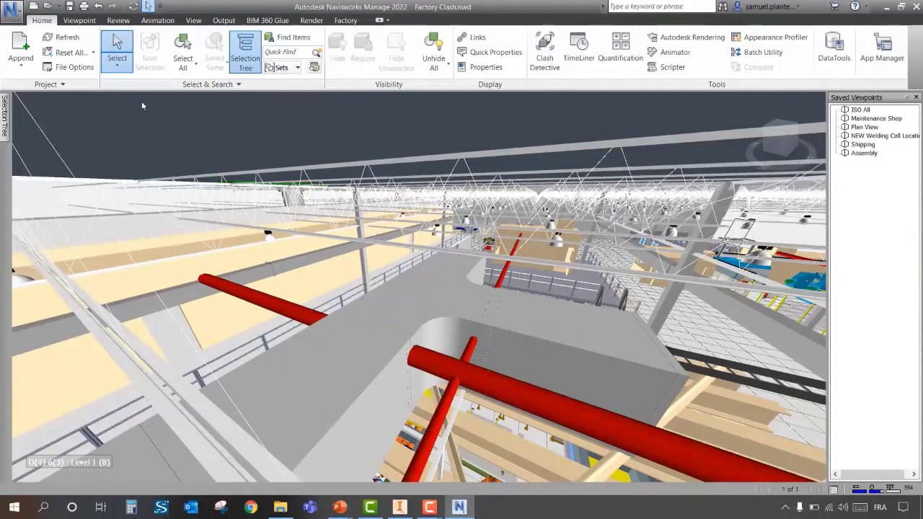
- Measure from the end of the red sprinkler pipe to the nearby edge of the grey duct and convert the measurement to a markup
{"action": "left_click", "coordinate": [119, 21]}
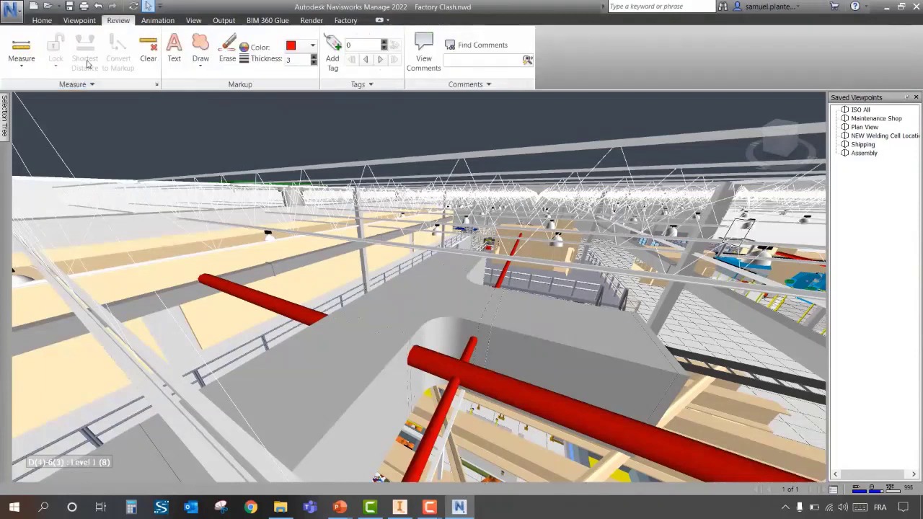
{"action": "left_click", "coordinate": [21, 47]}
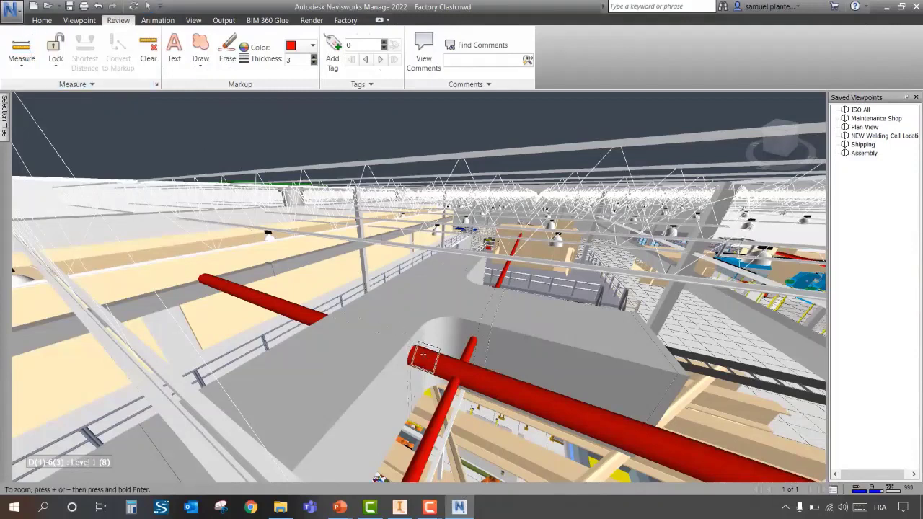
{"action": "left_click", "coordinate": [422, 353]}
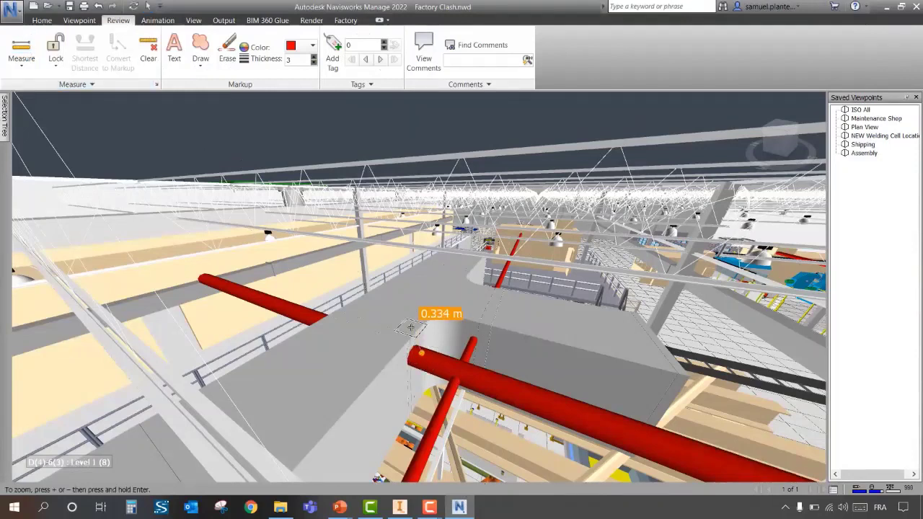
{"action": "left_click", "coordinate": [411, 327]}
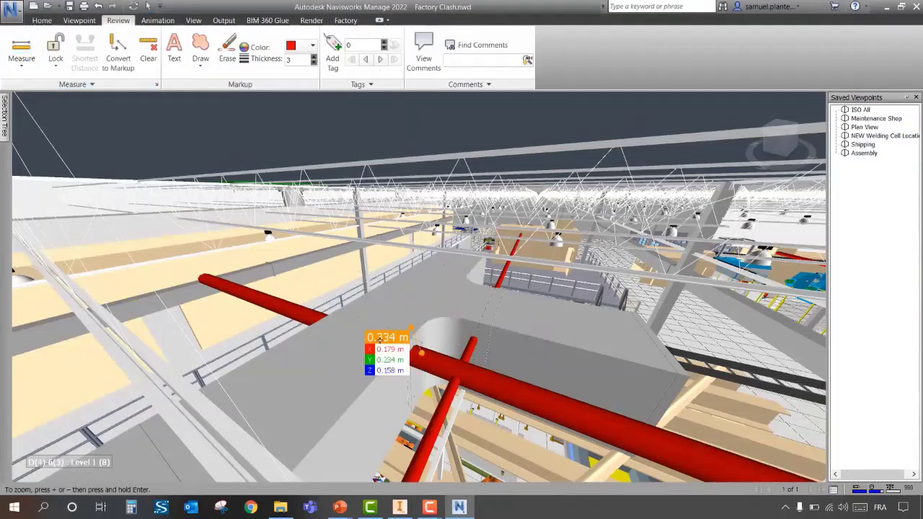
{"action": "left_click", "coordinate": [113, 64]}
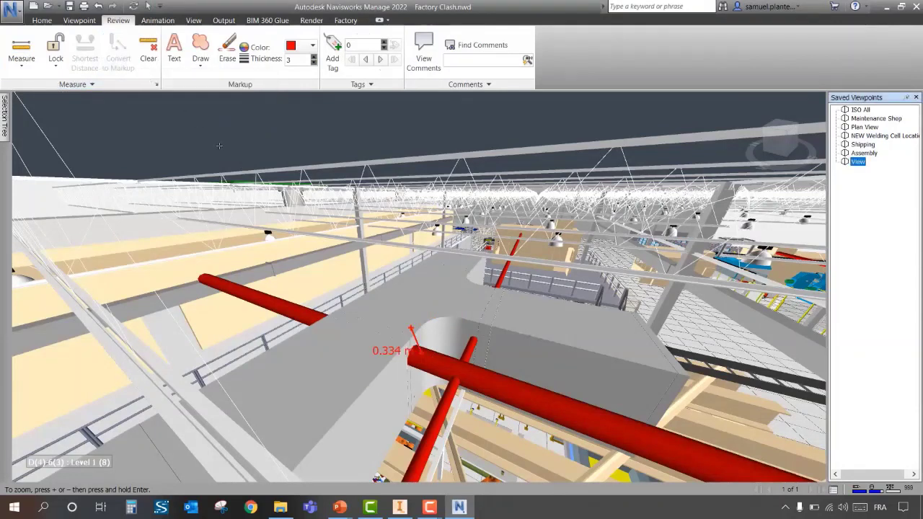
- Draw a closed red revision cloud around the area where the sprinkler pipes pass through the grey duct
{"action": "left_click", "coordinate": [201, 51]}
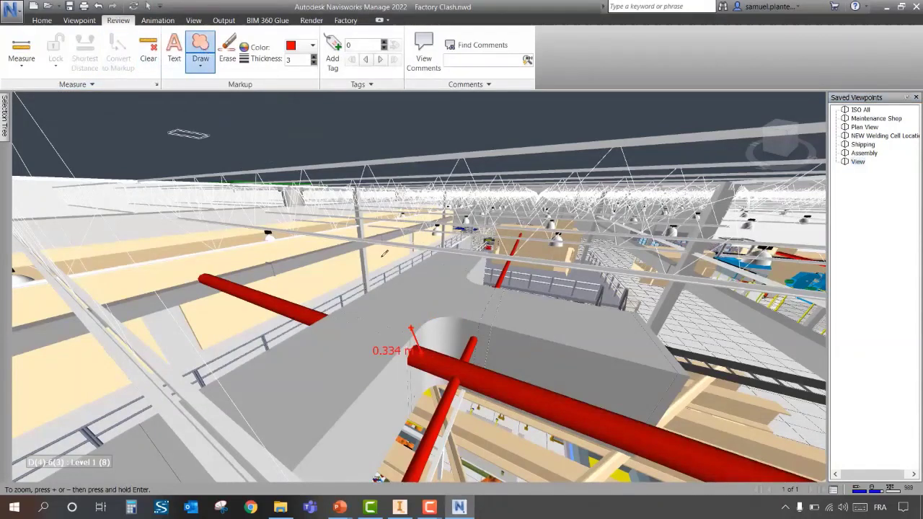
{"action": "left_click", "coordinate": [389, 224]}
{"action": "left_click", "coordinate": [520, 192]}
{"action": "left_click", "coordinate": [604, 264]}
{"action": "left_click", "coordinate": [618, 339]}
{"action": "left_click", "coordinate": [621, 407]}
{"action": "left_click", "coordinate": [530, 472]}
{"action": "left_click", "coordinate": [439, 453]}
{"action": "left_click", "coordinate": [353, 452]}
{"action": "left_click", "coordinate": [263, 417]}
{"action": "left_click", "coordinate": [216, 333]}
{"action": "left_click", "coordinate": [232, 286]}
{"action": "left_click", "coordinate": [272, 249]}
{"action": "left_click", "coordinate": [339, 225]}
{"action": "left_click", "coordinate": [387, 223]}
{"action": "right_click", "coordinate": [390, 223]}
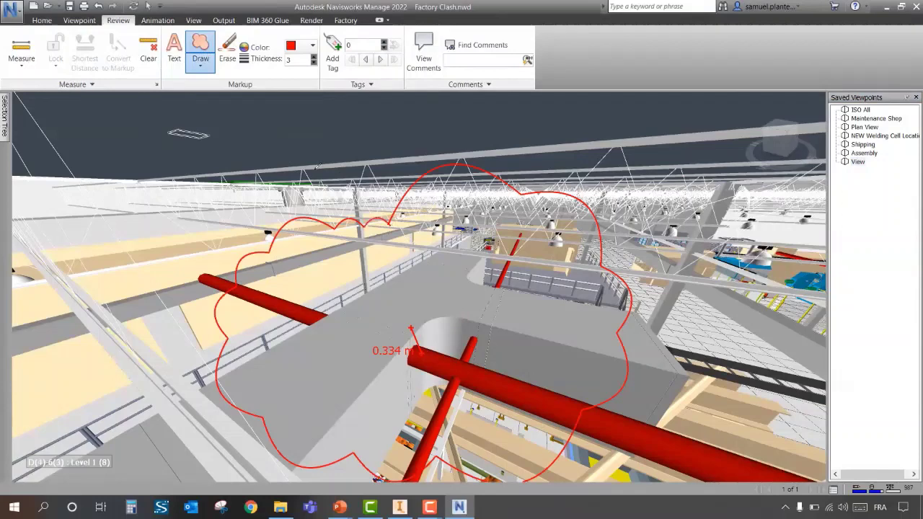
- Add the markup text "CLASH" above the revision cloud and select the new saved viewpoint holding the markups
{"action": "left_click", "coordinate": [174, 52]}
{"action": "left_click", "coordinate": [349, 180]}
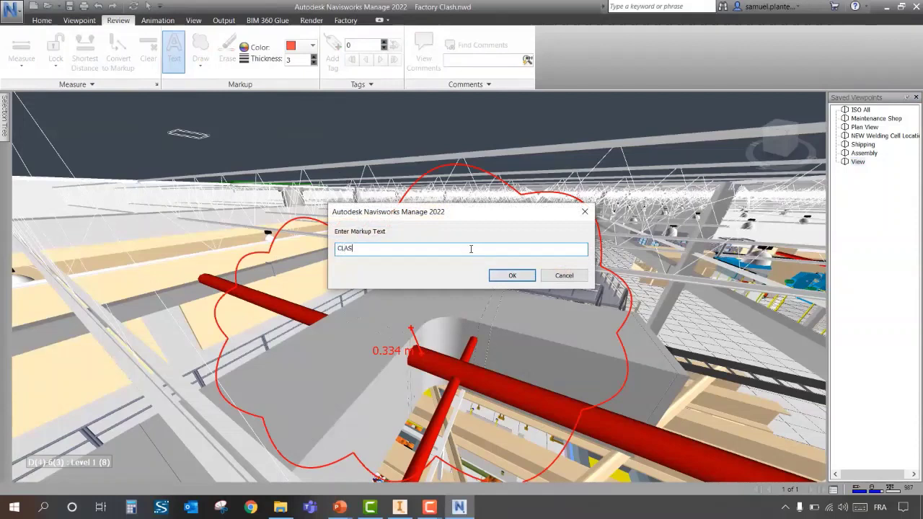
{"action": "left_click", "coordinate": [514, 278]}
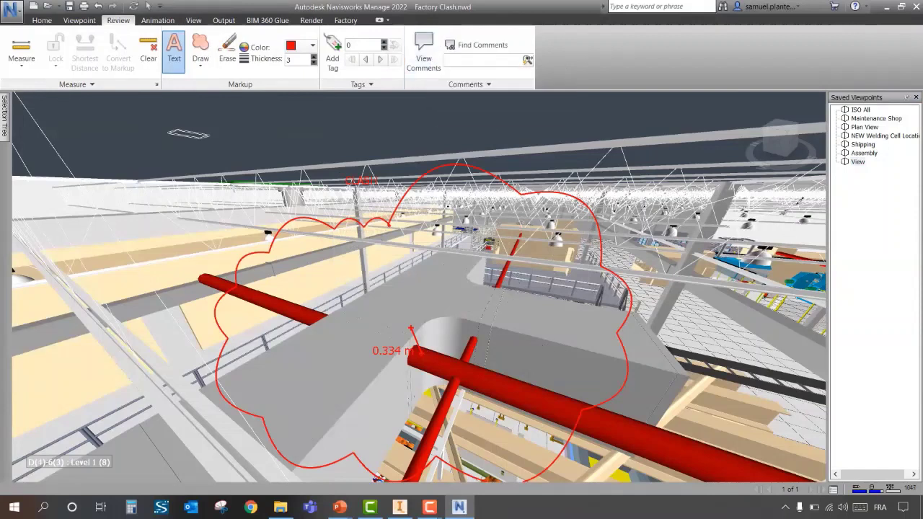
{"action": "left_click", "coordinate": [858, 163]}
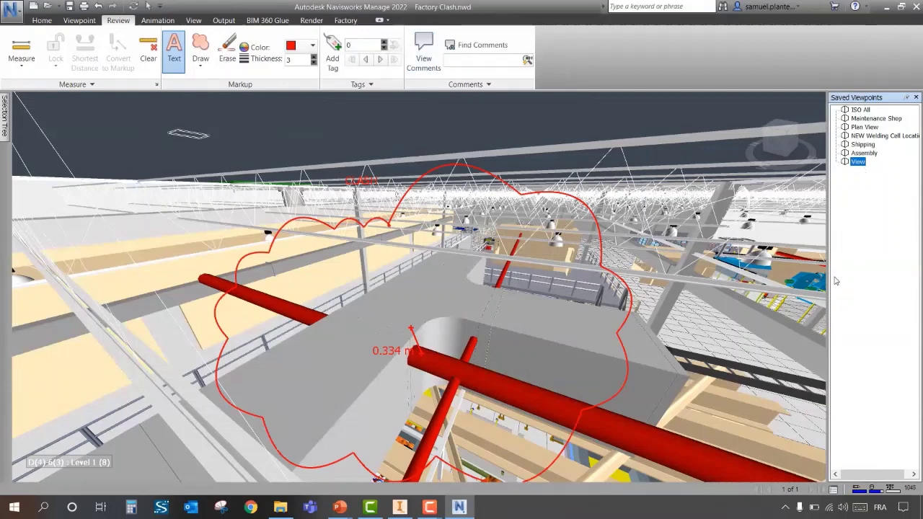
- Review the saved viewpoints from Maintenance Shop through Plan View, NEW Welding Cell Location, Shipping and Assembly, ending on the marked-up clash viewpoint
{"action": "left_click", "coordinate": [855, 119]}
{"action": "left_click", "coordinate": [864, 127]}
{"action": "left_click", "coordinate": [865, 135]}
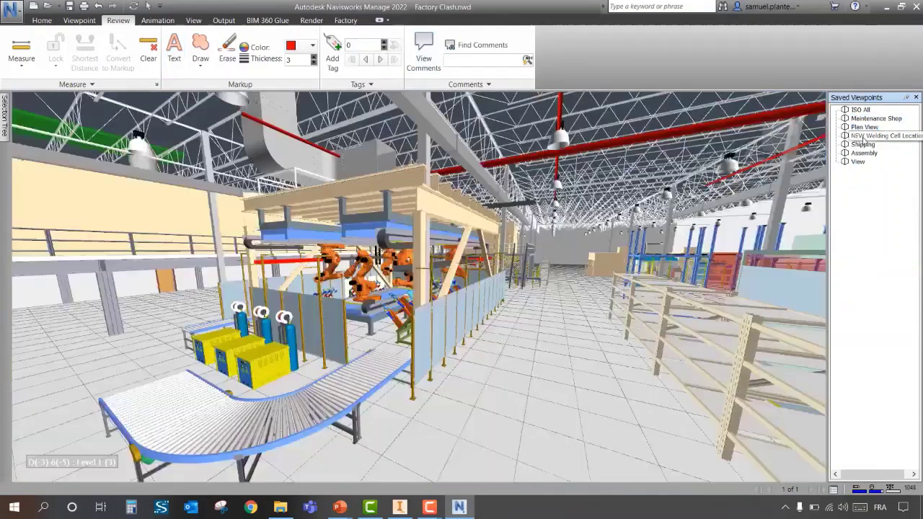
{"action": "left_click", "coordinate": [863, 145]}
{"action": "left_click", "coordinate": [863, 153]}
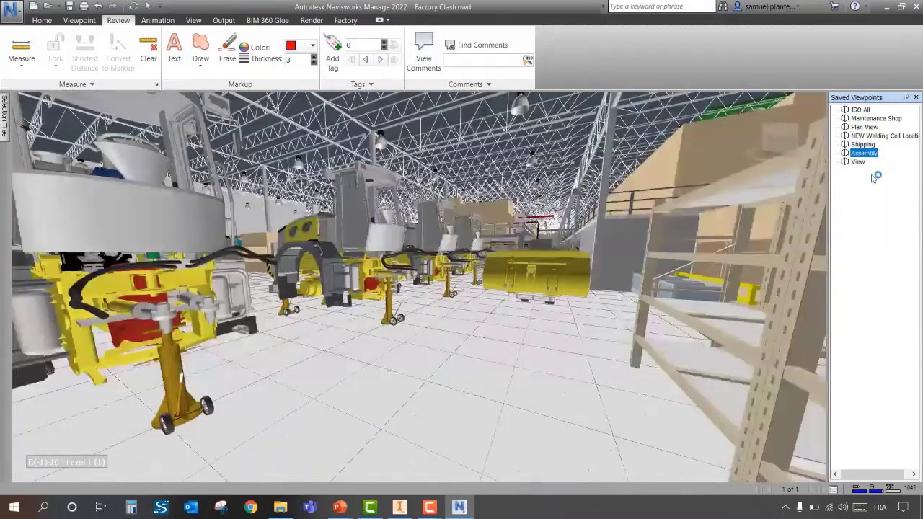
{"action": "left_click", "coordinate": [859, 162]}
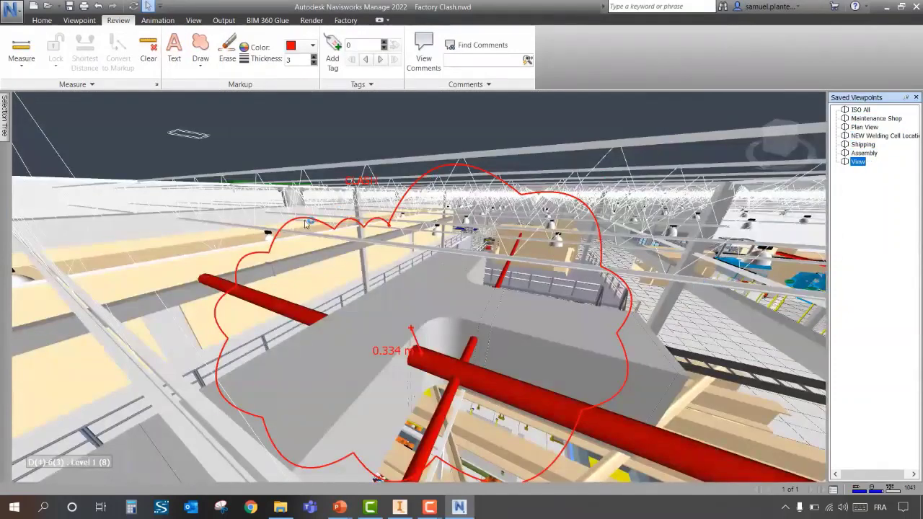
- Move away from the marked-up clash viewpoint and recall it several times to examine the revision cloud, text and measurement markups
{"action": "scroll", "coordinate": [423, 315], "scroll_direction": "down", "scroll_amount": 2}
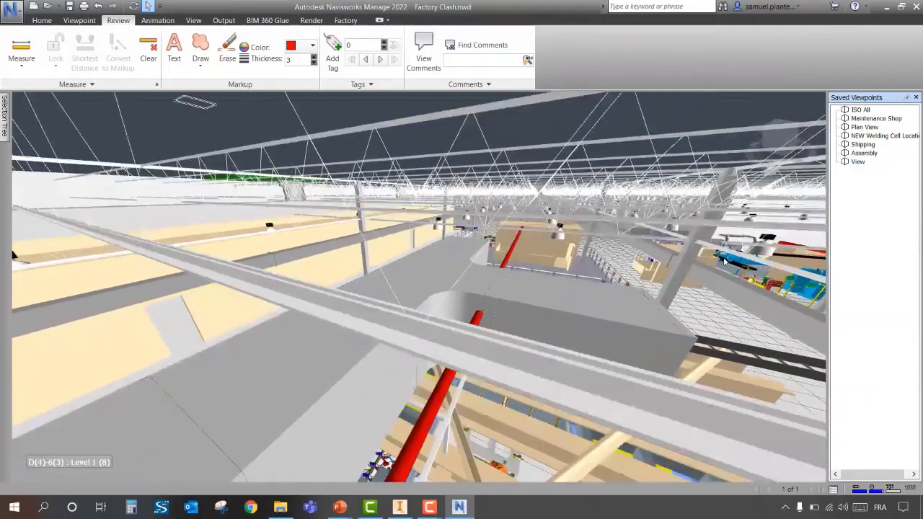
{"action": "left_click", "coordinate": [857, 161]}
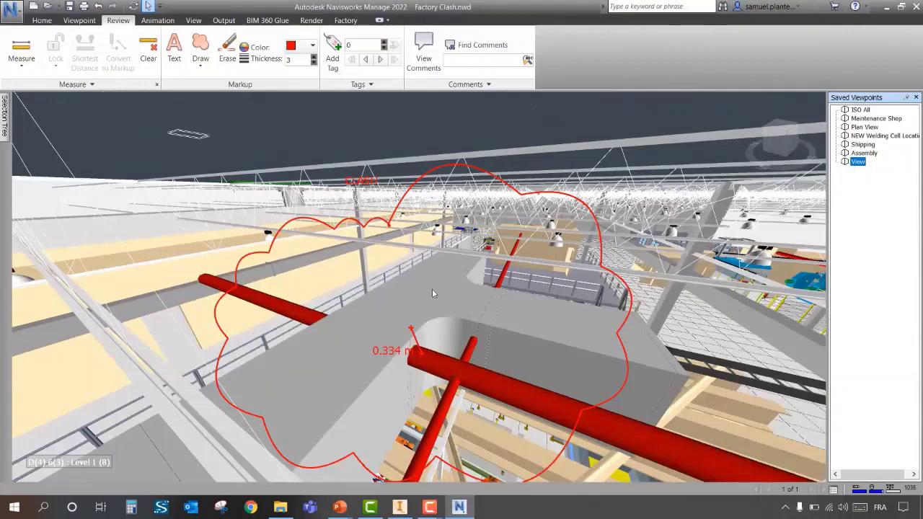
{"action": "middle_click_drag", "start_coordinate": [612, 405], "coordinate": [465, 405]}
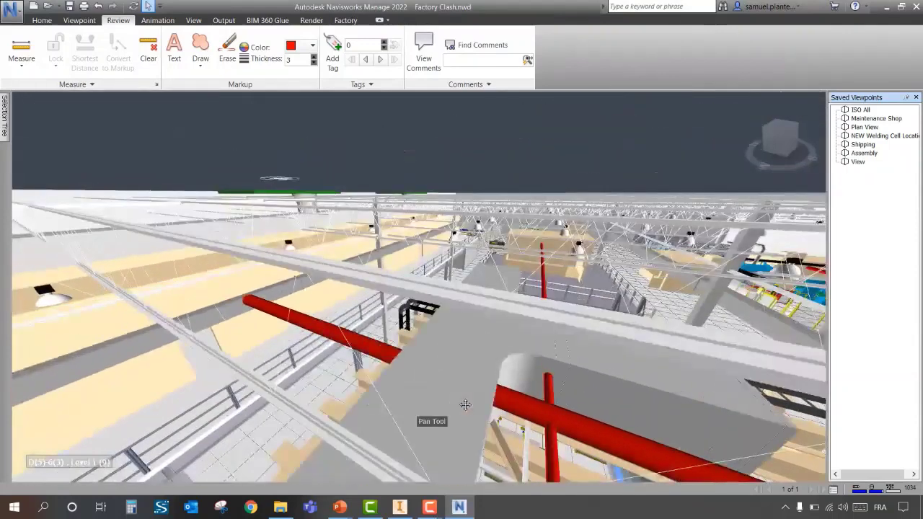
{"action": "left_click", "coordinate": [853, 164]}
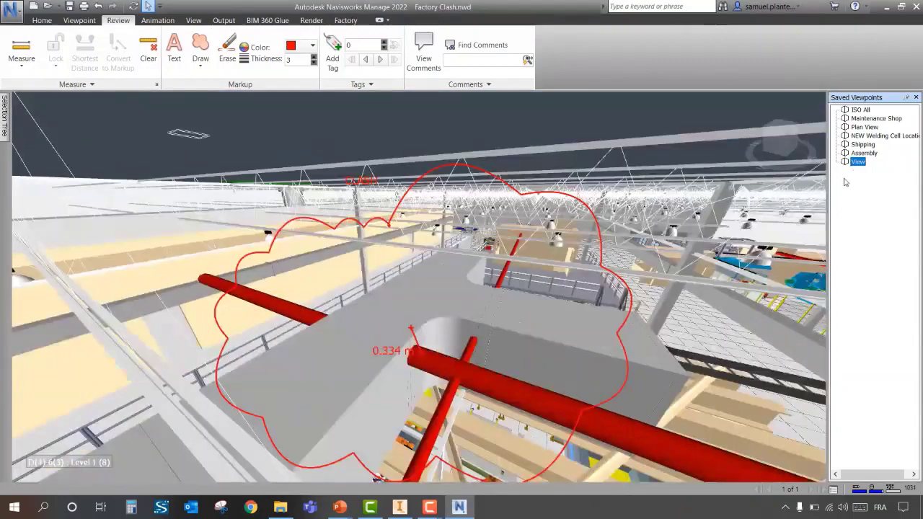
{"action": "scroll", "coordinate": [697, 346], "scroll_direction": "up", "scroll_amount": 3}
{"action": "left_click", "coordinate": [742, 360]}
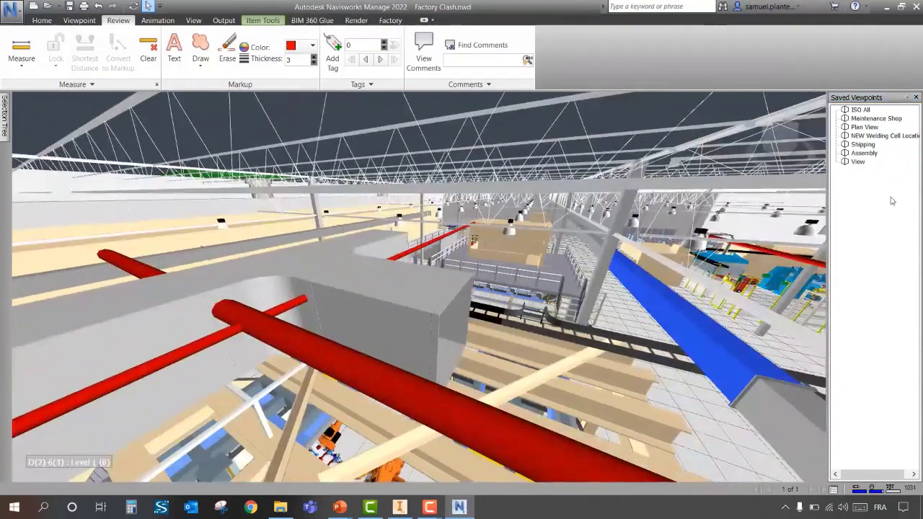
{"action": "left_click", "coordinate": [857, 162]}
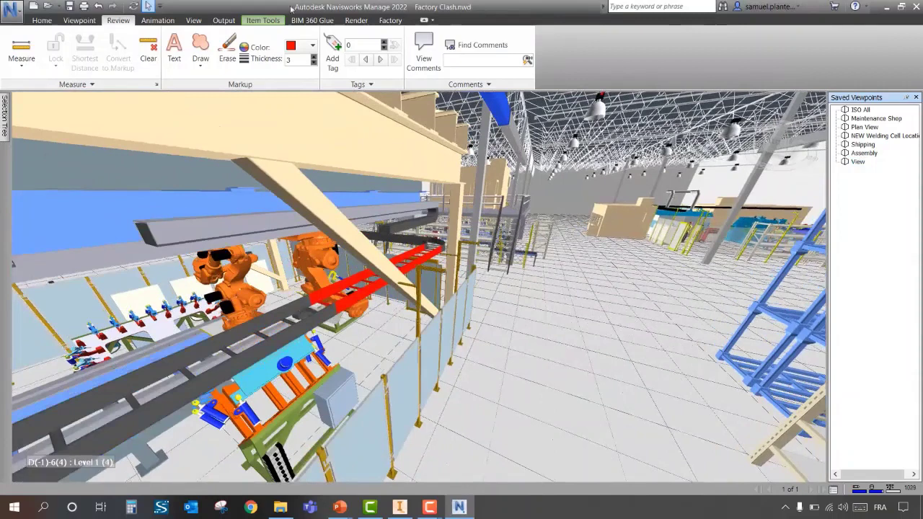
- Restore the ISO All saved viewpoint and turn on the grid display for the building
{"action": "left_click", "coordinate": [79, 20]}
{"action": "left_click", "coordinate": [75, 45]}
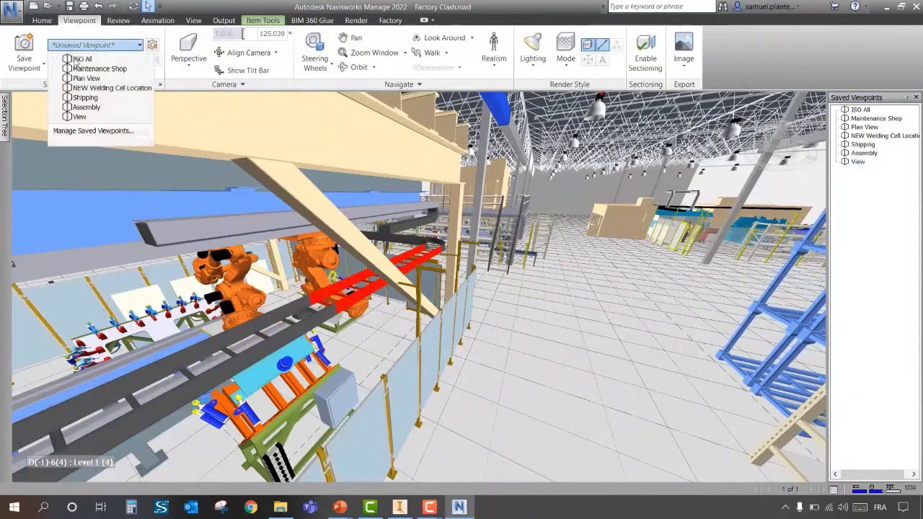
{"action": "left_click", "coordinate": [72, 59]}
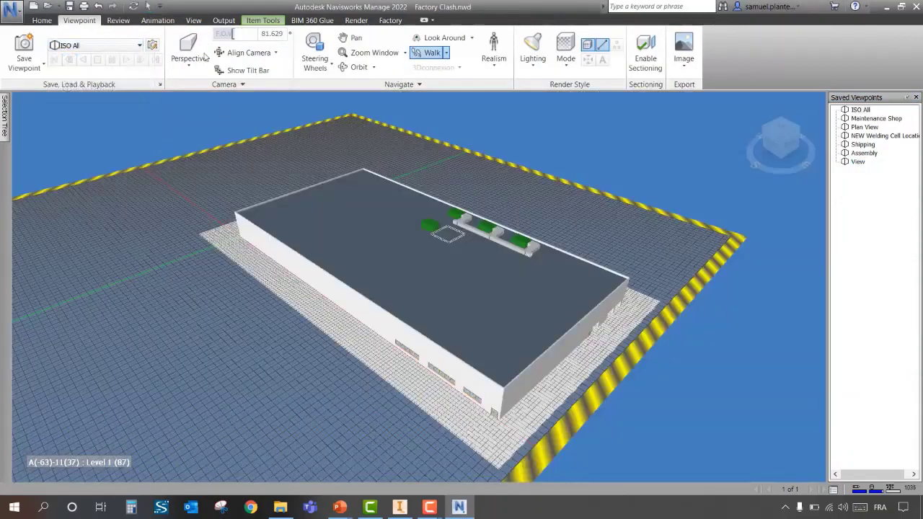
{"action": "left_click", "coordinate": [193, 20]}
{"action": "left_click", "coordinate": [145, 58]}
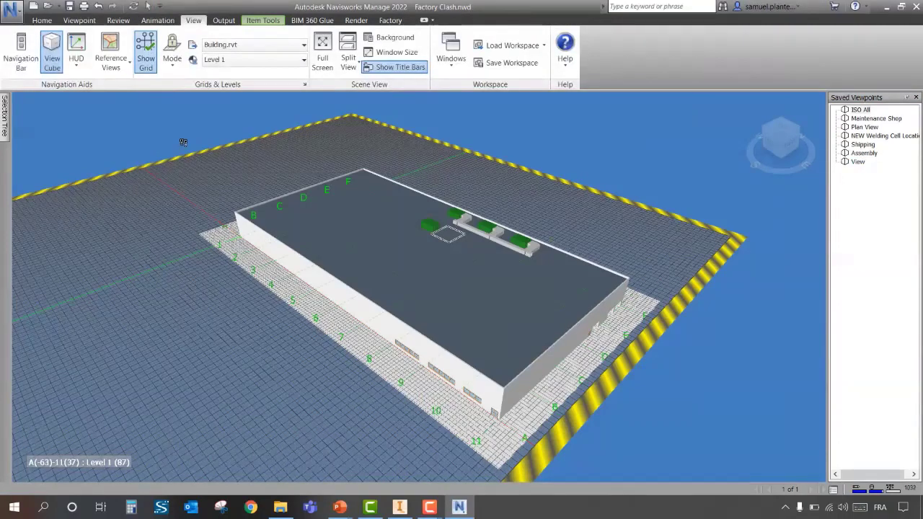